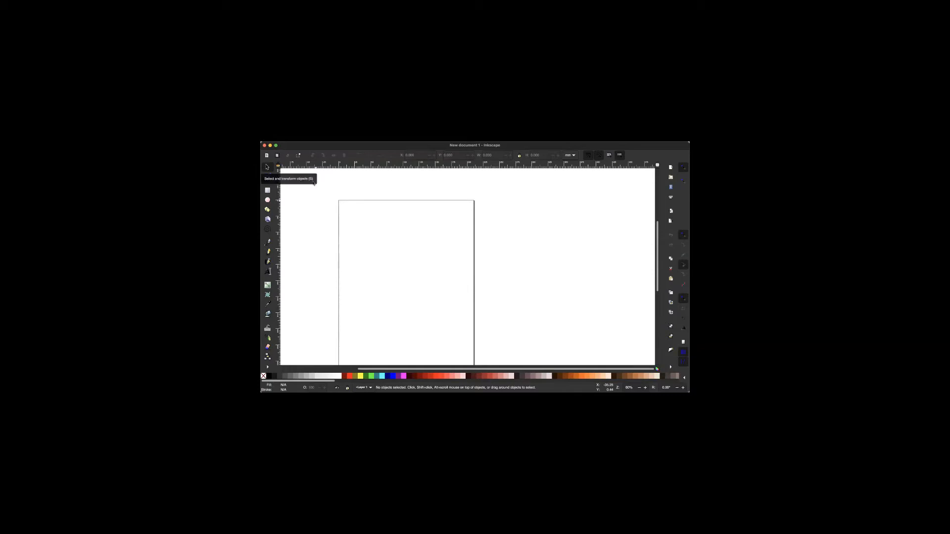
Draw a rectangle about 37 mm wide and 34 mm high just outside the page's upper-left edge.
drag(314, 183, 515, 340)
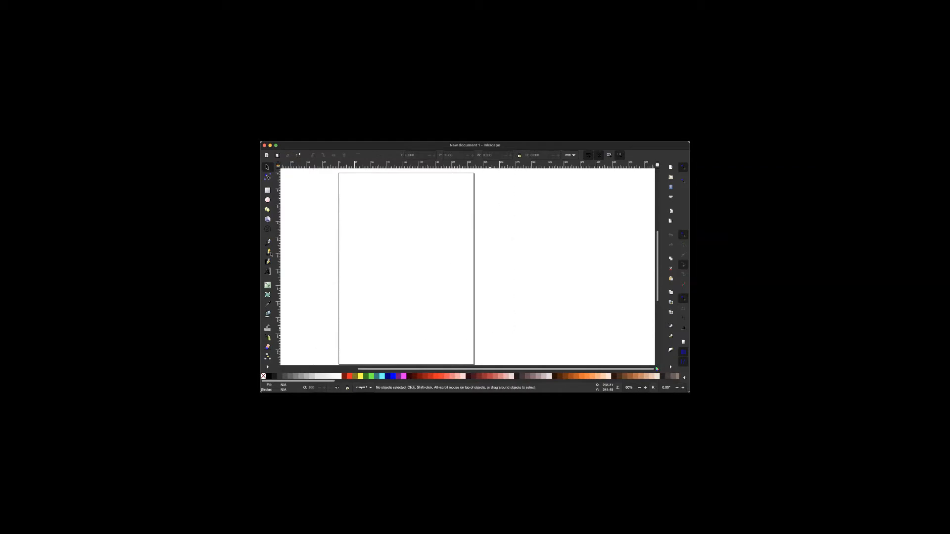
drag(313, 225, 360, 268)
click(267, 191)
drag(314, 194, 337, 215)
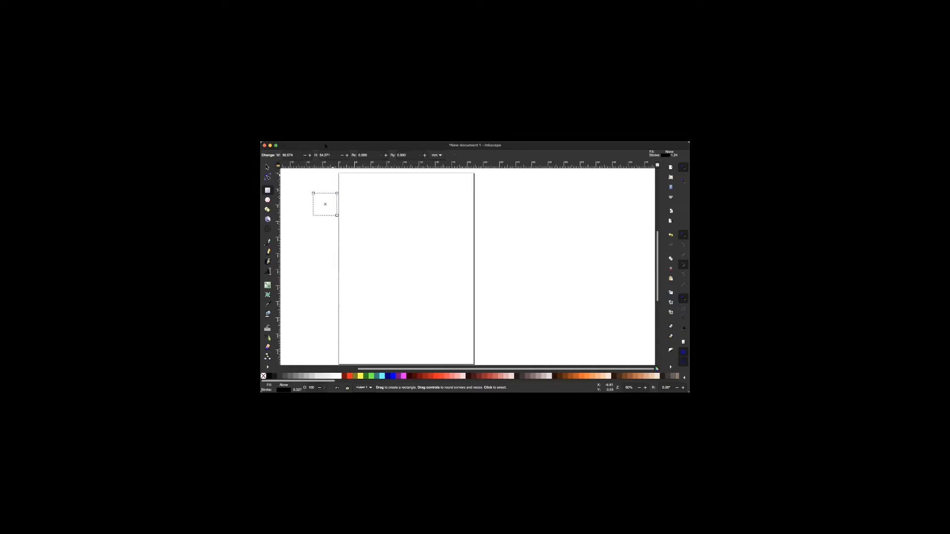
Give the rectangle a flat medium-blue fill, using the RGB color sliders of Fill and Stroke.
click(352, 139)
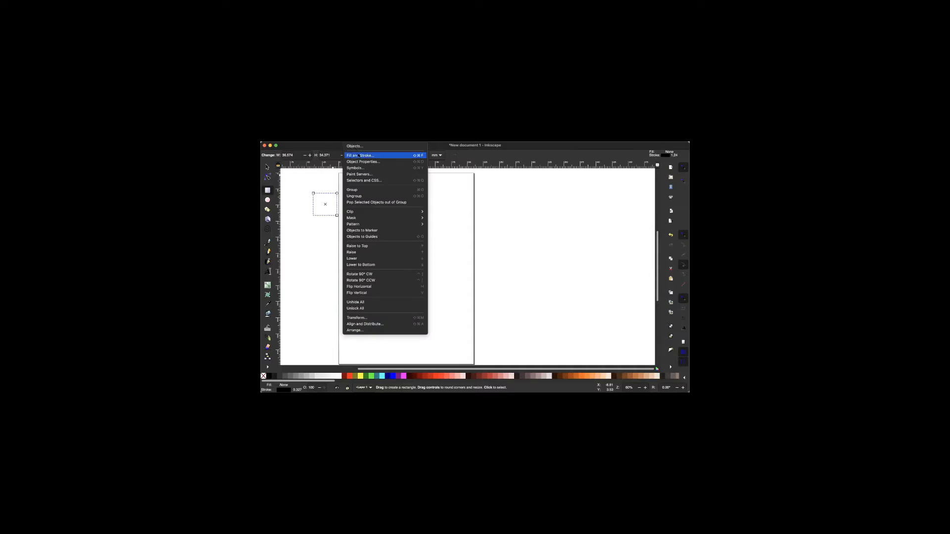
click(367, 156)
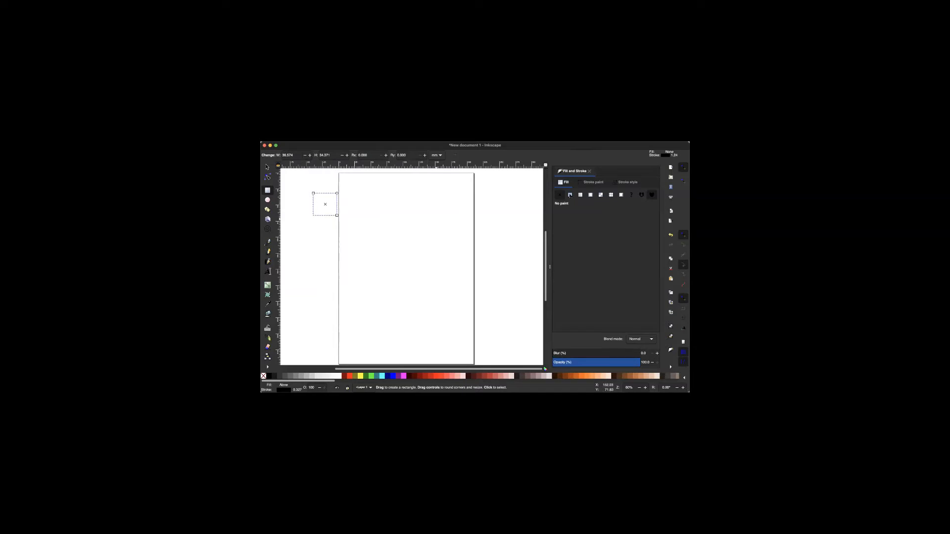
click(570, 194)
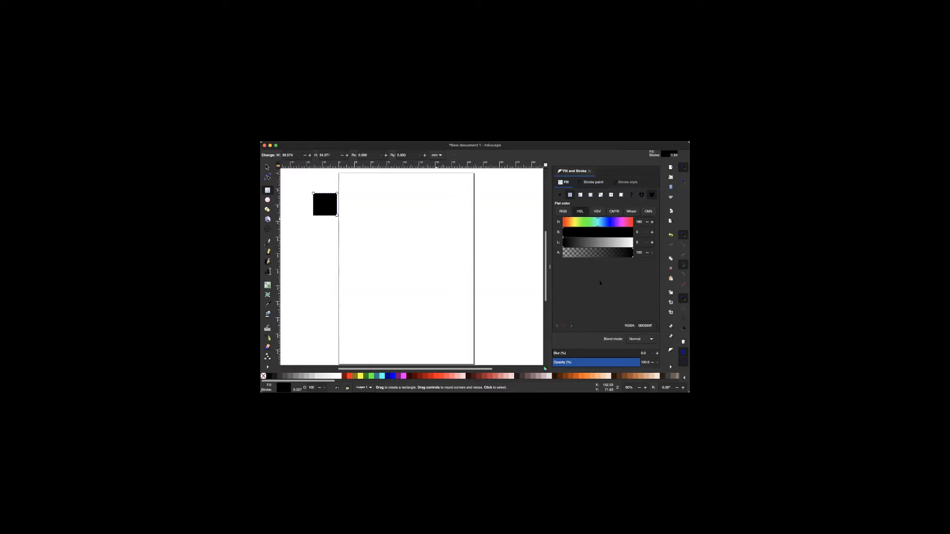
click(599, 242)
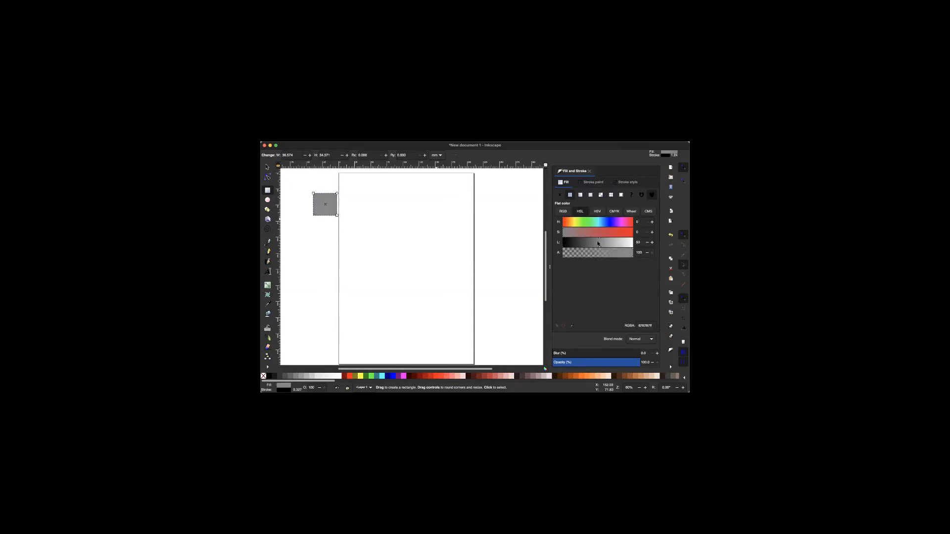
click(587, 222)
click(564, 211)
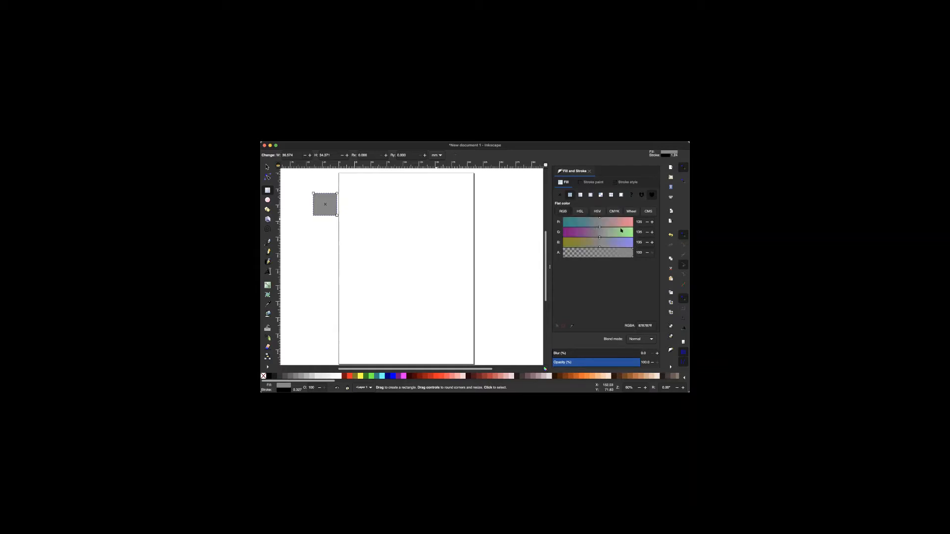
click(581, 222)
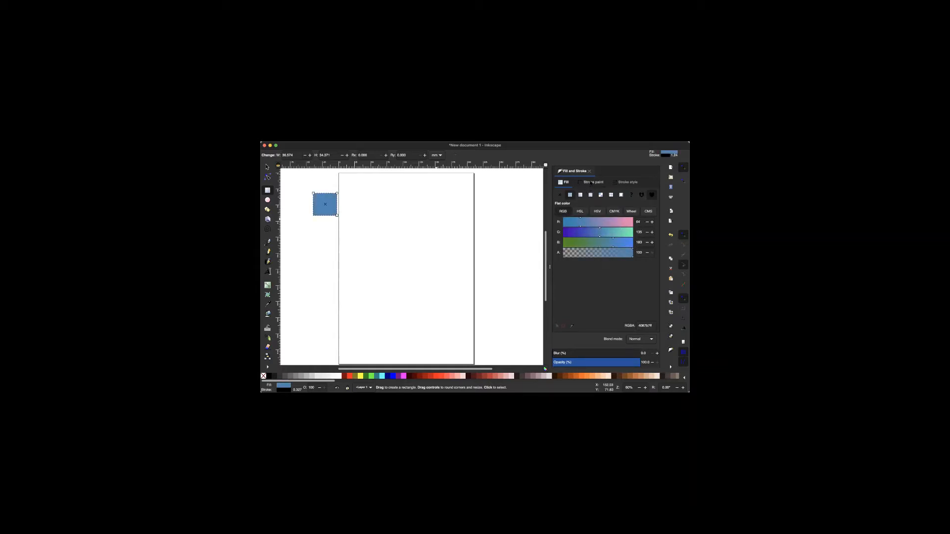
Enlarge the rectangle to about 192 by 208 mm over the page and set its stroke paint to pure red.
click(591, 182)
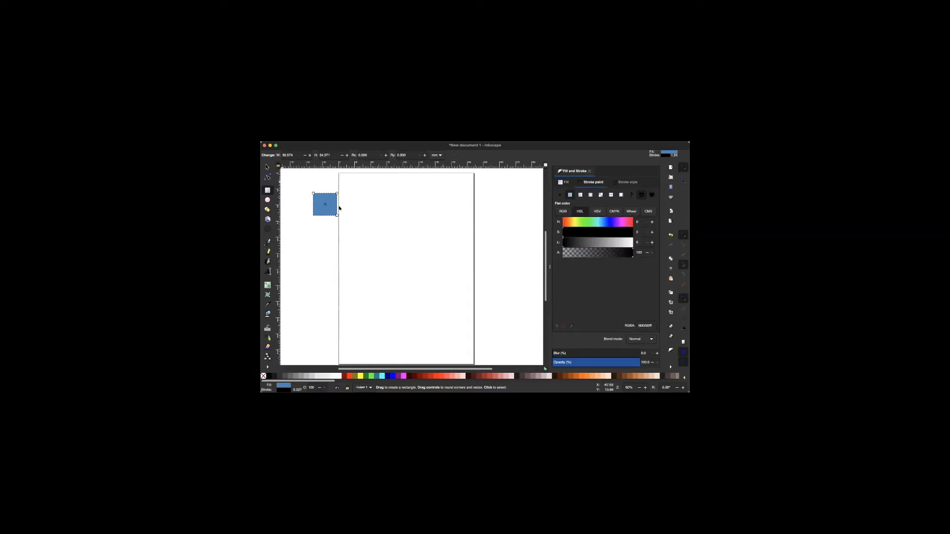
drag(328, 209, 458, 337)
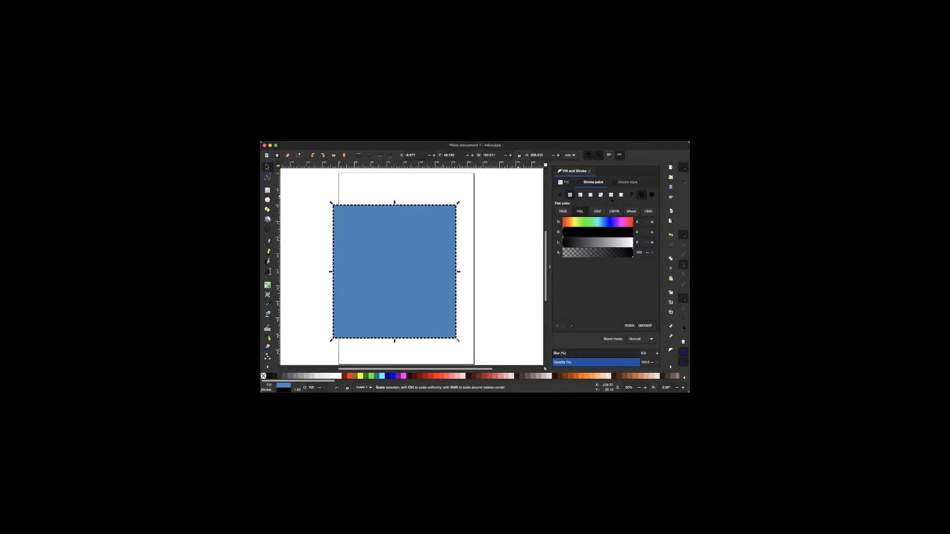
click(564, 223)
drag(566, 223, 564, 223)
click(563, 211)
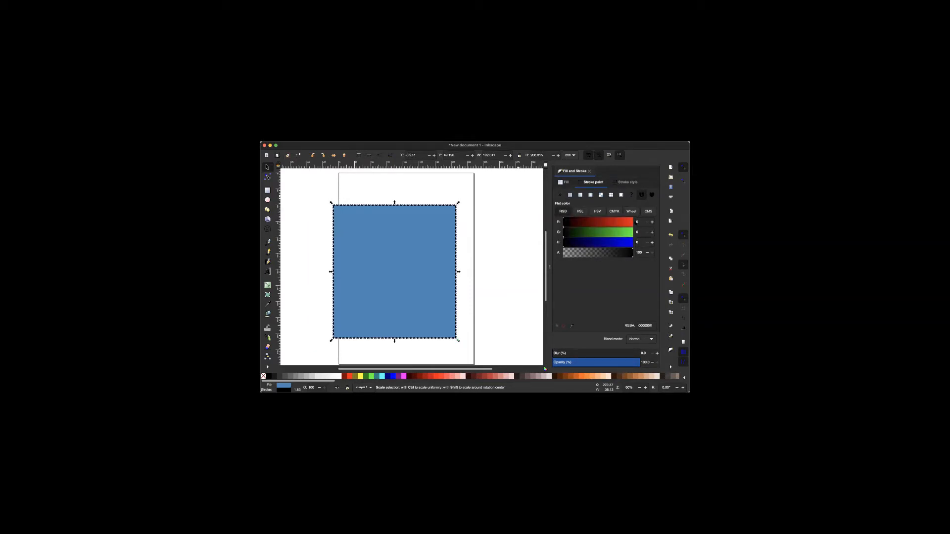
click(630, 222)
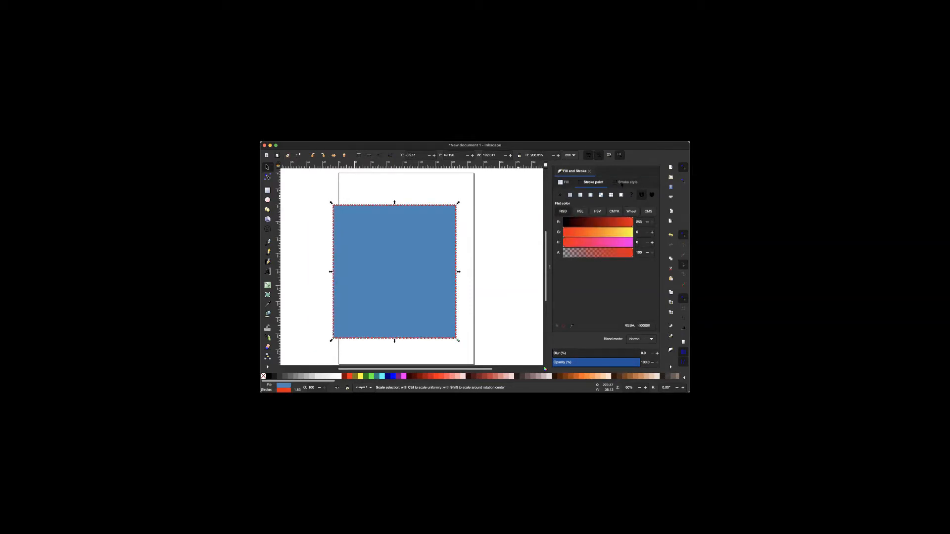
Look at the rectangle's stroke style options, and recolor its fill to mauve by raising the red value.
click(624, 182)
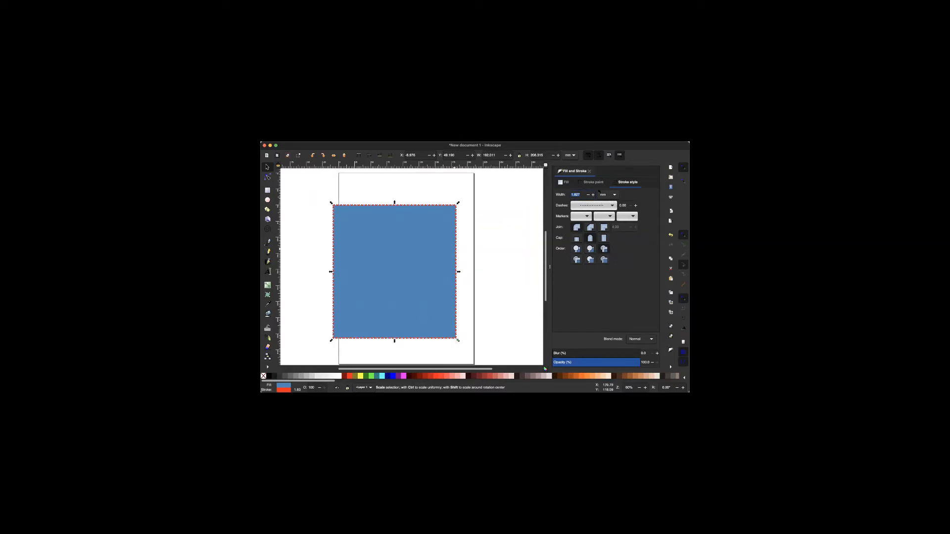
click(599, 191)
click(567, 184)
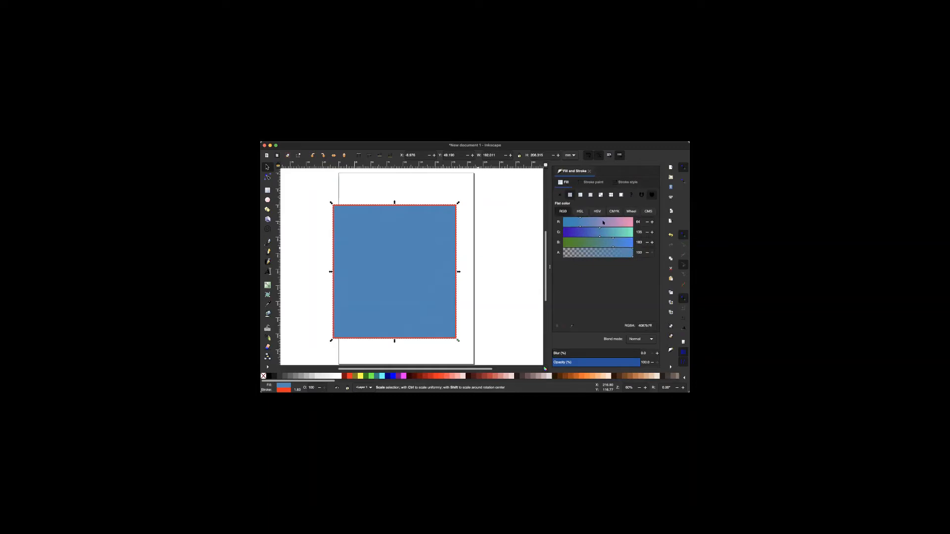
drag(602, 223, 611, 223)
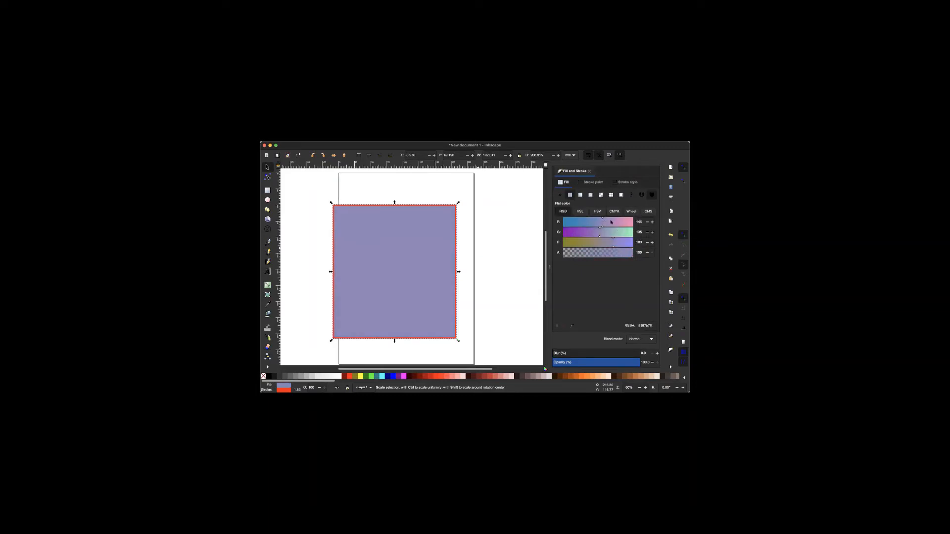
Change the rectangle's stroke paint to light orange by raising its green value and adding a little blue.
click(591, 183)
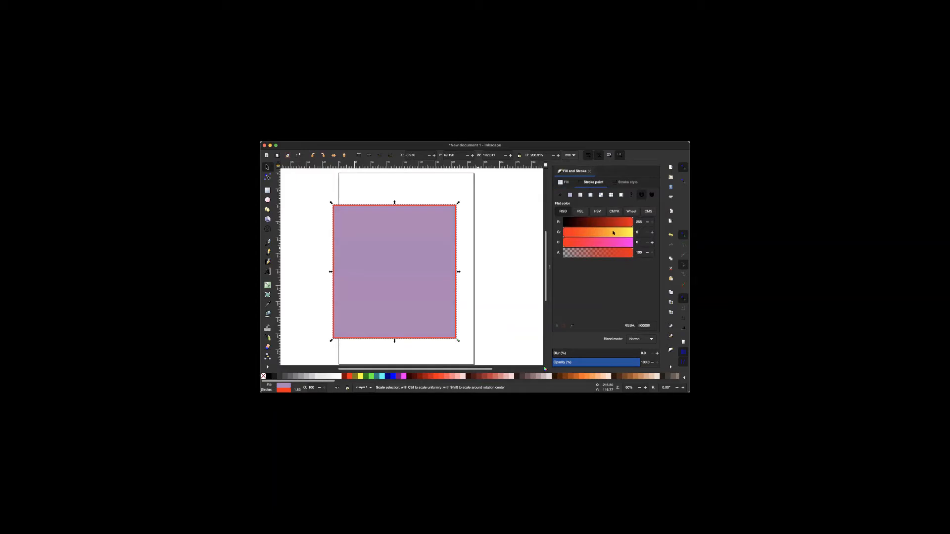
click(613, 232)
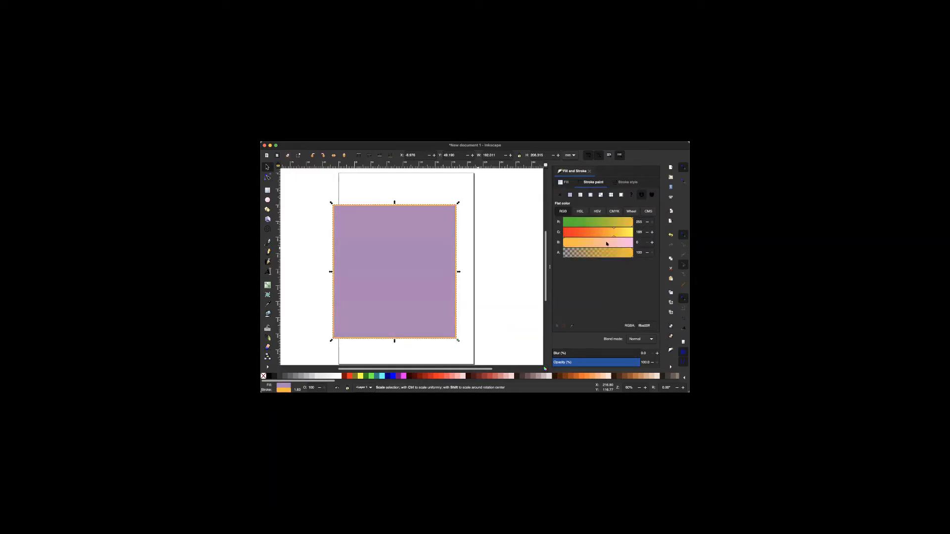
click(607, 243)
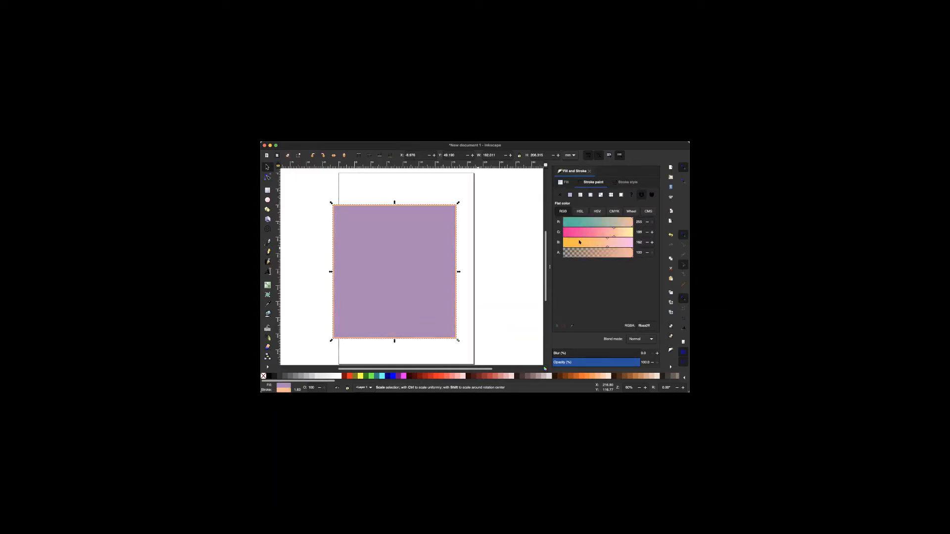
click(579, 242)
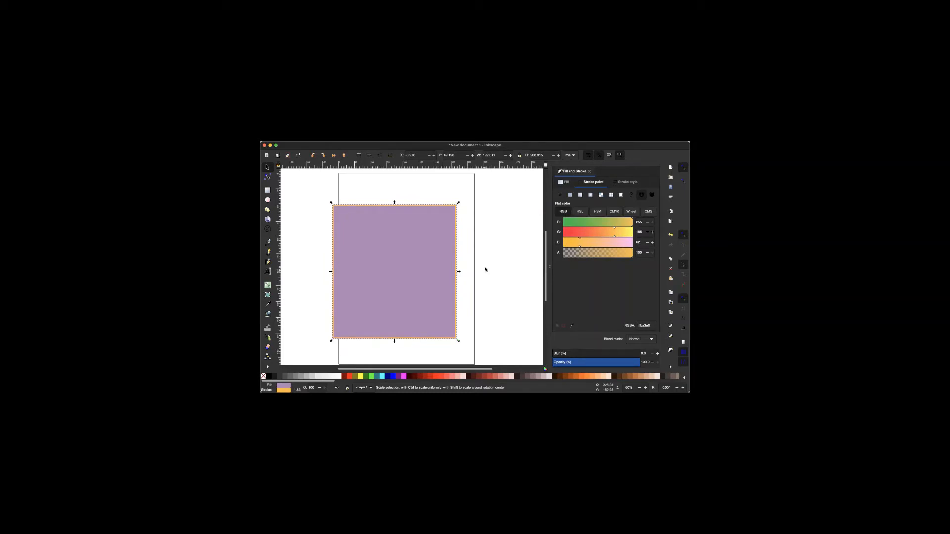
Move the mauve rectangle up and to the left so that it overlaps only the page's upper-left corner.
click(477, 285)
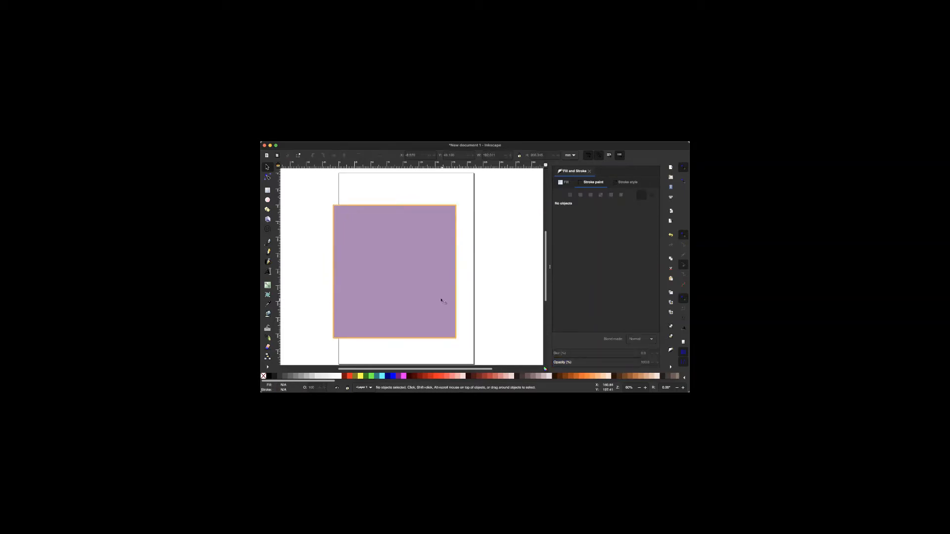
scroll(441, 302, down, 3)
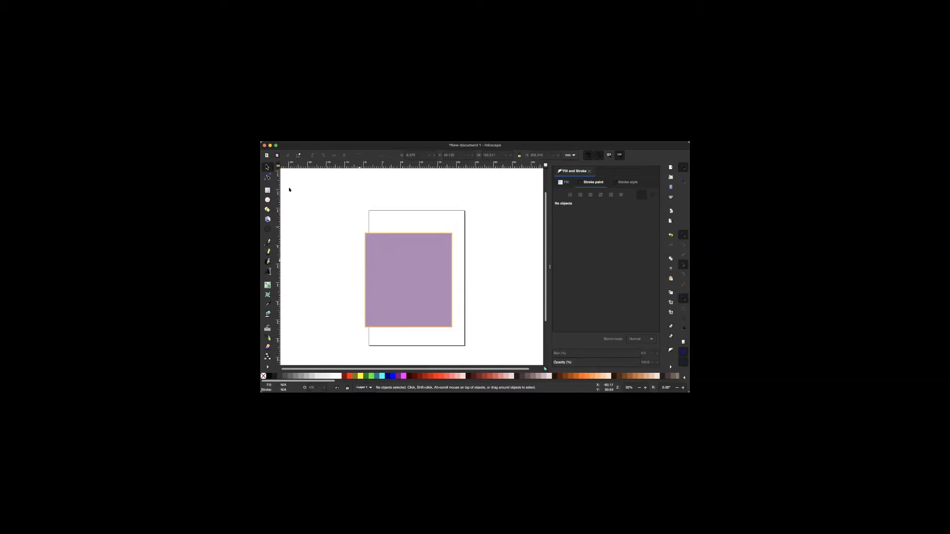
drag(379, 247, 335, 205)
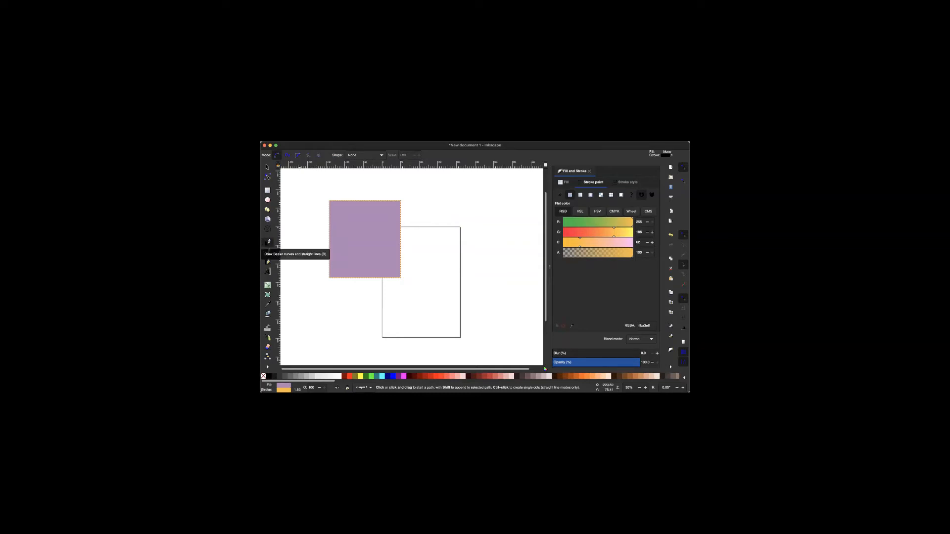
Draw a closed five-node Bezier path beside the rectangle, with straight upper segments and a curved loop at its lower end.
click(436, 209)
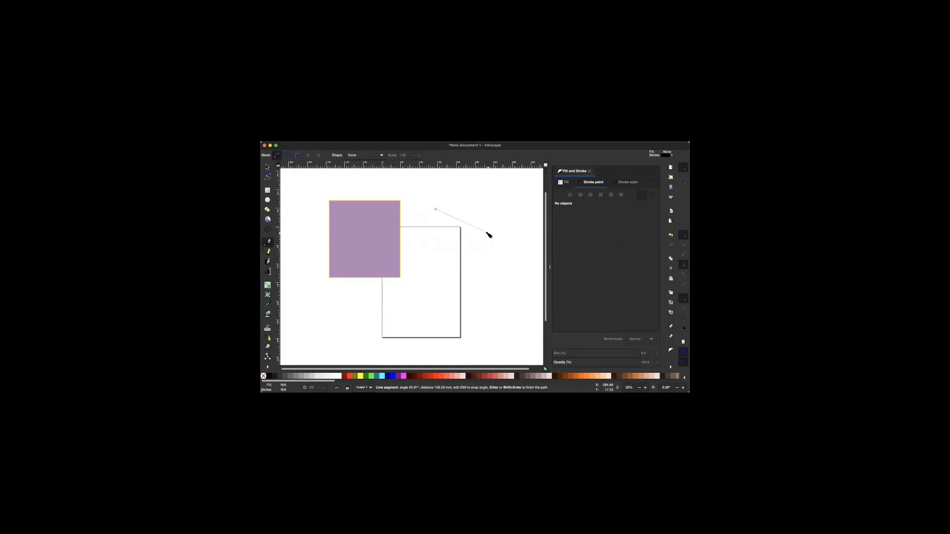
click(489, 235)
click(481, 270)
click(435, 256)
drag(420, 300, 450, 310)
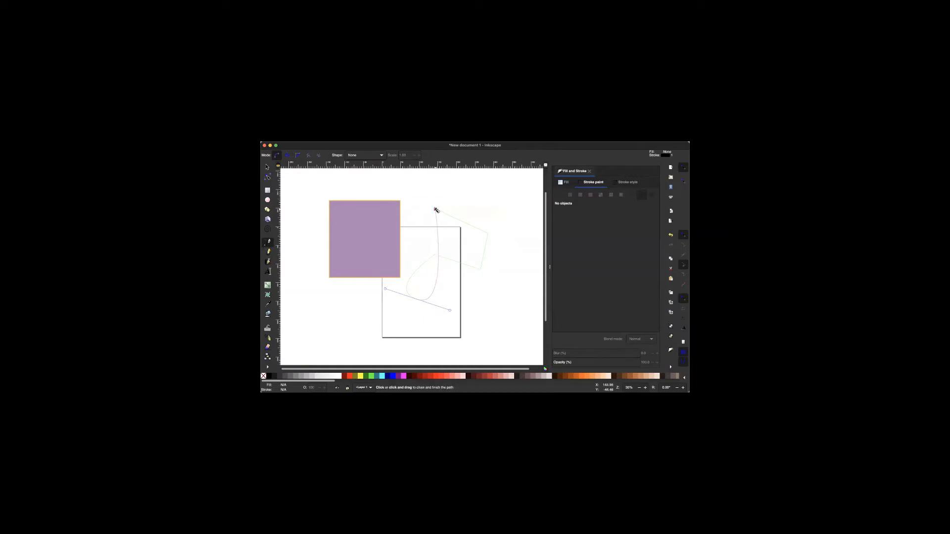
click(436, 210)
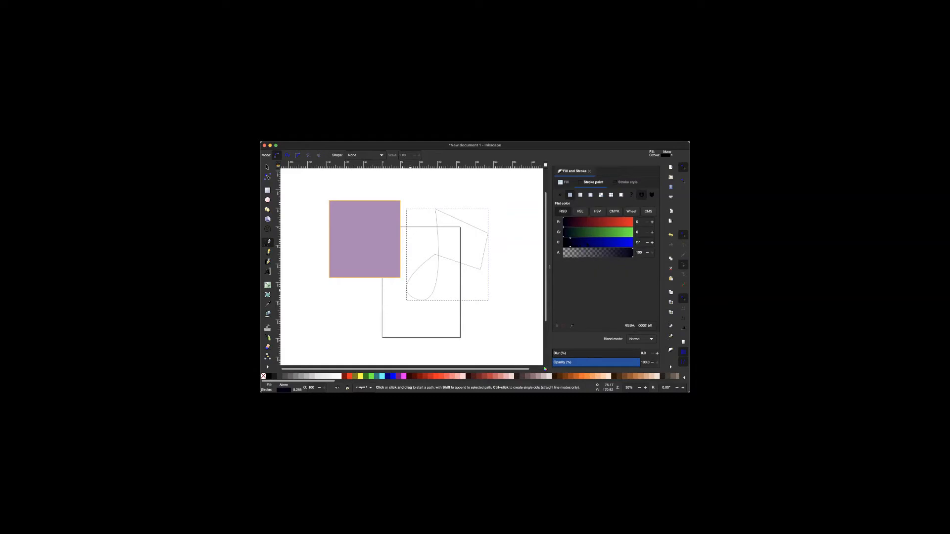
Set the Bezier shape's stroke paint to dark blue and give it a flat mauve fill.
drag(570, 242, 588, 242)
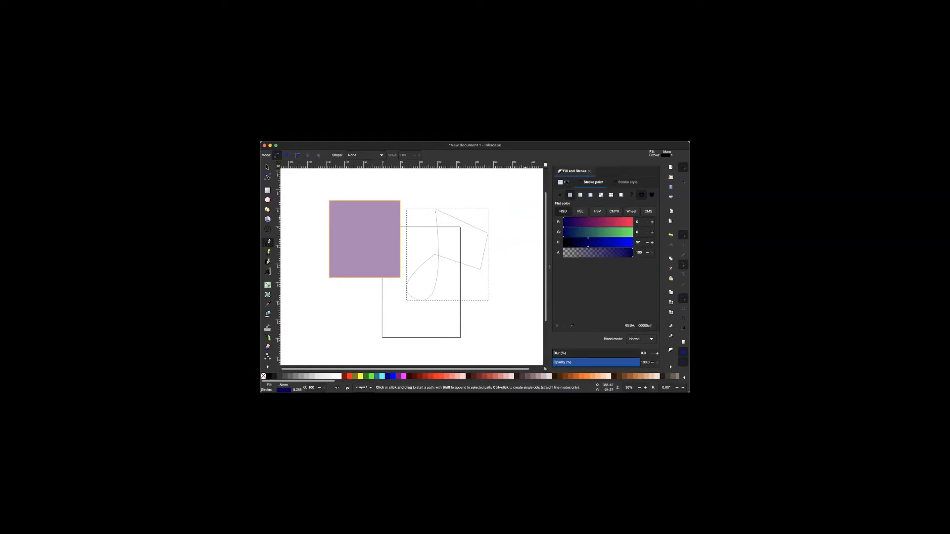
click(565, 182)
click(570, 194)
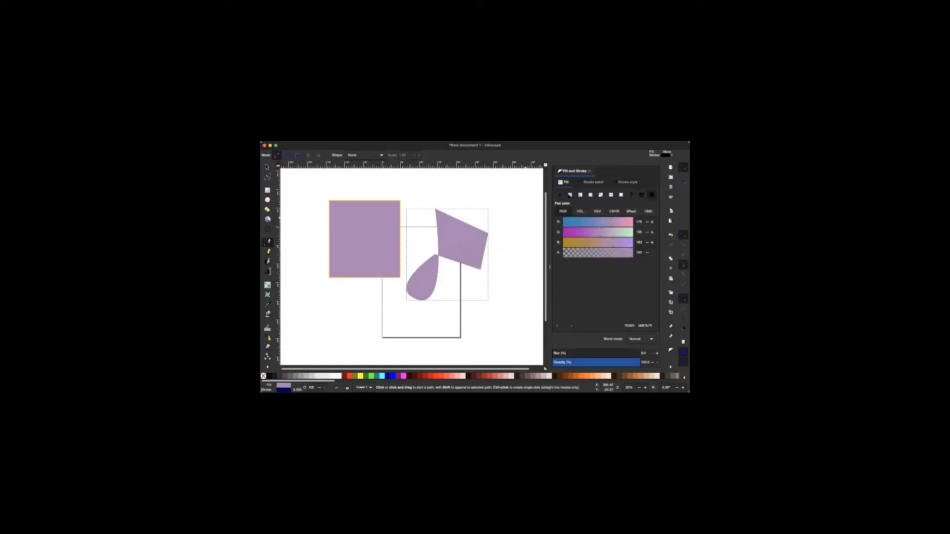
Drop the stray curve segment and move the Bezier shape up and to the right, farther from the rectangle.
drag(488, 234, 508, 231)
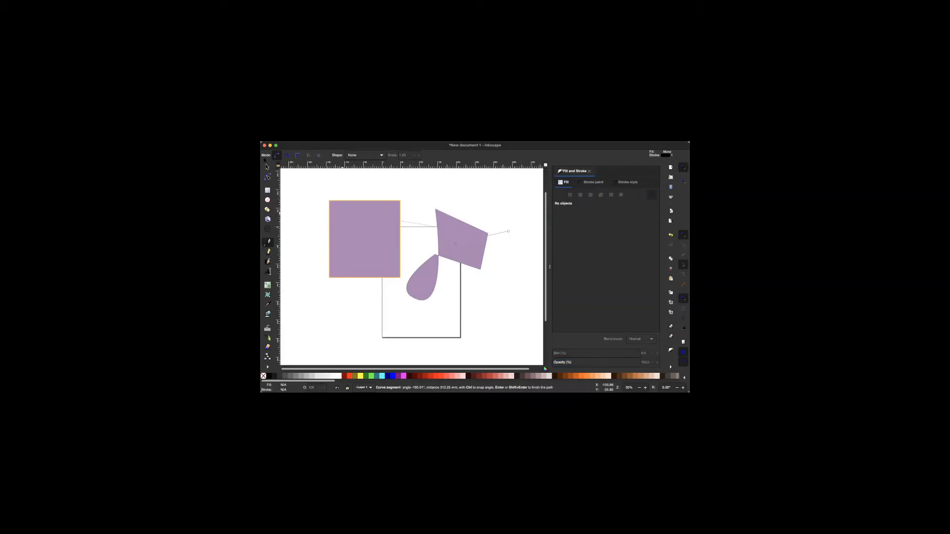
key(s)
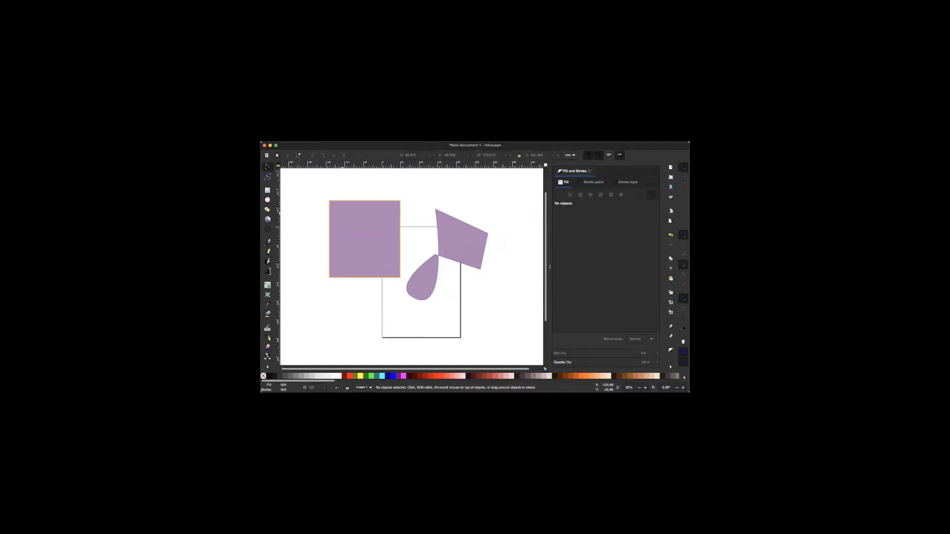
click(465, 246)
drag(465, 245, 519, 213)
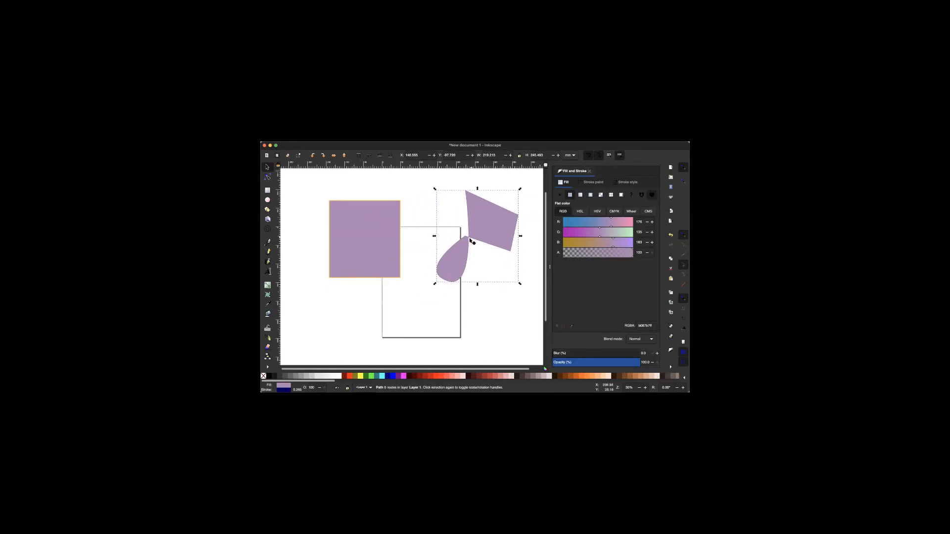
Examine up close the dark blue stroke where the Bezier shape's outline crosses itself.
scroll(471, 239, up, 3)
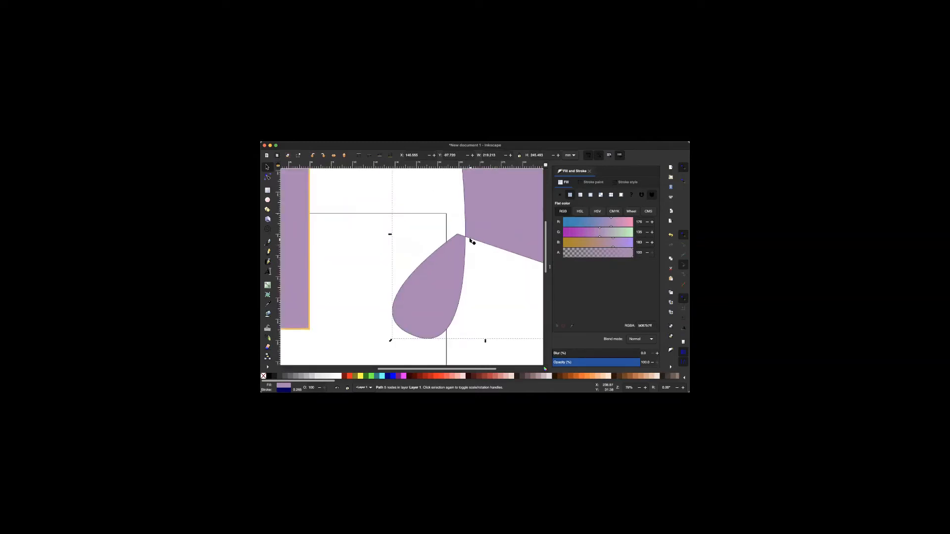
scroll(470, 240, up, 4)
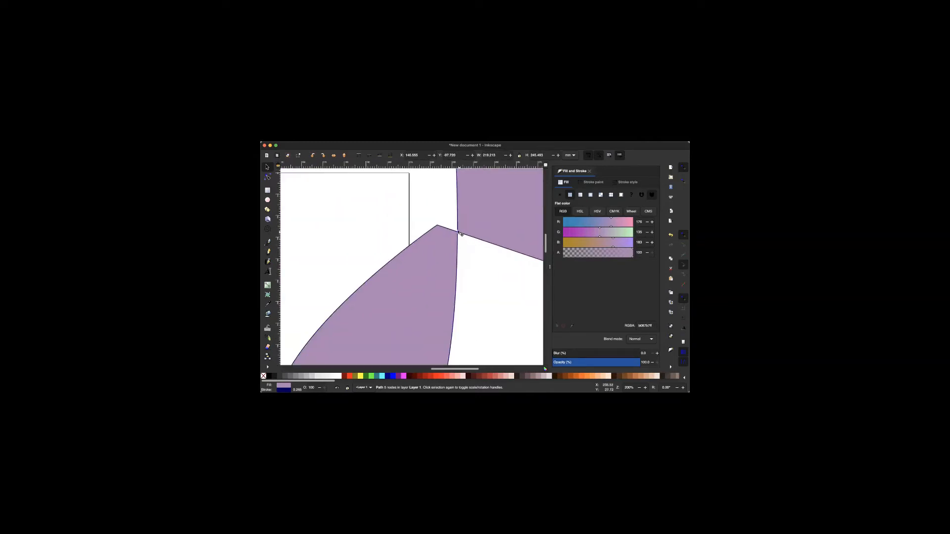
scroll(457, 236, up, 2)
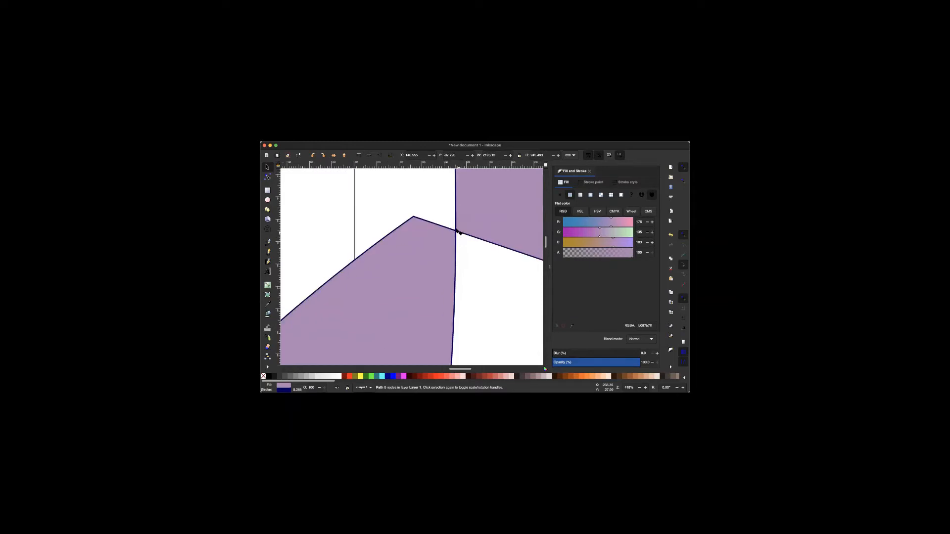
scroll(458, 232, up, 2)
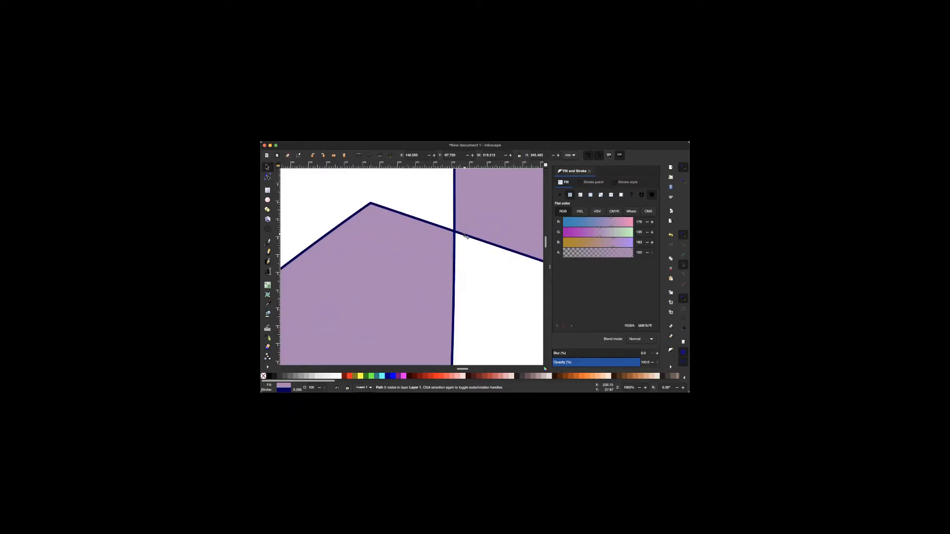
scroll(464, 235, up, 2)
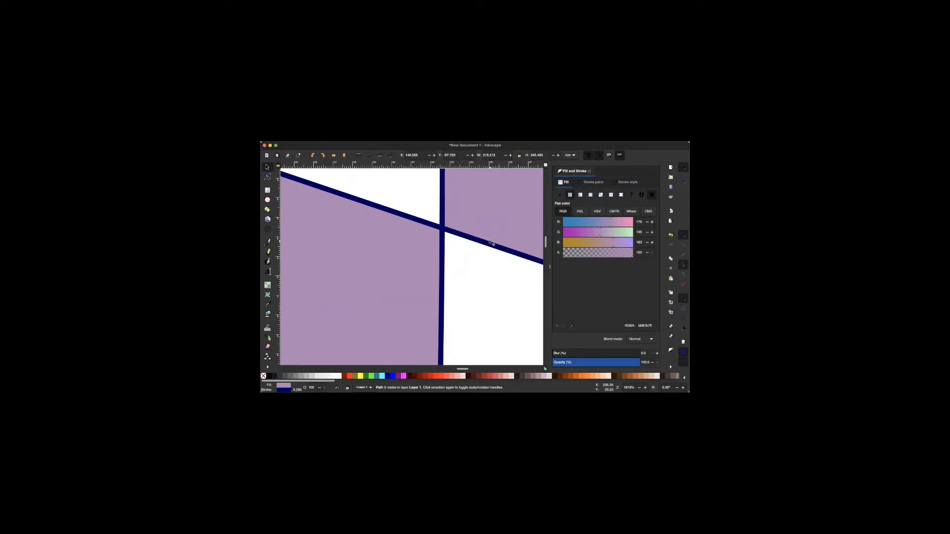
Move the mauve rectangle up and slightly to the left, farther from the Bezier shape.
scroll(461, 267, down, 4)
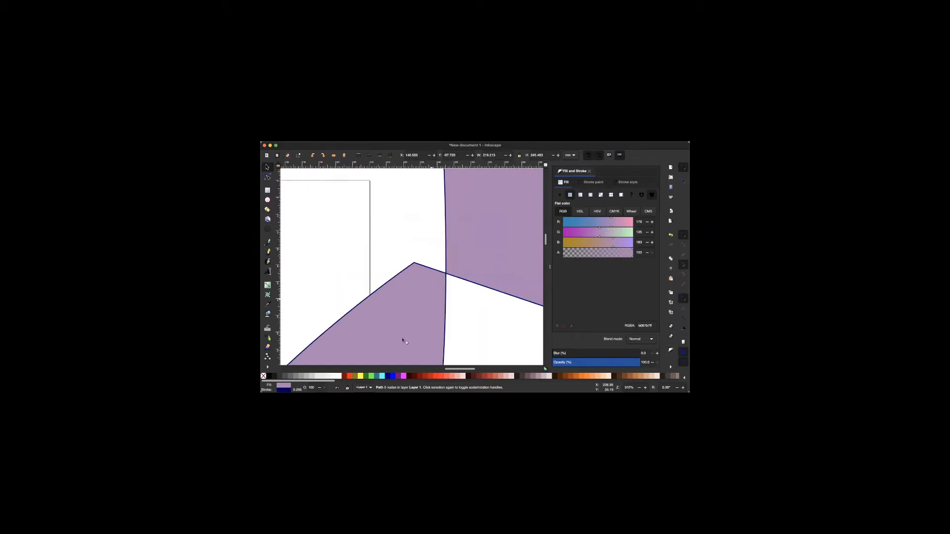
scroll(403, 341, down, 1)
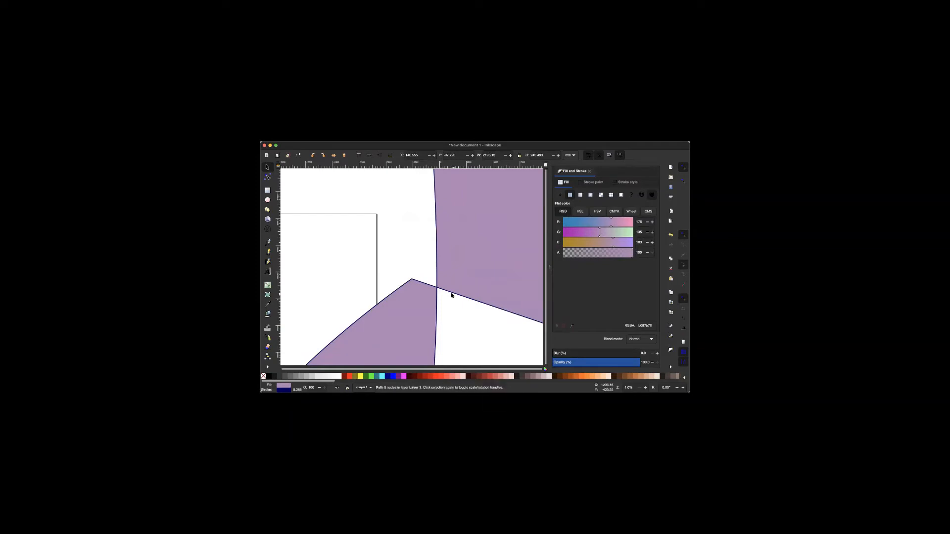
scroll(448, 293, down, 15)
scroll(451, 295, up, 3)
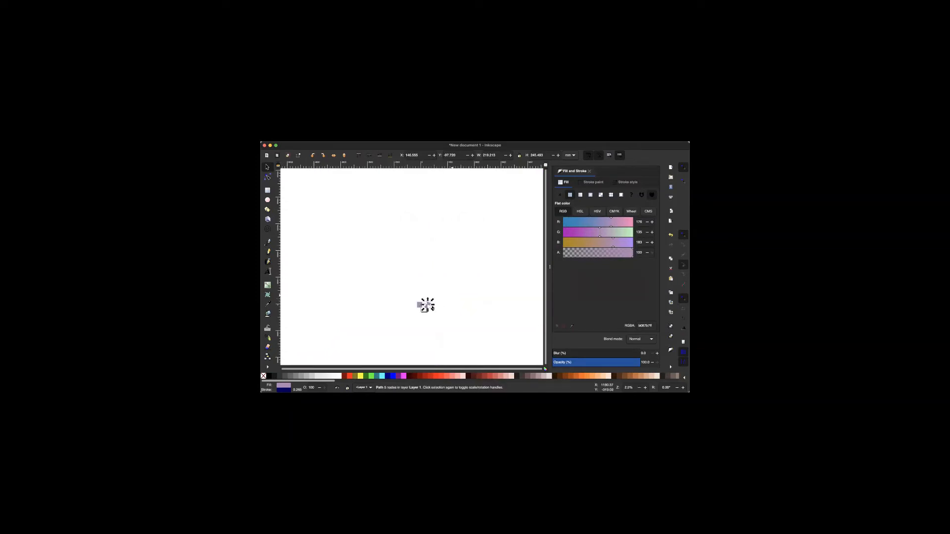
scroll(431, 307, up, 3)
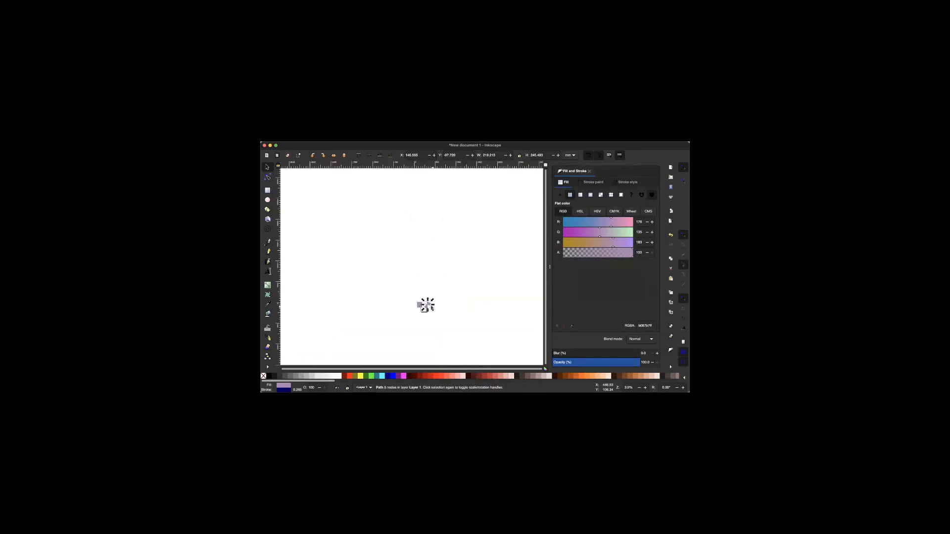
scroll(431, 307, up, 2)
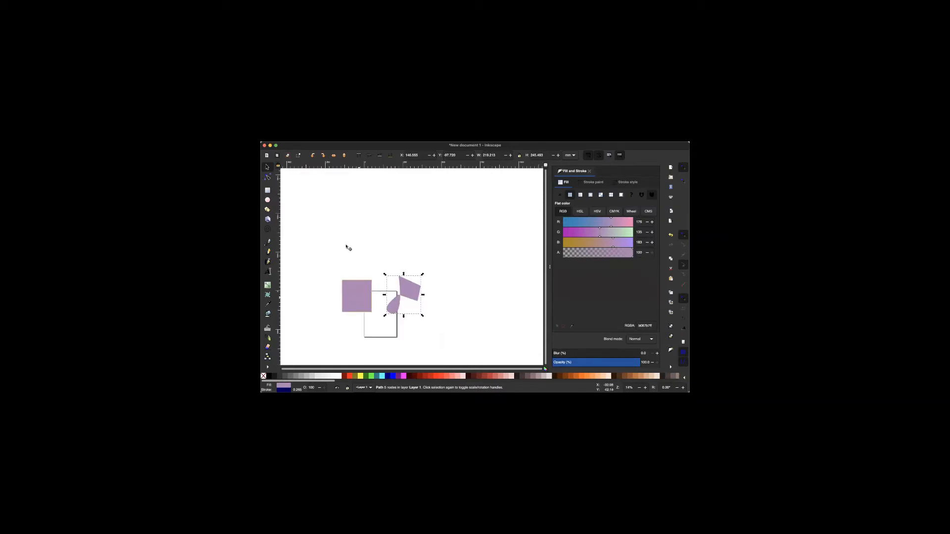
drag(359, 297, 352, 276)
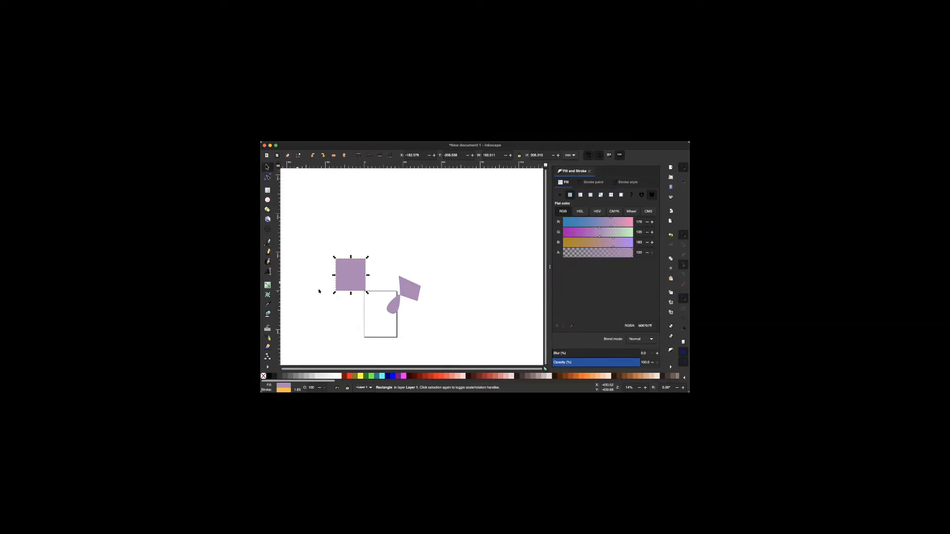
Add a text object reading NORELA in the empty area above the rectangle.
scroll(339, 243, up, 3)
scroll(339, 243, left, 1)
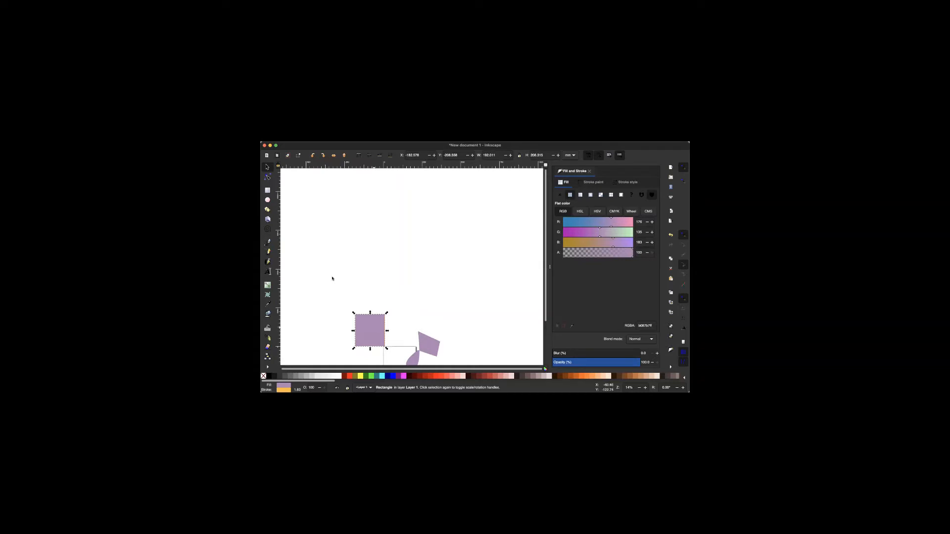
click(335, 232)
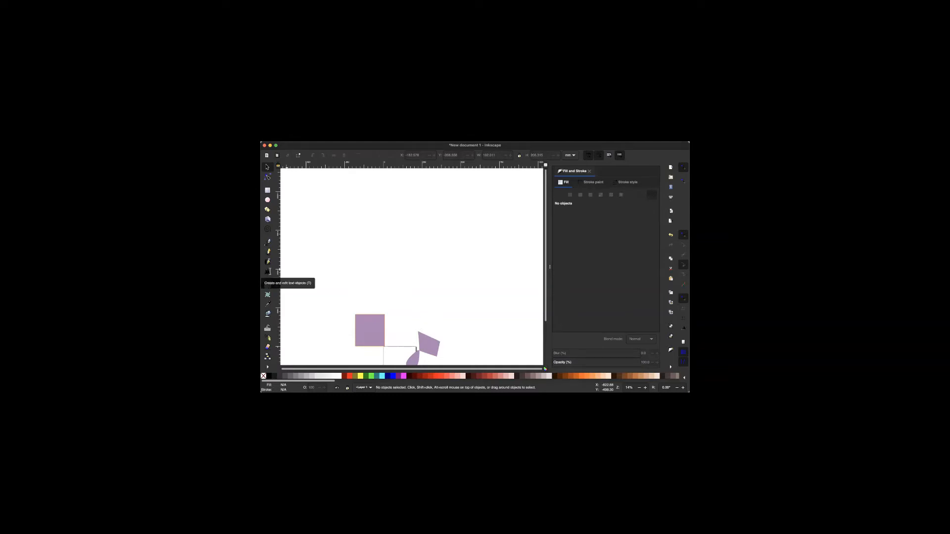
click(268, 272)
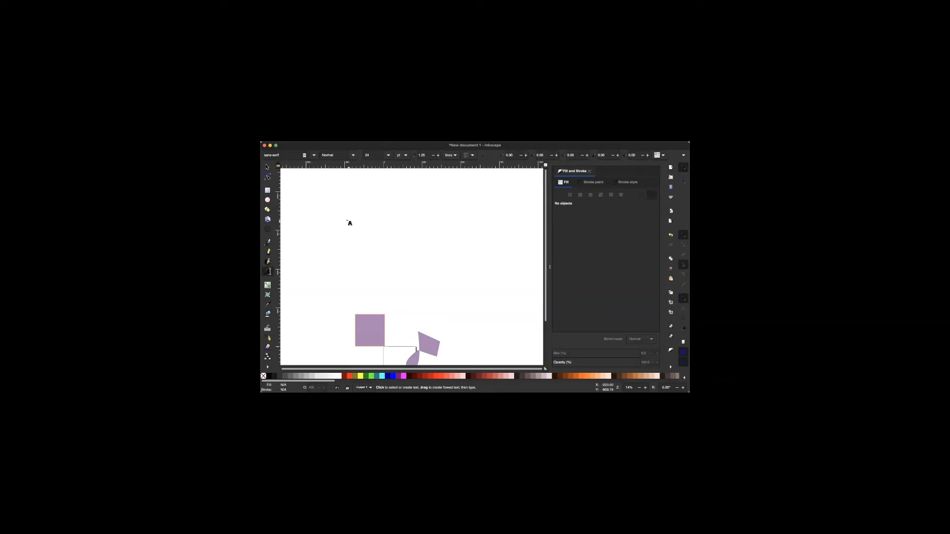
click(349, 222)
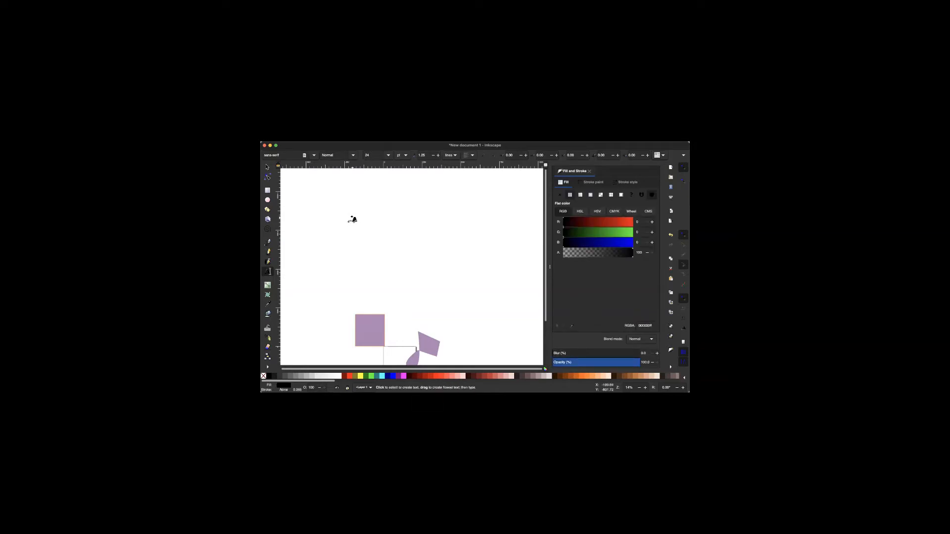
scroll(352, 219, up, 4)
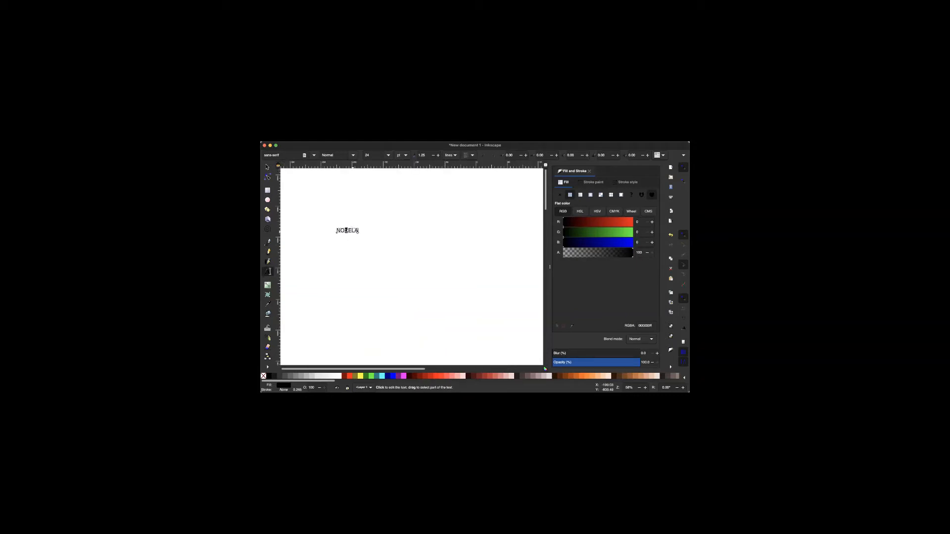
Select the whole word NORELA and set its font size to 144 pt.
double_click(345, 230)
click(369, 301)
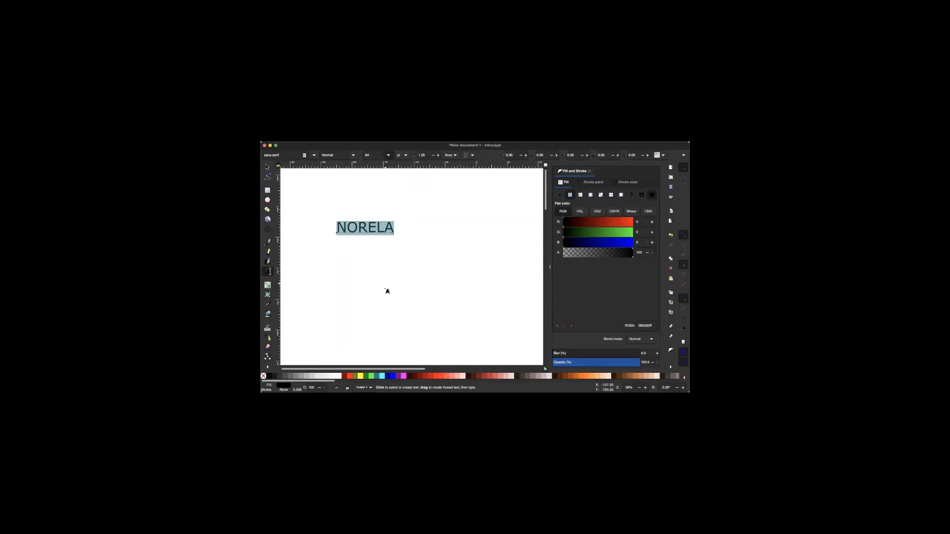
click(387, 288)
scroll(414, 270, down, 2)
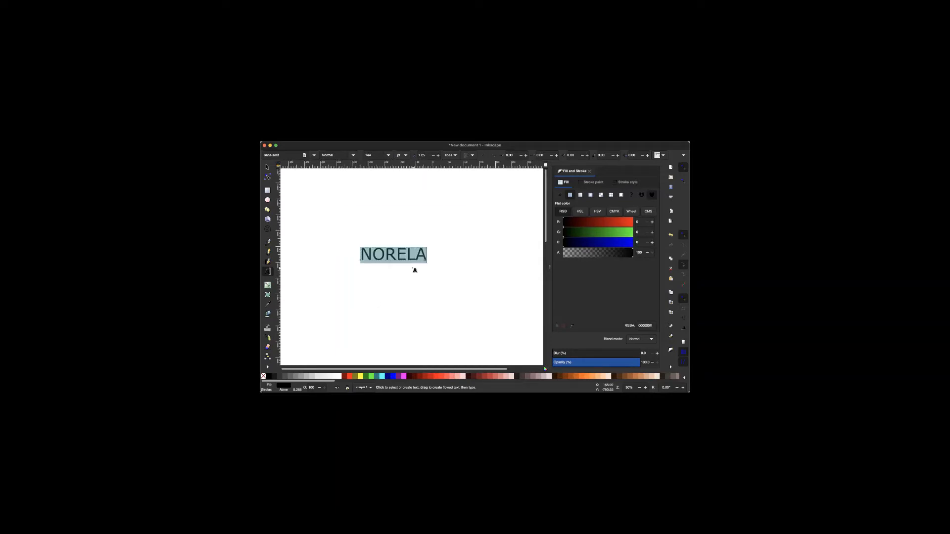
scroll(413, 270, up, 2)
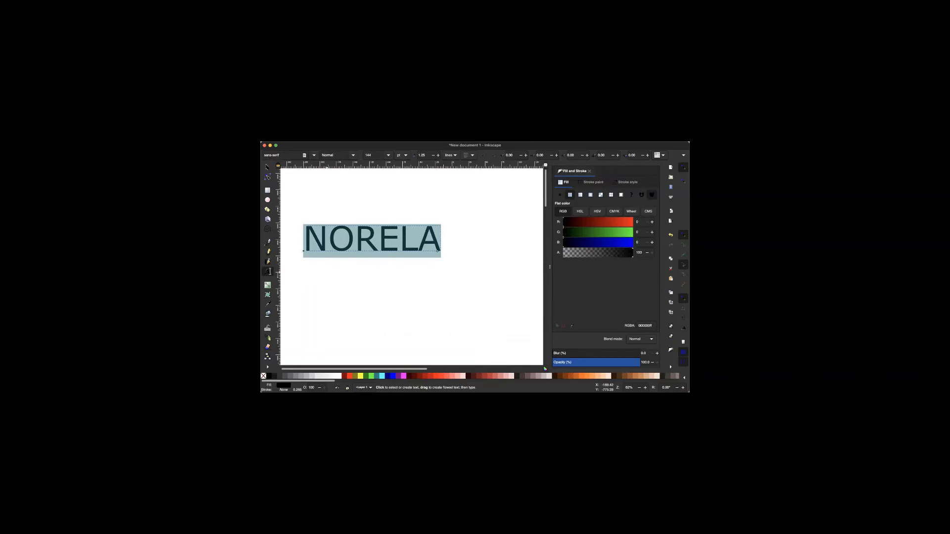
key(F1)
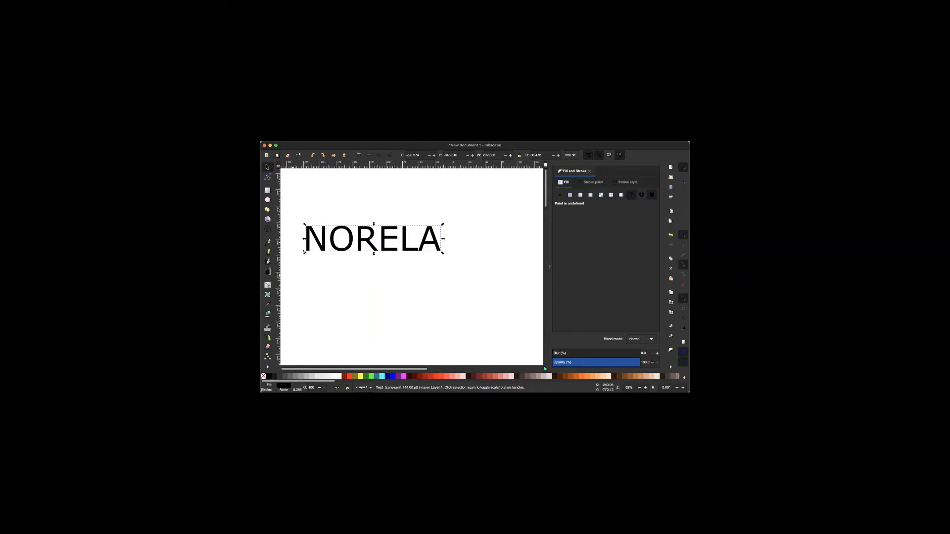
Add a second text object reading DSFKJSG'FKLG below the word NORELA.
click(268, 271)
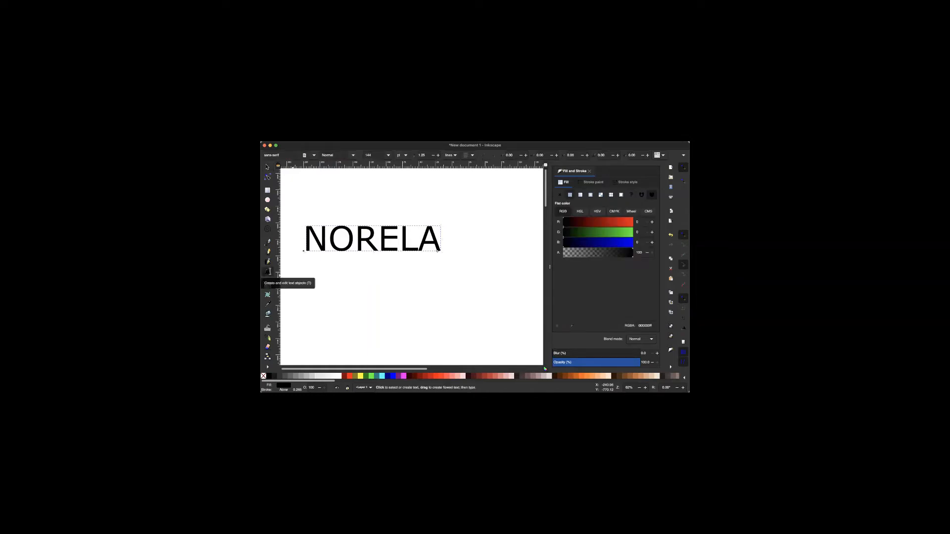
click(324, 302)
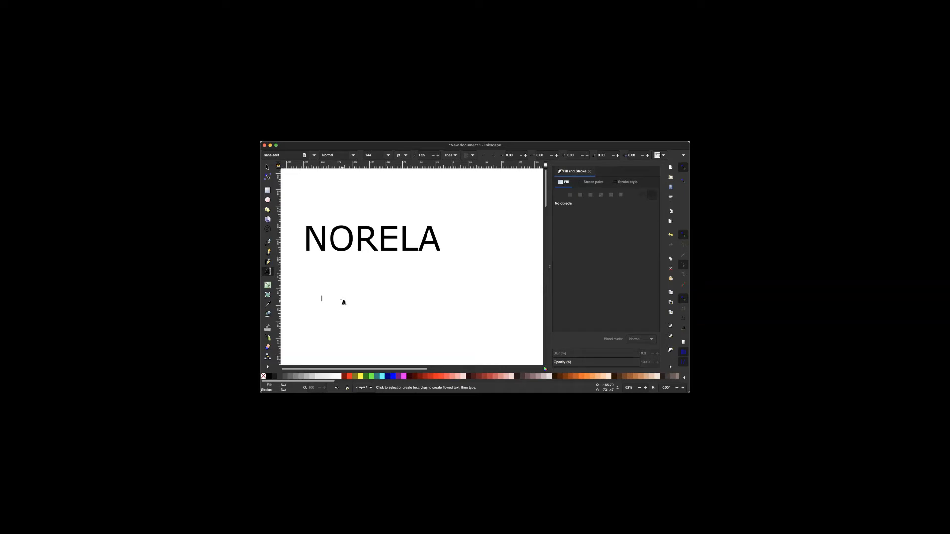
text(DSFKJSG'FKLG)
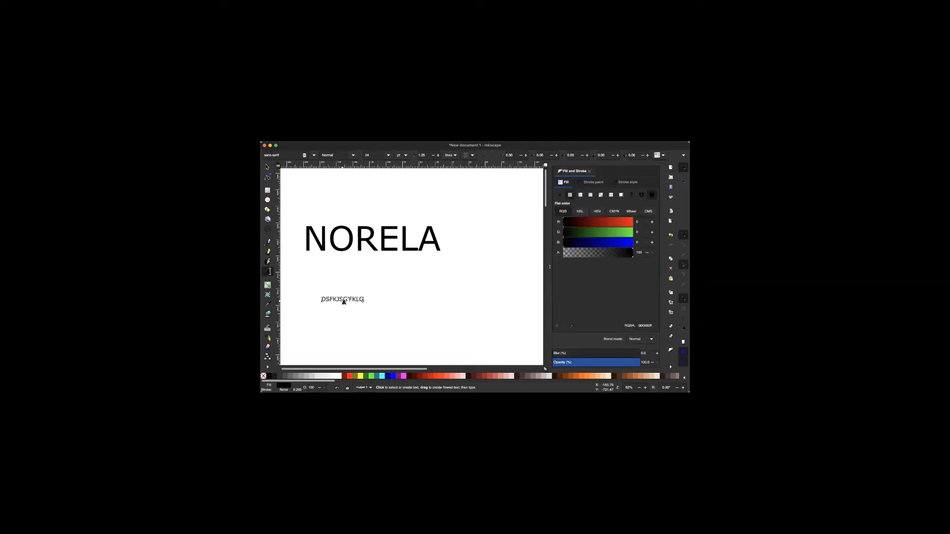
Erase all characters of the sample text below NORELA and leave text editing.
key(BackSpace)
key(BackSpace)
key(BackSpace)
key(BackSpace)
key(BackSpace)
key(BackSpace)
key(BackSpace)
key(BackSpace)
key(BackSpace)
key(BackSpace)
key(BackSpace)
key(BackSpace)
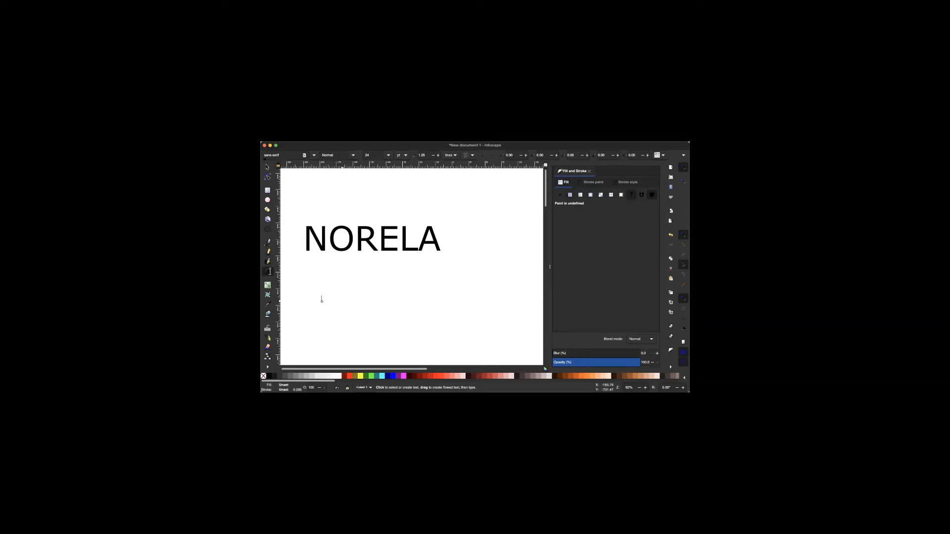
click(267, 167)
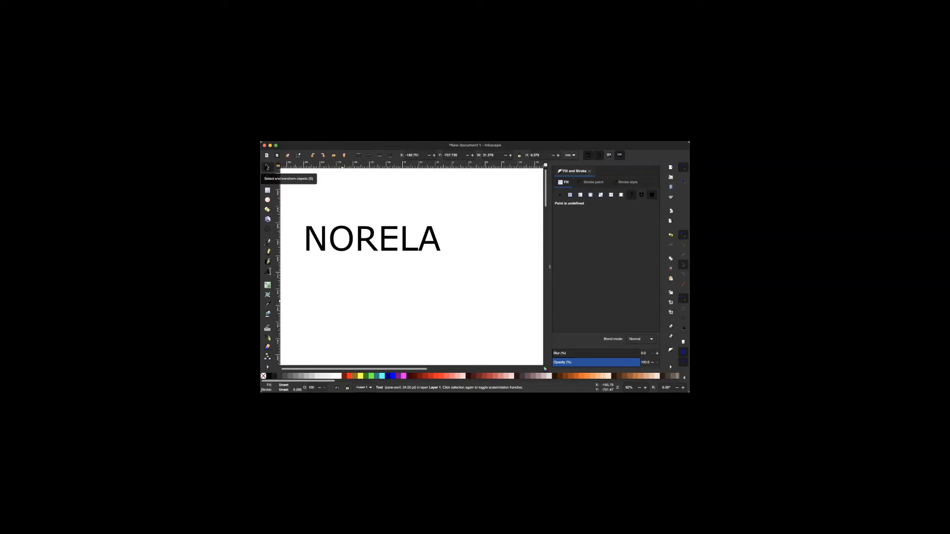
Edit the NORELA text and remove the letters OR from the middle of the word.
click(368, 239)
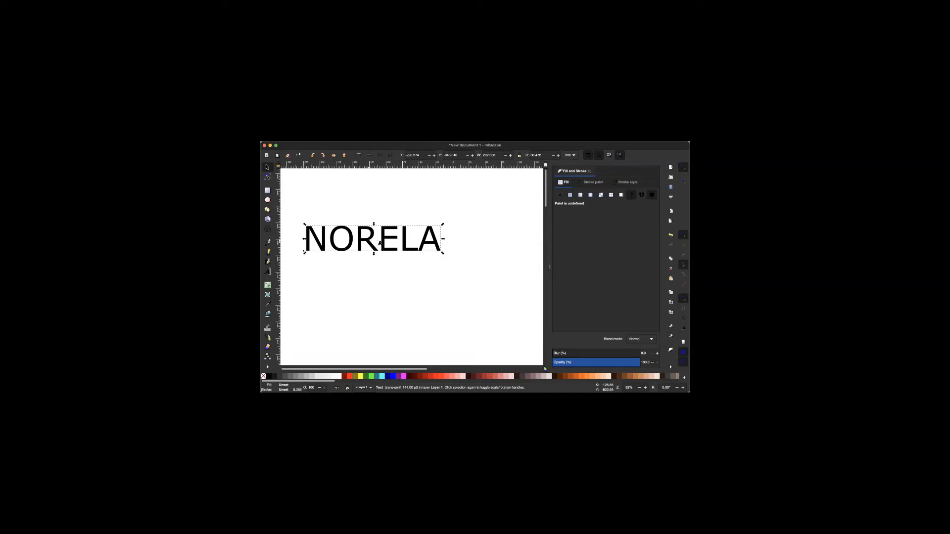
key(t)
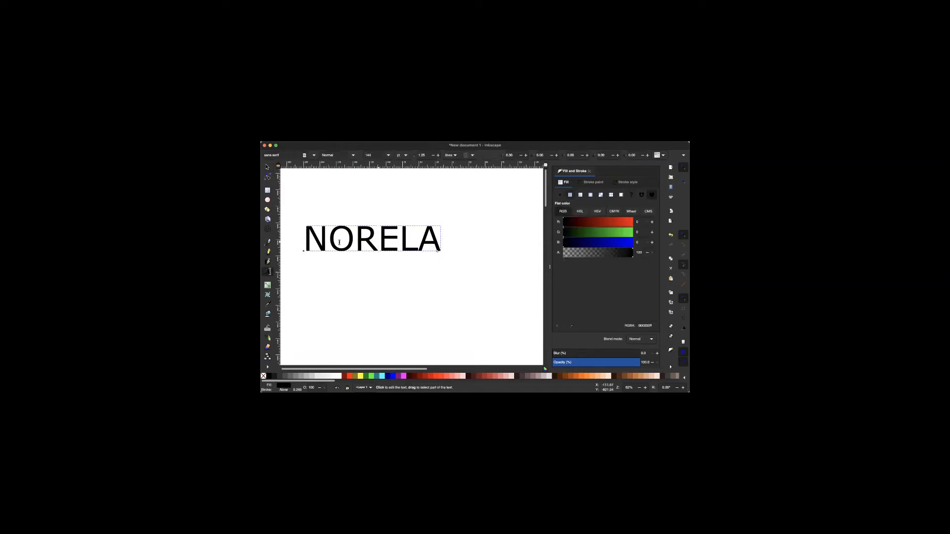
drag(378, 242, 328, 242)
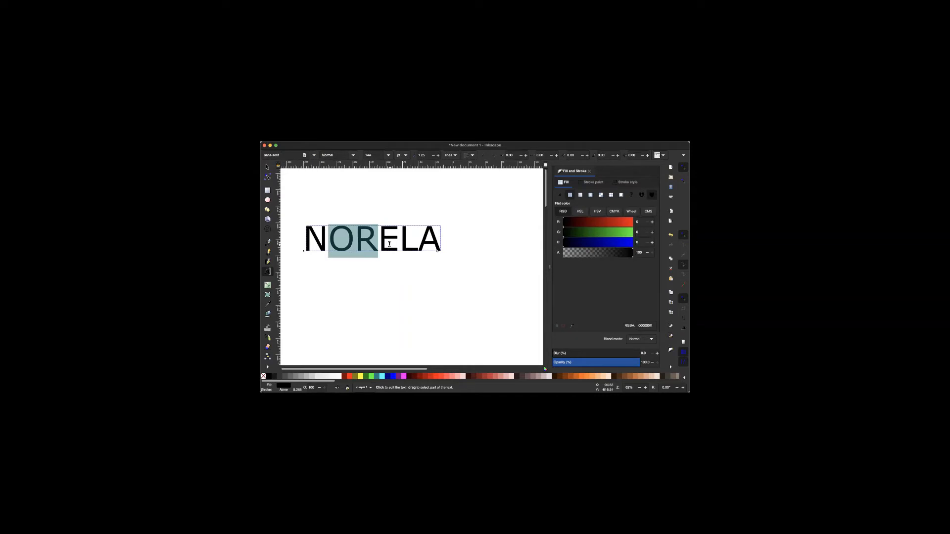
key(BackSpace)
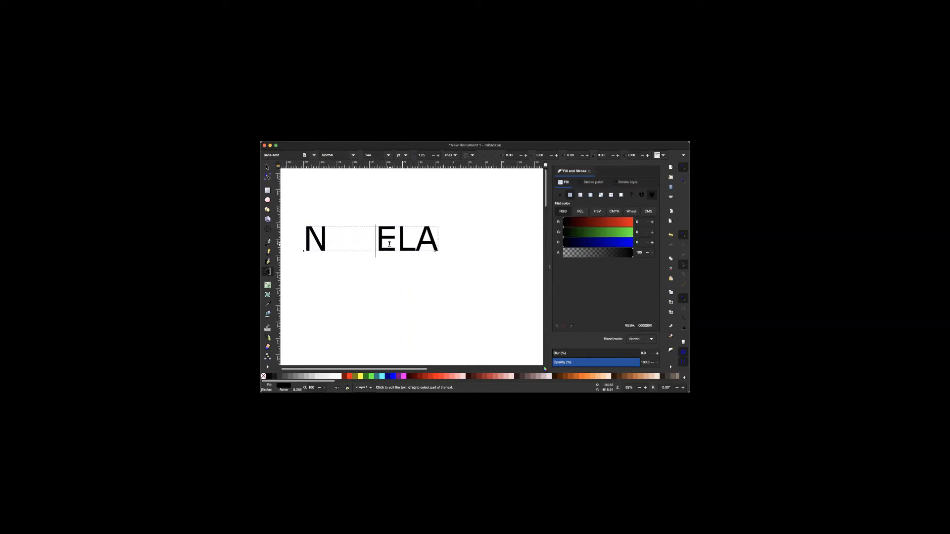
key(BackSpace)
key(BackSpace)
key(BackSpace)
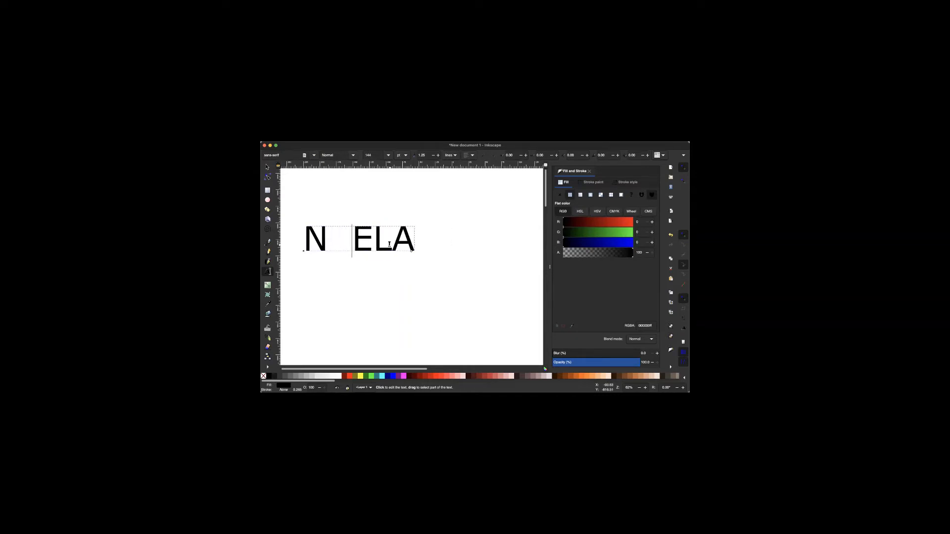
key(BackSpace)
key(BackSpace)
Retype the missing letters after the N and remove the surplus ones so the text reads NORELA.
text(O)
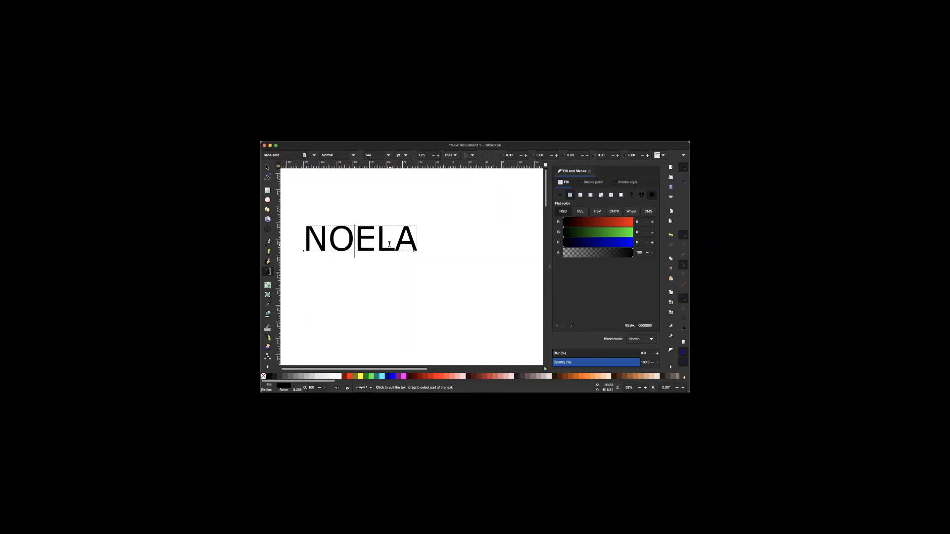
text(RELELA)
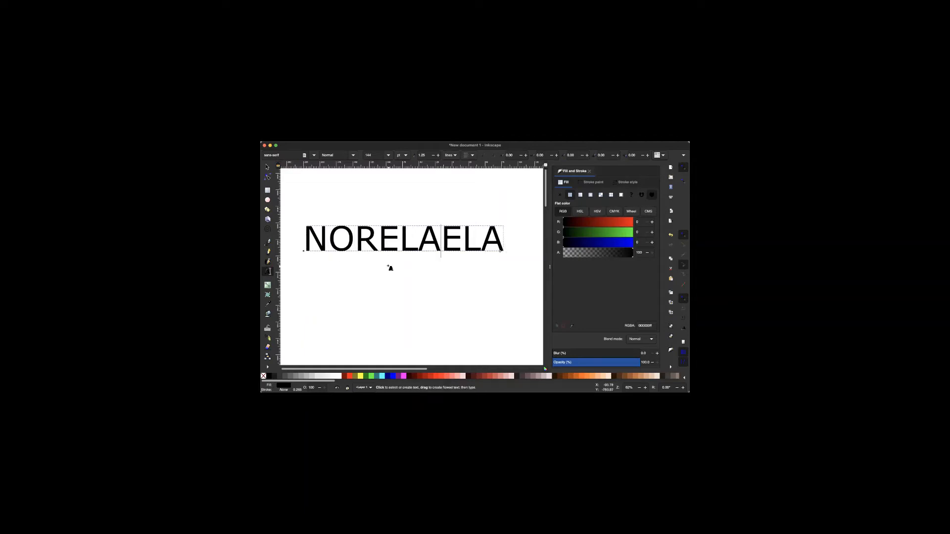
key(BackSpace)
key(BackSpace)
key(BackSpace)
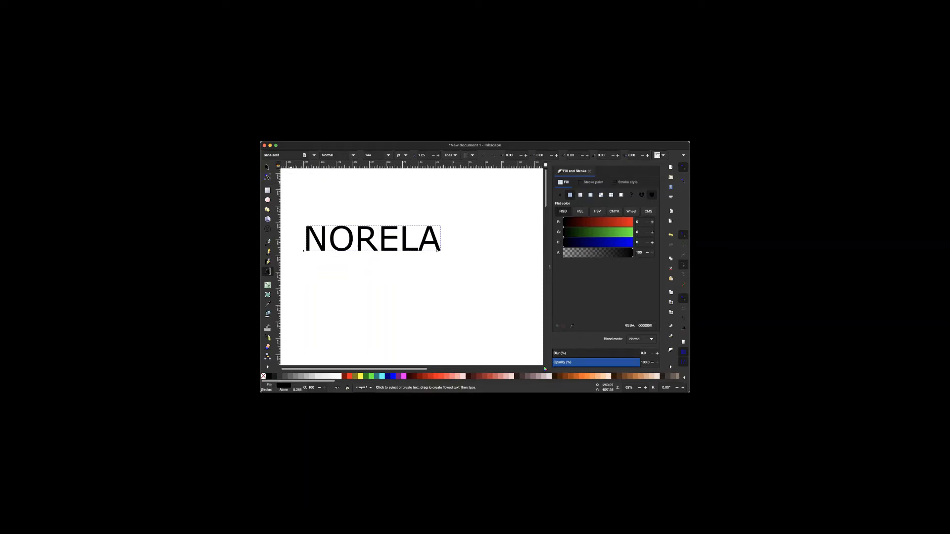
Select the NORELA text object and convert it to paths with Object to Path.
click(267, 166)
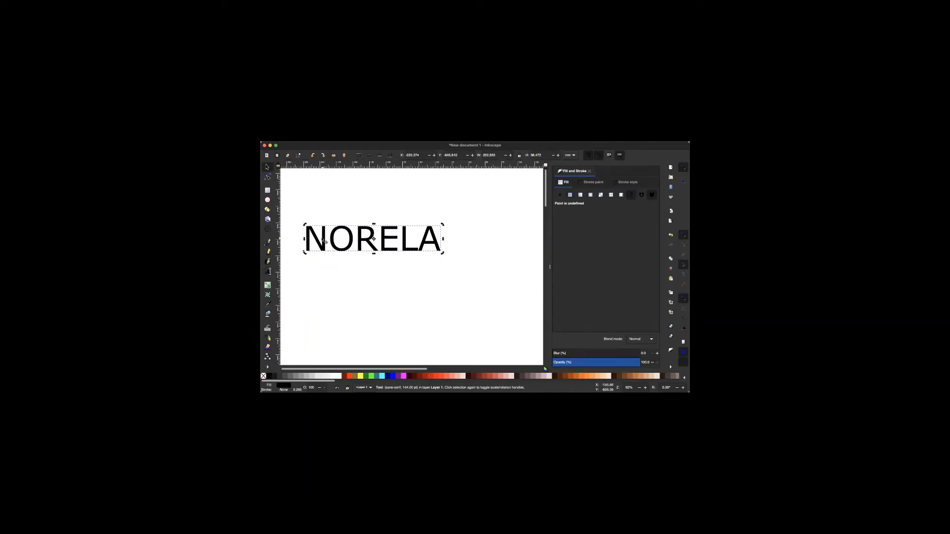
click(365, 139)
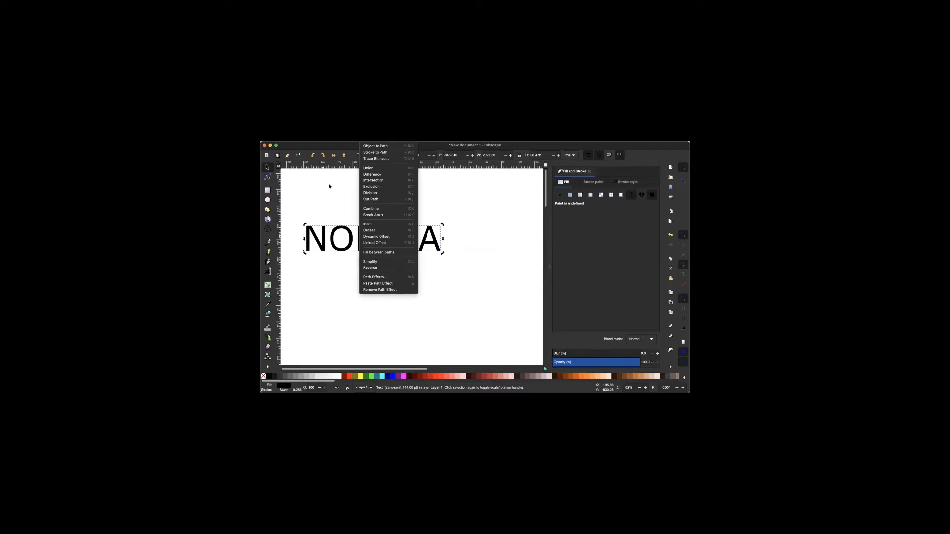
click(322, 202)
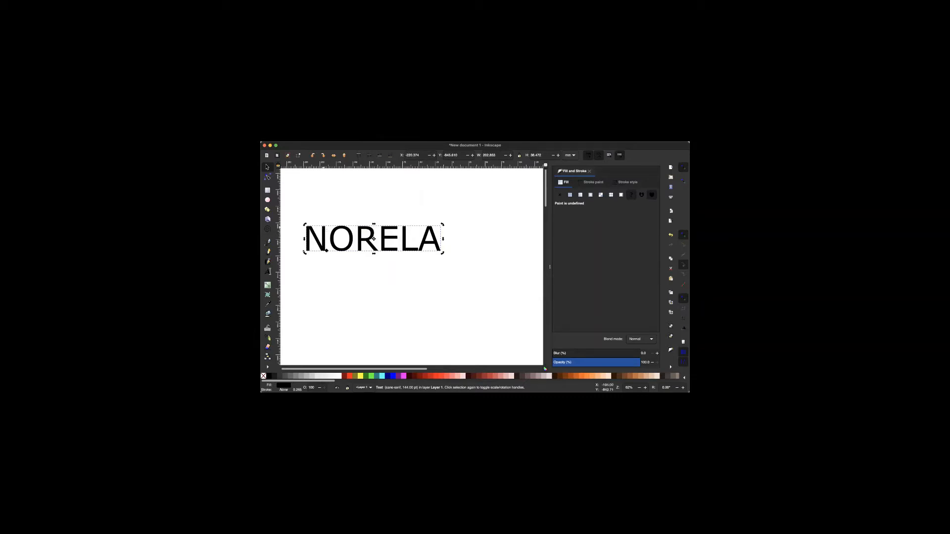
scroll(314, 244, up, 3)
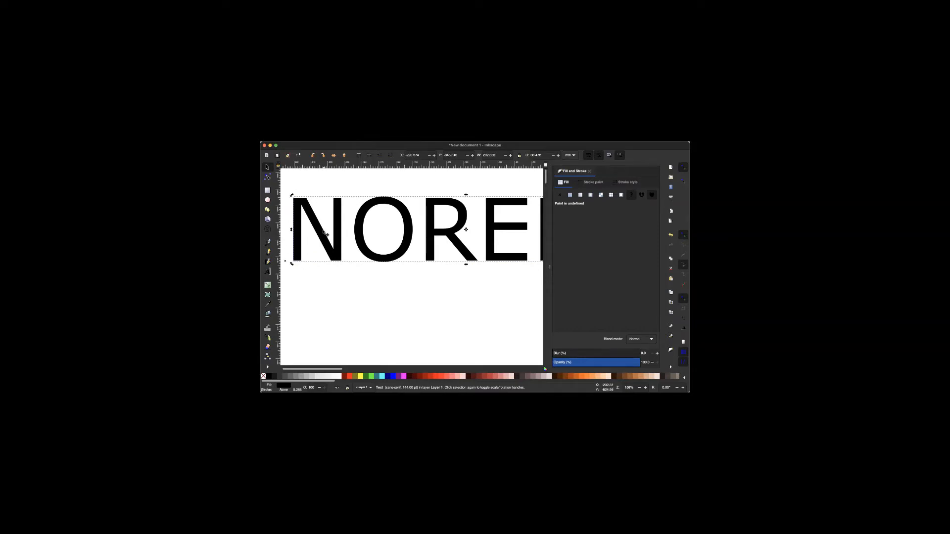
scroll(326, 234, down, 2)
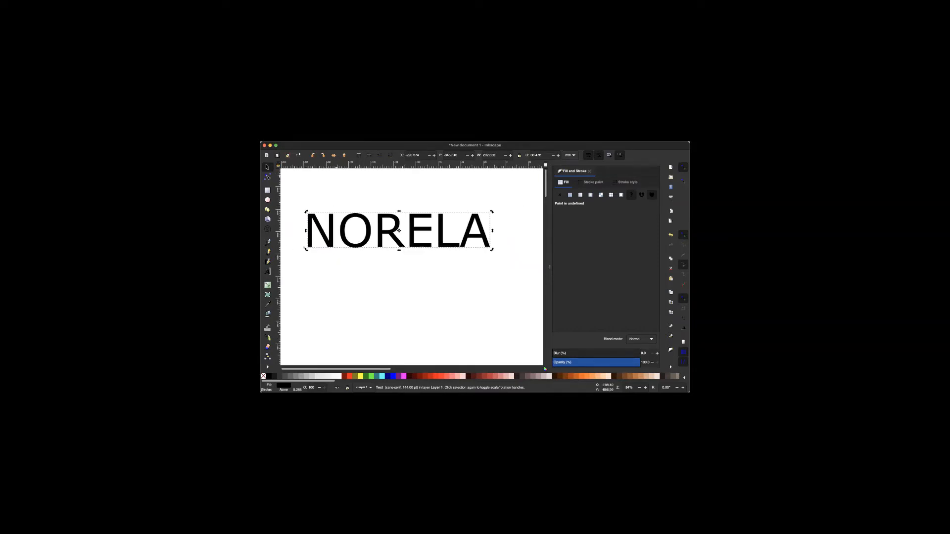
click(369, 142)
click(374, 144)
Enter the converted NORELA group via its N and select all six letter paths together.
click(330, 244)
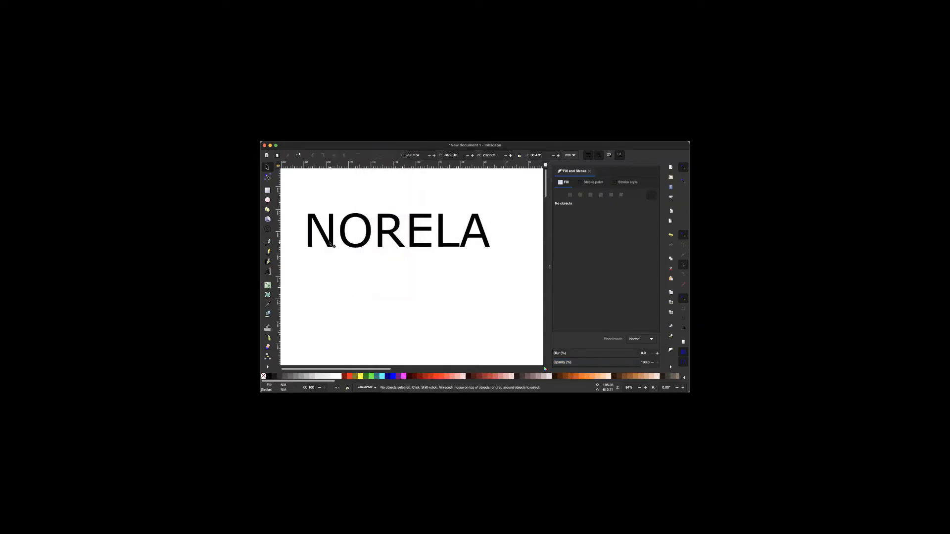
double_click(330, 243)
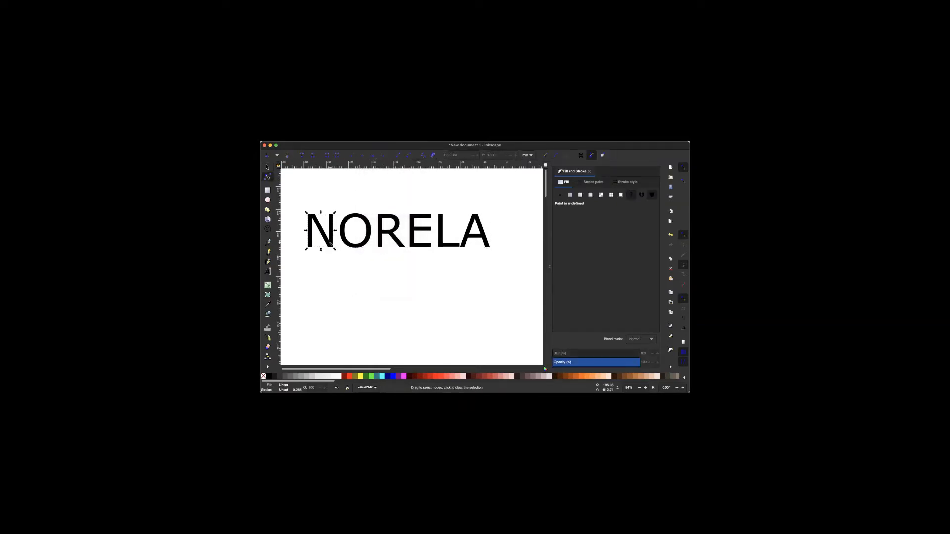
click(341, 269)
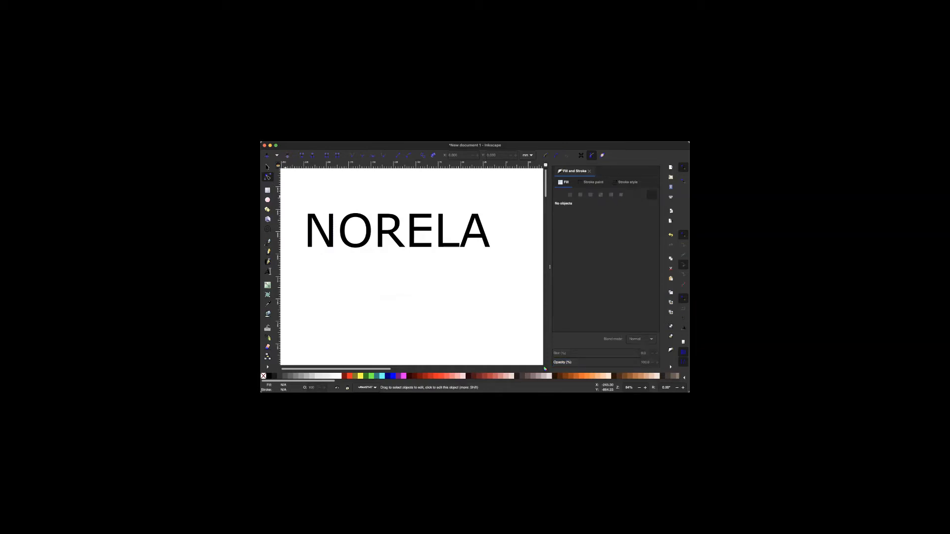
key(s)
drag(293, 195, 512, 270)
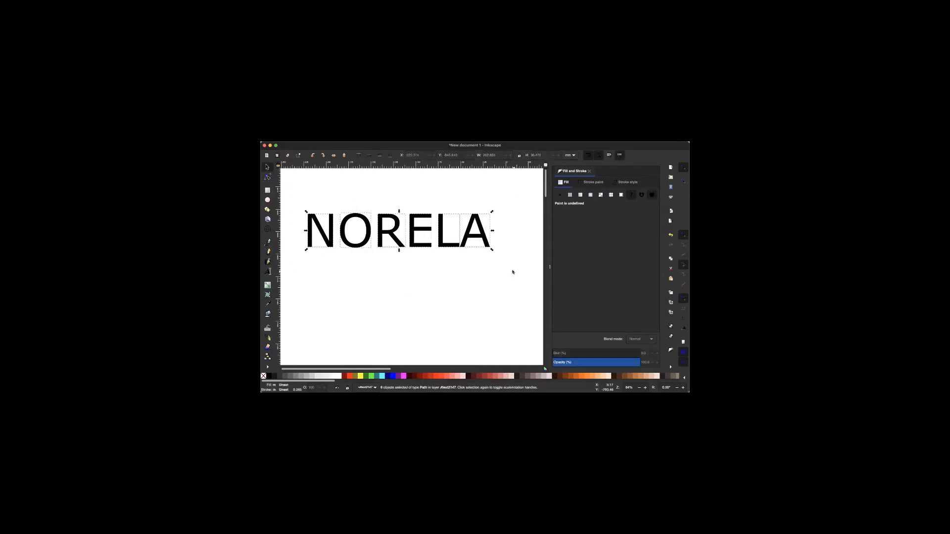
Apply Object to Path again to the six selected letters and clear the selection.
click(352, 139)
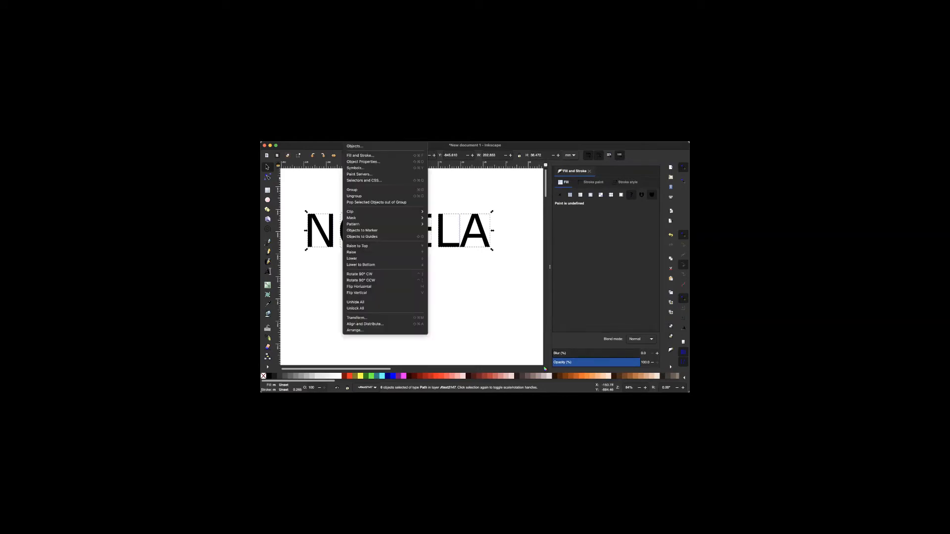
mouse_move(367, 139)
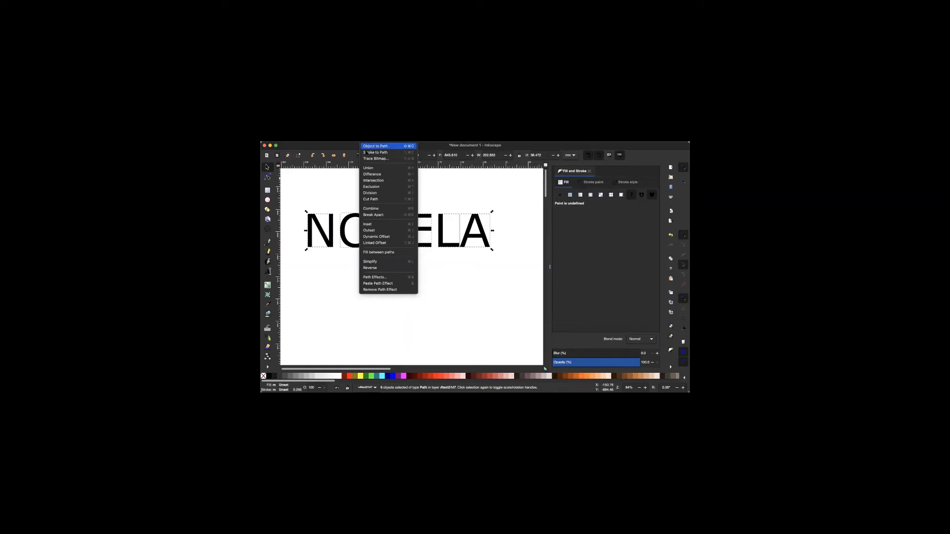
click(381, 145)
click(322, 270)
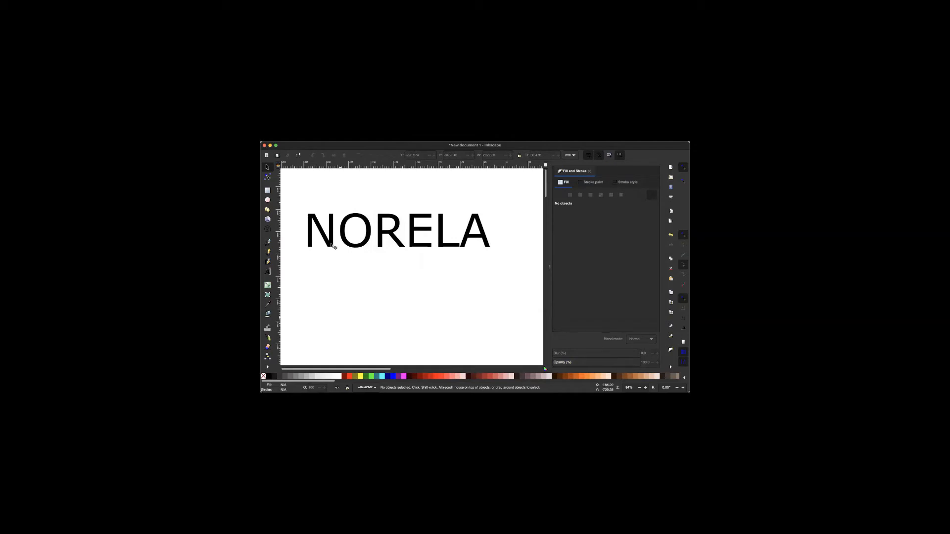
Remove the fill from the letter N and give it a flat orange stroke, then deselect it.
key(Tab)
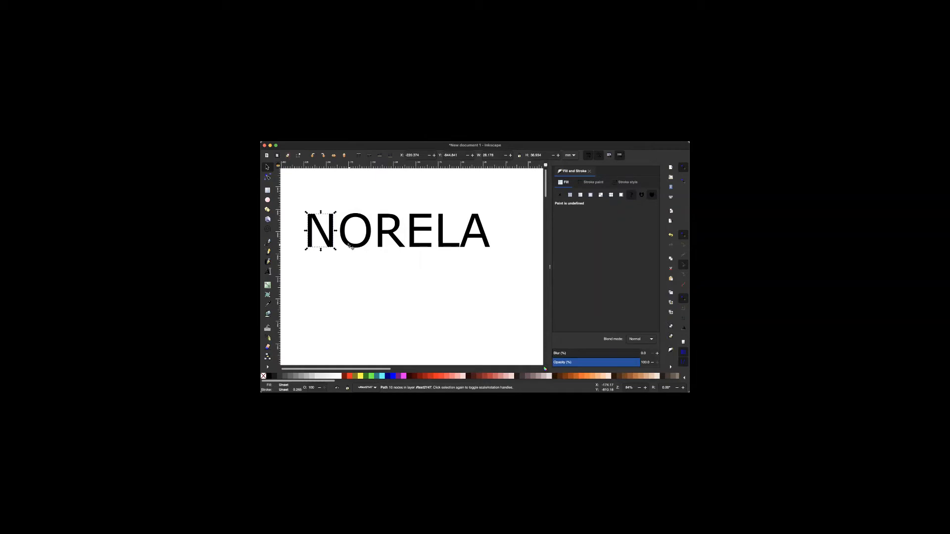
key(Escape)
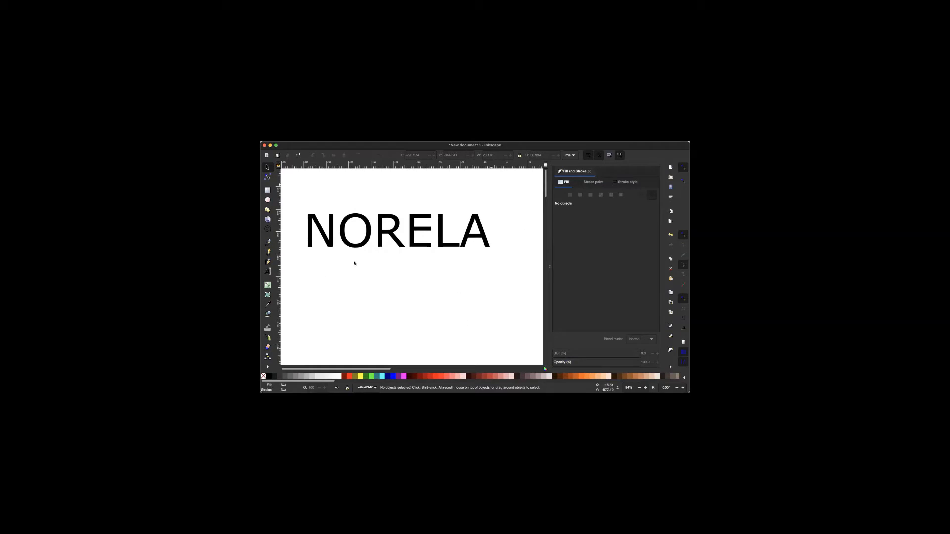
click(331, 245)
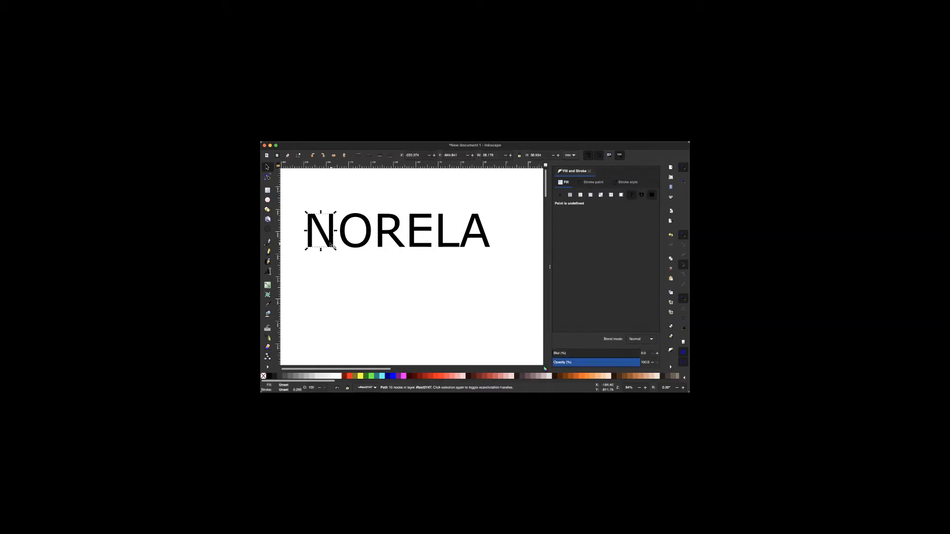
scroll(330, 245, up, 4)
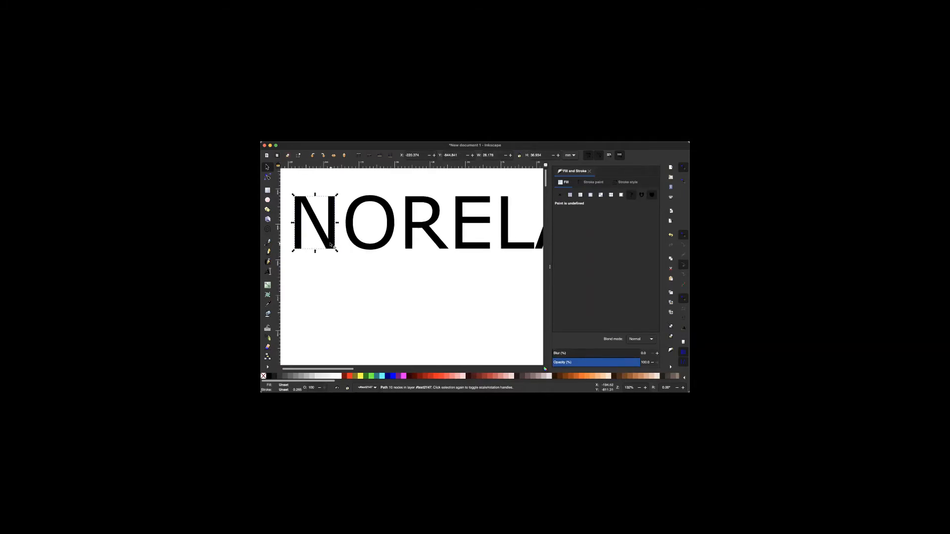
scroll(331, 245, right, 3)
scroll(330, 245, down, 1)
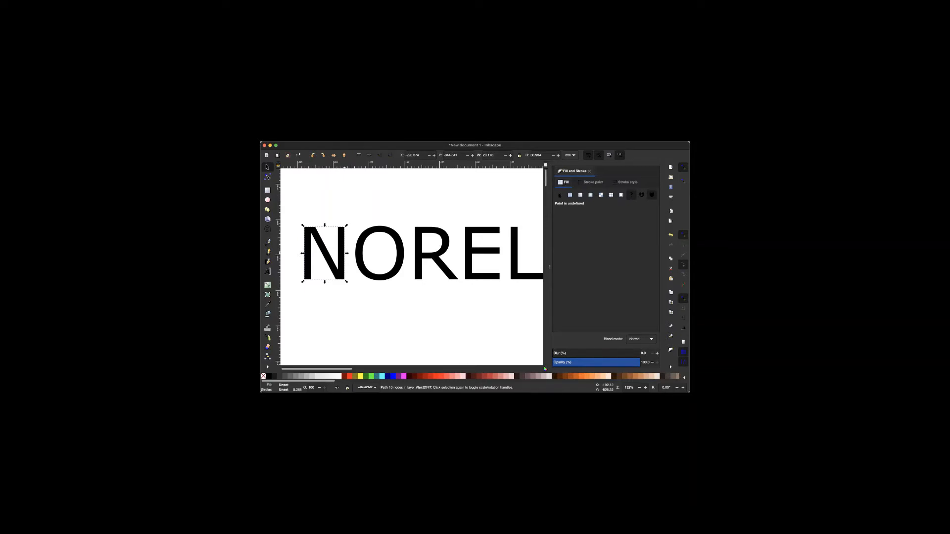
click(559, 195)
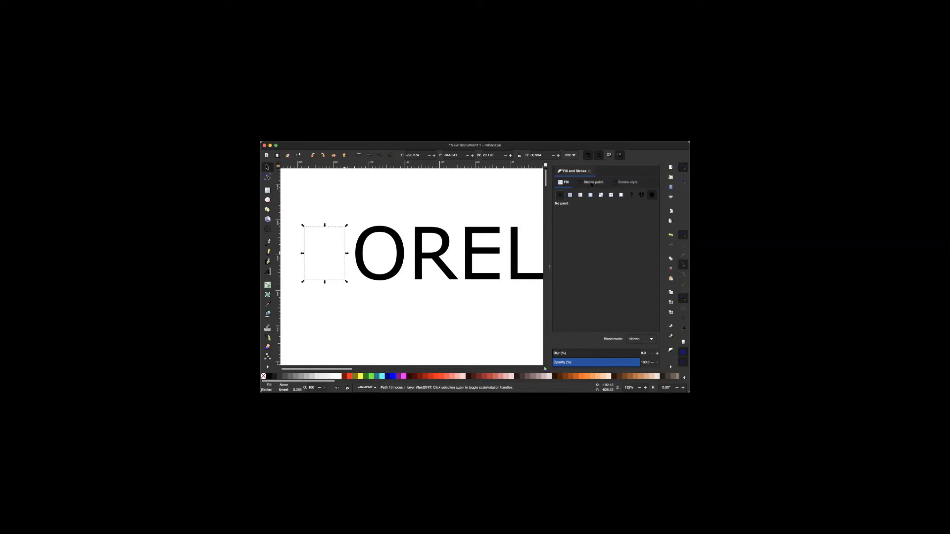
click(592, 182)
click(570, 194)
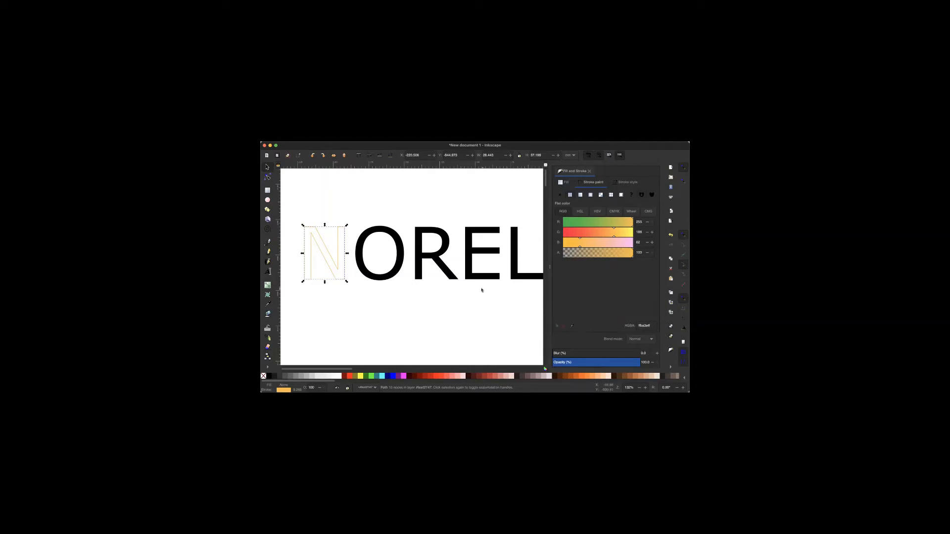
scroll(483, 290, right, 3)
scroll(483, 290, up, 2)
scroll(482, 291, down, 2)
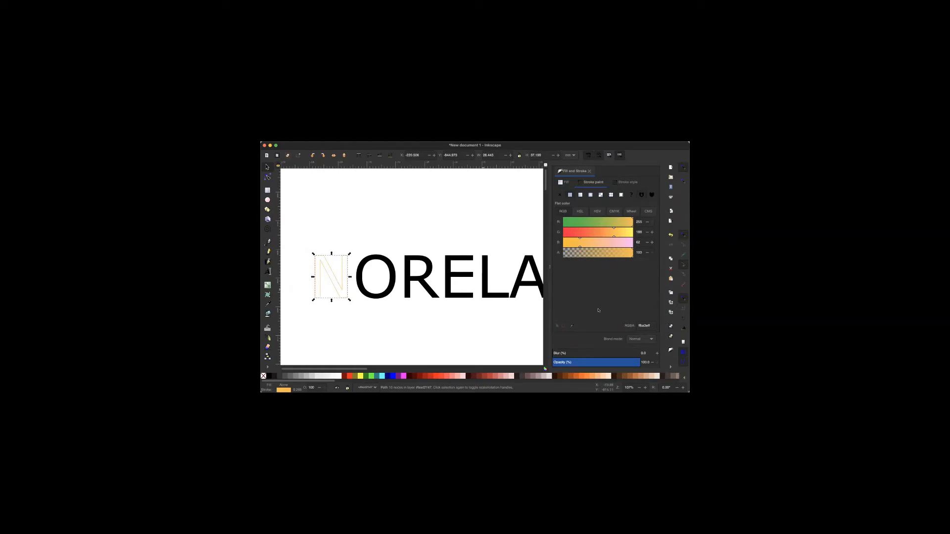
click(350, 313)
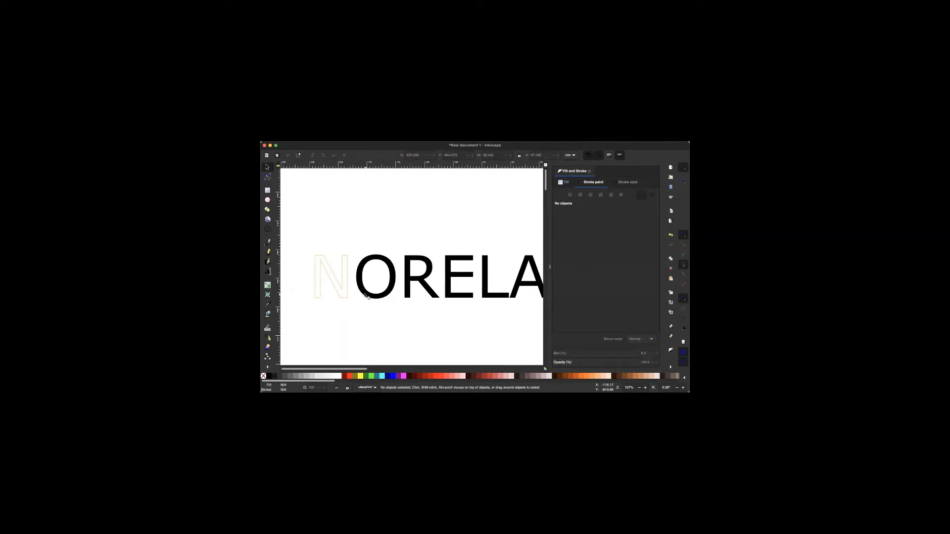
Select the outlined N by its stroke, then select the filled O beside it.
scroll(367, 296, right, 1)
scroll(366, 296, down, 1)
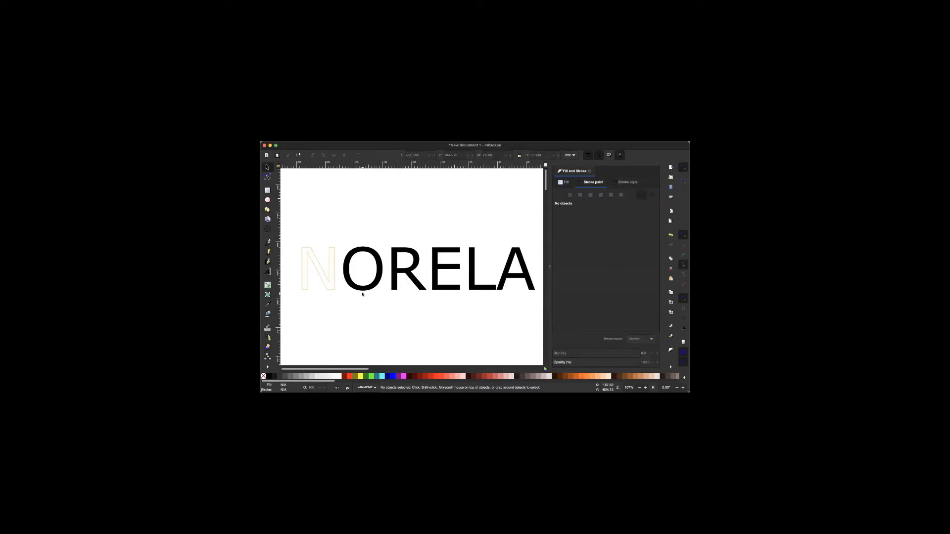
click(333, 279)
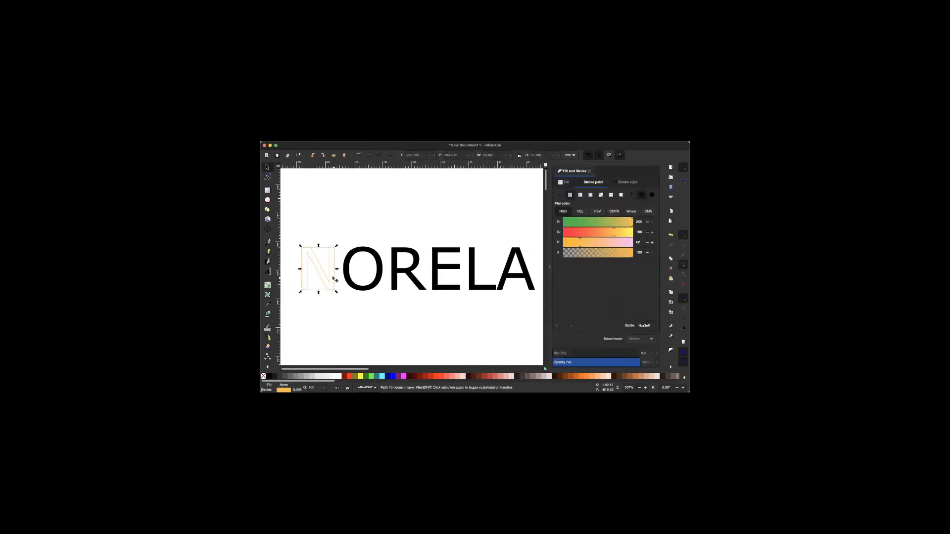
click(334, 278)
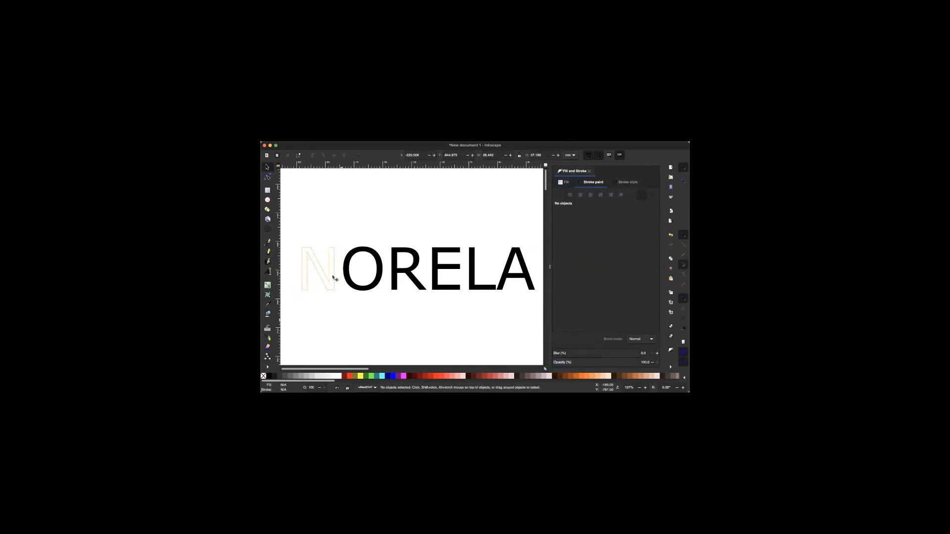
click(335, 278)
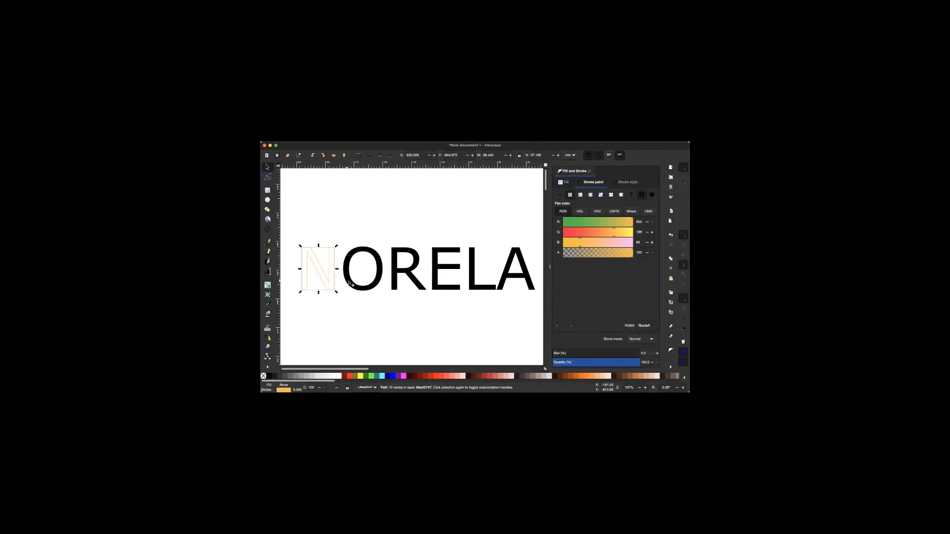
click(350, 283)
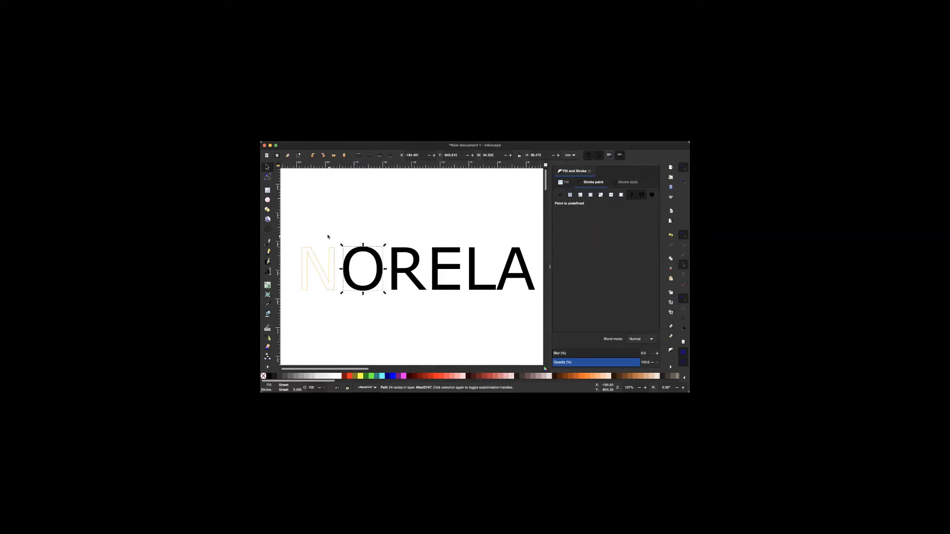
scroll(497, 229, right, 2)
drag(521, 227, 367, 226)
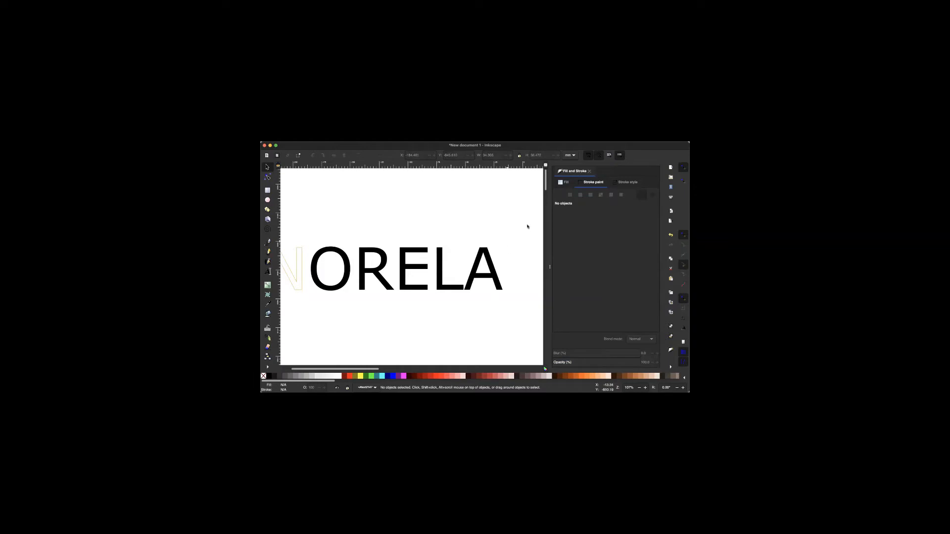
drag(528, 226, 471, 309)
drag(531, 202, 471, 304)
click(491, 278)
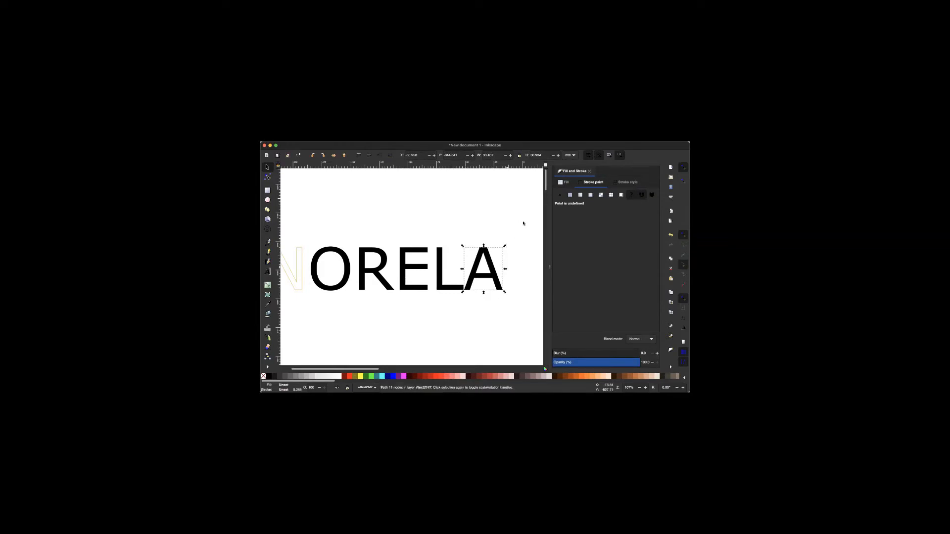
drag(533, 216, 444, 300)
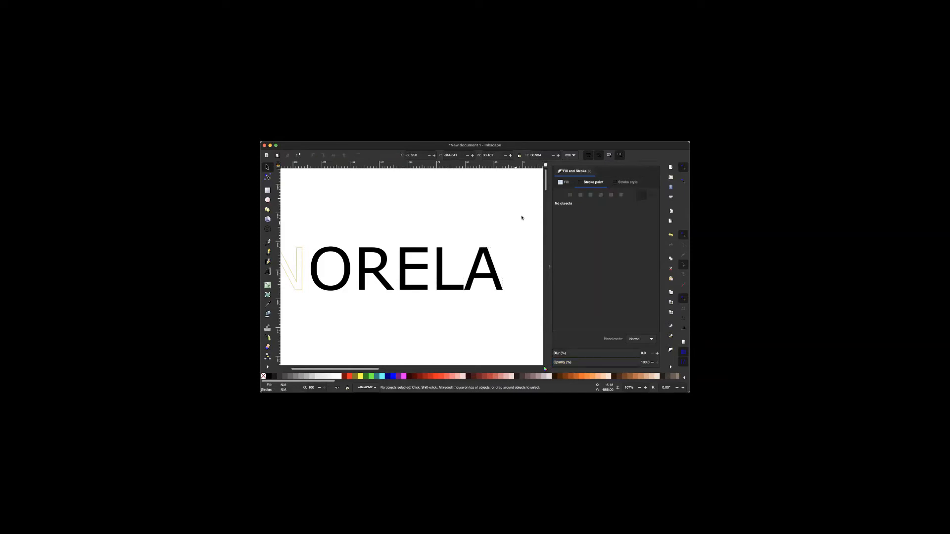
Select the letters O, R, E, L and A, remove their fill and give them a flat orange stroke.
mouse_move(525, 216)
mouse_down()
mouse_move(424, 302)
mouse_move(307, 333)
mouse_up()
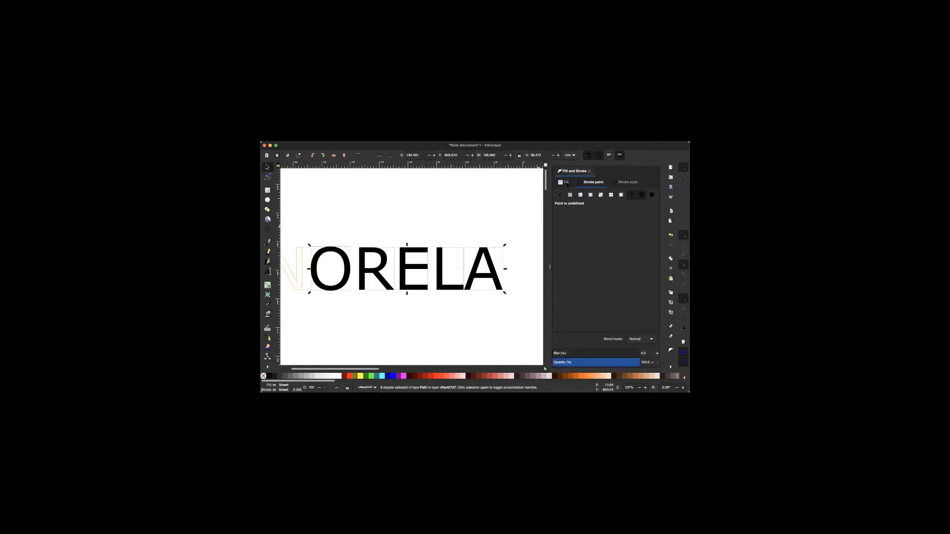
click(565, 182)
click(560, 195)
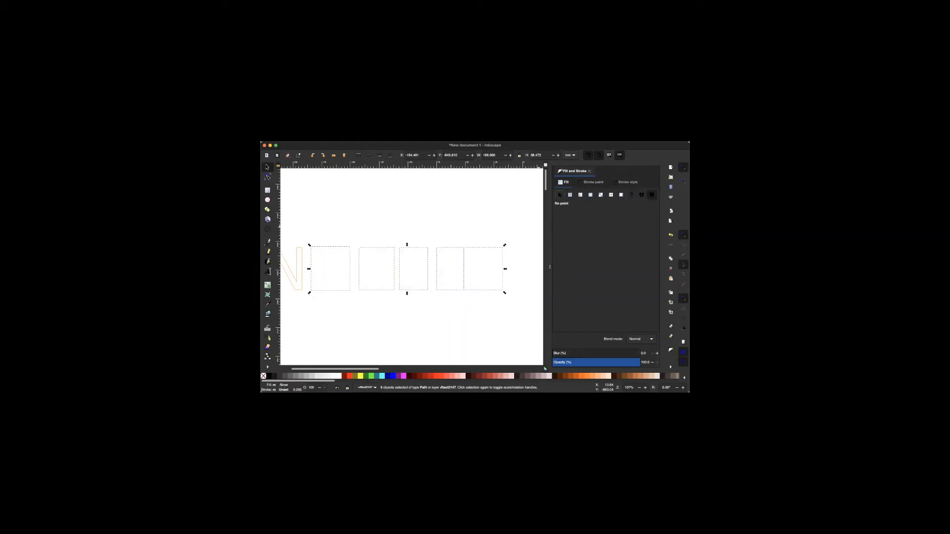
click(594, 182)
click(570, 194)
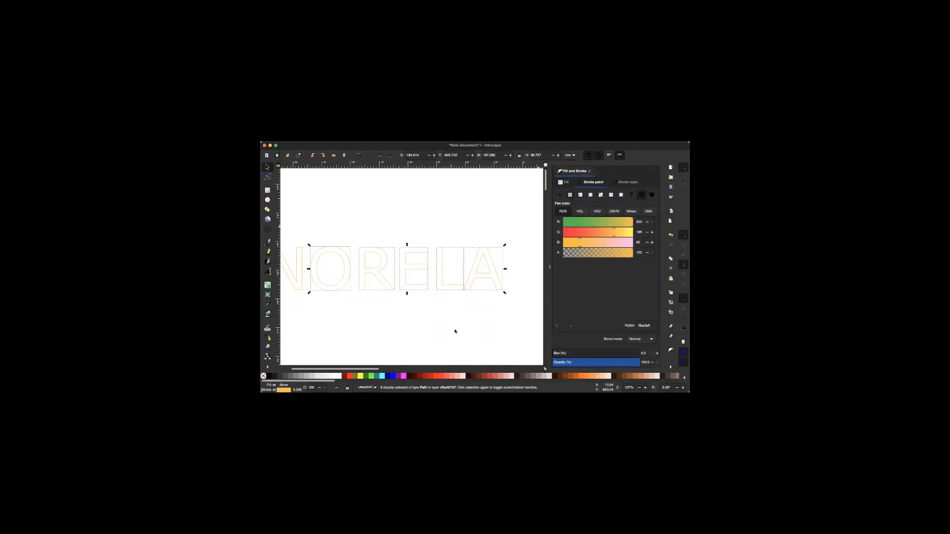
scroll(457, 327, left, 2)
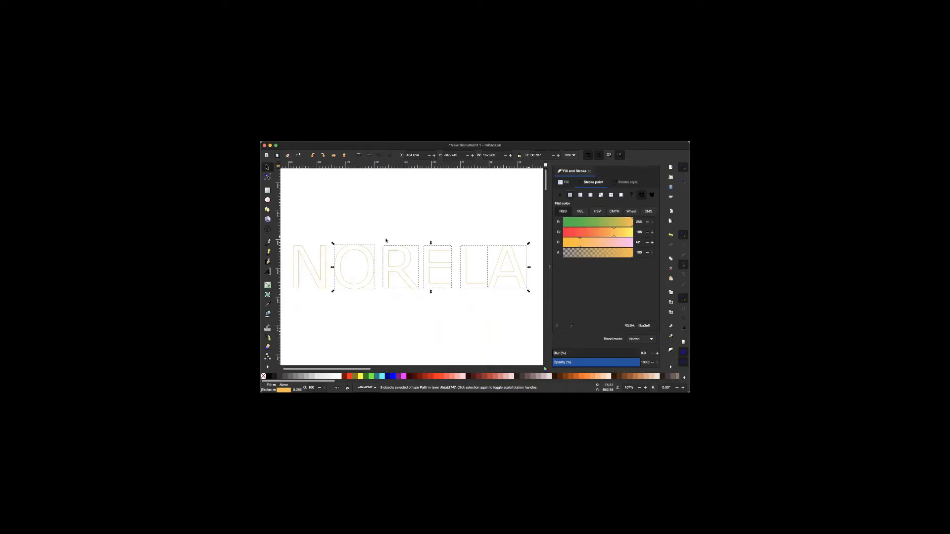
Add the N to the selection, change the stroke of all six letters to near-black and deselect them.
shift+click(326, 284)
click(568, 222)
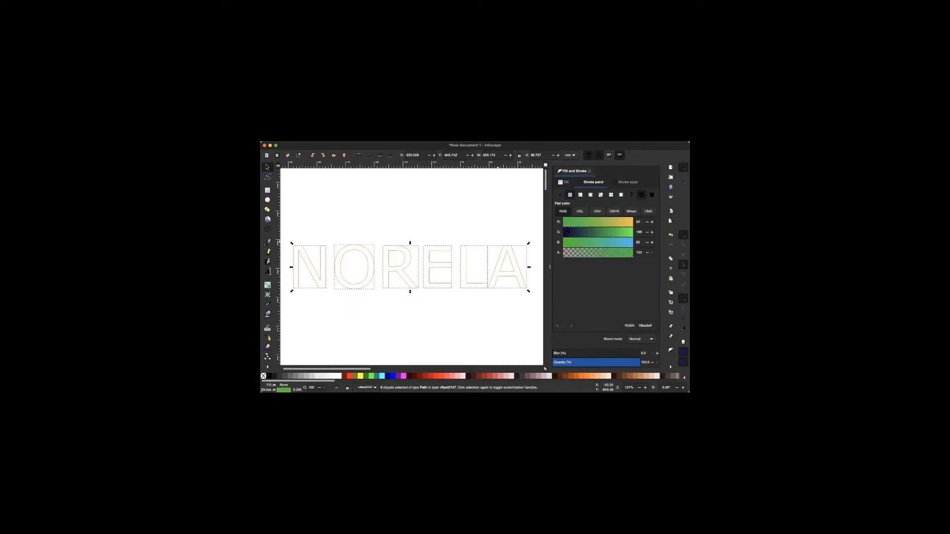
click(567, 232)
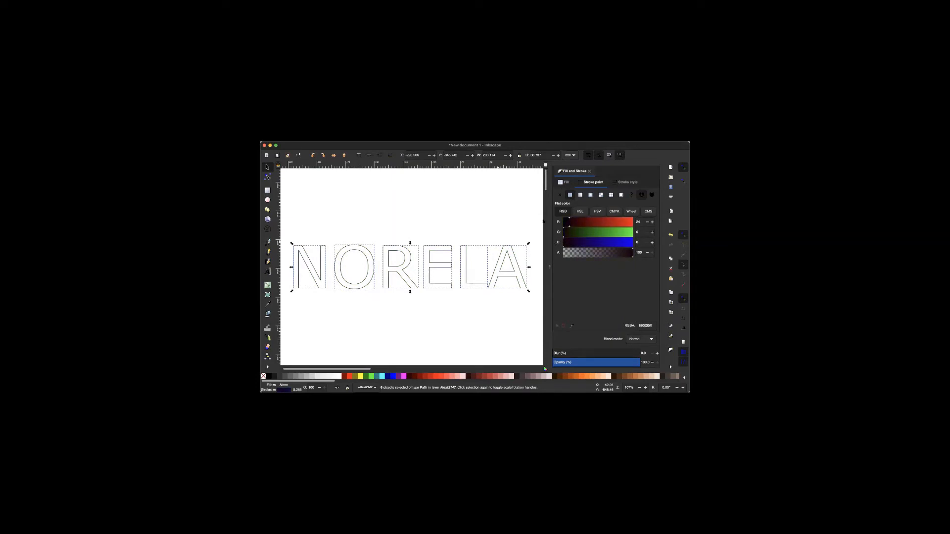
click(358, 198)
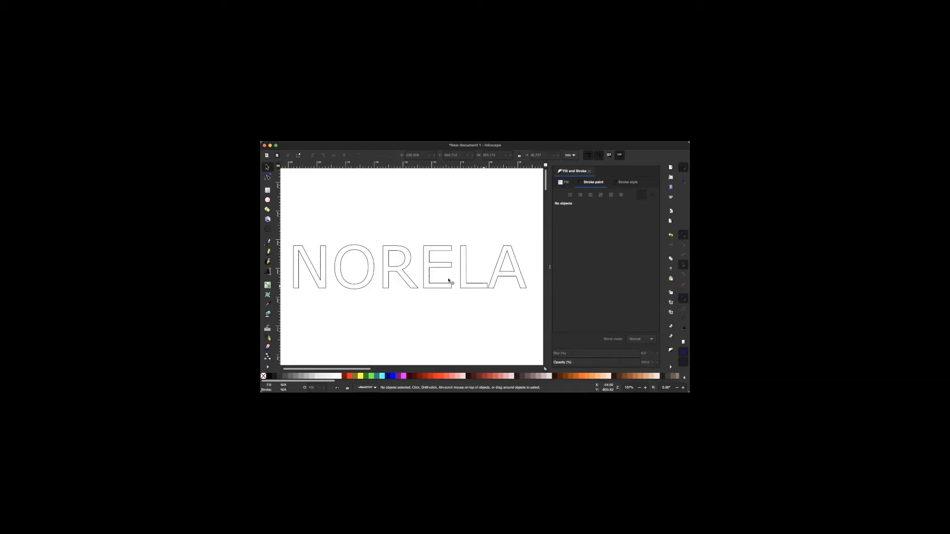
Nudge the outlined letter O leftward to close its gap with the N.
click(350, 290)
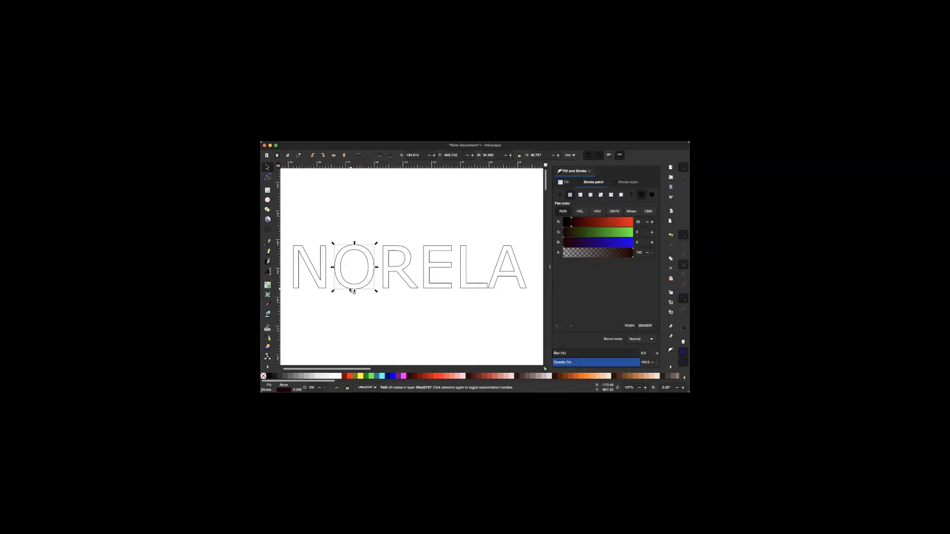
key(Left)
key(Left)
key(Left)
key(Left)
key(Left)
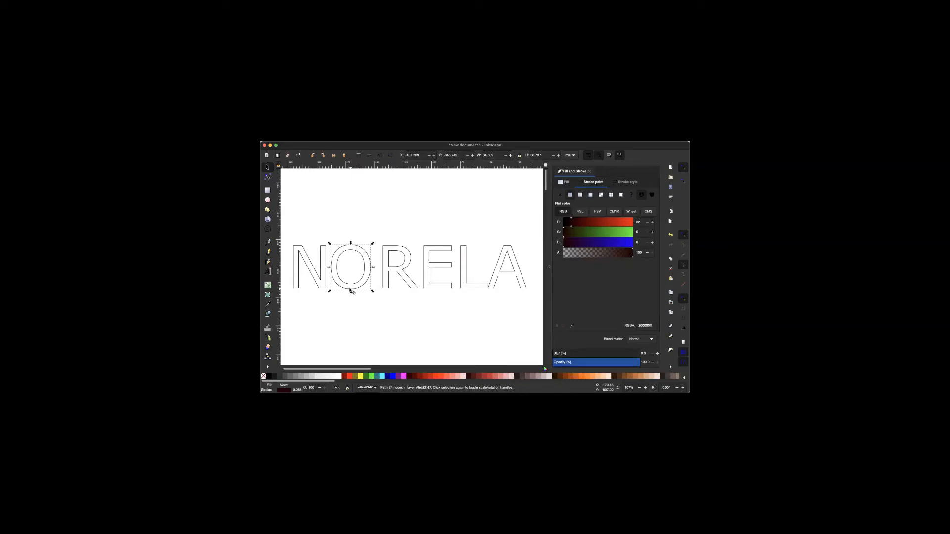
key(Left)
key(Left)
Nudge the outlined letter R leftward until it sits close beside the O.
click(382, 284)
key(Left)
key(Left)
key(Left)
key(Left)
key(Left)
key(Left)
key(Left)
key(Left)
key(Left)
key(Left)
key(Left)
key(Left)
key(Left)
key(Left)
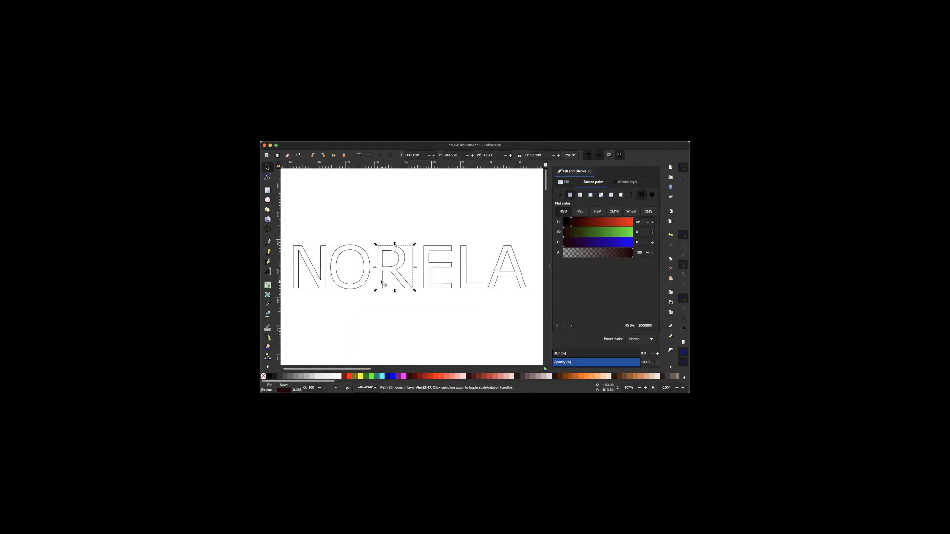
Select the outlined letters E, L and A and nudge them leftward together until the E sits close beside the R.
click(426, 283)
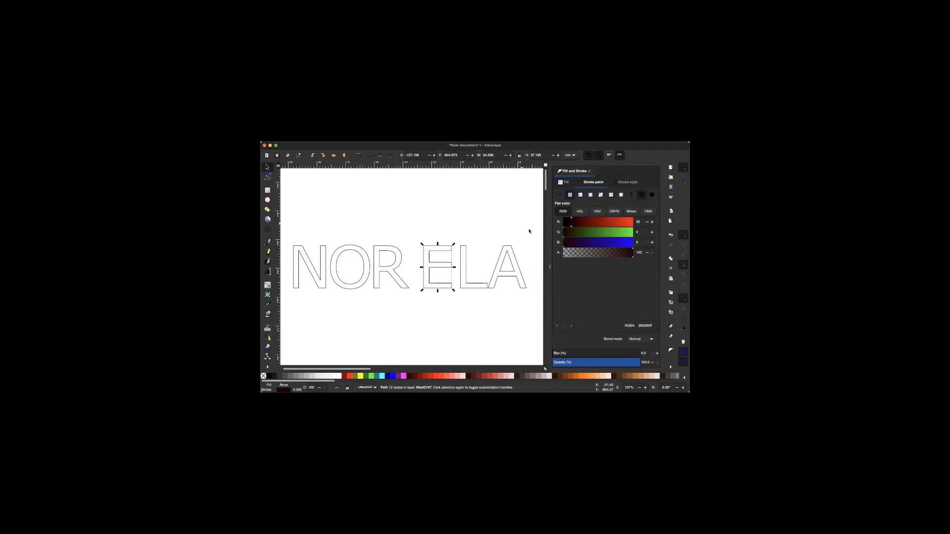
drag(429, 299, 411, 298)
key(Left)
key(Left)
key(Left)
key(Left)
key(Left)
key(Left)
key(Left)
key(Left)
key(Left)
key(Left)
key(Left)
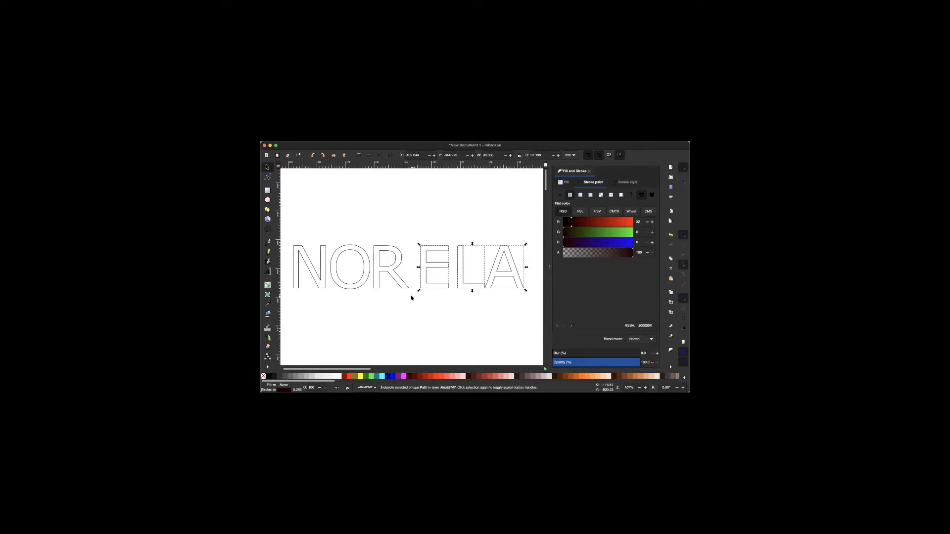
key(Left)
key(Left)
key(Left)
key(Left)
key(Left)
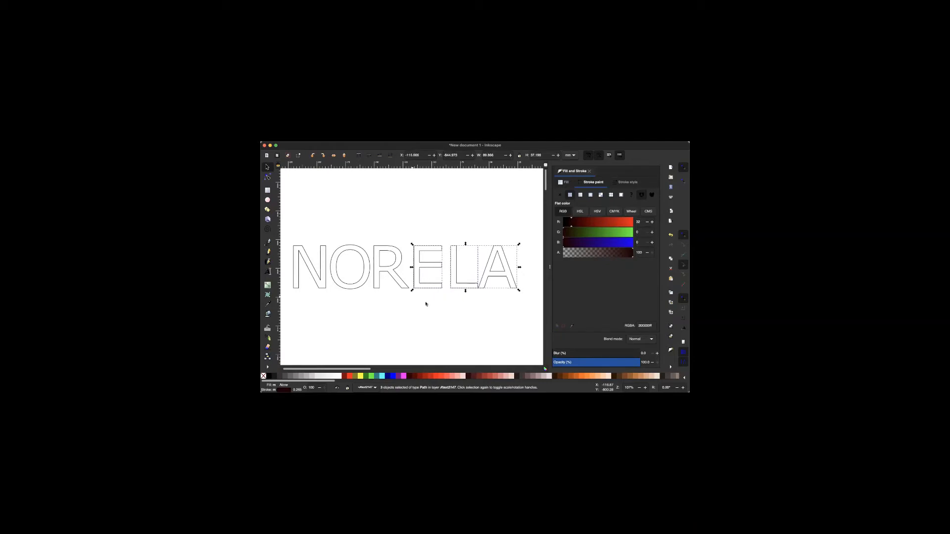
Select only the outlined letter L, nudge it leftward close to the E, and deselect it.
click(461, 292)
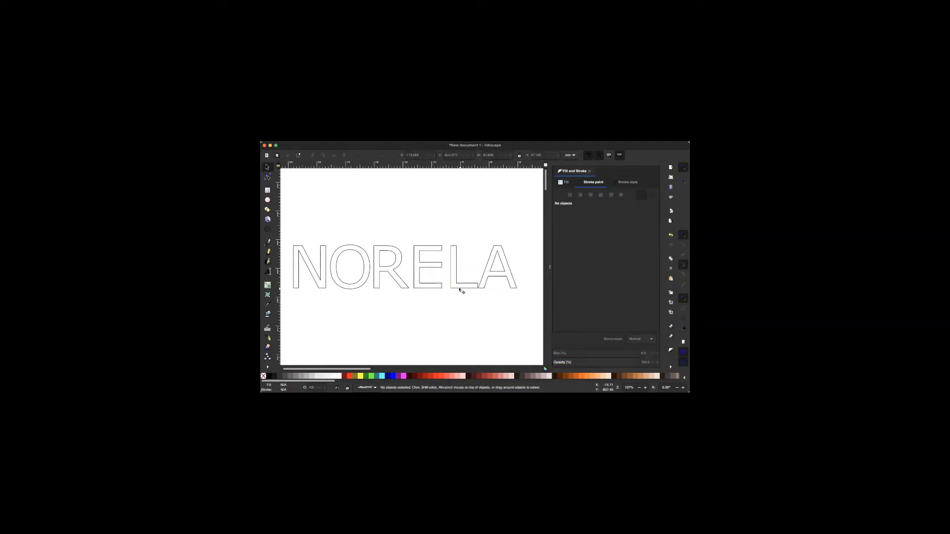
click(461, 292)
key(Left)
key(Left)
key(Left)
key(Left)
key(Left)
key(Left)
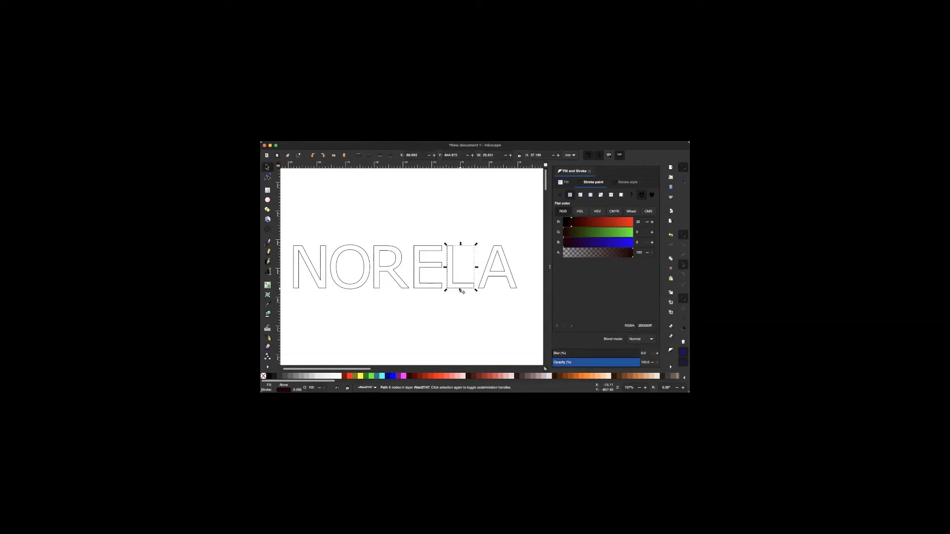
click(463, 323)
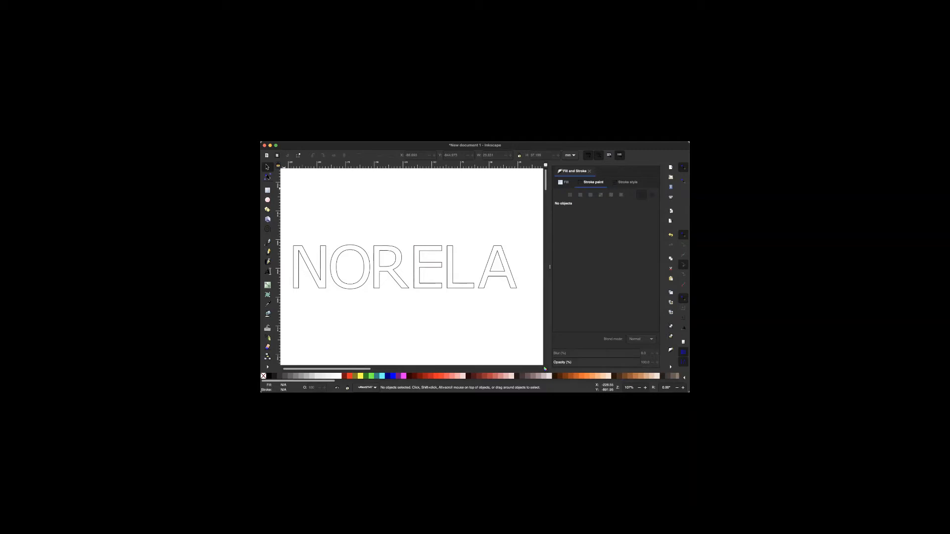
Switch to node editing and select the letter N to show its path nodes.
click(268, 176)
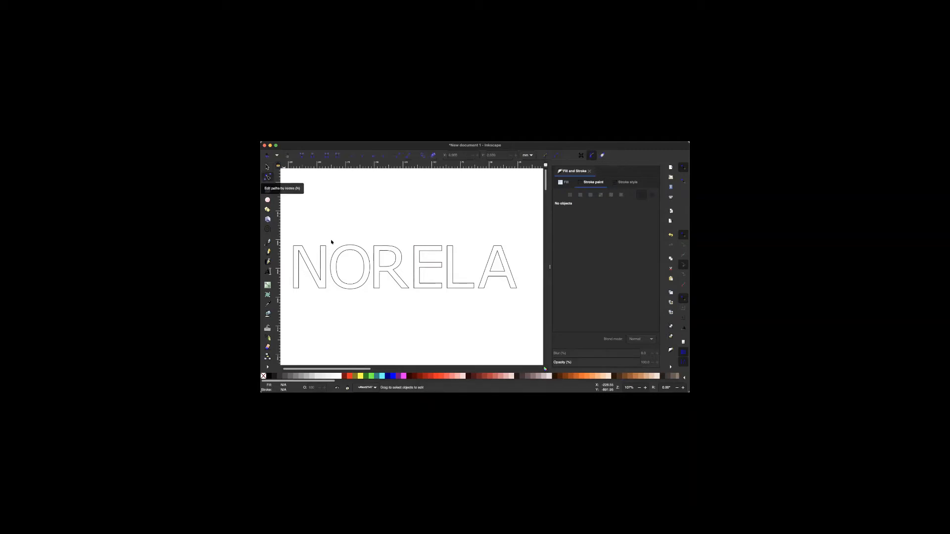
scroll(332, 243, up, 5)
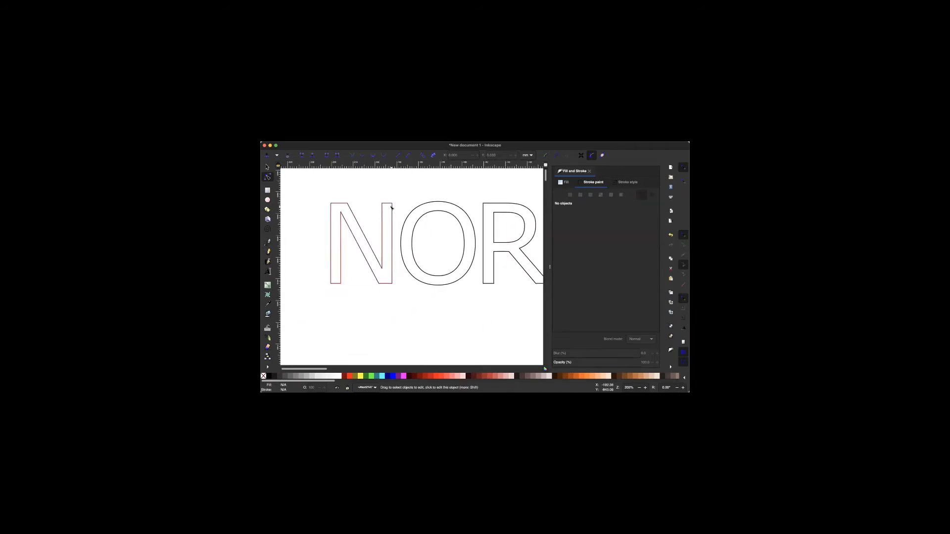
click(392, 208)
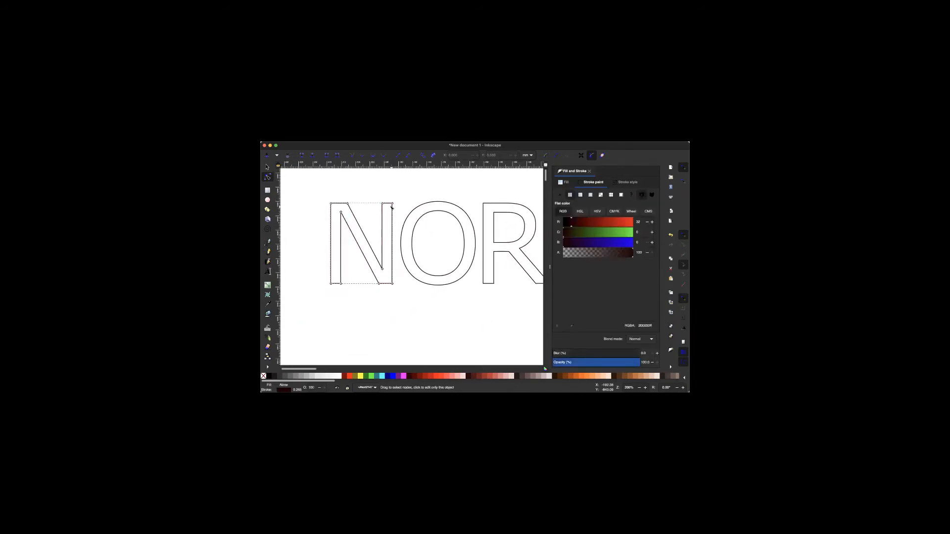
scroll(392, 207, up, 3)
scroll(391, 208, up, 2)
scroll(391, 208, right, 1)
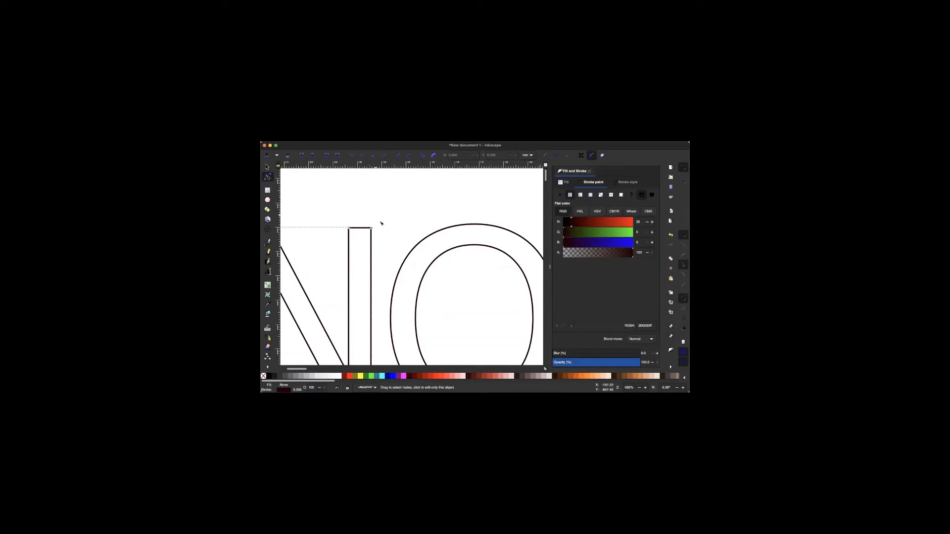
click(309, 139)
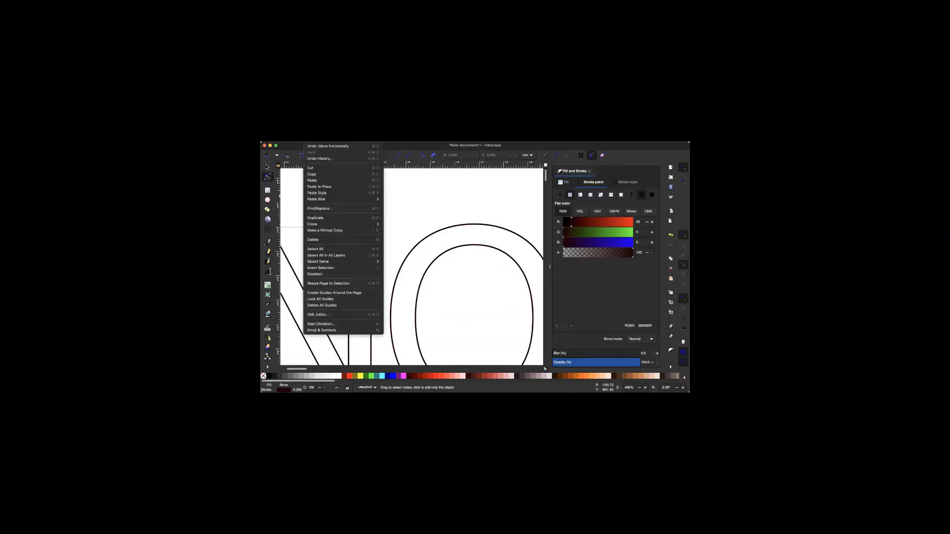
click(393, 185)
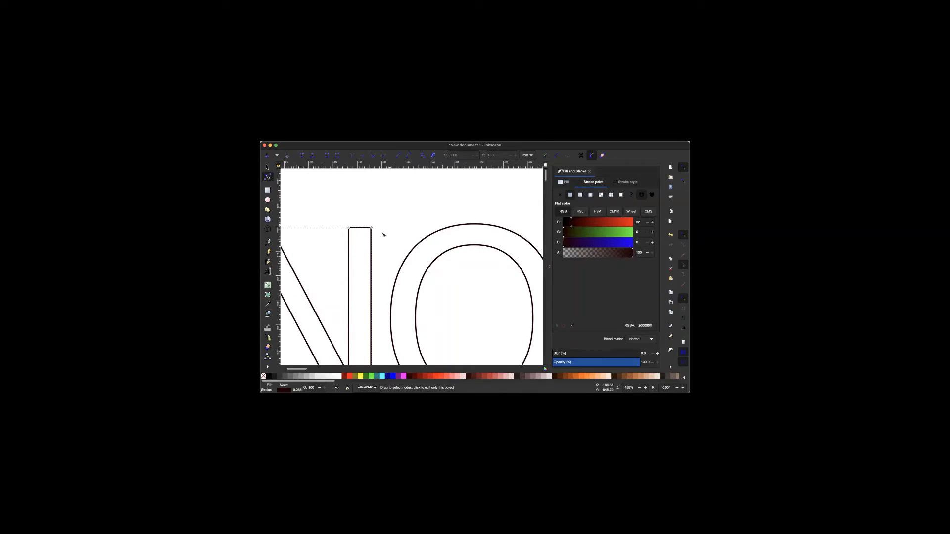
scroll(384, 235, down, 1)
scroll(383, 235, left, 1)
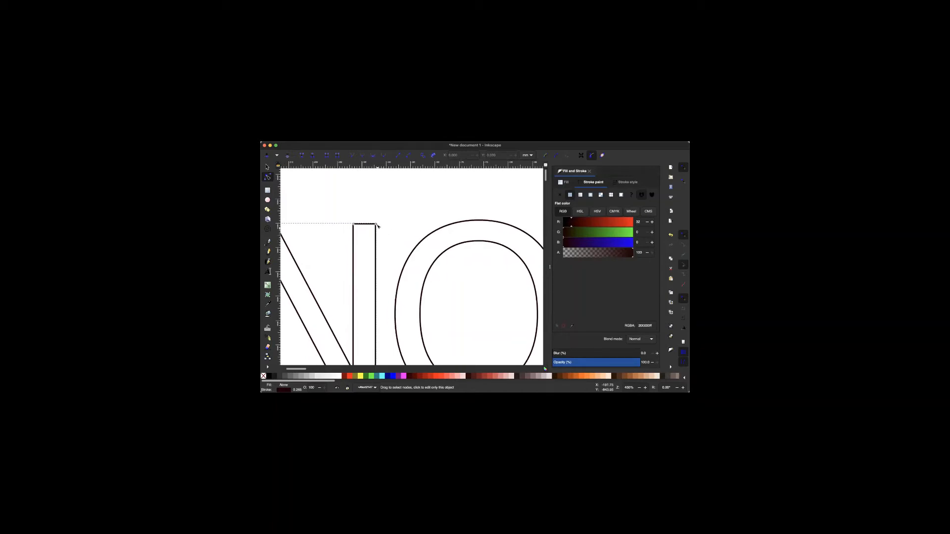
click(376, 226)
key(plus)
key(plus)
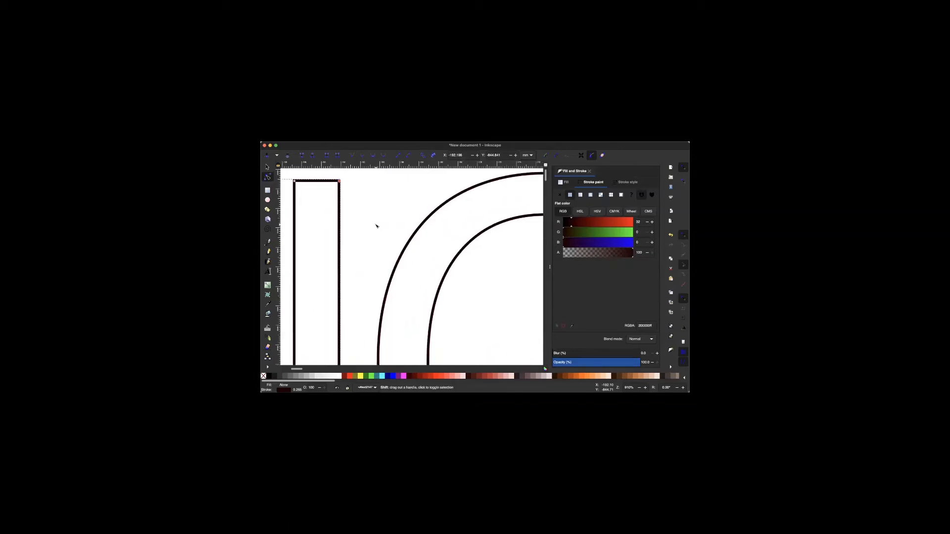
key(plus)
key(minus)
key(minus)
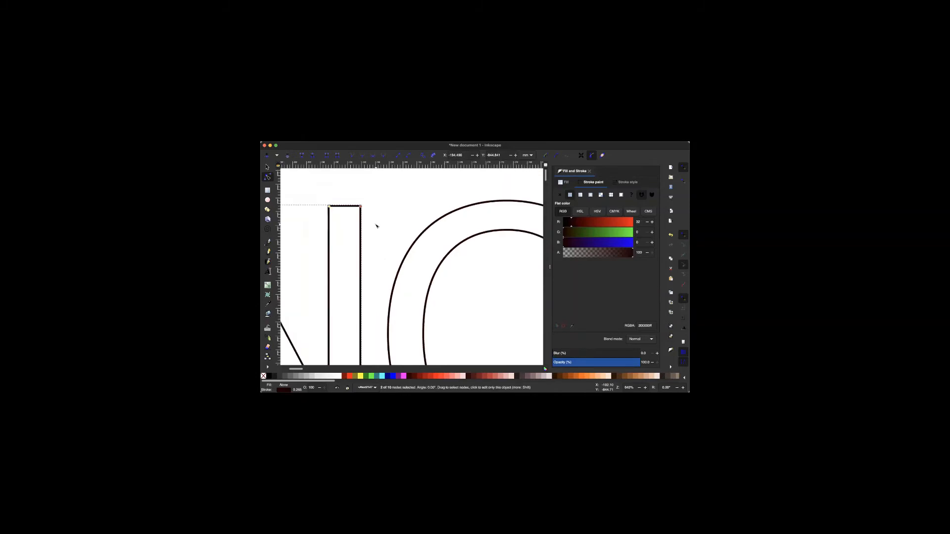
scroll(376, 226, up, 4)
click(361, 206)
click(367, 190)
click(387, 233)
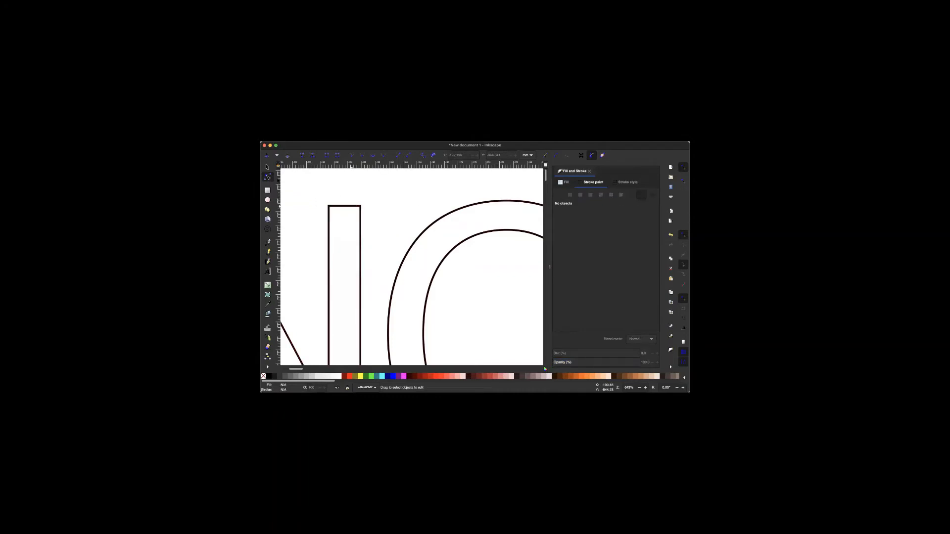
Reselect the N and move its upper-right corner node rightward about 7 mm so that it overlaps the O.
click(360, 211)
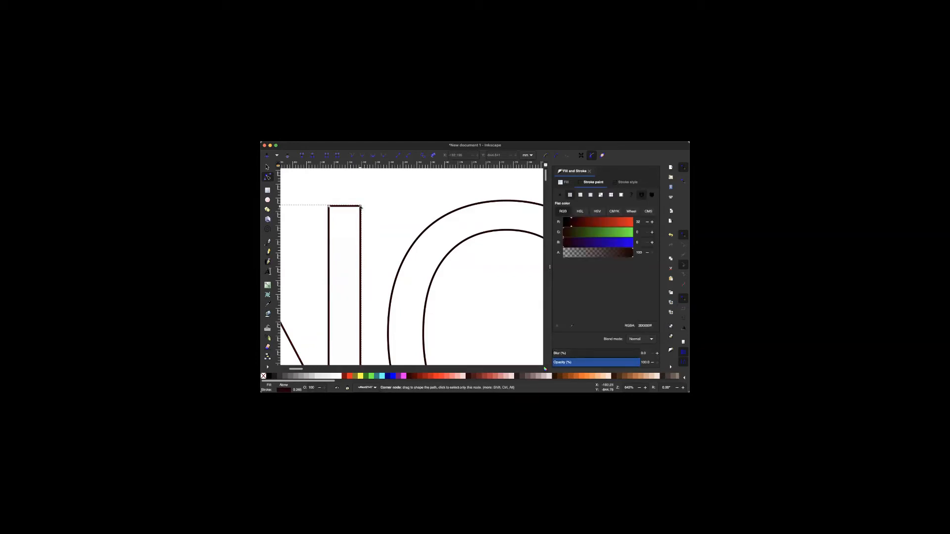
scroll(361, 207, up, 2)
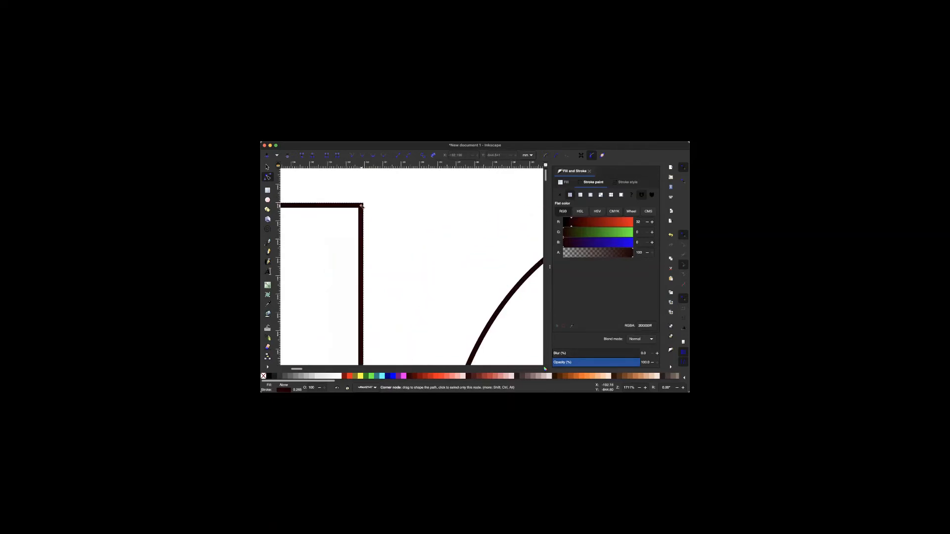
scroll(362, 207, down, 6)
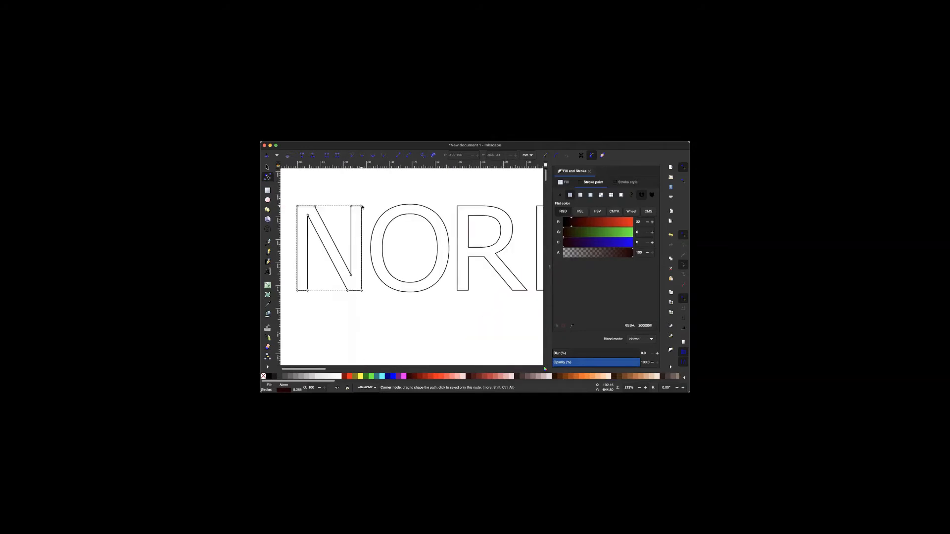
click(362, 207)
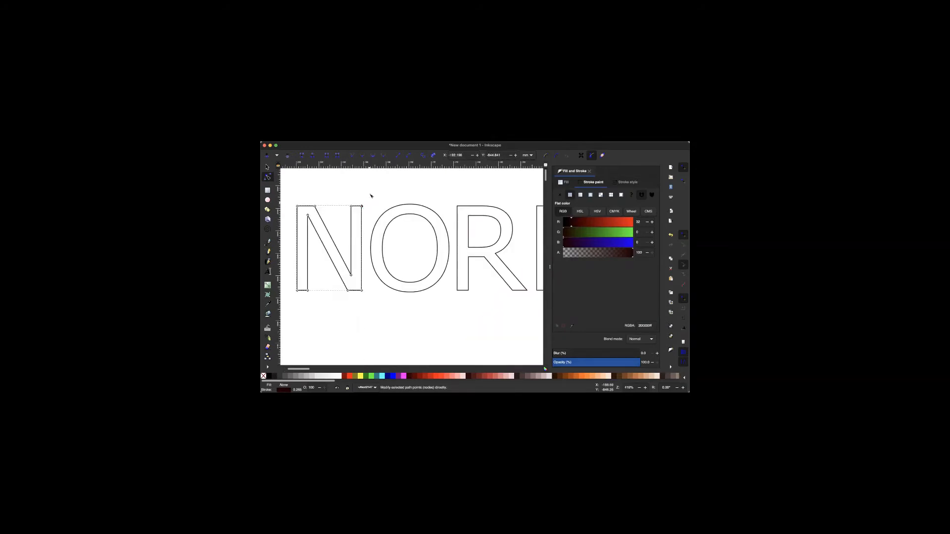
scroll(369, 204, up, 2)
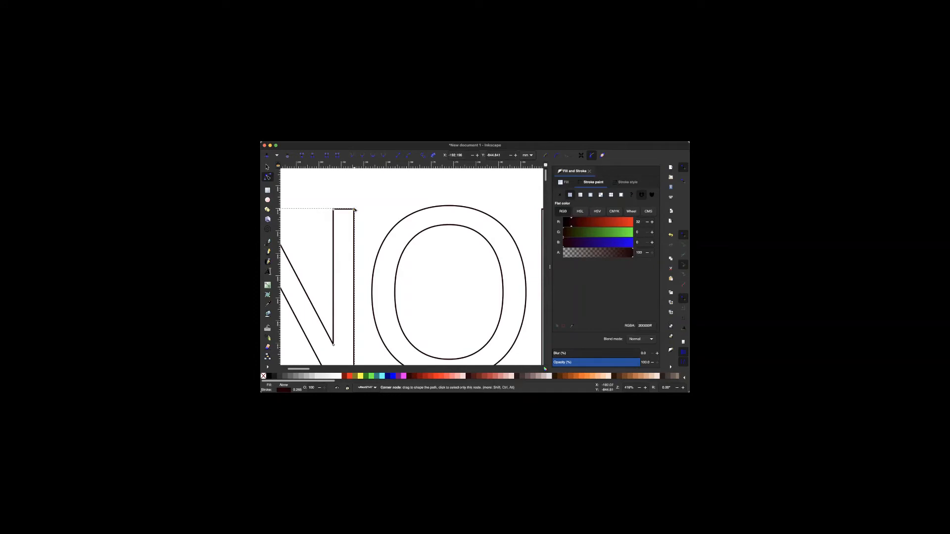
scroll(355, 210, up, 3)
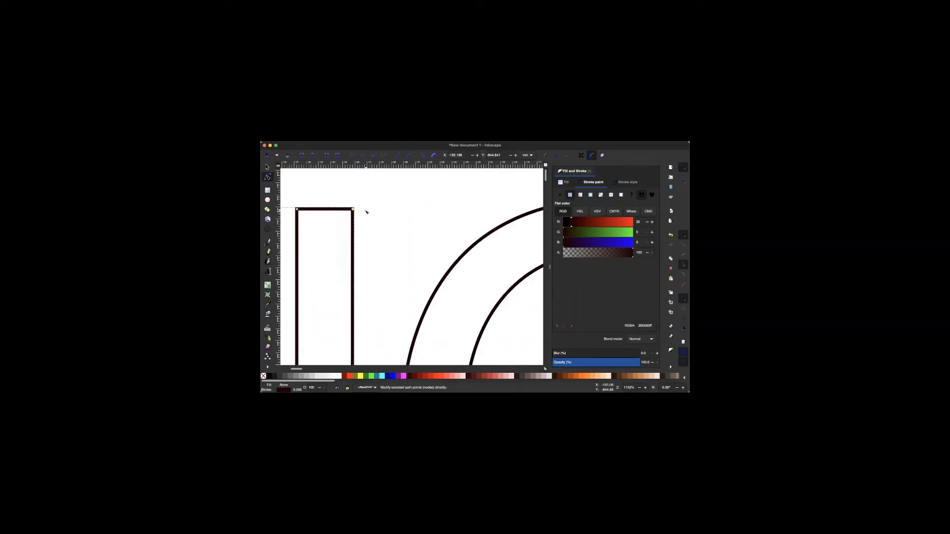
scroll(366, 211, down, 2)
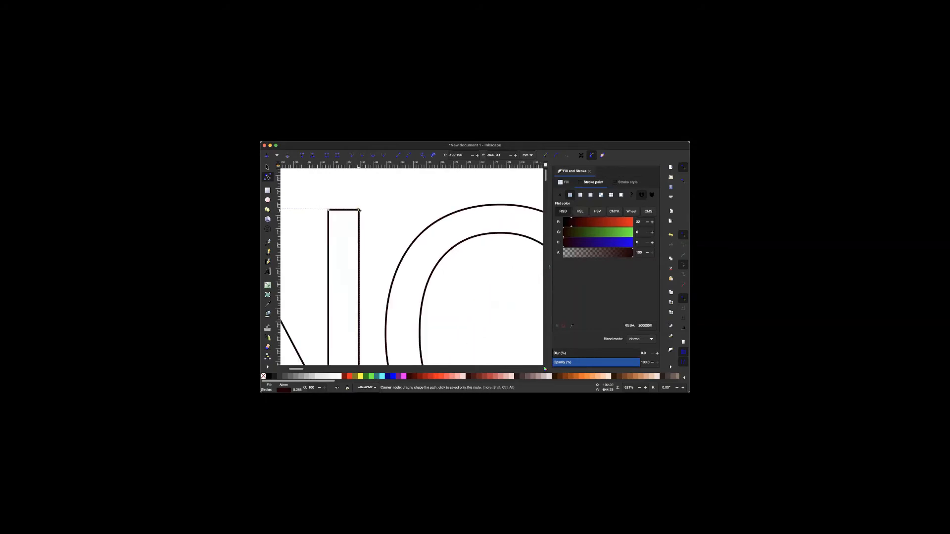
drag(361, 211, 409, 212)
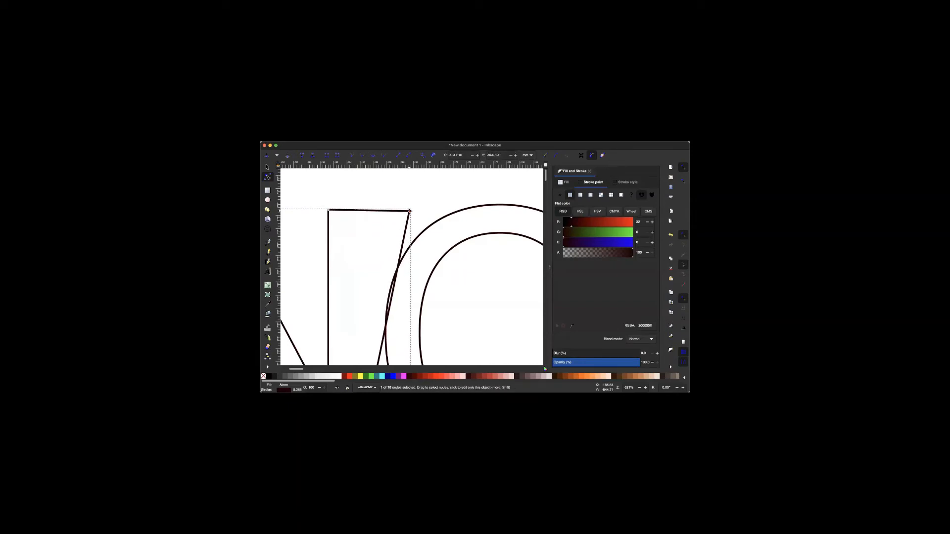
drag(408, 207, 406, 208)
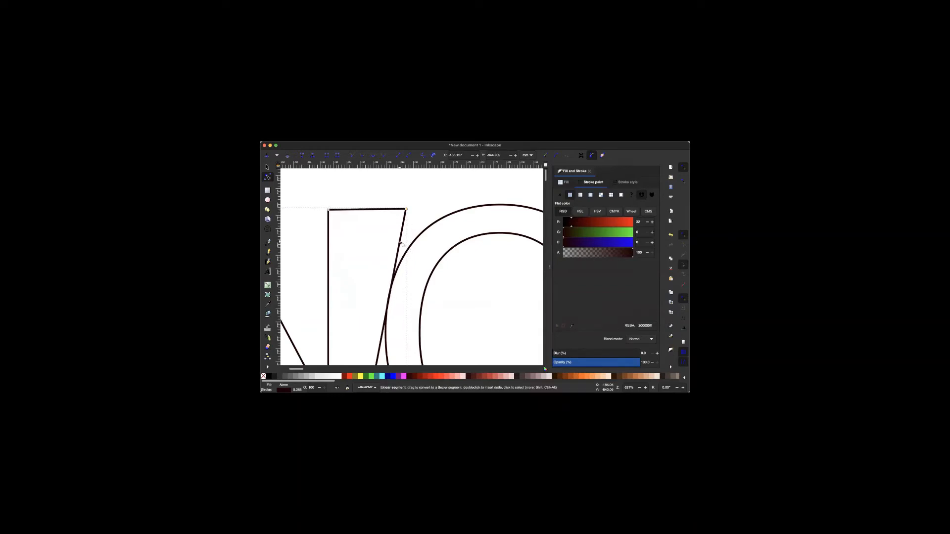
Add a node below the N's extended corner, pull it back to the stem, stretch the tip further over the O, and deselect.
double_click(399, 242)
drag(393, 241, 358, 240)
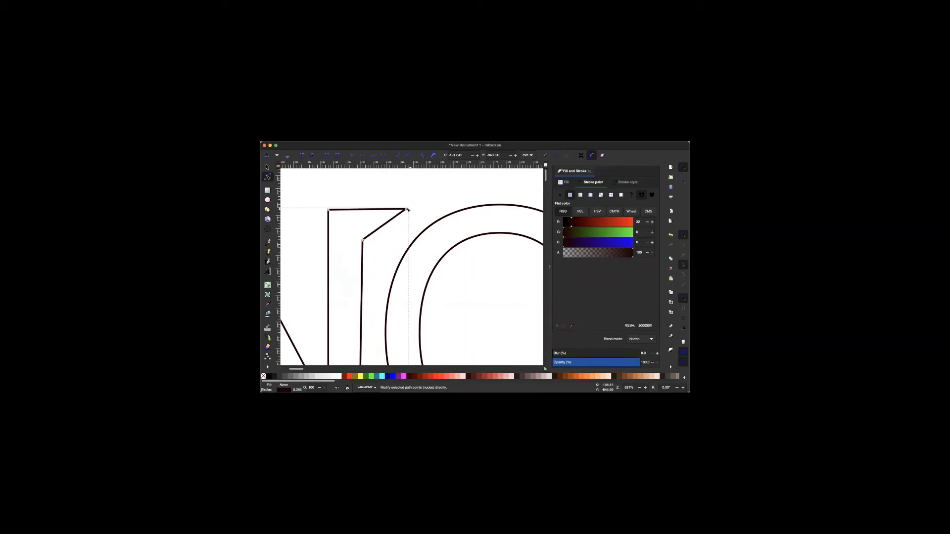
drag(406, 210, 438, 210)
scroll(439, 209, down, 4)
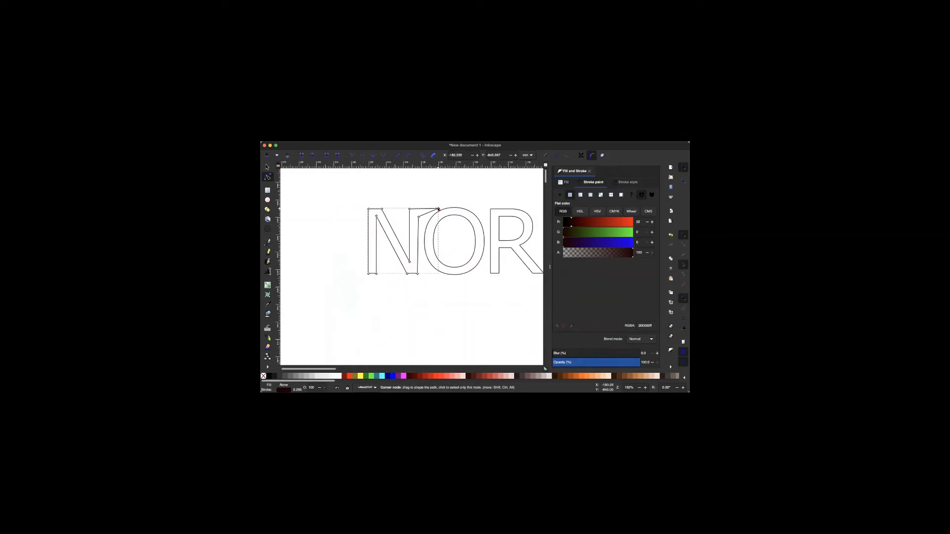
click(430, 308)
click(430, 308)
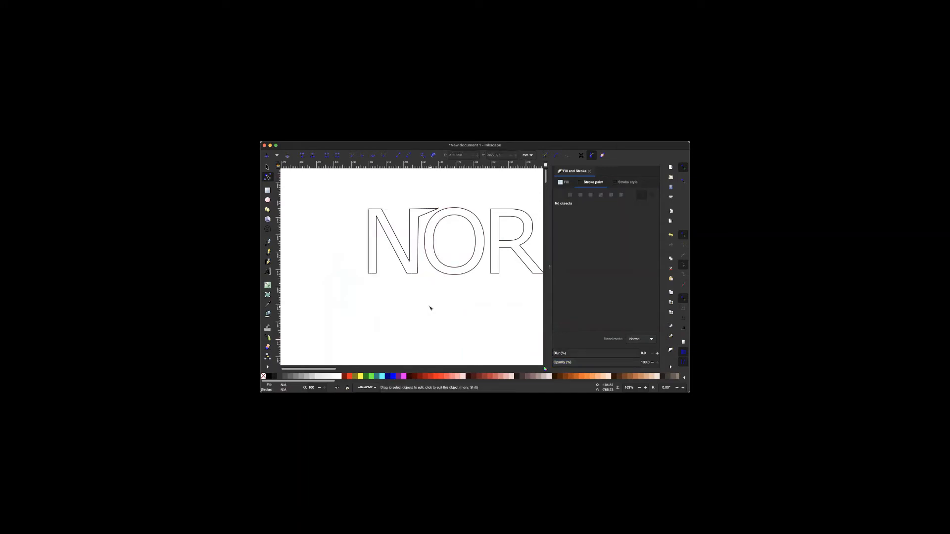
Draw a closed five-corner path of straight segments with a V-shaped notch on top, in the empty area above the lettering, and show its nodes.
scroll(413, 312, right, 3)
scroll(414, 312, up, 2)
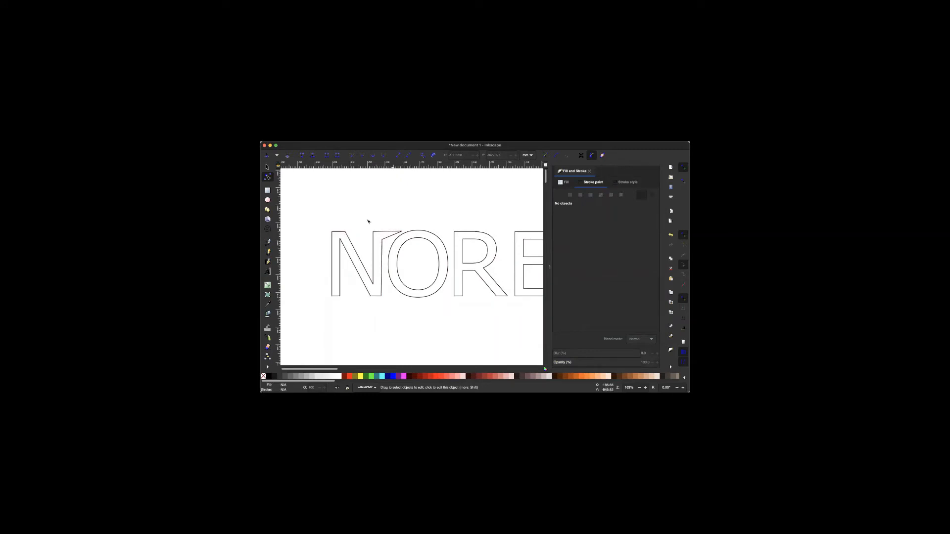
scroll(368, 221, up, 3)
scroll(367, 221, left, 1)
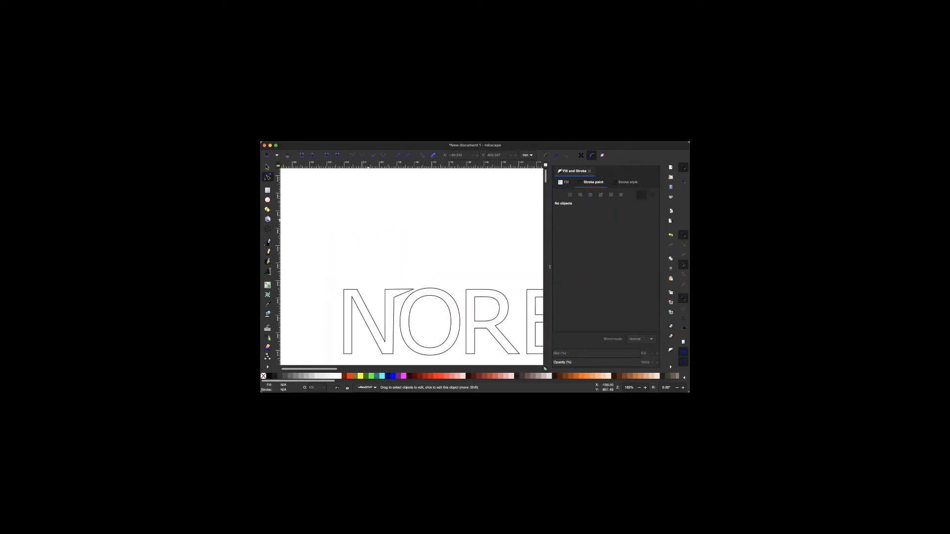
scroll(343, 242, up, 5)
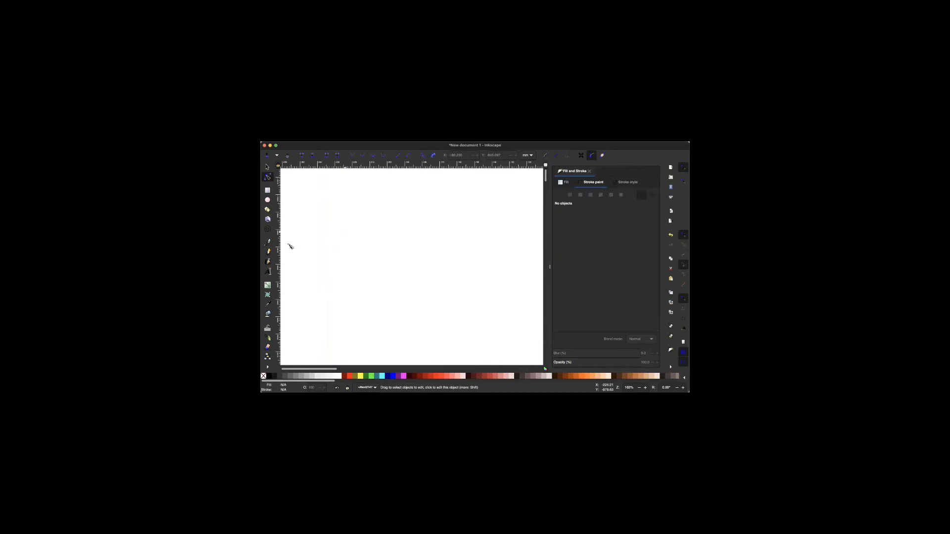
click(268, 242)
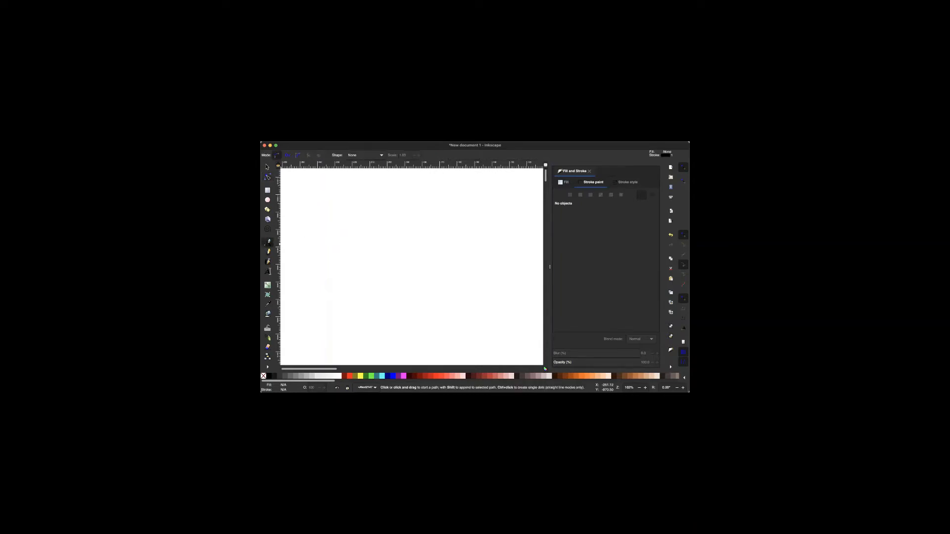
click(337, 203)
click(327, 278)
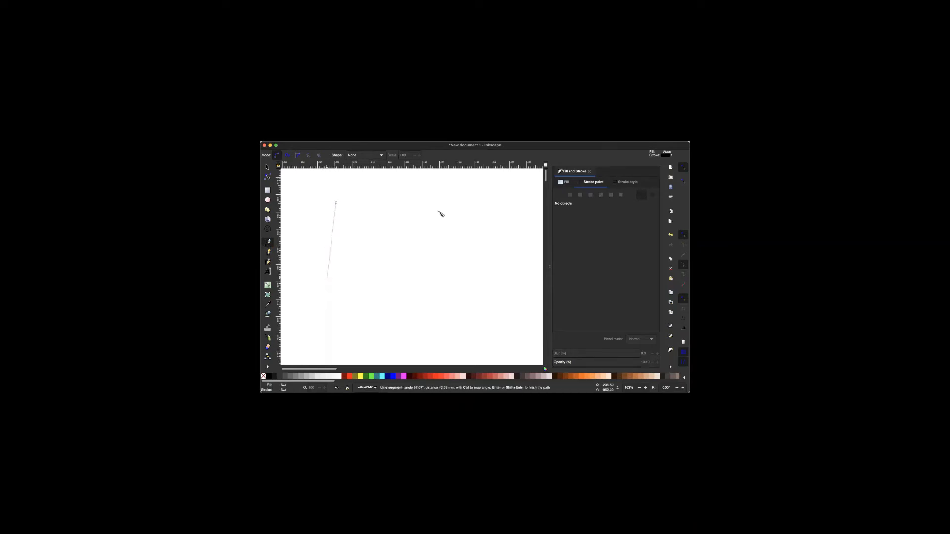
click(475, 272)
click(439, 213)
click(378, 242)
click(336, 204)
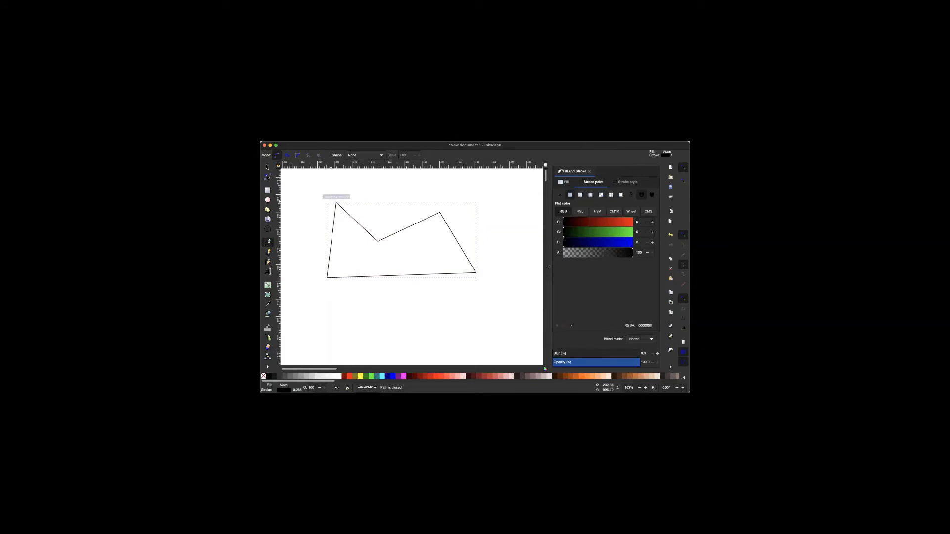
key(n)
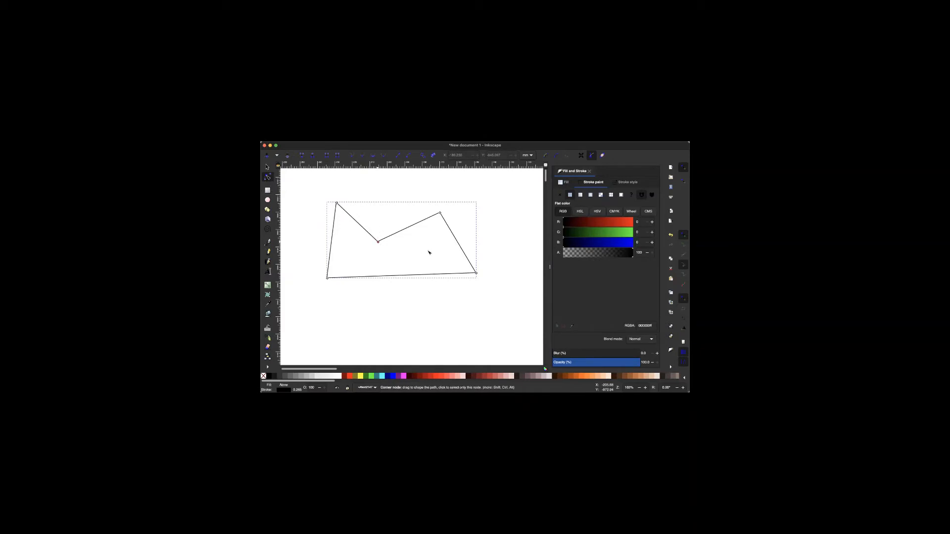
Reshape the five-corner path by moving its notch node right and slightly down, and its right peak node outward and slightly up.
drag(378, 241, 438, 254)
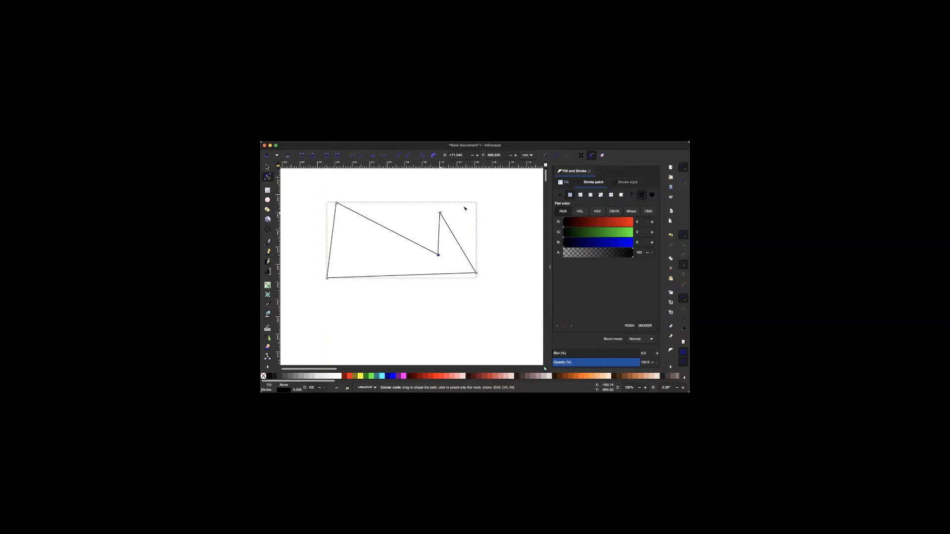
drag(464, 208, 464, 208)
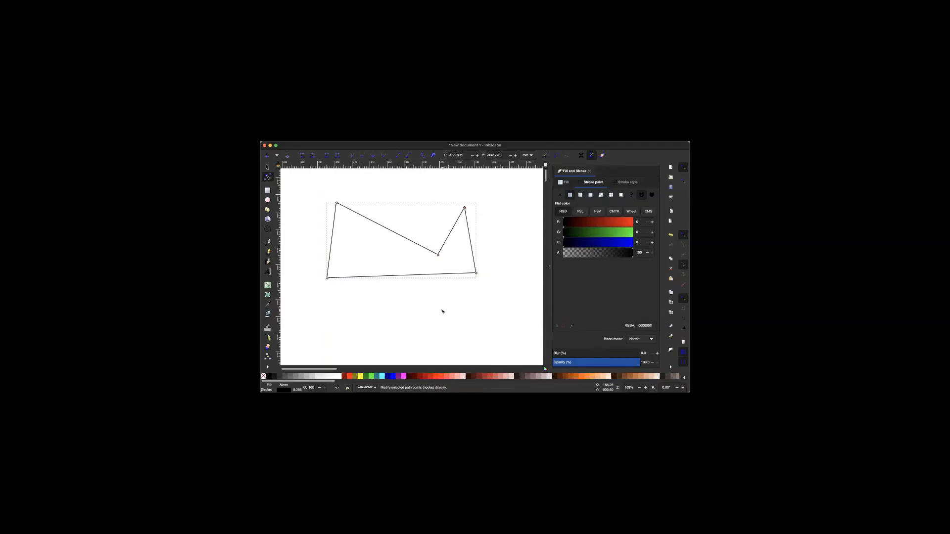
Select the letter N for node editing and add a node on its left stem a little above the lower-left corner.
scroll(442, 312, down, 10)
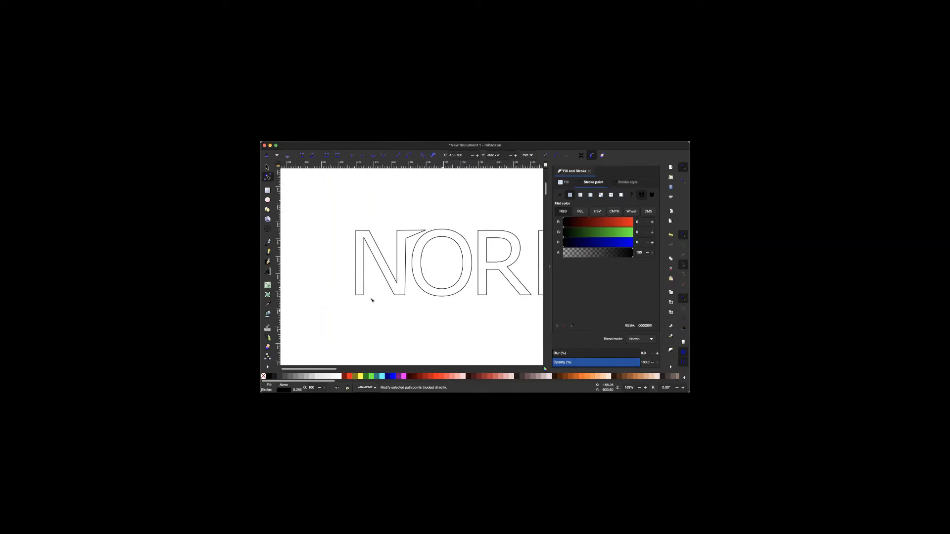
click(355, 295)
scroll(355, 295, up, 3)
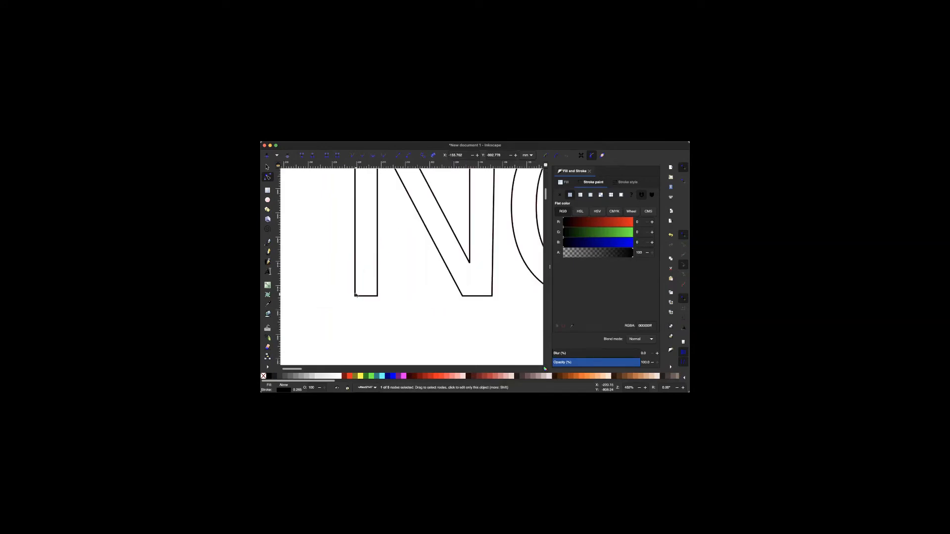
click(355, 266)
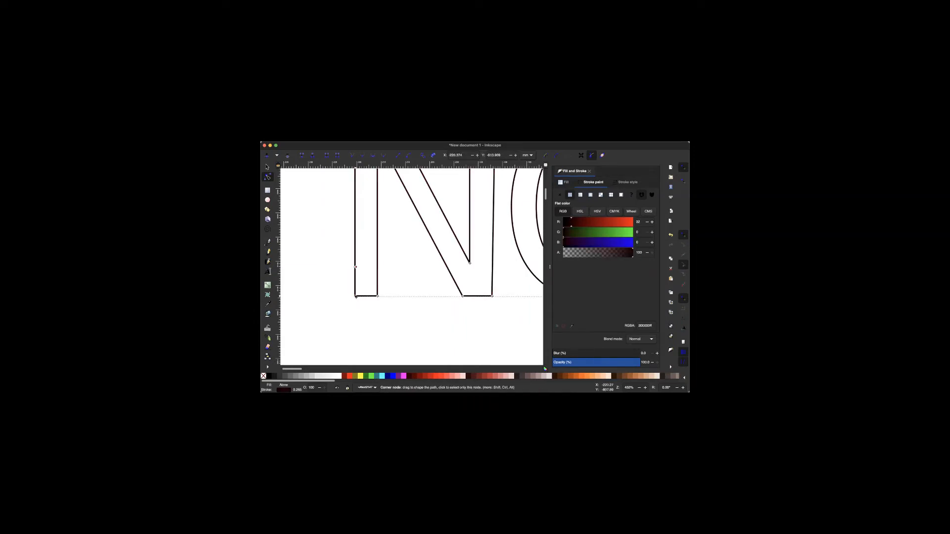
Try pulling the N's lower-left corner node freely outward to the left, and undo that move.
drag(314, 296, 281, 294)
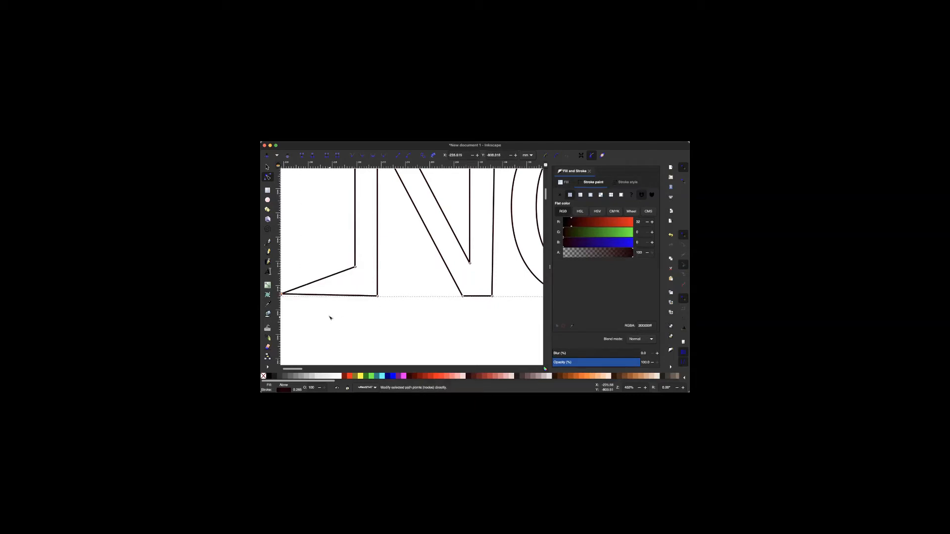
scroll(331, 318, left, 2)
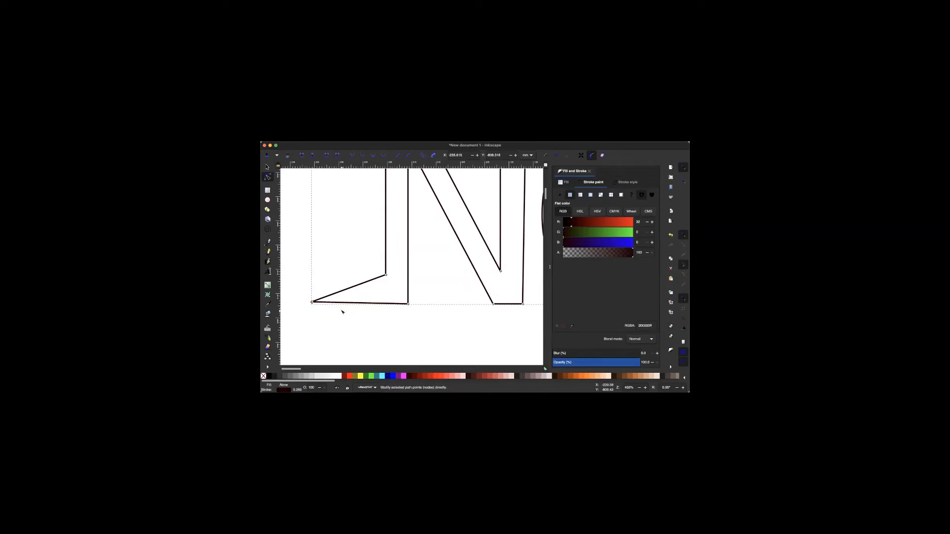
key(ctrl+z)
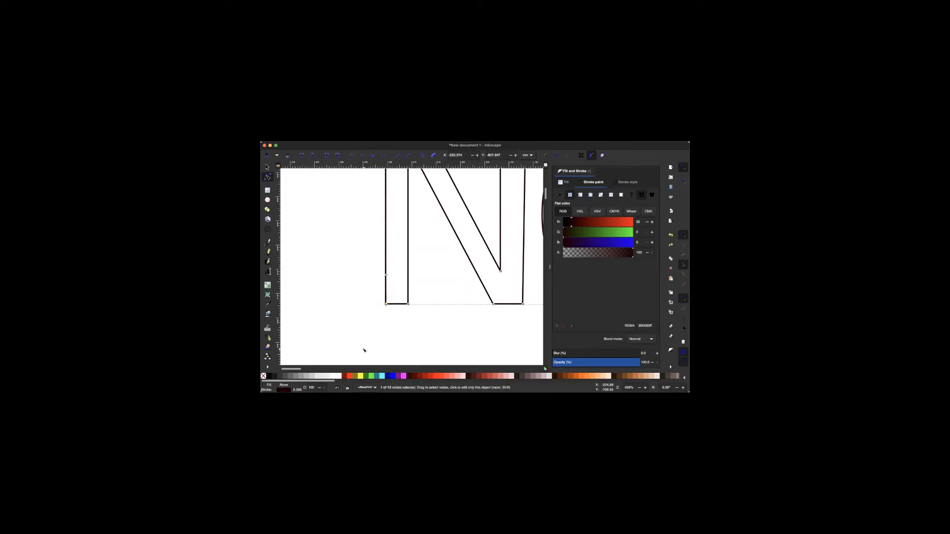
Nudge the N's lower-left corner node about 10.6 mm straight left to form a pointed foot, and deselect the letter.
click(364, 350)
key(Left)
key(Left)
key(Left)
key(Left)
key(Left)
key(Left)
key(Left)
key(Left)
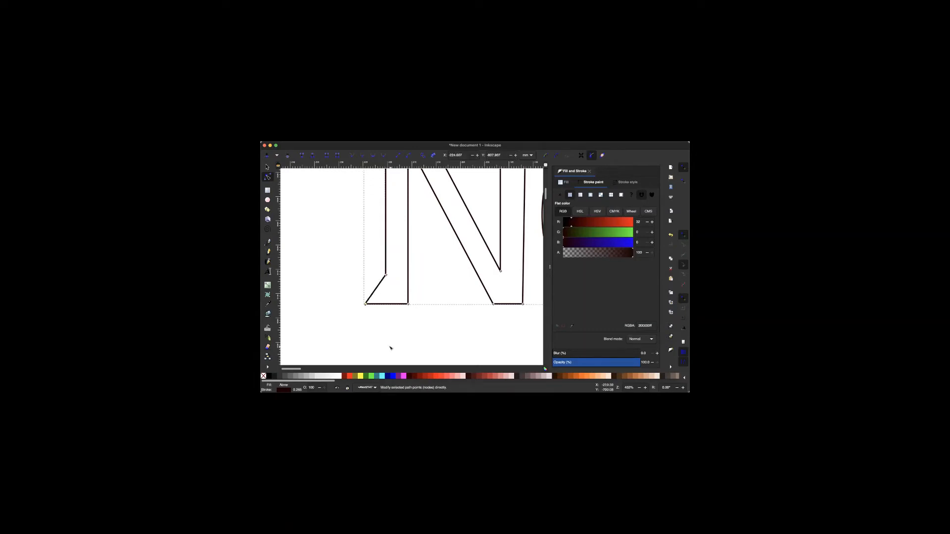
key(Left)
key(Left)
key(Left)
key(Left)
key(Left)
key(Left)
key(Left)
key(Left)
key(Left)
key(Left)
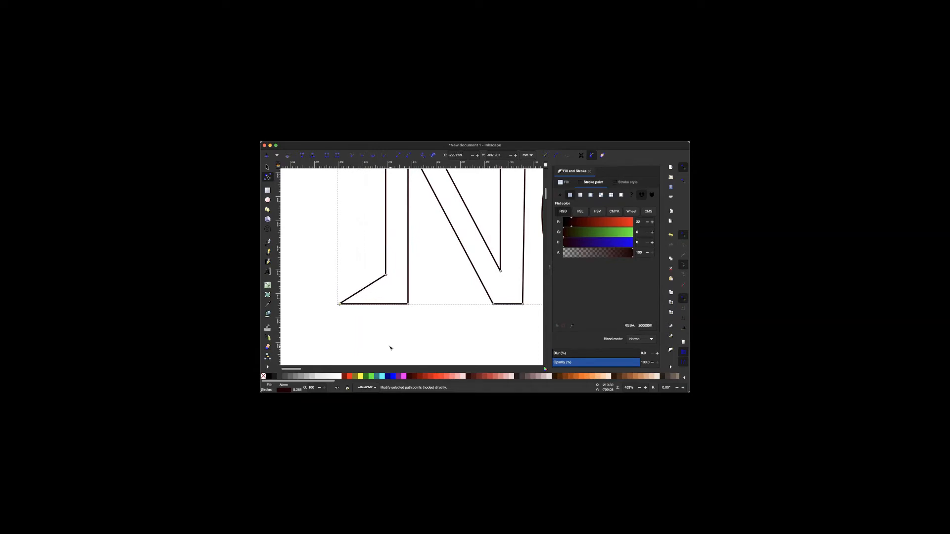
key(Left)
key(Left)
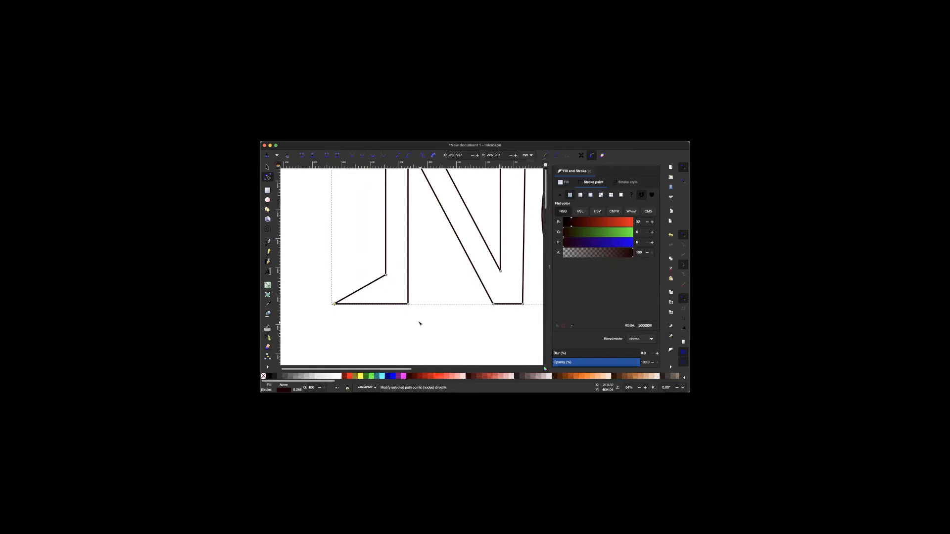
scroll(419, 323, down, 6)
scroll(419, 323, right, 2)
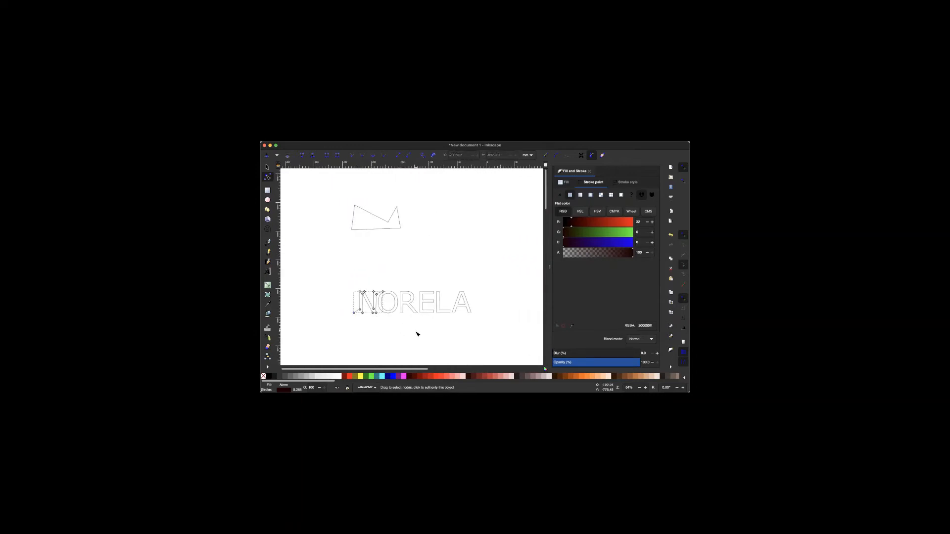
click(417, 333)
scroll(417, 334, up, 4)
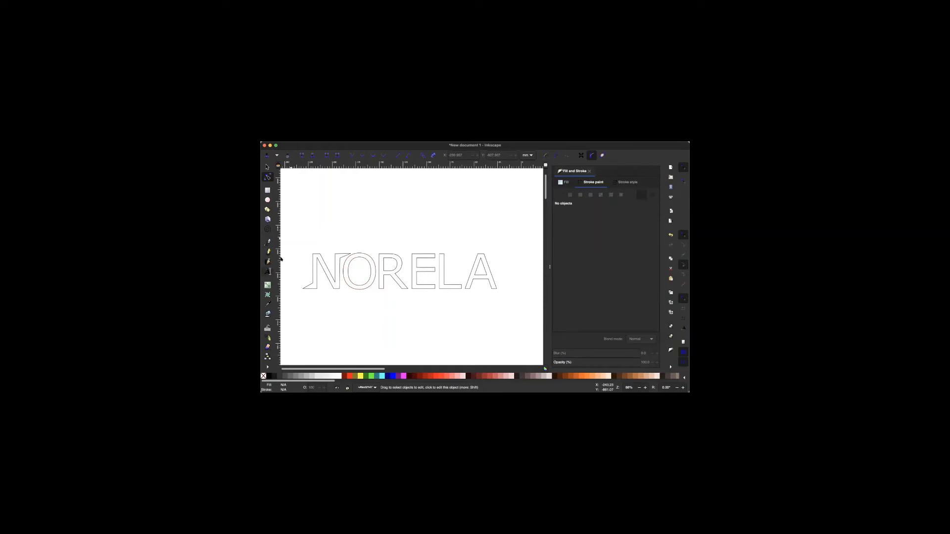
Select the N's node below its extended upper-right tip and make it smooth.
key(t)
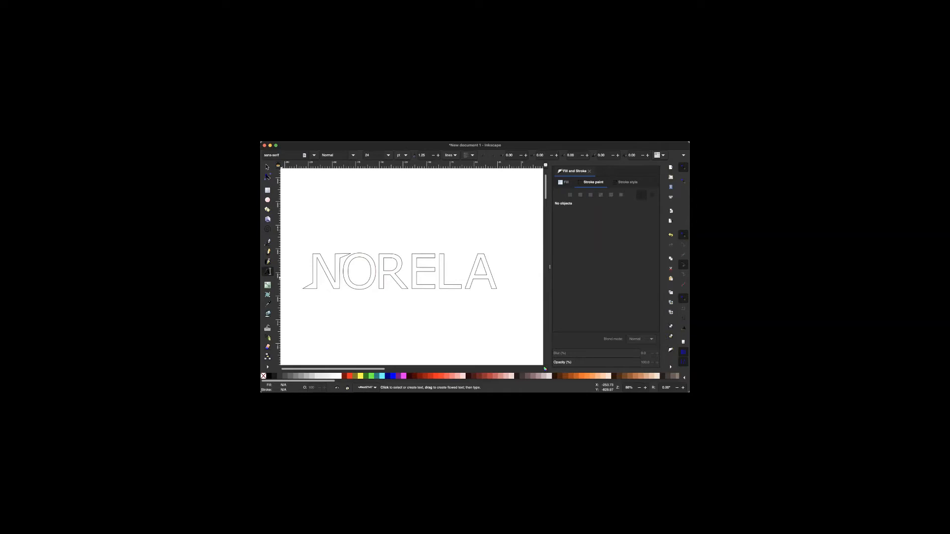
key(n)
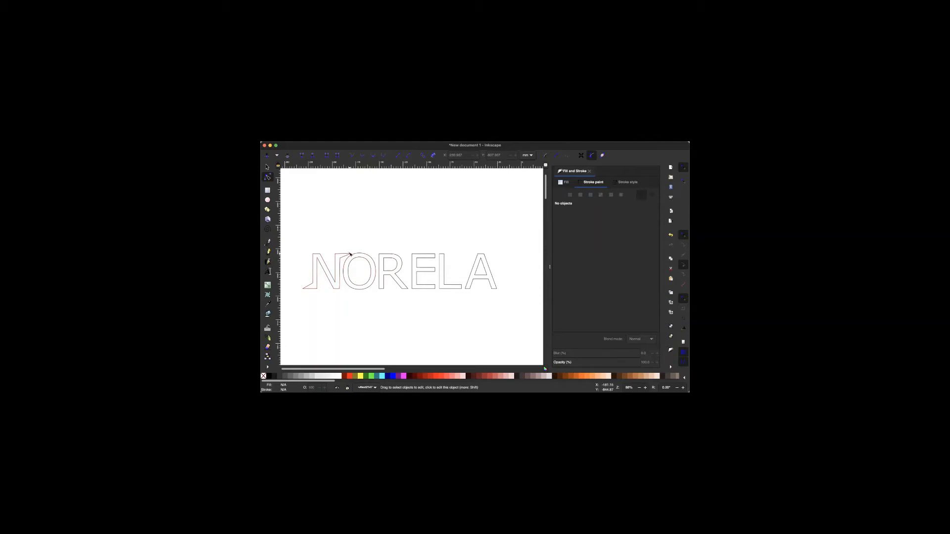
scroll(339, 262, up, 3)
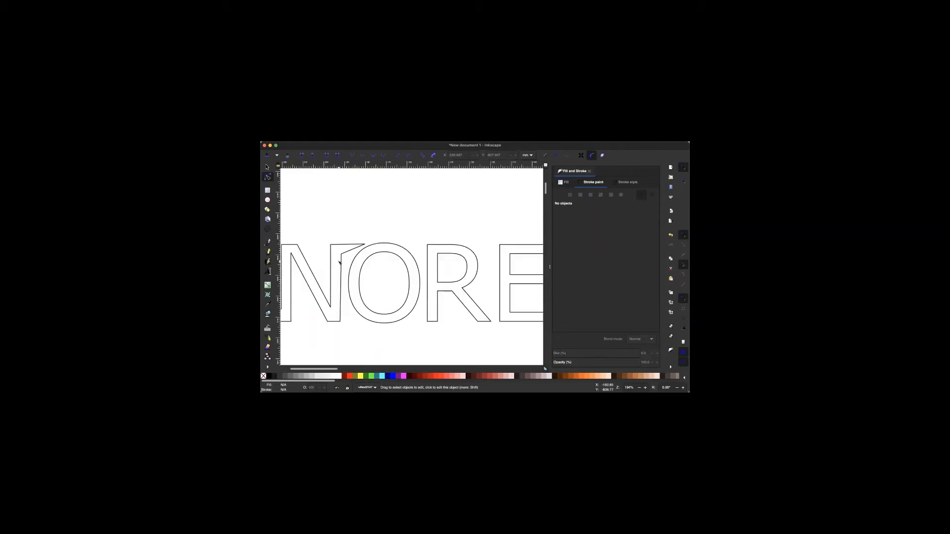
scroll(339, 263, up, 2)
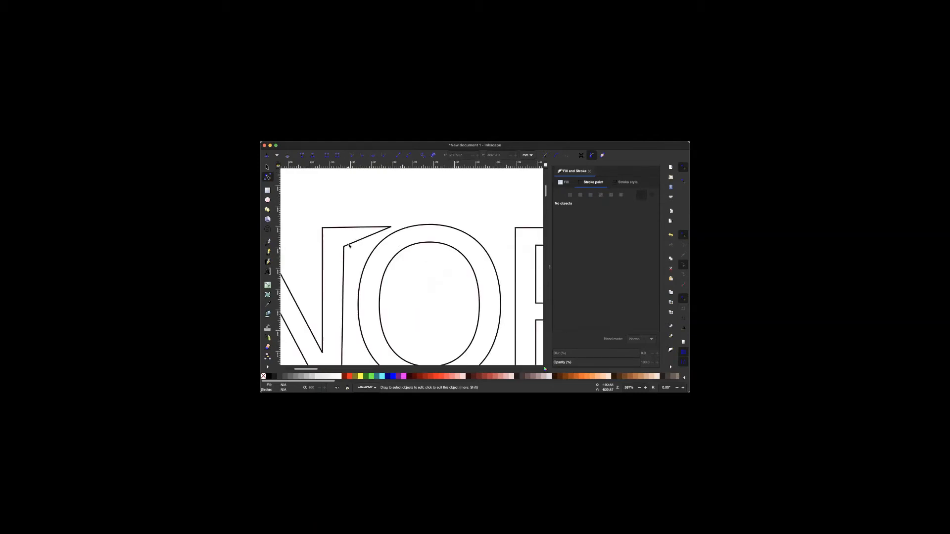
click(347, 245)
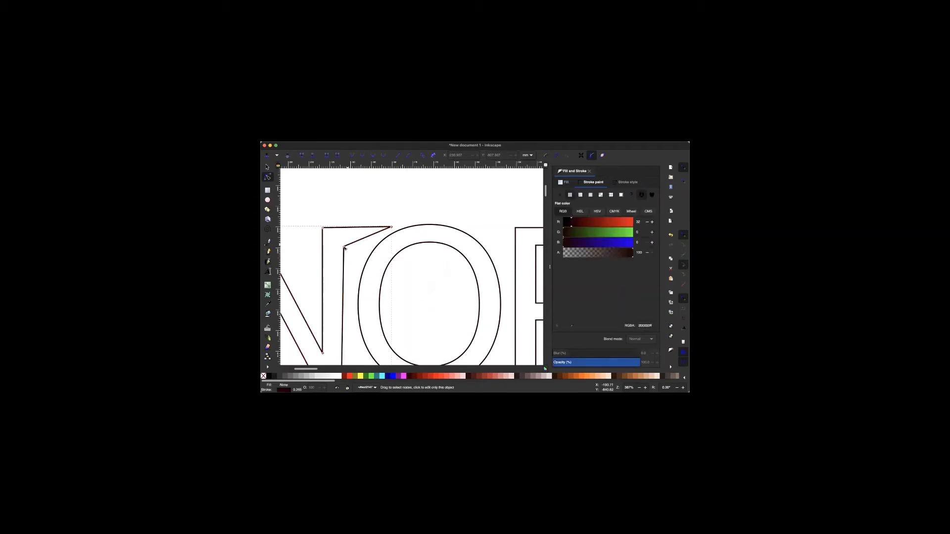
click(344, 247)
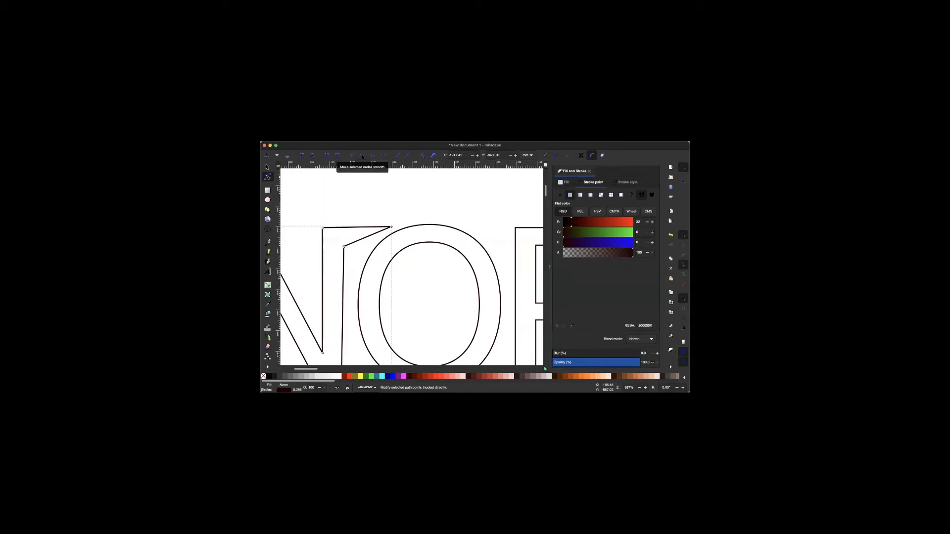
click(362, 157)
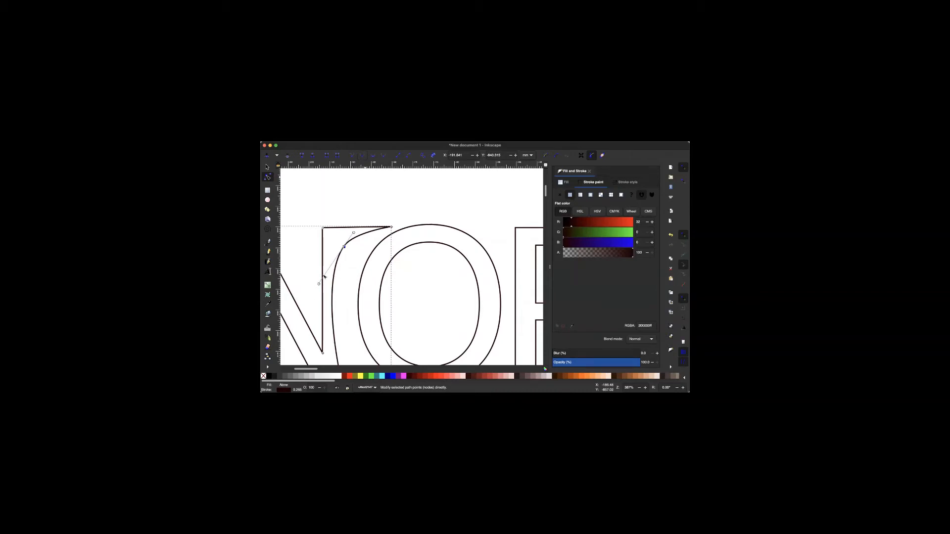
Move the smooth node toward the O and adjust its handles so the N's right edge curves along the O, and deselect.
scroll(358, 161, down, 2)
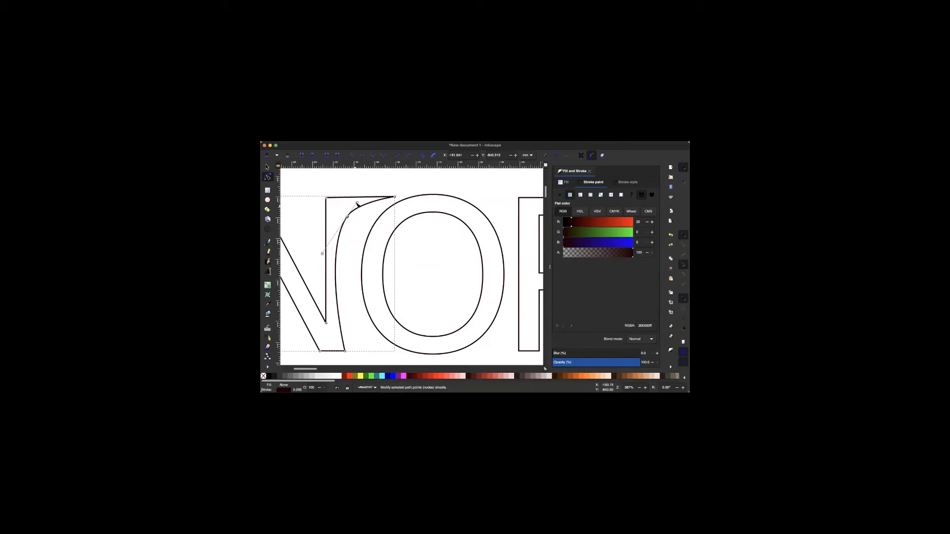
drag(357, 203, 387, 169)
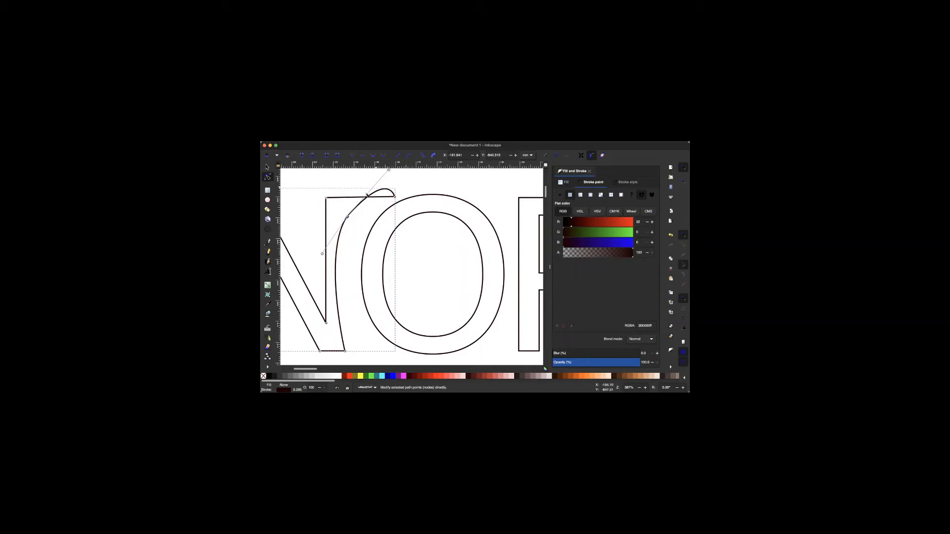
drag(389, 170, 369, 204)
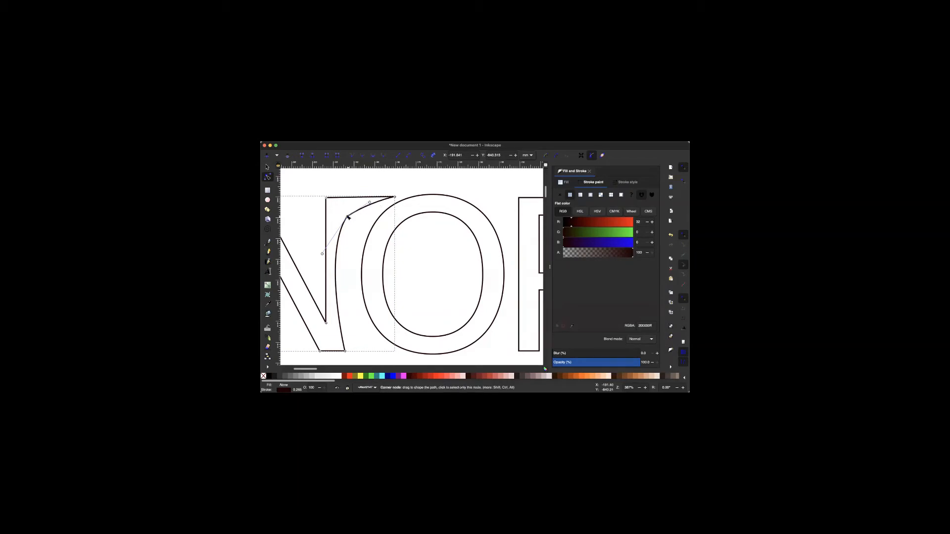
drag(349, 217, 331, 255)
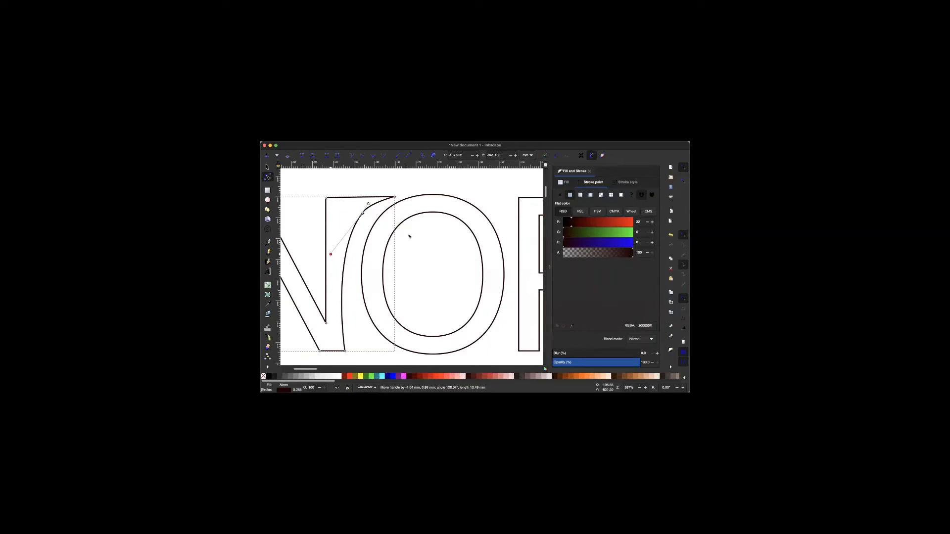
click(407, 192)
scroll(407, 195, down, 2)
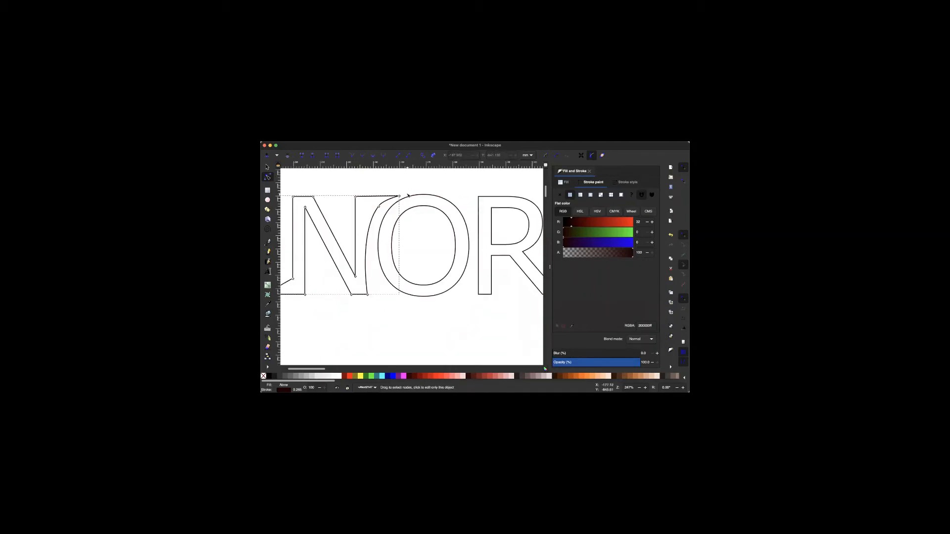
click(411, 331)
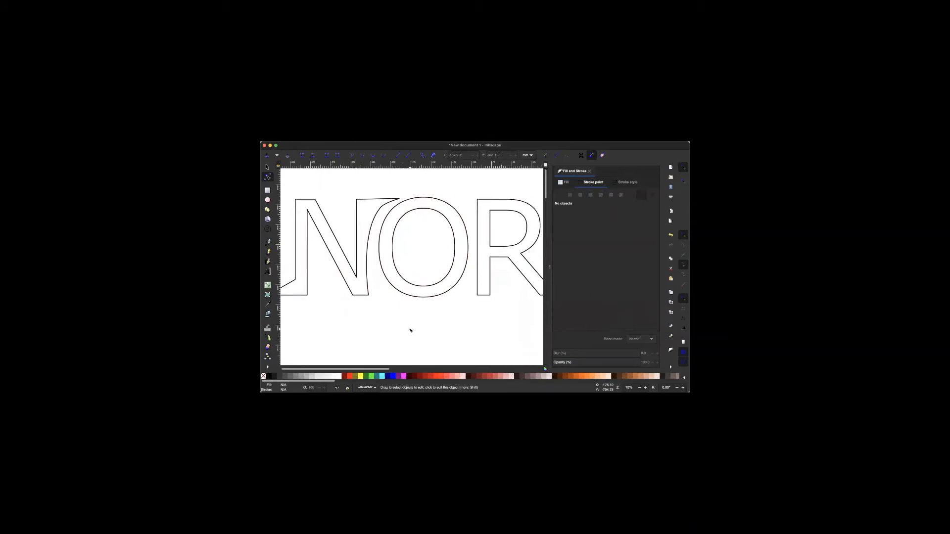
Switch to object selection and move the letter O slightly below the baseline of the other letters.
scroll(410, 331, down, 5)
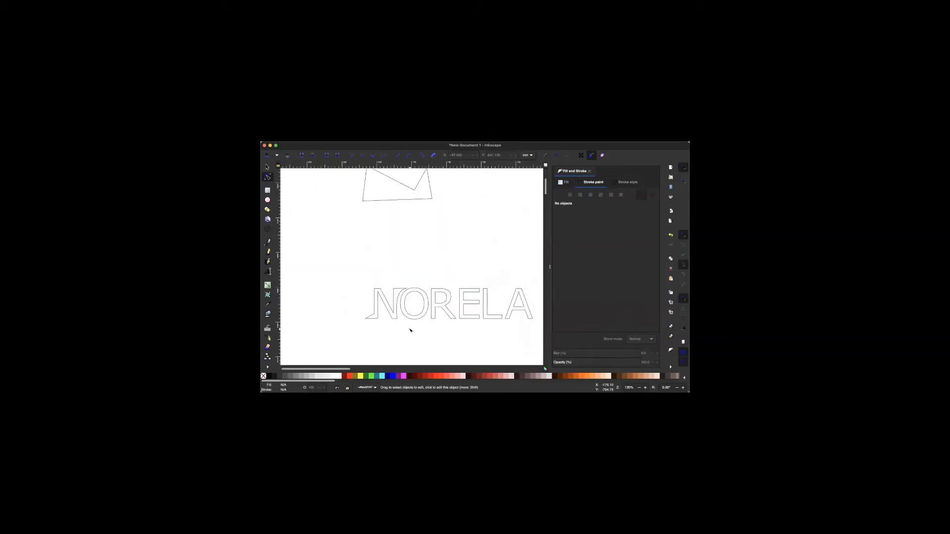
scroll(410, 331, up, 3)
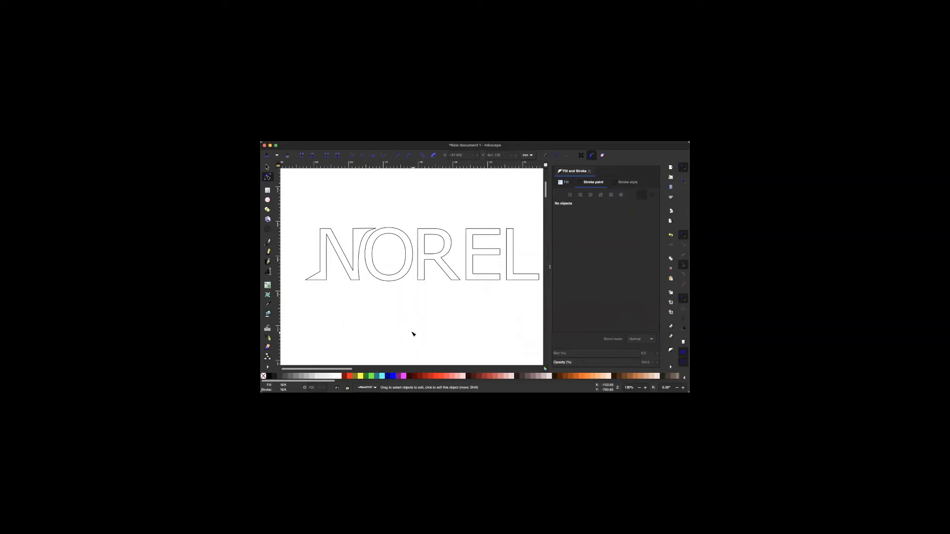
scroll(413, 335, right, 2)
scroll(413, 335, down, 4)
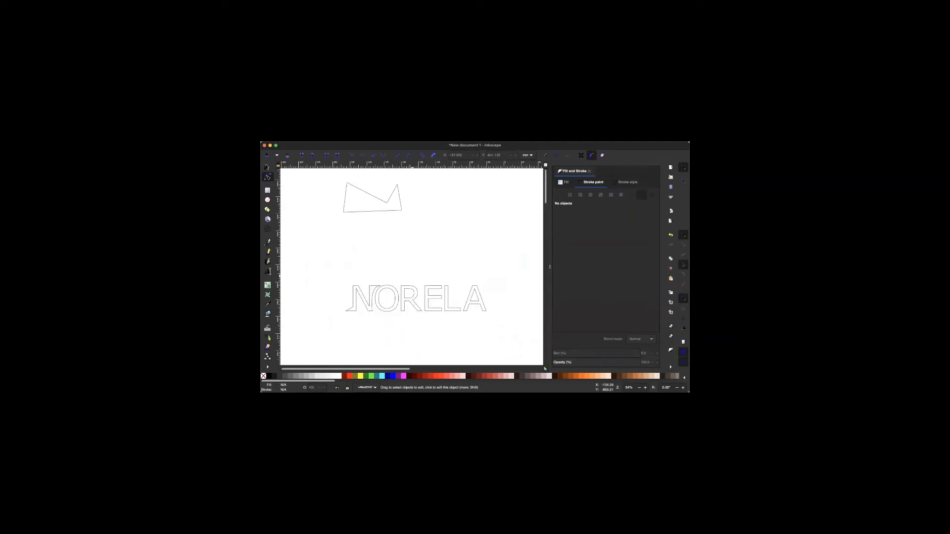
key(s)
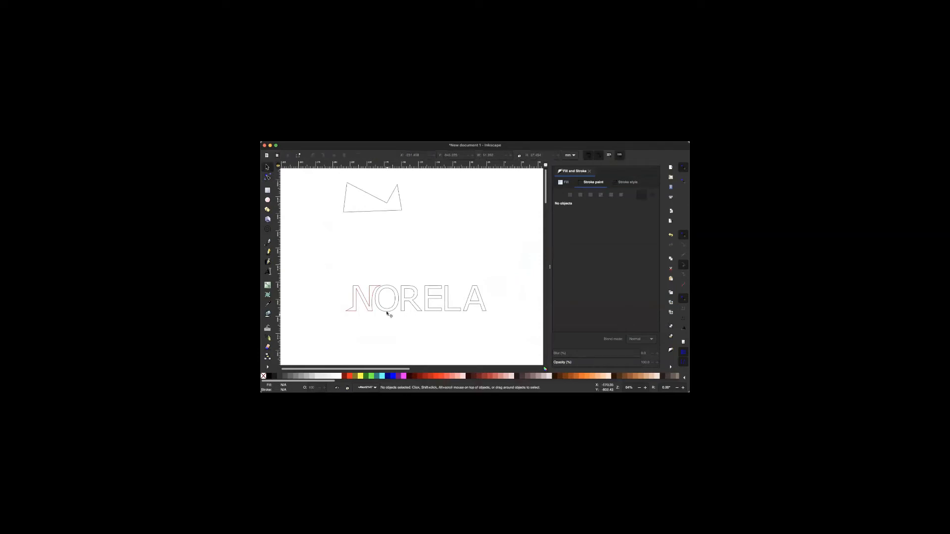
click(388, 312)
drag(390, 313, 388, 313)
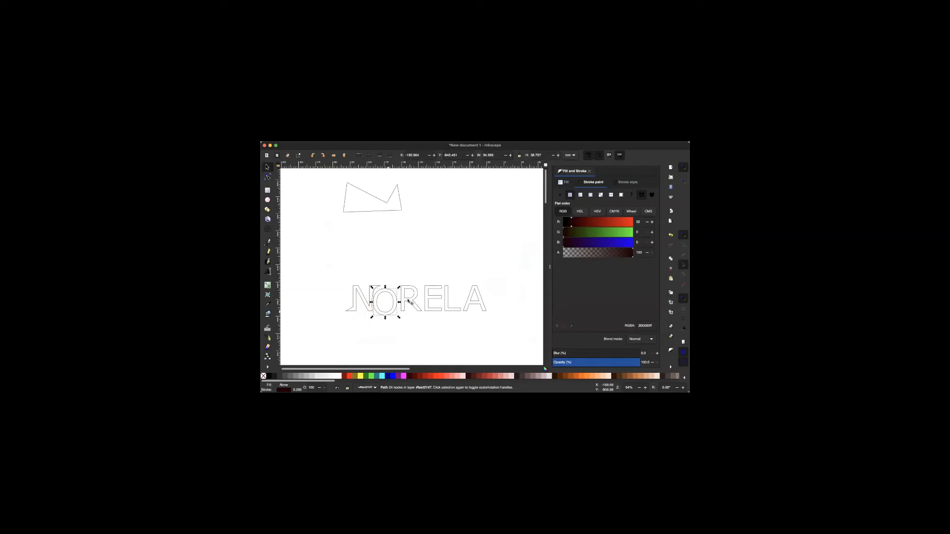
Nudge the R slightly left, and the E left and about 4 mm down so it sits lower than the R.
click(410, 300)
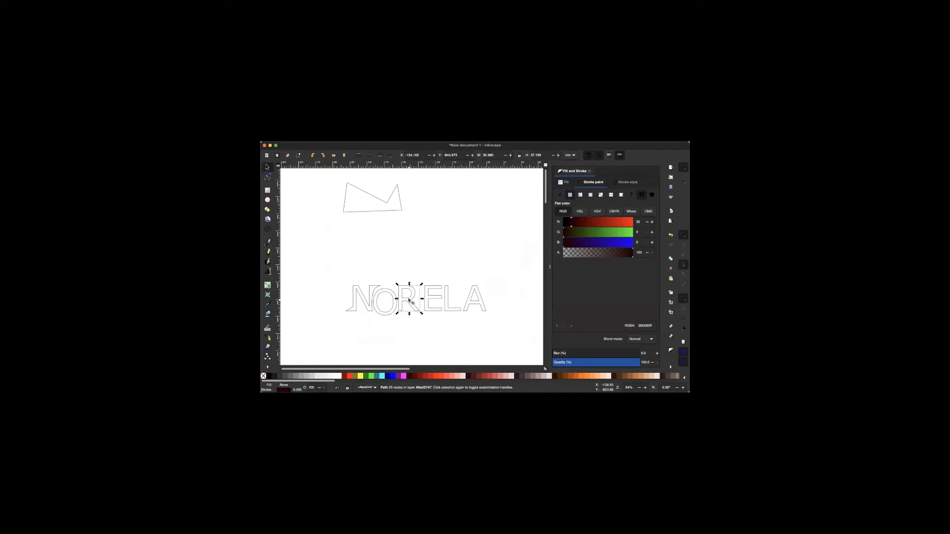
click(430, 299)
key(Down)
key(Down)
key(Down)
key(Left)
key(Left)
key(Left)
key(Left)
key(Left)
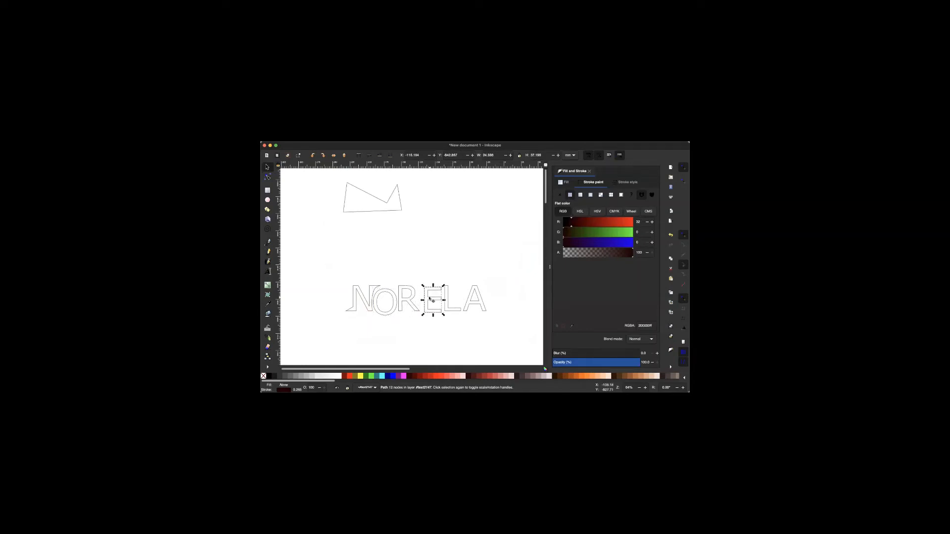
key(Down)
key(Down)
key(Down)
key(Down)
key(Left)
key(Left)
key(Left)
key(Left)
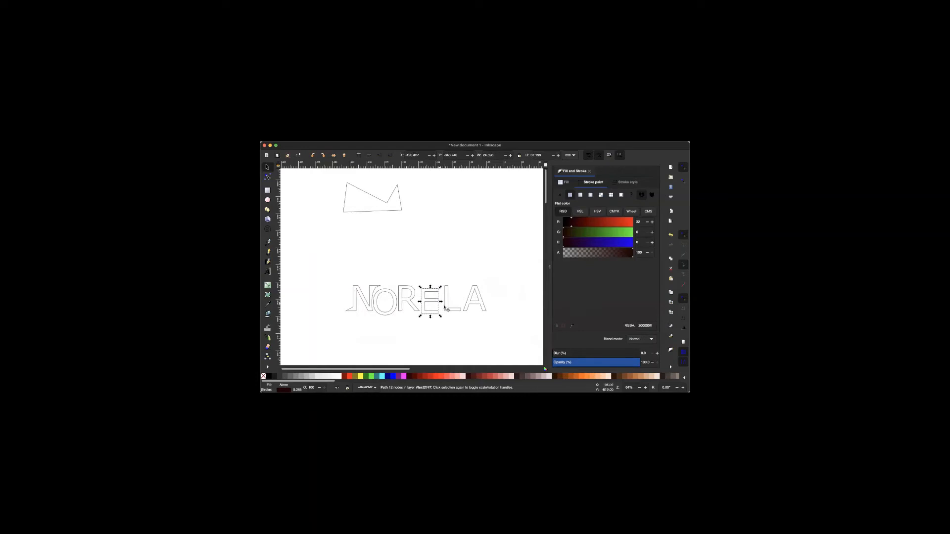
Nudge the L left and slightly up, close to the E, and shift the A left and slightly down beside it.
click(444, 308)
key(Left)
key(Left)
key(Left)
key(Left)
key(Left)
key(Up)
key(Up)
key(Up)
click(468, 306)
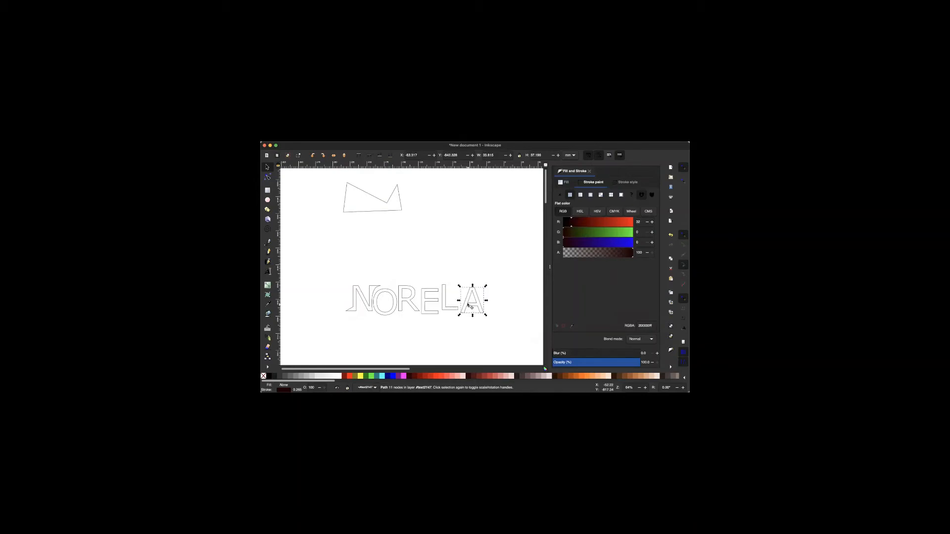
Nudge the A left and slightly down toward the L, and raise the E slightly.
key(Left)
key(Left)
key(Down)
key(Left)
click(430, 313)
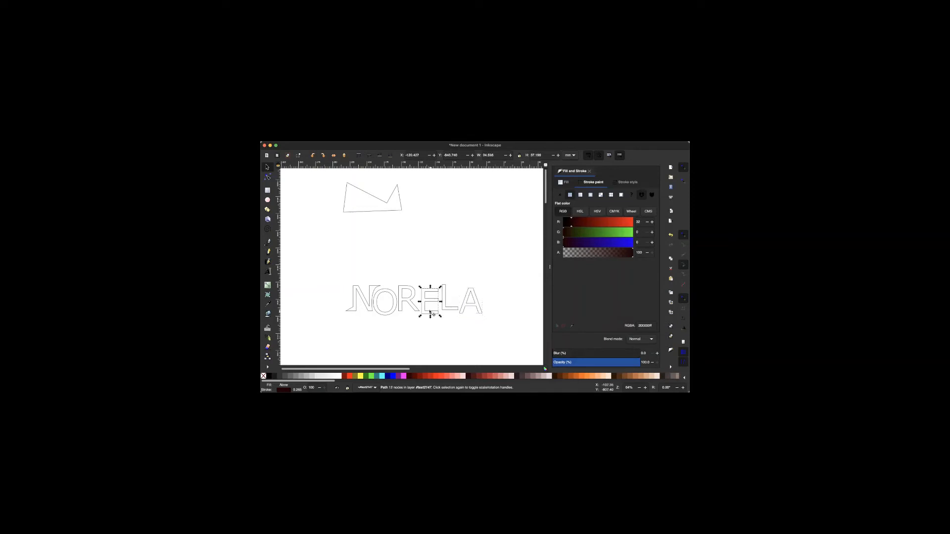
key(Up)
key(Up)
key(Up)
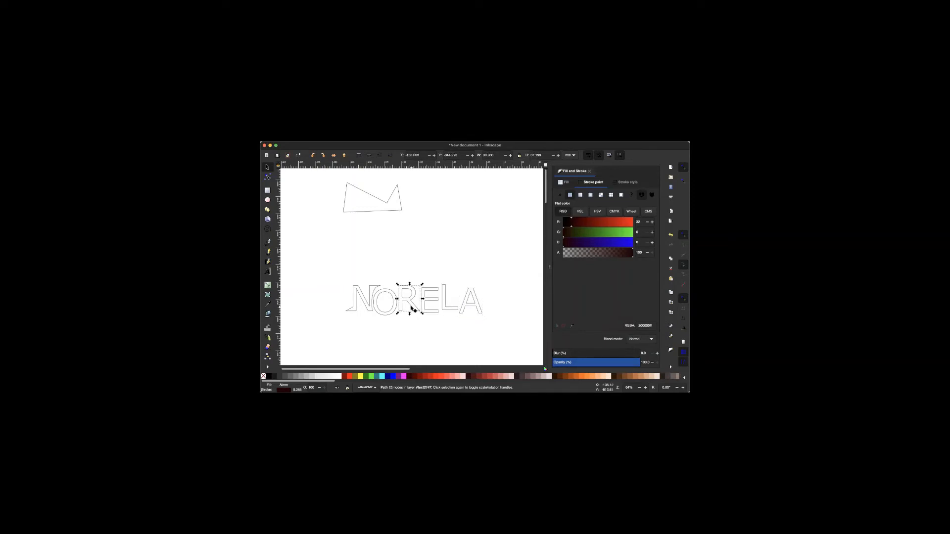
click(399, 312)
click(385, 313)
Draw a rectangle about 202 by 44 mm around the NORELA lettering and switch to object selection.
click(268, 190)
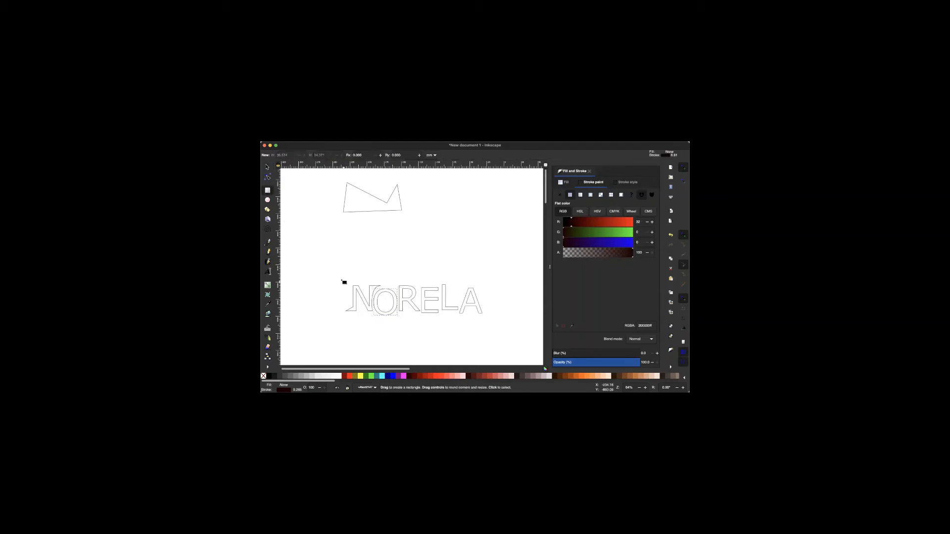
drag(343, 283, 483, 314)
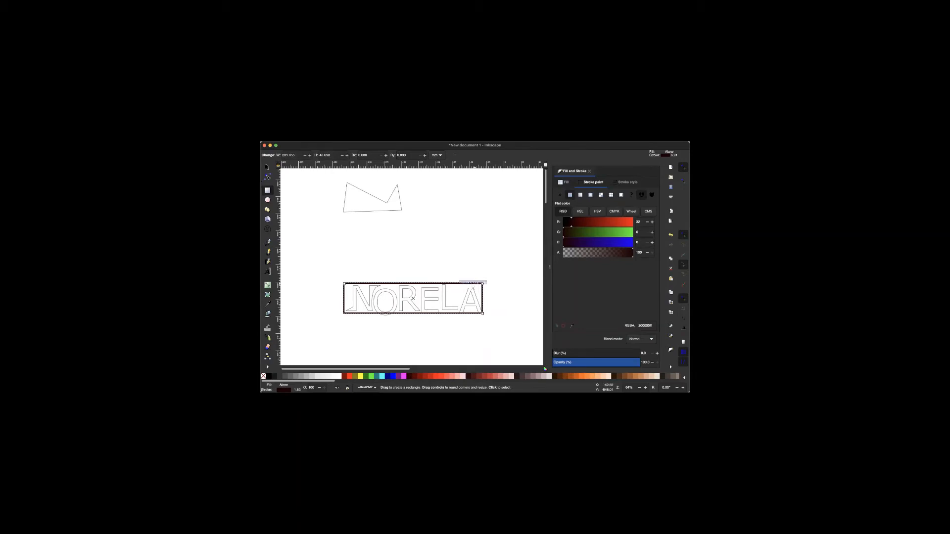
key(s)
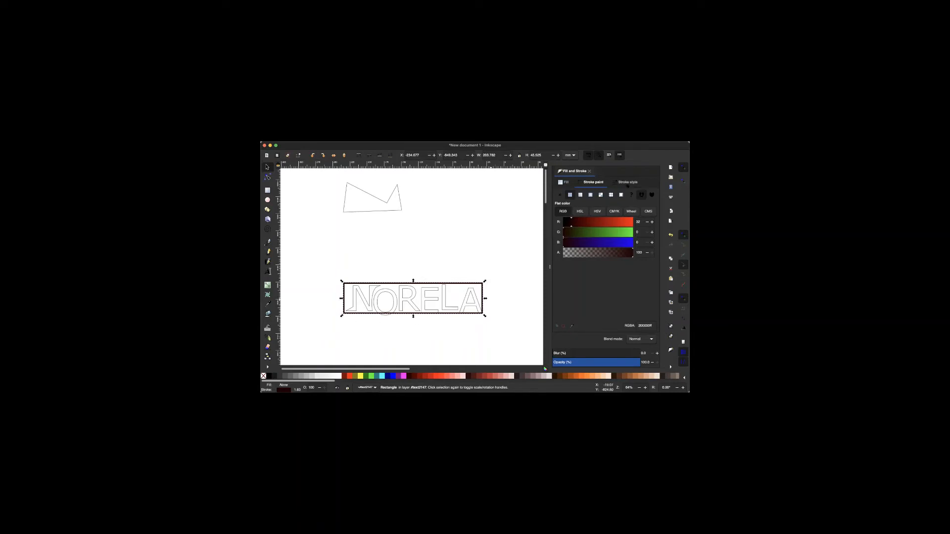
Increase the rectangle's stroke width to about 3.9 mm.
click(628, 183)
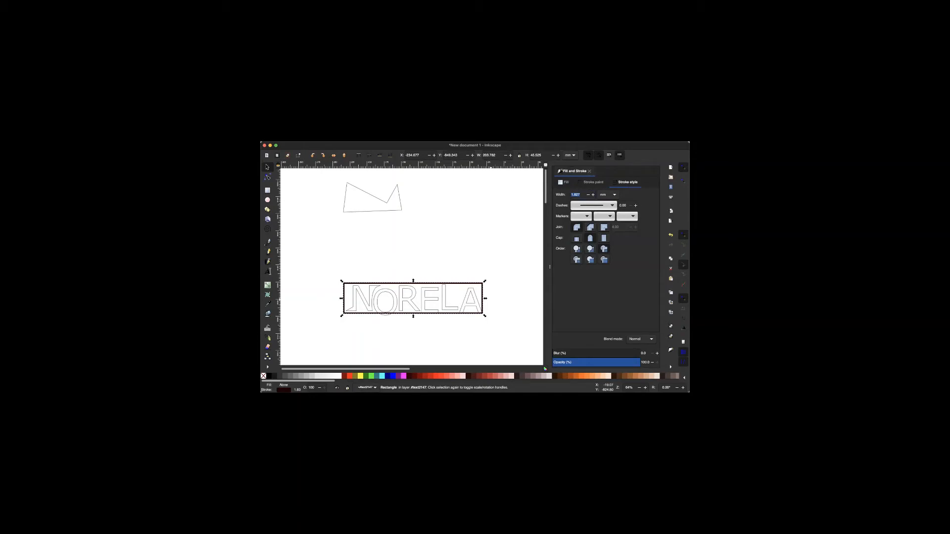
click(351, 139)
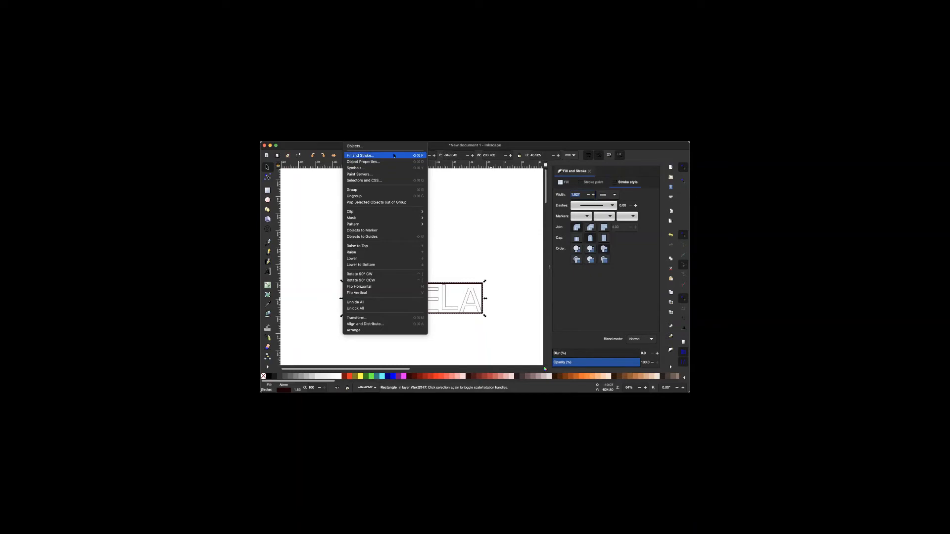
click(561, 290)
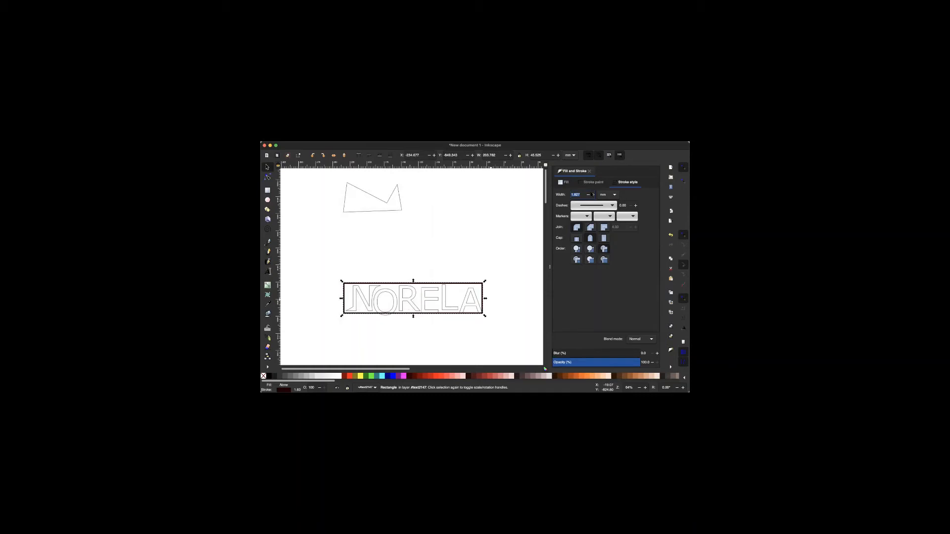
click(592, 194)
click(592, 194)
click(592, 195)
click(593, 194)
click(592, 195)
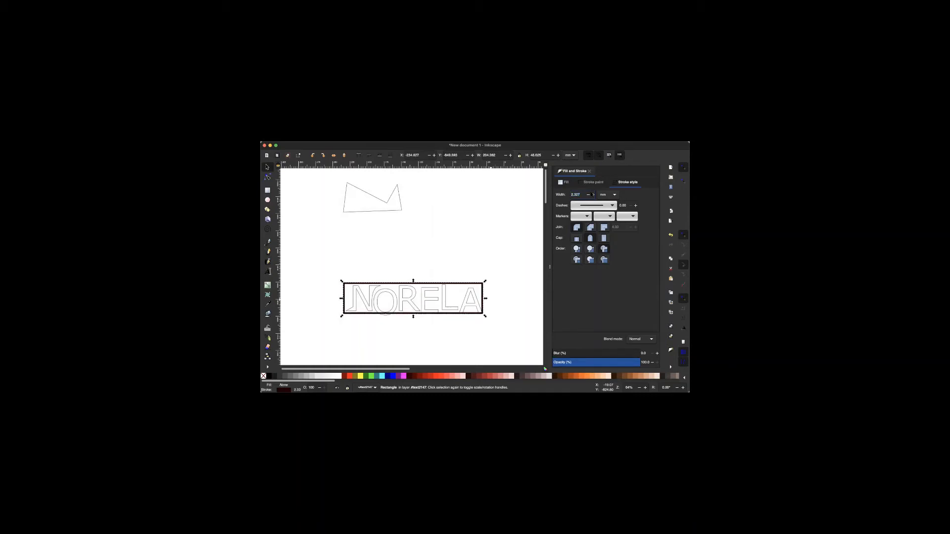
click(592, 194)
click(592, 195)
click(592, 195)
click(592, 195)
click(592, 194)
click(592, 194)
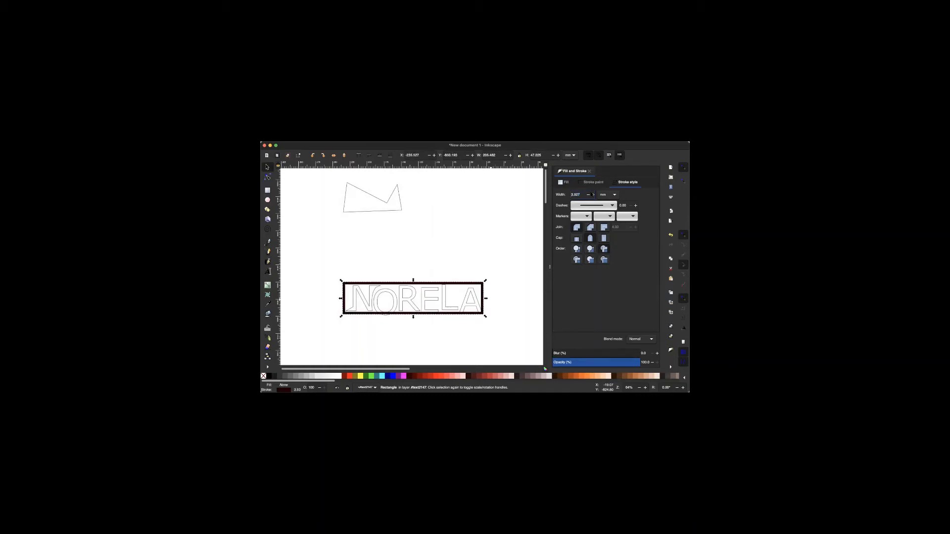
click(593, 195)
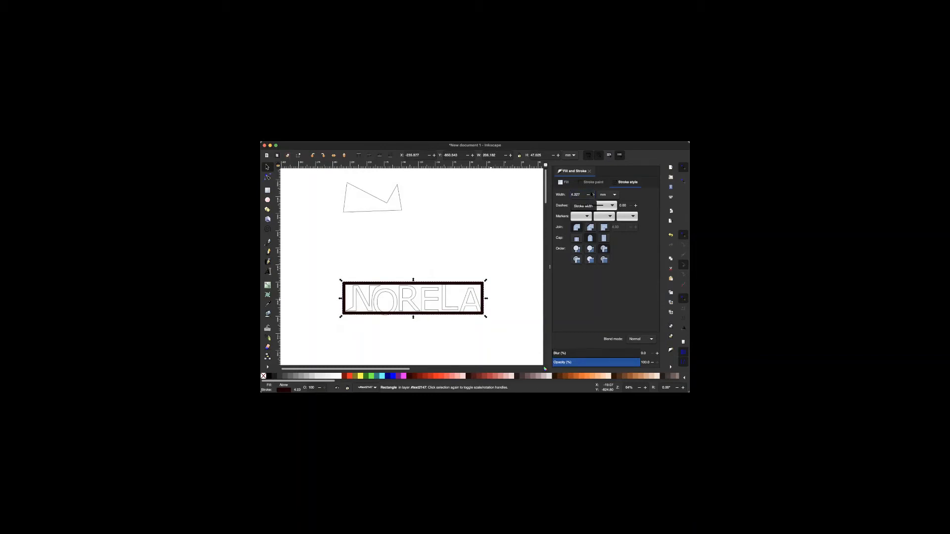
scroll(591, 194, down, 1)
scroll(593, 195, down, 2)
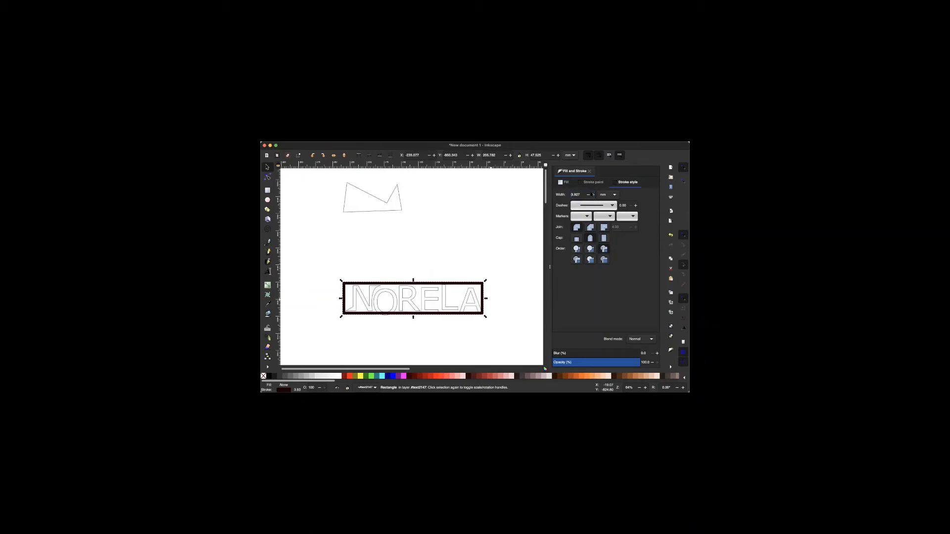
scroll(593, 194, down, 1)
Nudge the O right and up, raise the E, and align the L and A so the letters sit level within the frame.
click(389, 294)
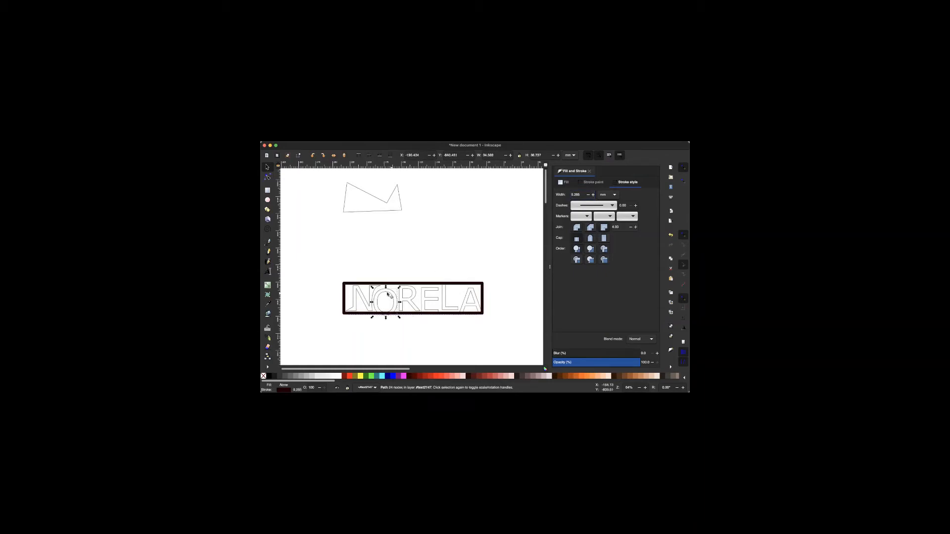
click(387, 293)
key(Right)
key(Up)
click(431, 300)
key(Up)
key(Up)
key(Up)
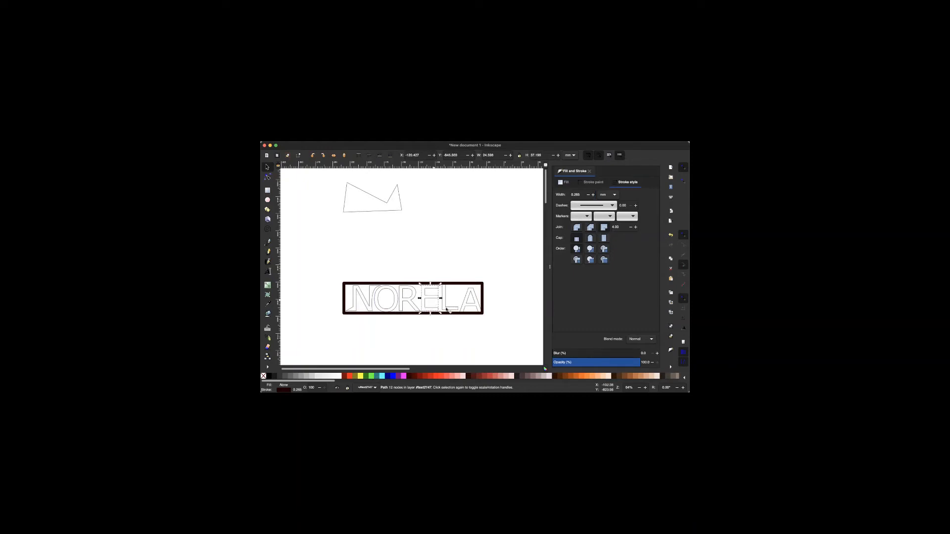
click(448, 310)
click(470, 306)
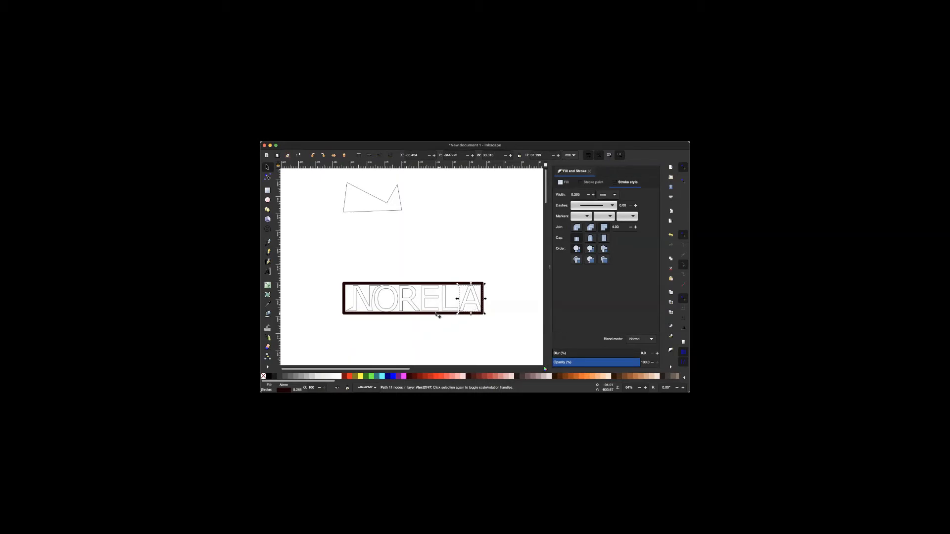
Thicken the rectangle's stroke to 7.027 mm so its inner edges overlap the letters, and deselect it.
click(437, 314)
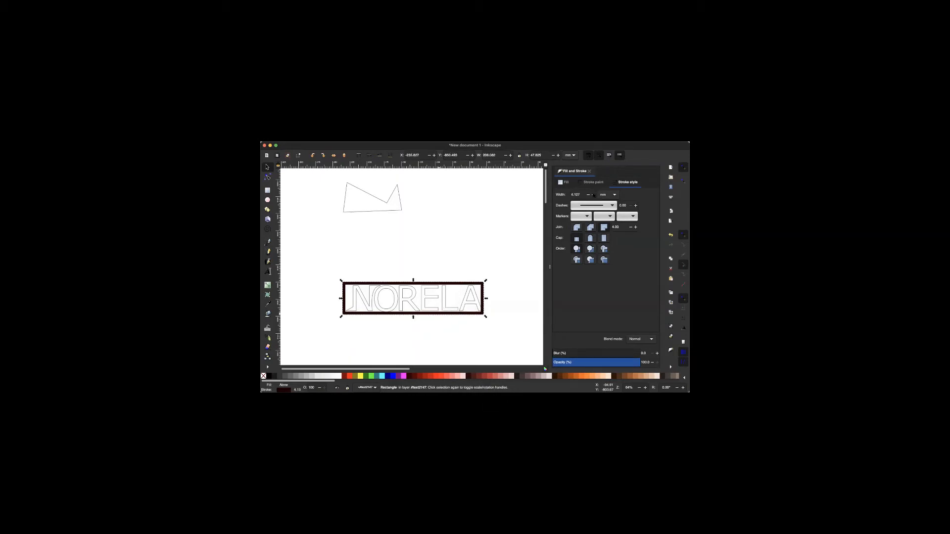
click(593, 196)
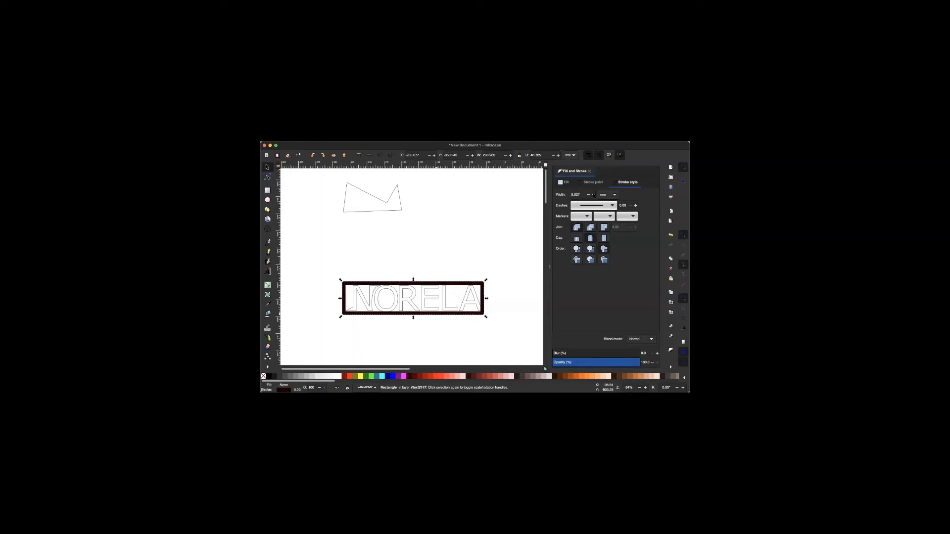
click(593, 196)
click(593, 195)
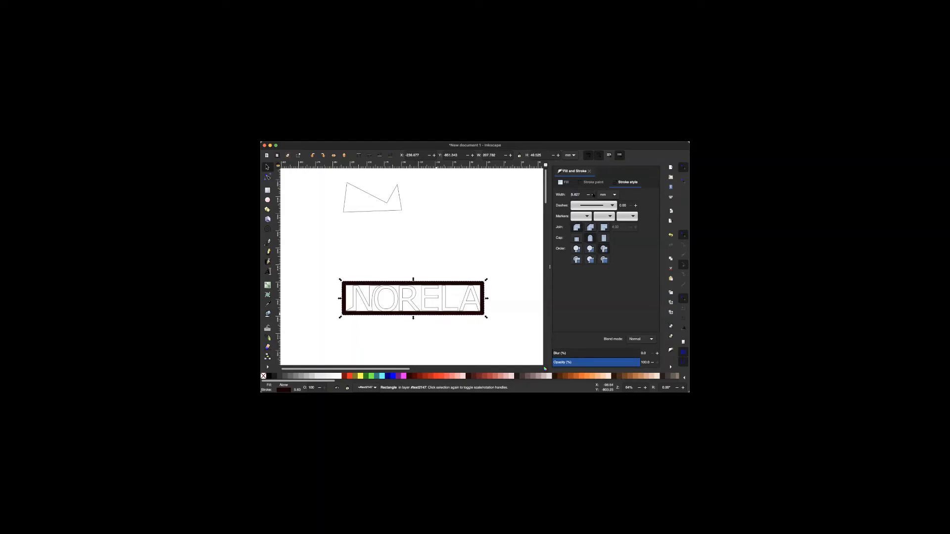
click(593, 195)
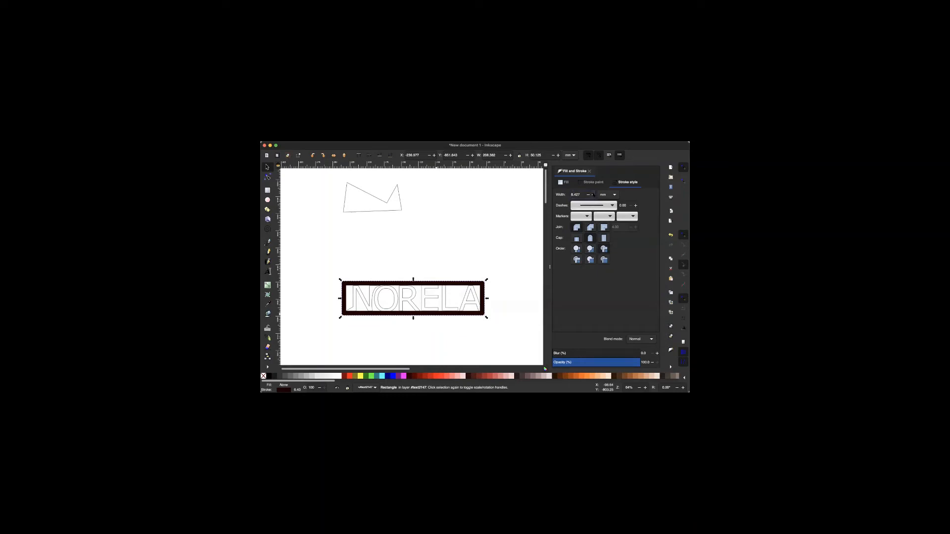
click(594, 195)
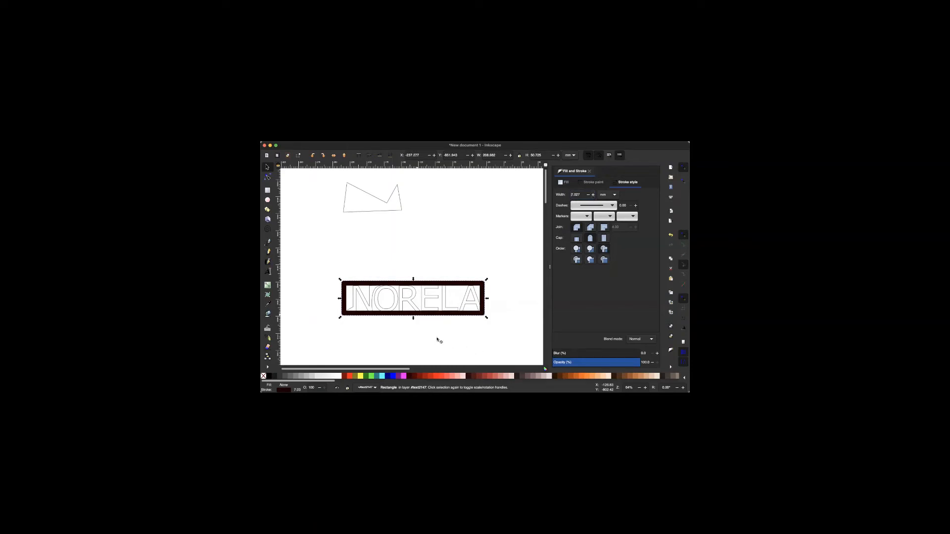
key(Escape)
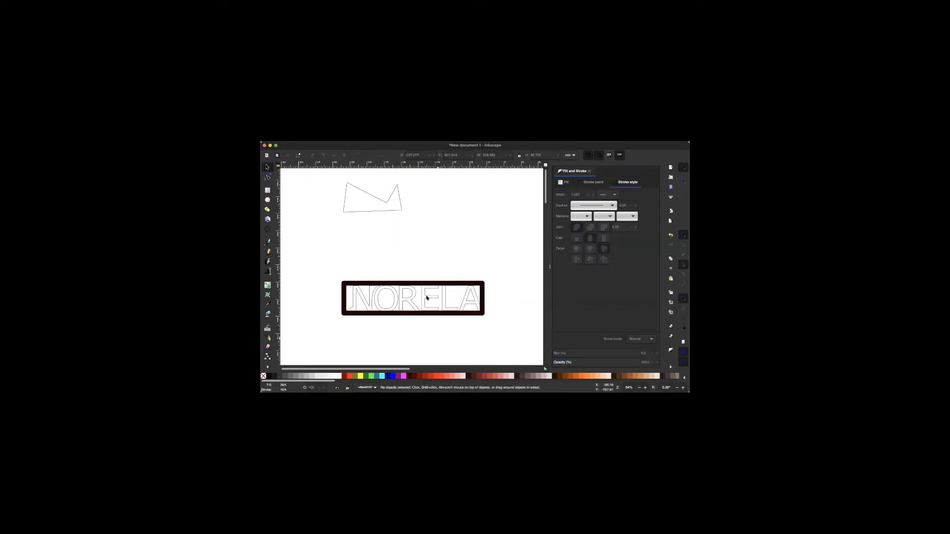
Try to unite the six letters and the rectangle frame with Union, and undo the union.
scroll(426, 297, up, 2)
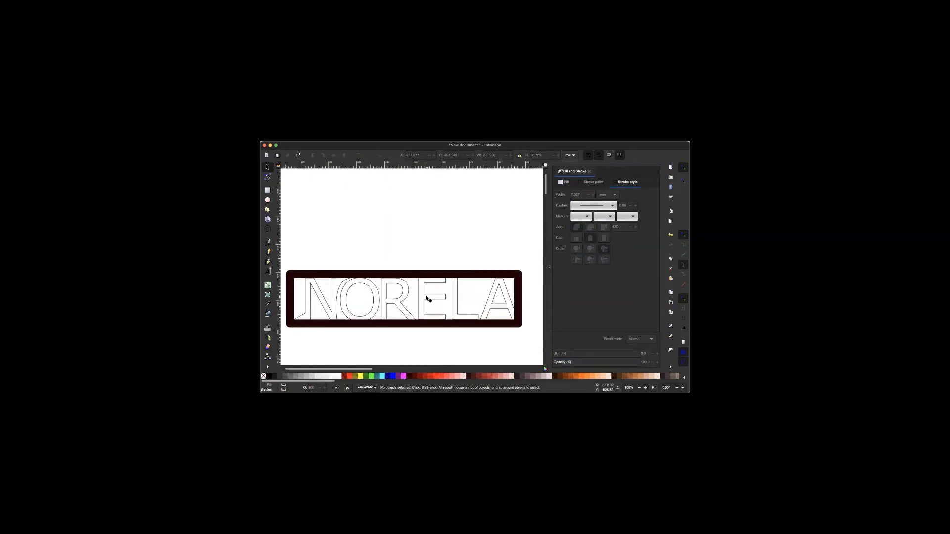
scroll(426, 297, down, 3)
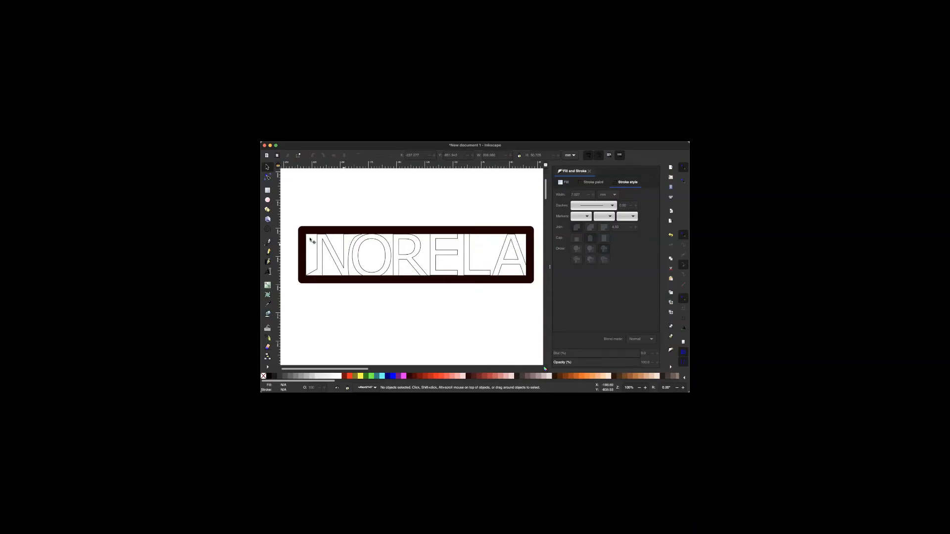
drag(288, 213, 535, 328)
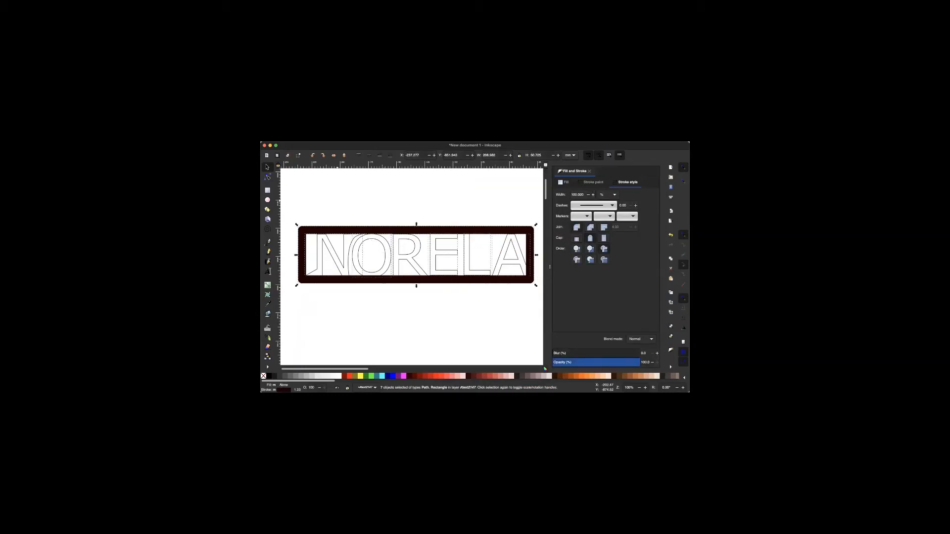
click(365, 139)
click(373, 168)
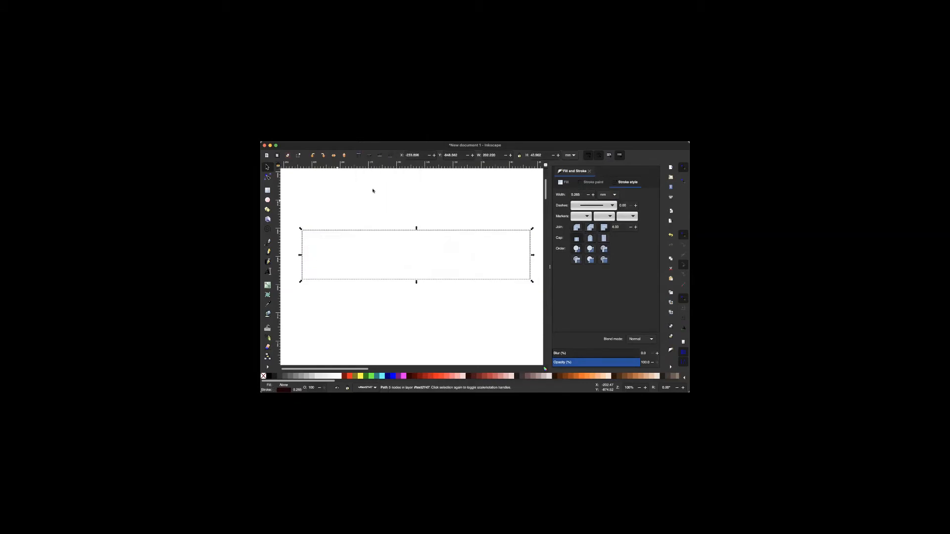
key(super+z)
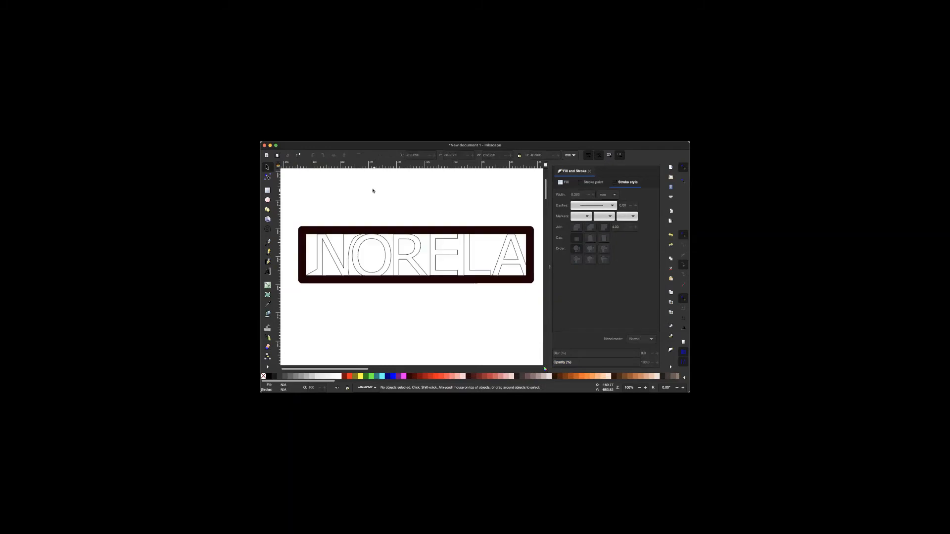
Select only the rectangle frame and convert its stroke to a path.
click(376, 281)
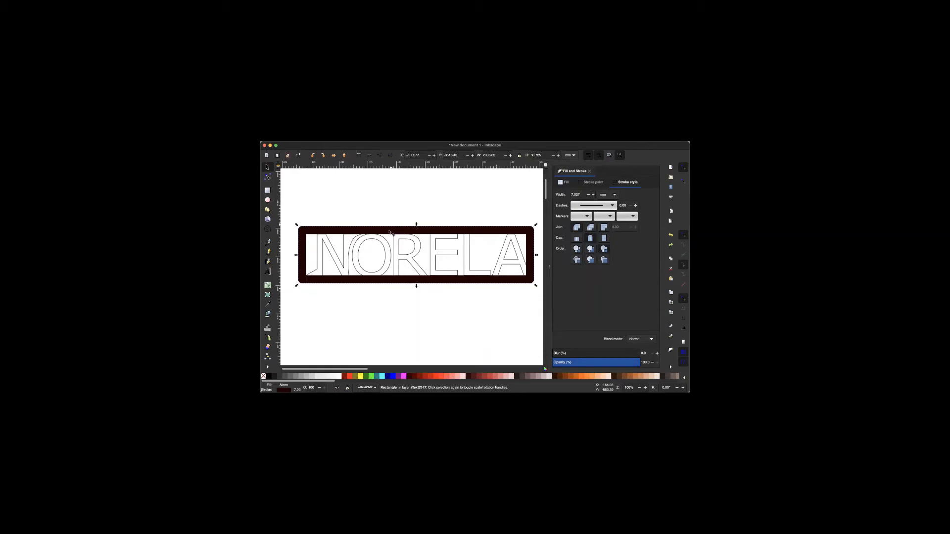
scroll(390, 233, up, 1)
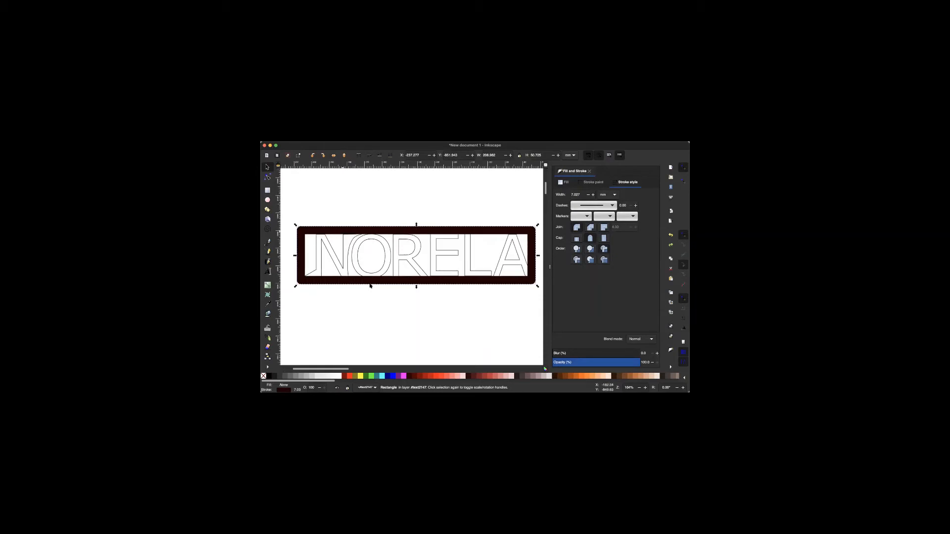
scroll(370, 286, up, 2)
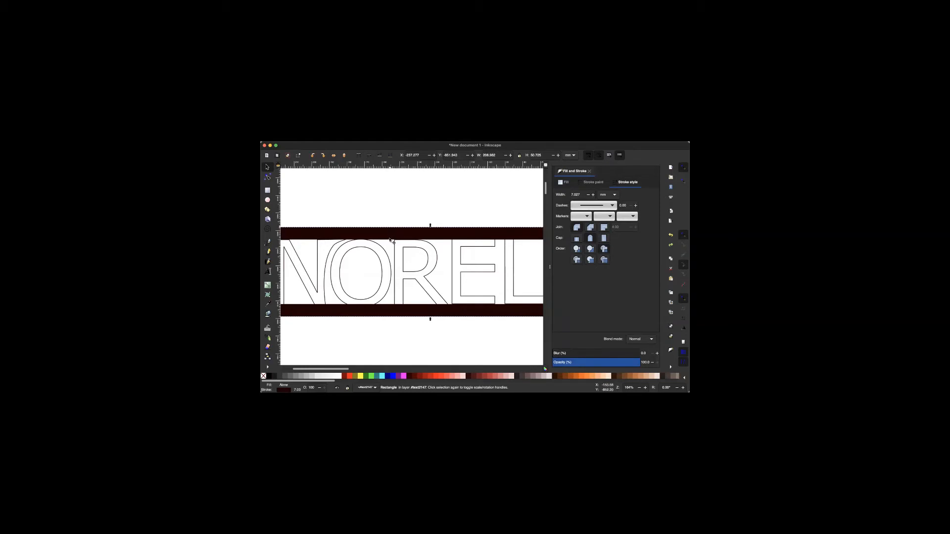
scroll(391, 240, down, 7)
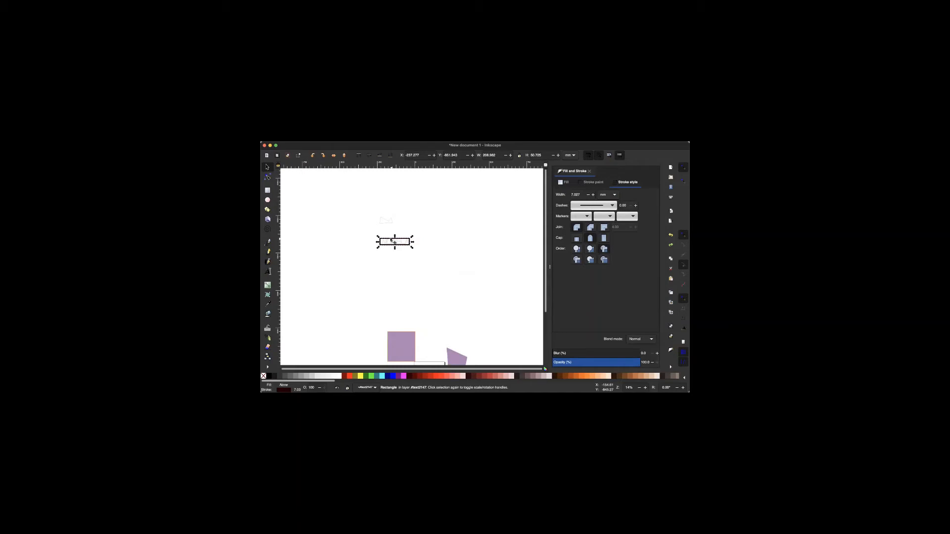
scroll(391, 240, up, 2)
scroll(391, 238, up, 1)
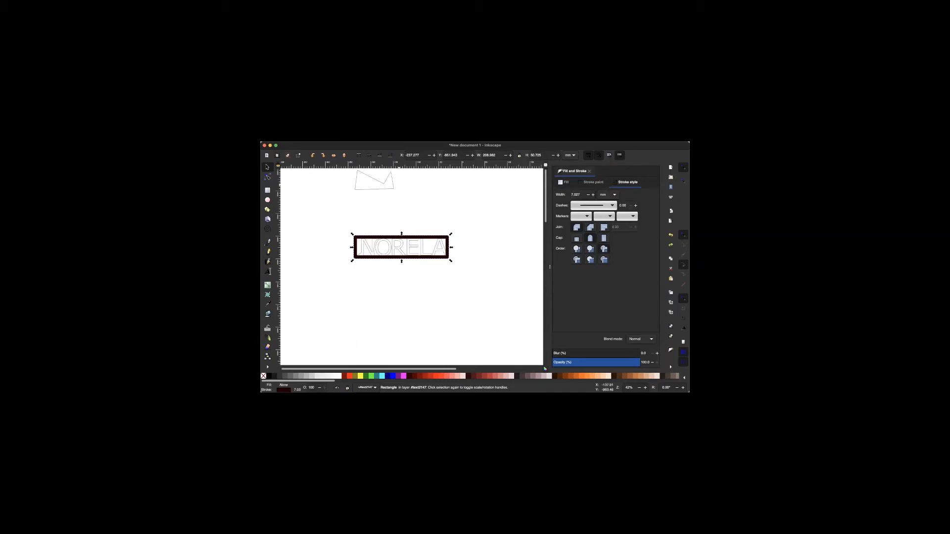
click(350, 139)
mouse_move(365, 139)
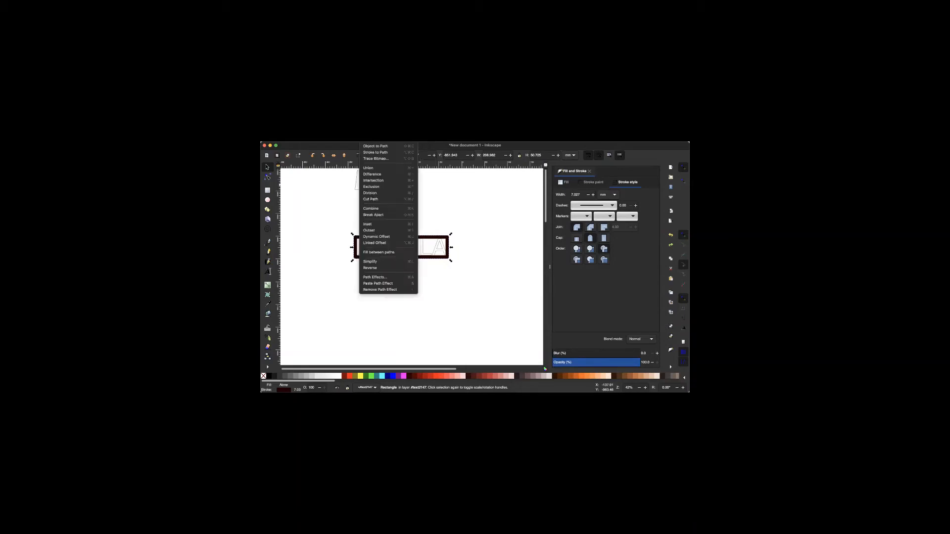
click(373, 153)
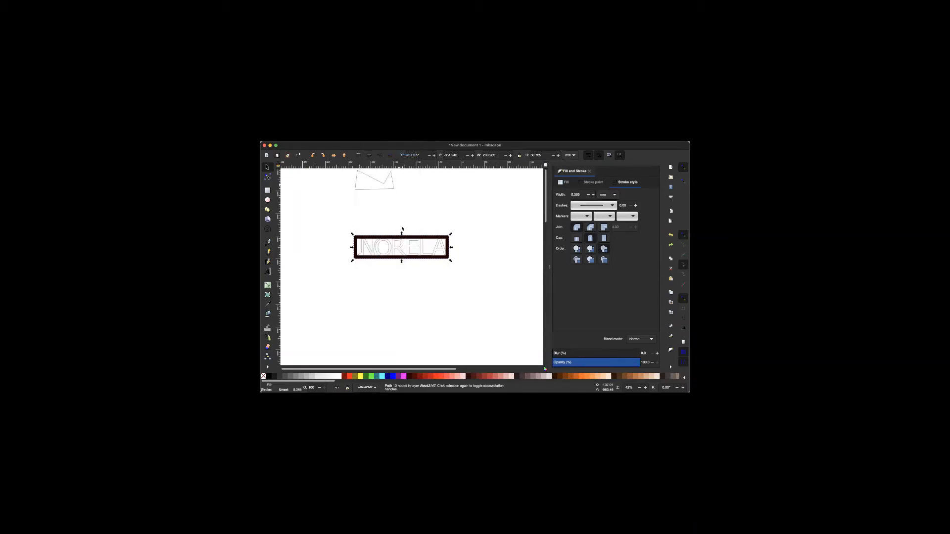
scroll(400, 228, up, 3)
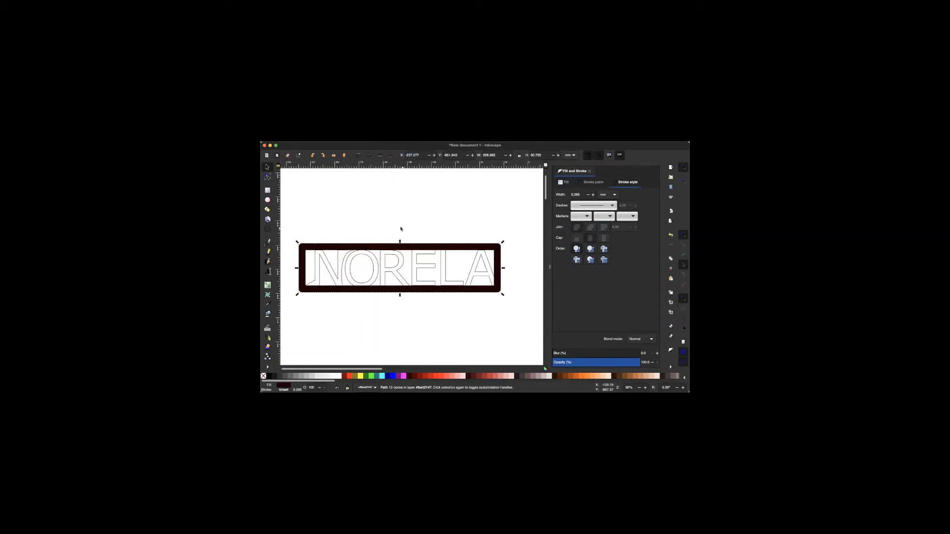
scroll(401, 249, up, 1)
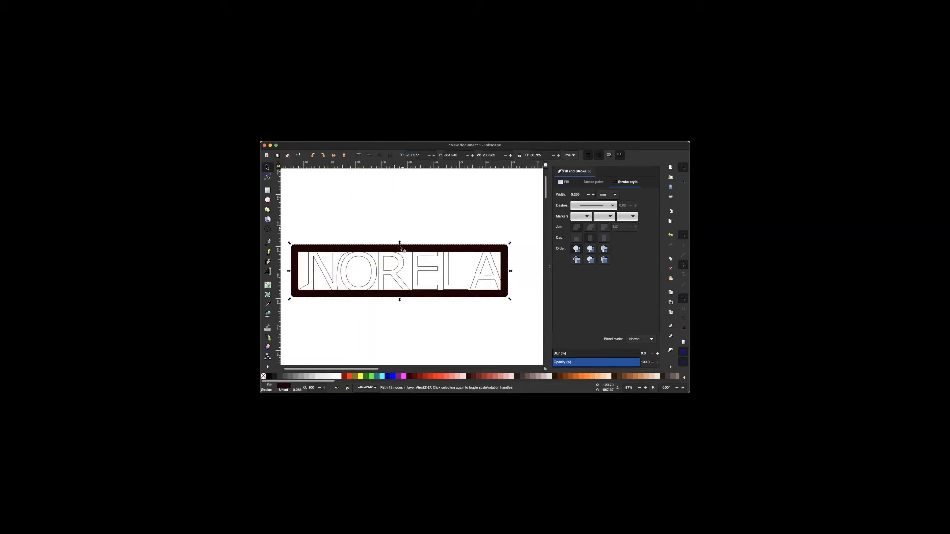
Remove the converted frame's fill and give its path a flat-colour stroke.
key(n)
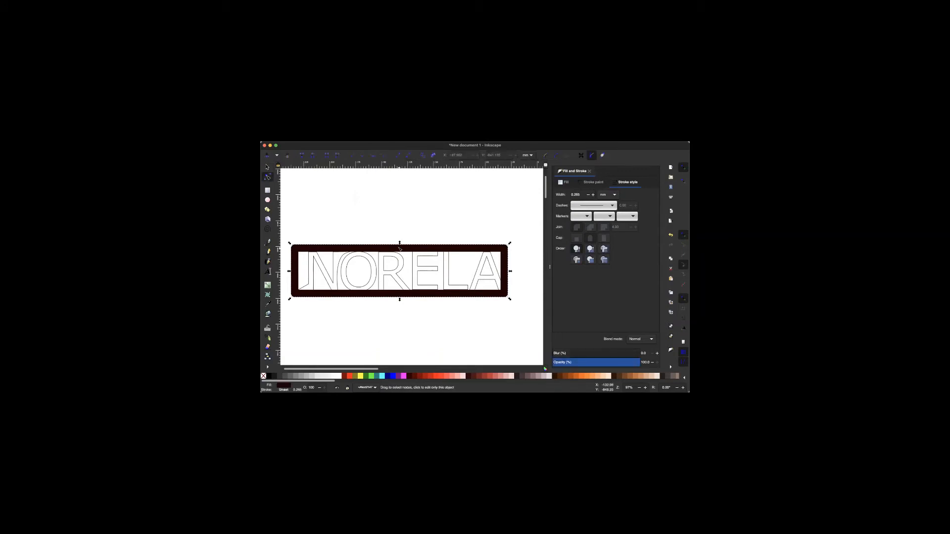
click(291, 195)
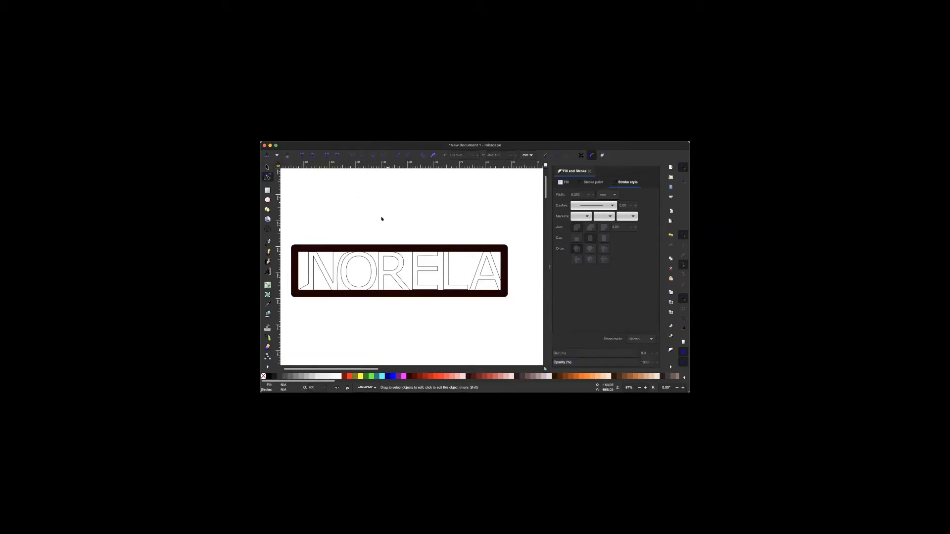
key(s)
click(394, 246)
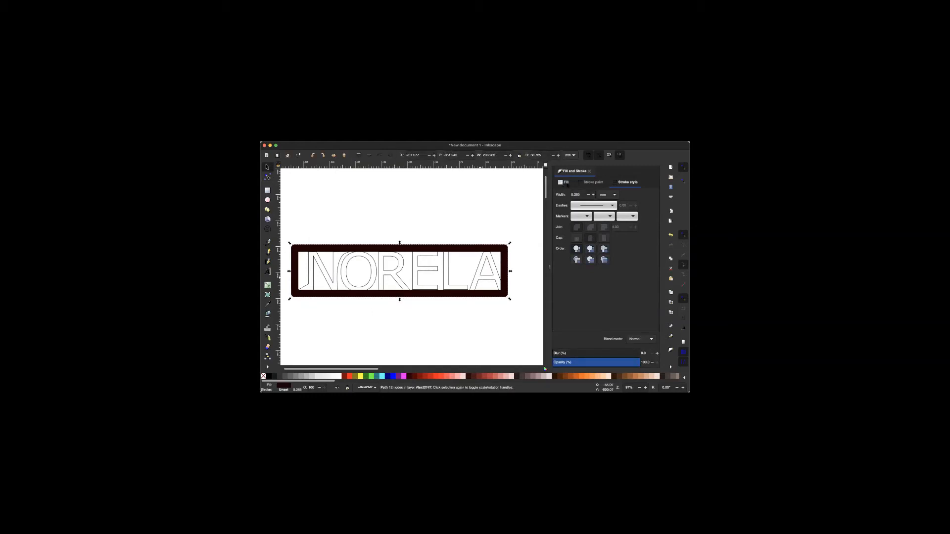
click(563, 183)
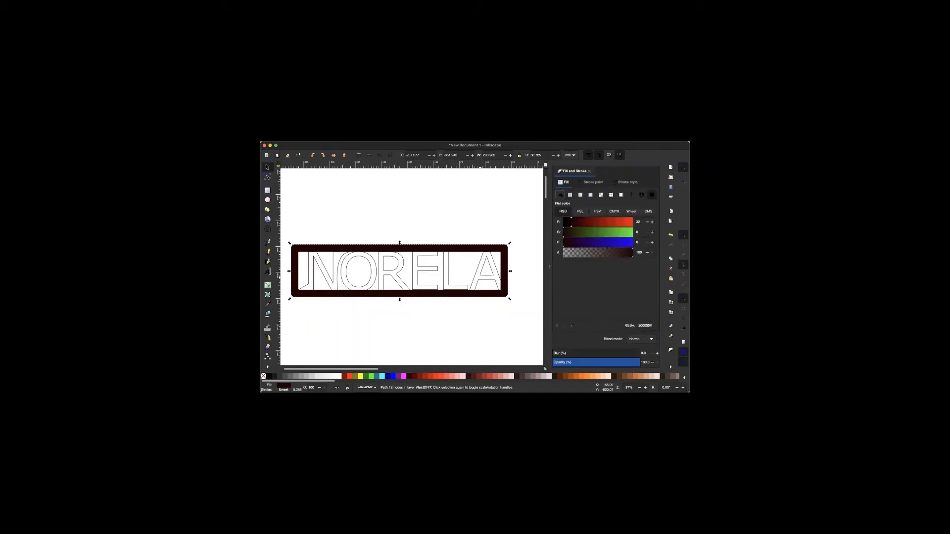
click(559, 194)
click(593, 182)
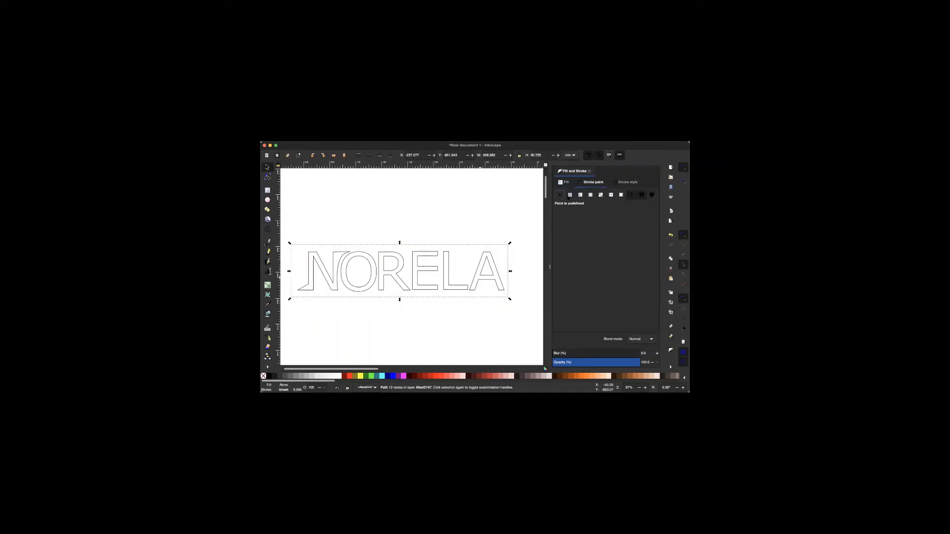
click(570, 195)
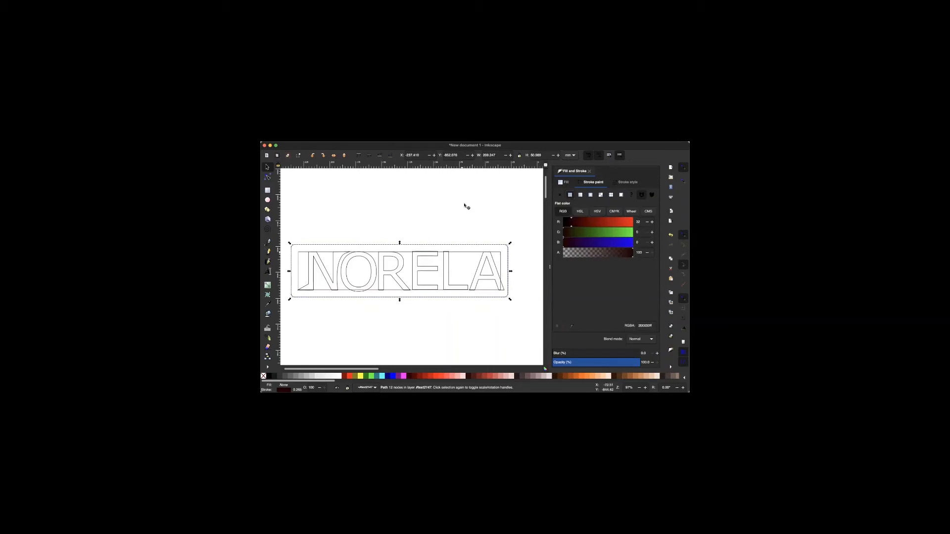
Move the outlined frame above the letters, undo back to the thick-stroked rectangle, and deselect it.
drag(462, 253, 464, 188)
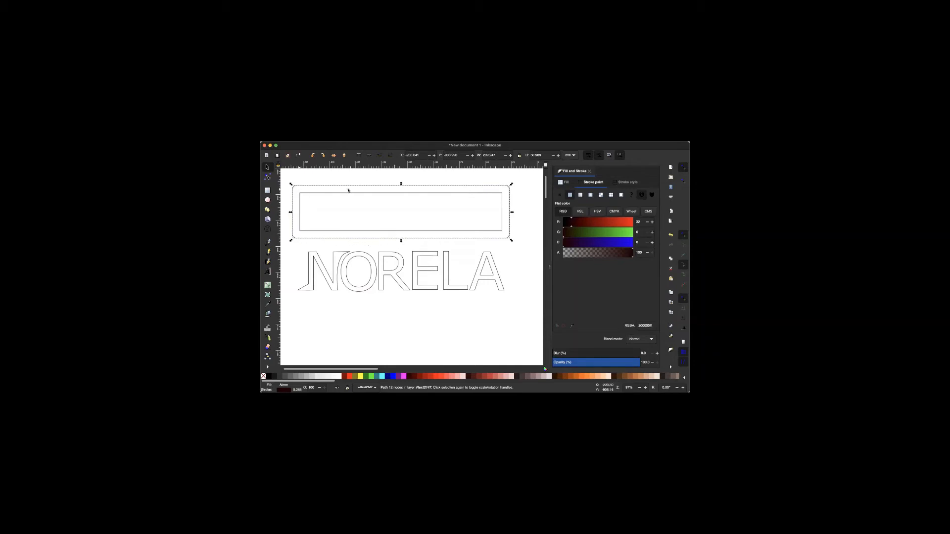
key(alt)
key(super+z)
key(super+z)
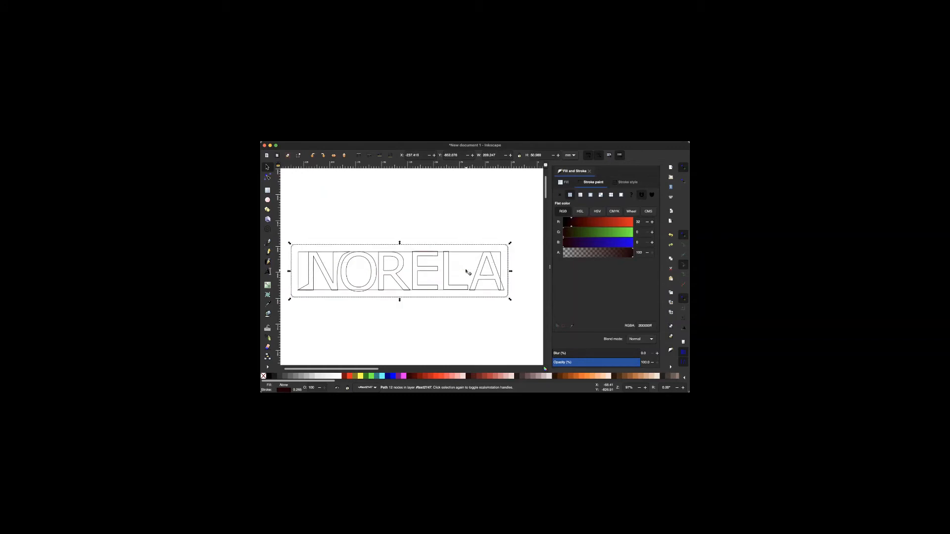
key(super+z)
key(super+z)
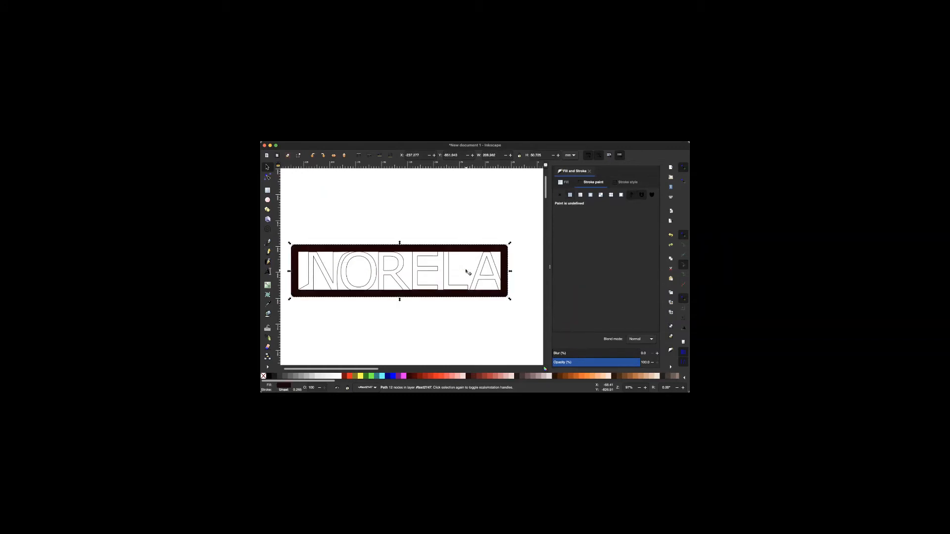
key(Escape)
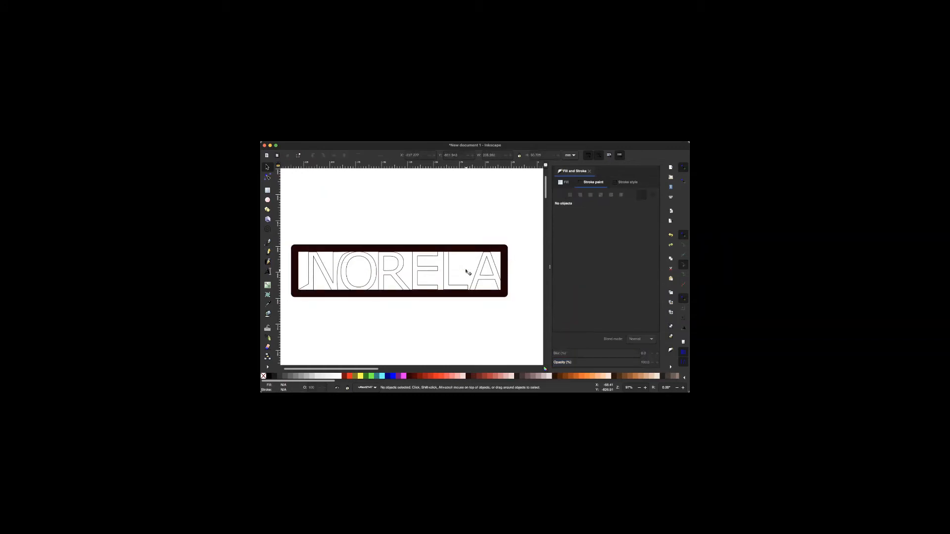
Move the thick rectangle frame above the NORELA letters and convert its stroke to a path.
click(432, 250)
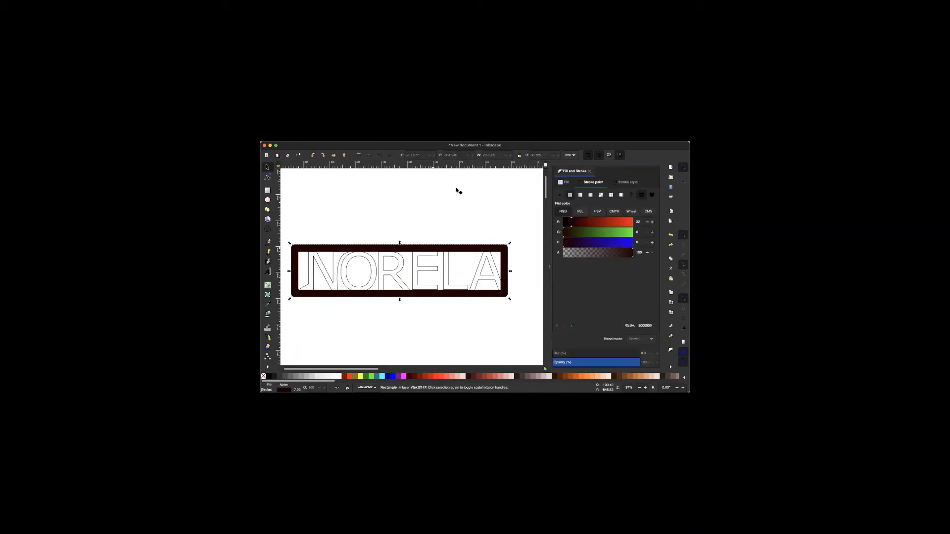
drag(450, 245, 459, 177)
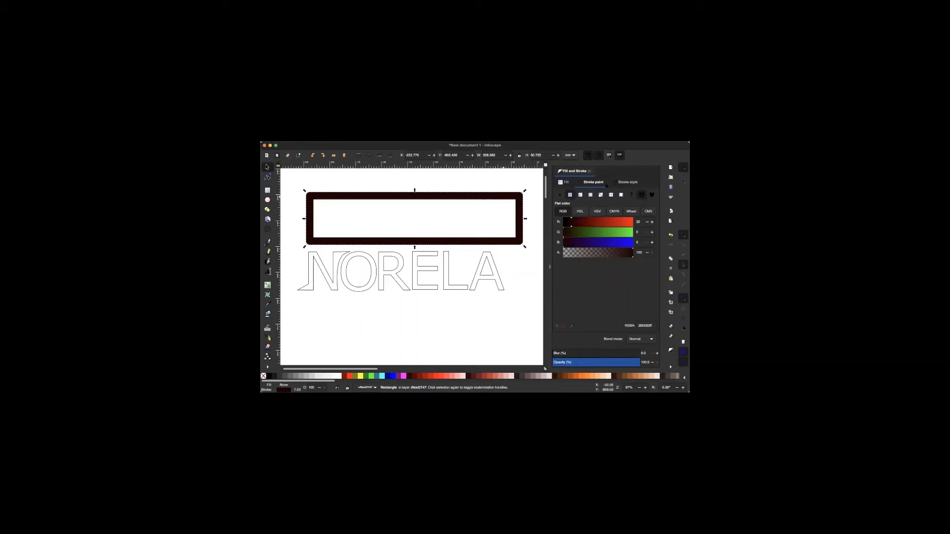
click(627, 182)
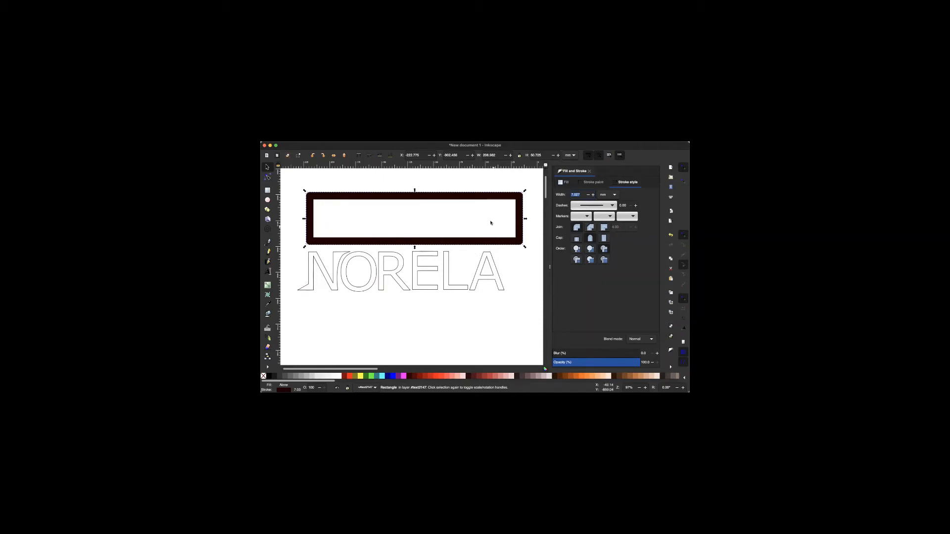
key(ctrl+shift+z)
click(367, 139)
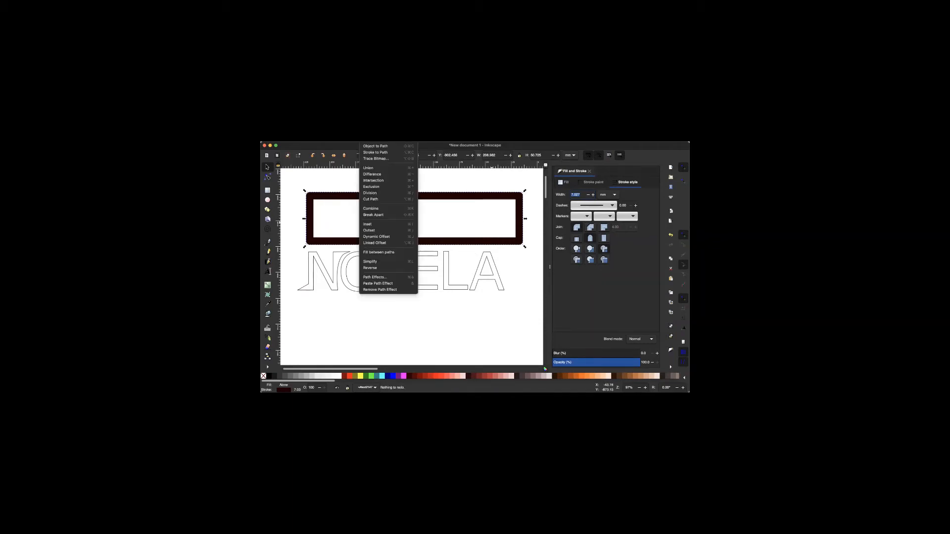
click(374, 152)
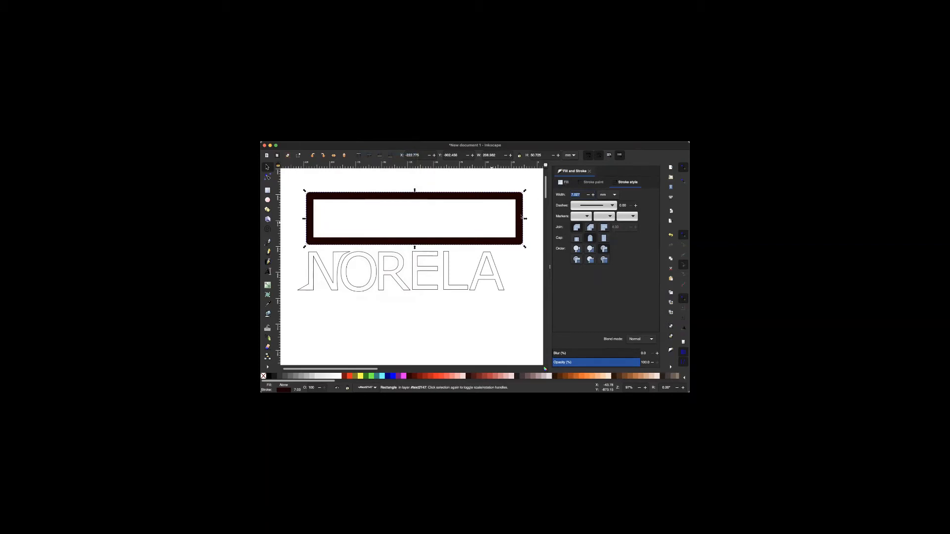
Set the raised frame's fill to none and its stroke paint to flat colour.
key(ctrl+shift+f)
key(ctrl+alt+c)
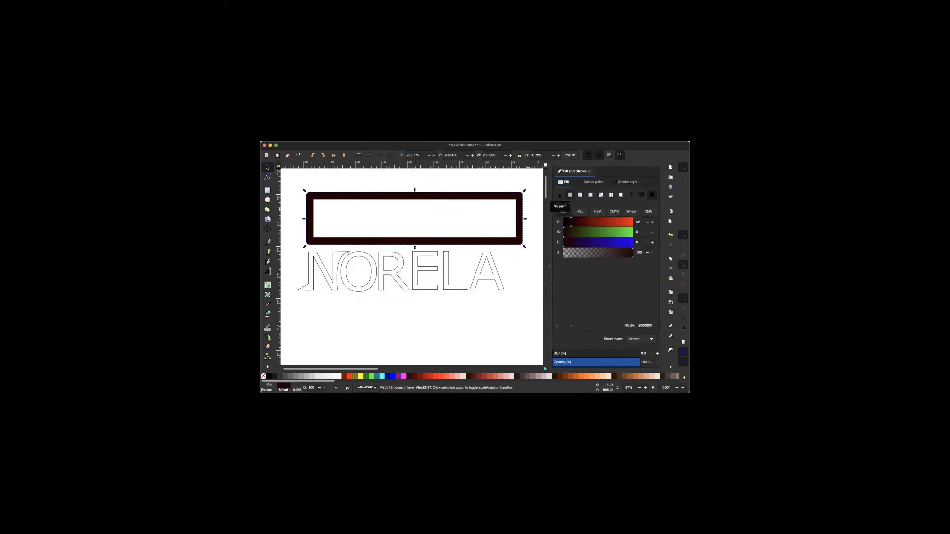
click(560, 195)
click(593, 182)
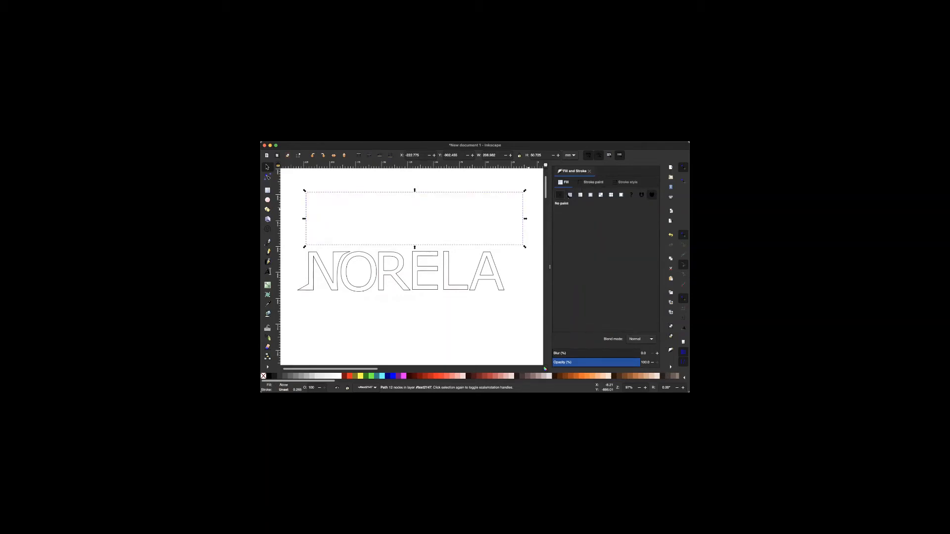
click(569, 195)
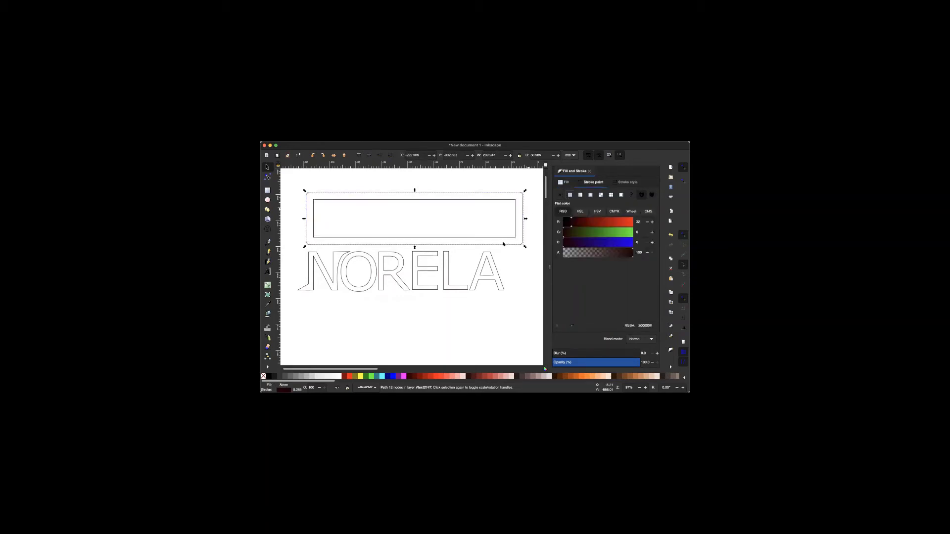
Position the frame back over the letters and reduce its height to about 45 mm so its inner edges overlap them.
drag(498, 254, 492, 295)
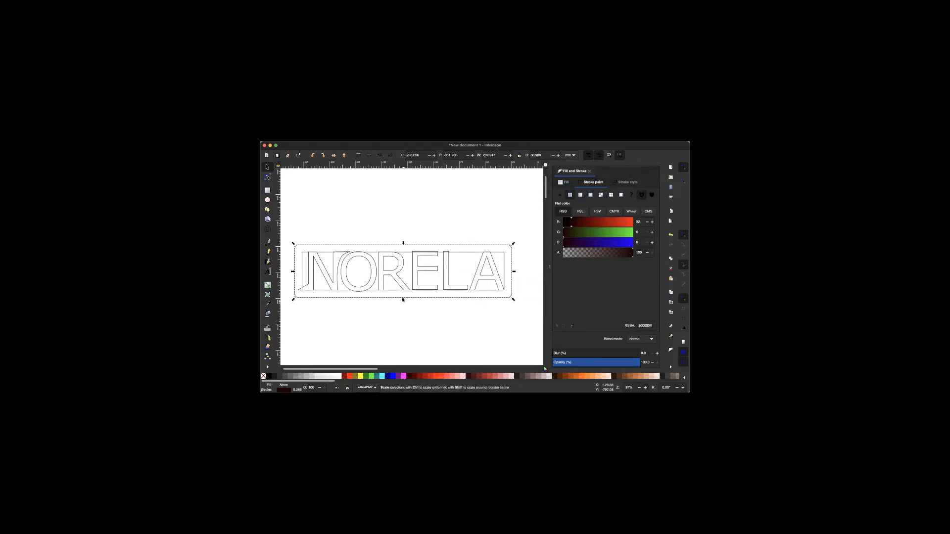
drag(402, 295, 401, 295)
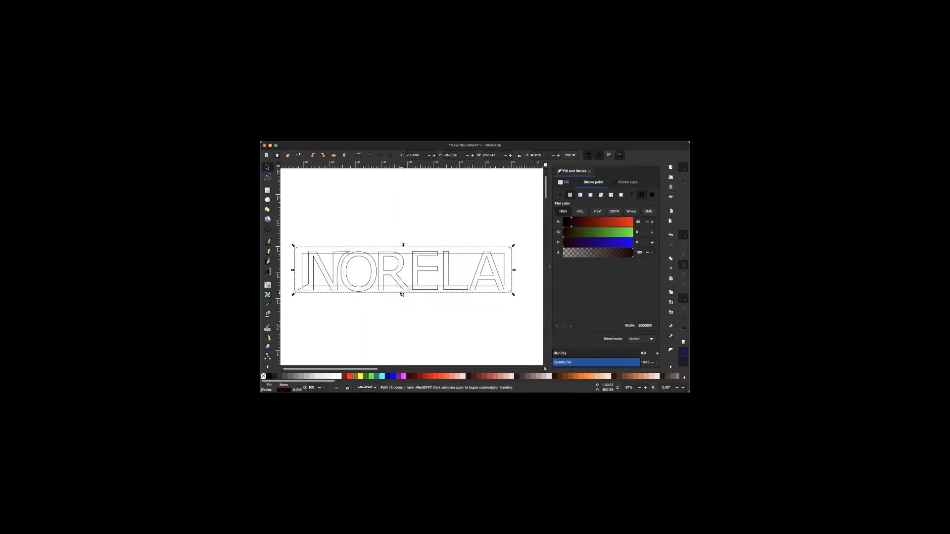
key(Down)
key(Down)
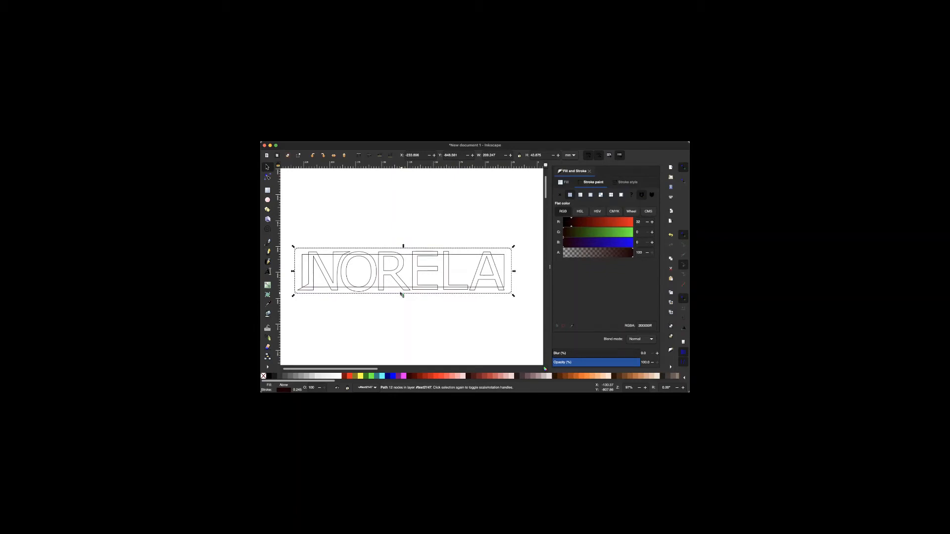
drag(403, 296, 403, 296)
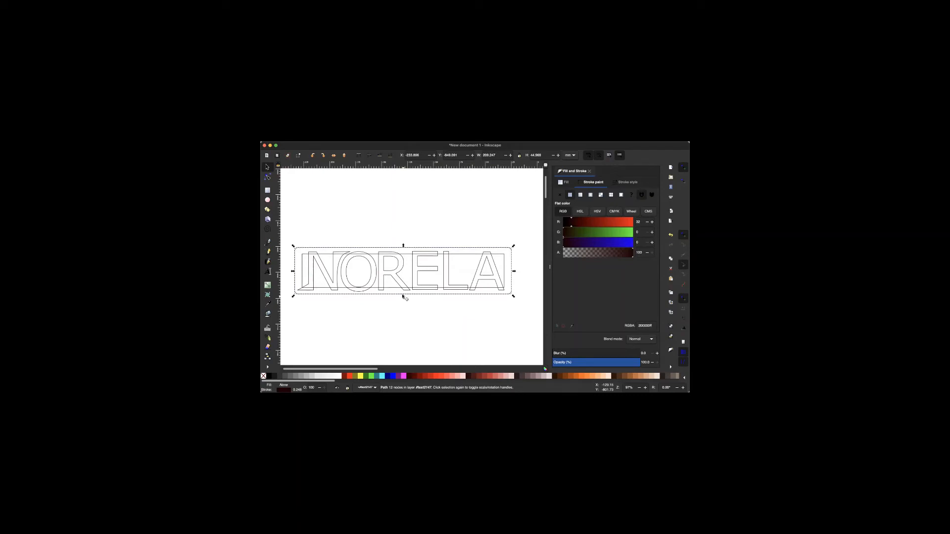
Try uniting all six letters and the outlined frame with Union, and undo the union.
click(285, 230)
mouse_move(285, 230)
mouse_down()
mouse_move(530, 318)
mouse_move(327, 145)
mouse_up()
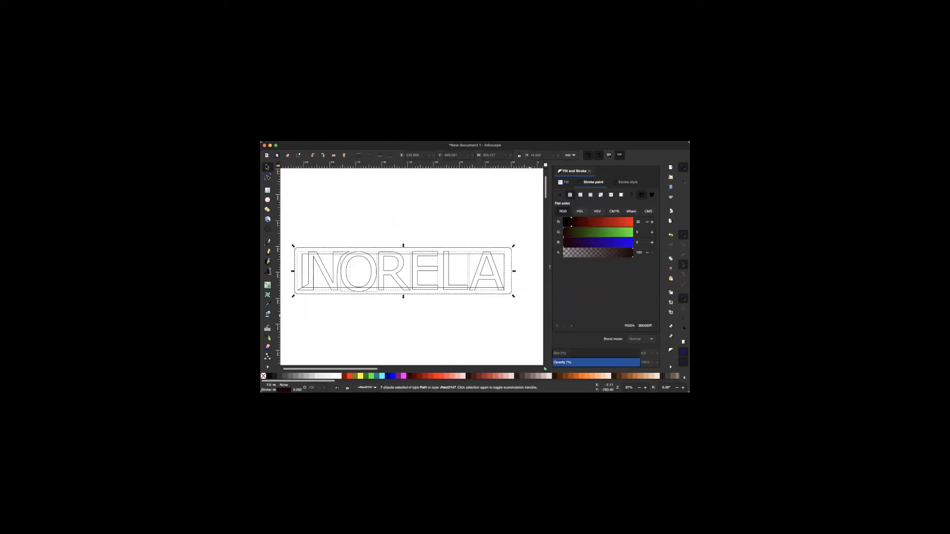
click(366, 139)
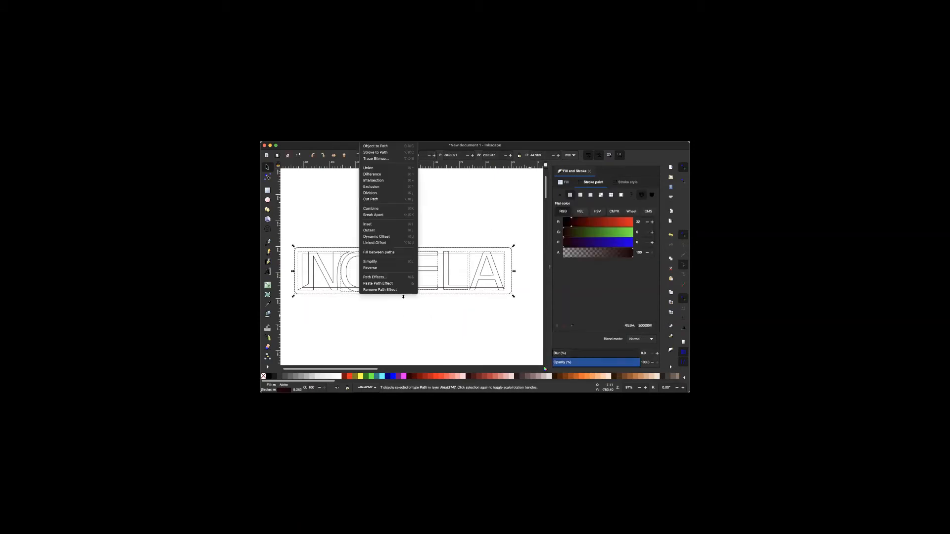
click(377, 168)
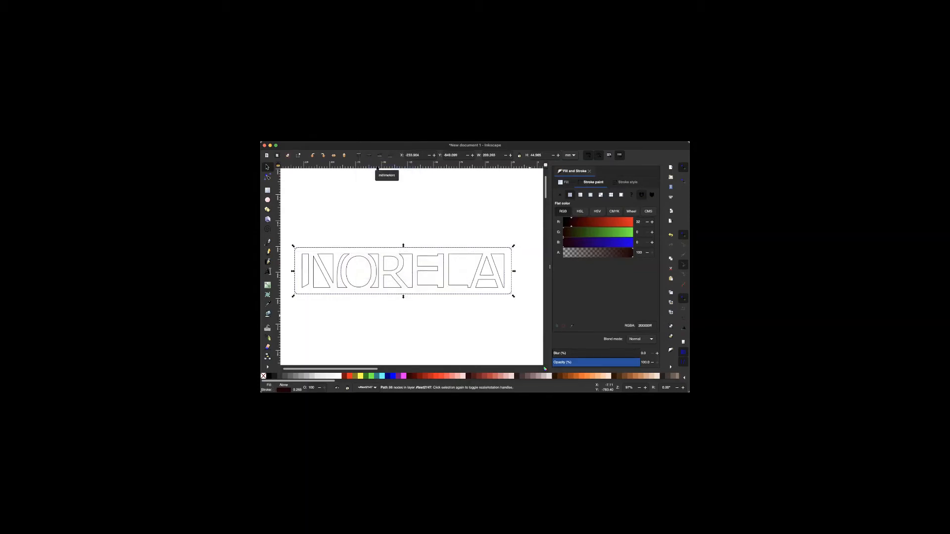
key(ctrl+z)
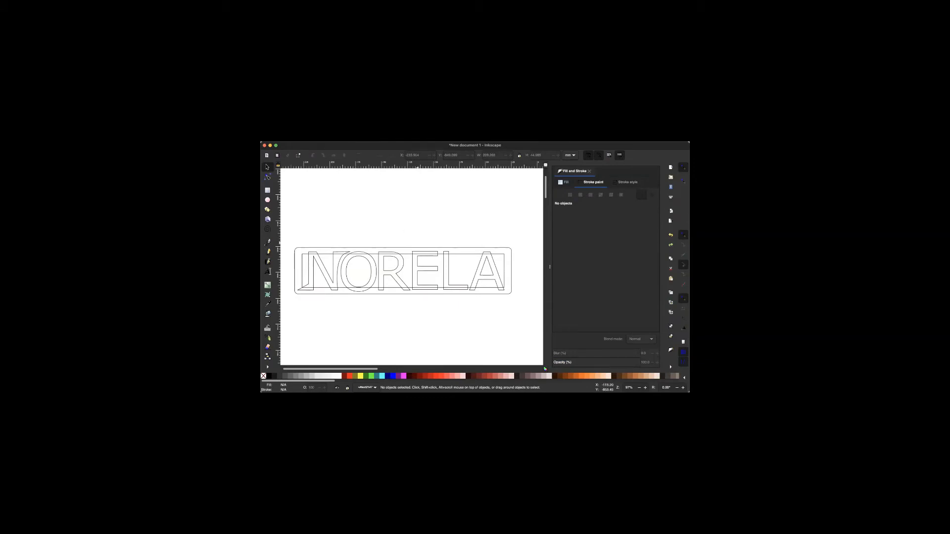
Select all six letters and the outlined frame, and merge them into one path with Union.
mouse_move(281, 235)
mouse_down()
mouse_move(535, 339)
mouse_move(528, 332)
mouse_up()
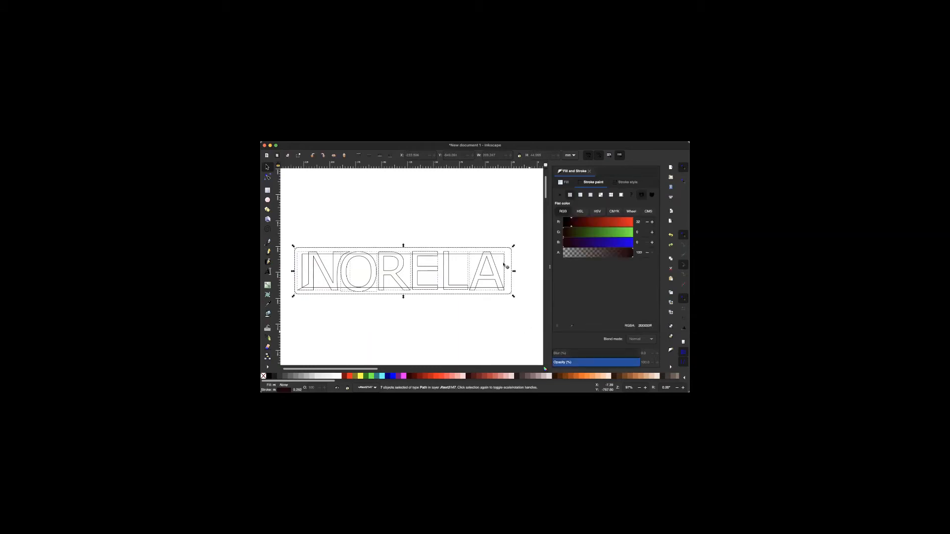
scroll(503, 266, up, 3)
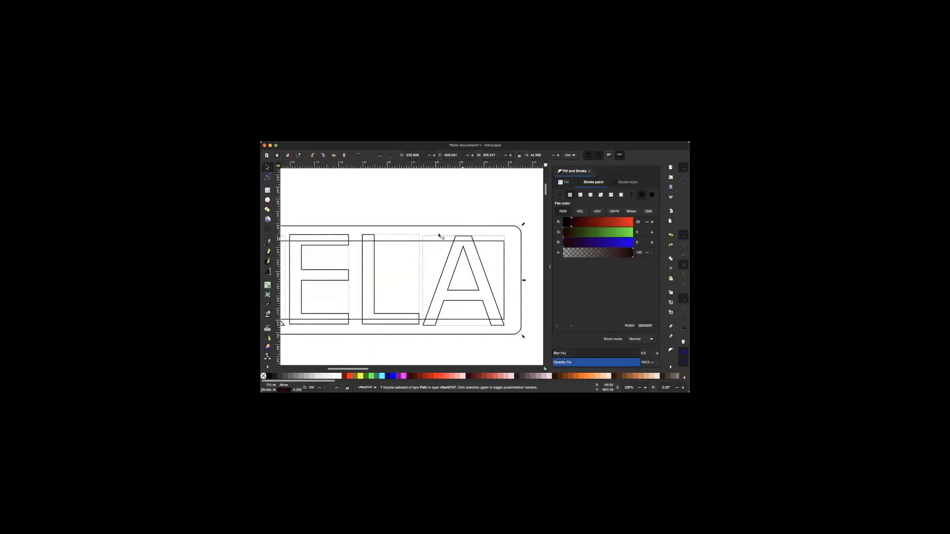
click(367, 141)
click(372, 174)
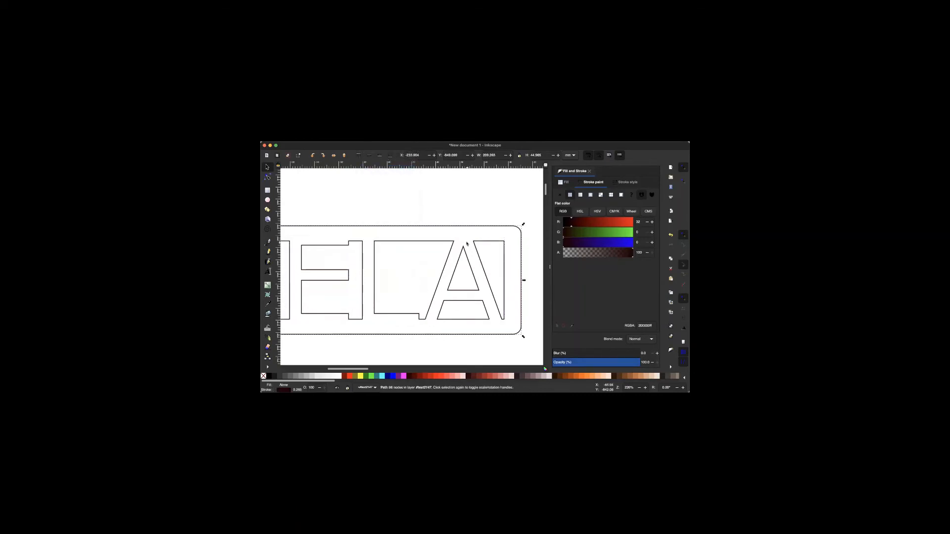
Examine the merged NORELA shape and how its letters join the frame's inner edges.
scroll(467, 243, down, 3)
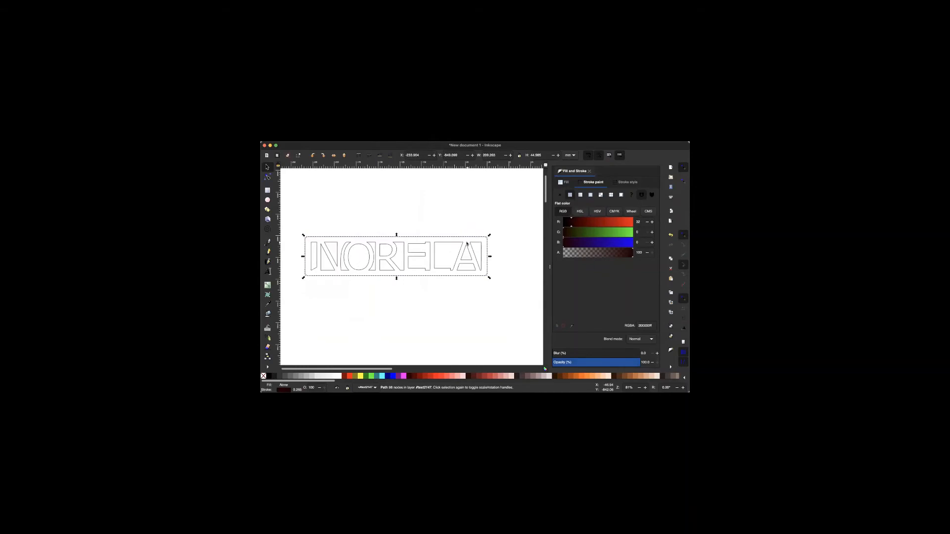
scroll(466, 244, up, 2)
scroll(466, 243, left, 2)
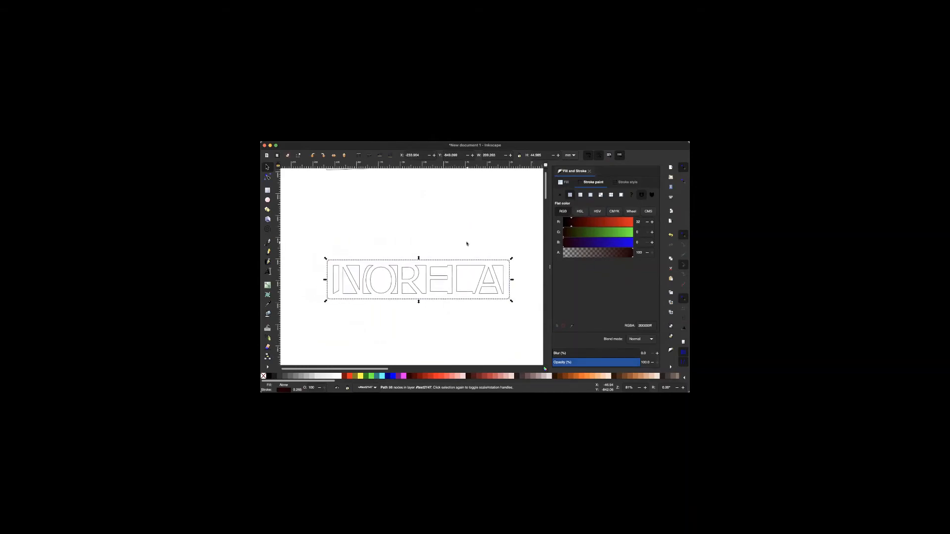
scroll(466, 243, up, 1)
scroll(416, 289, up, 2)
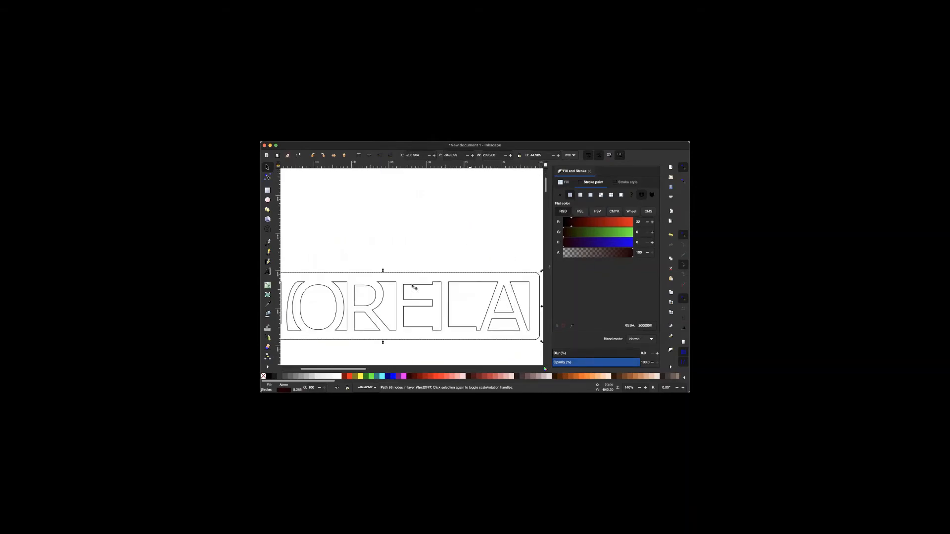
scroll(375, 295, down, 2)
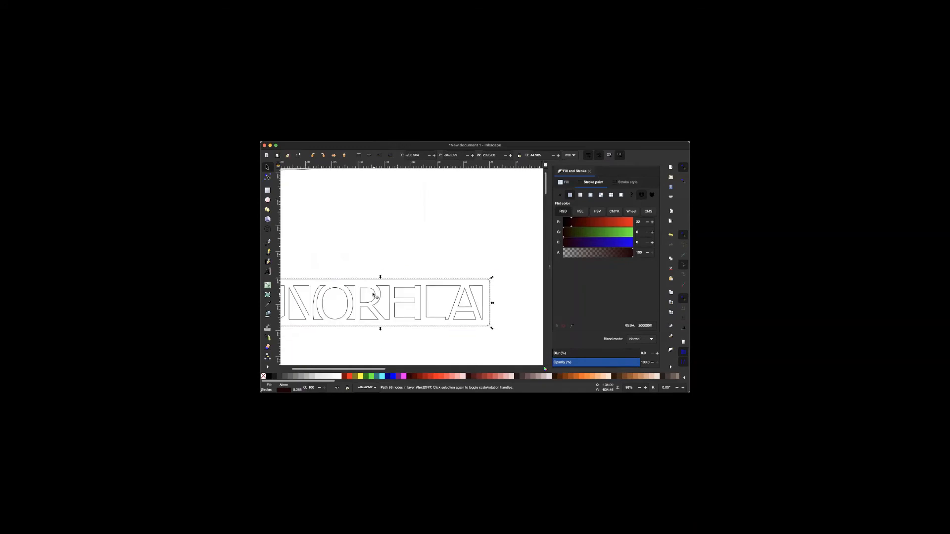
scroll(355, 300, left, 3)
scroll(354, 301, down, 2)
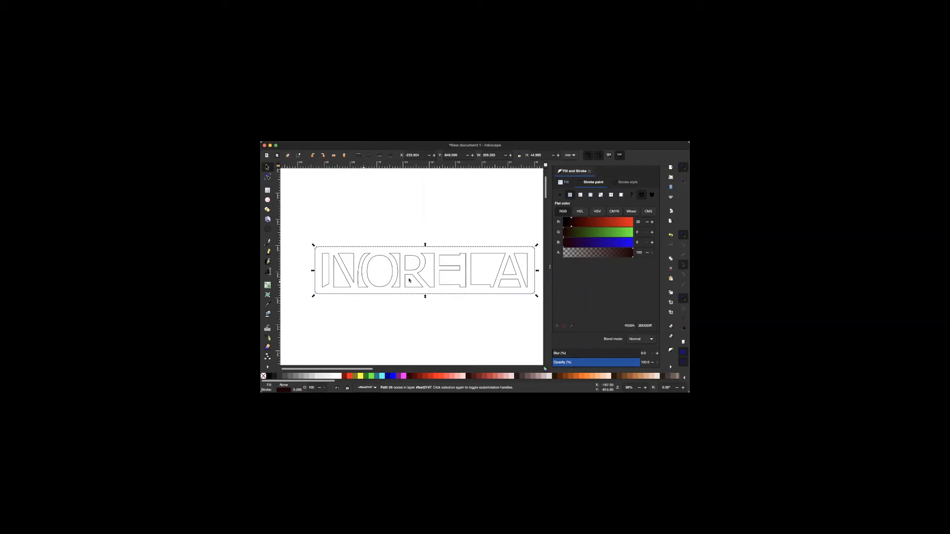
scroll(409, 280, right, 2)
scroll(409, 280, left, 2)
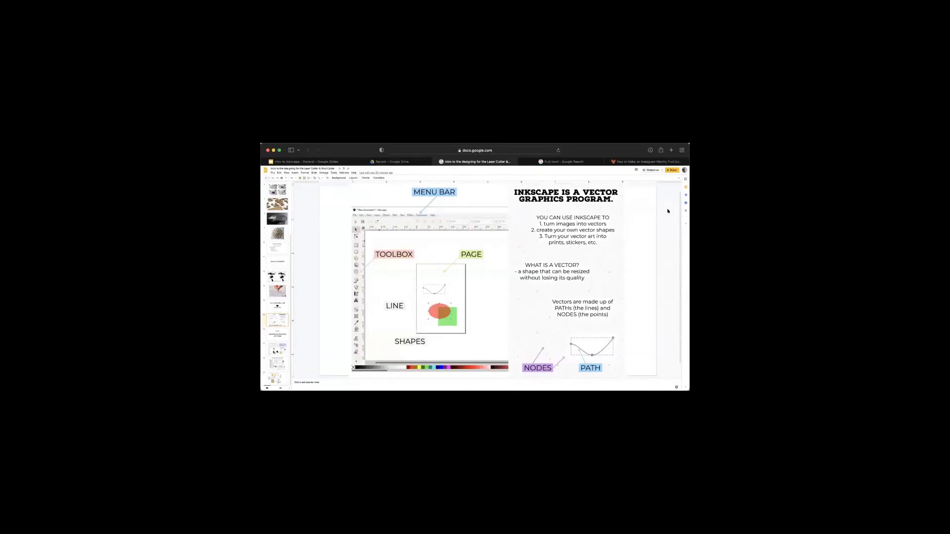
Search Google Images for VINYL STICKER in the web browser and look through the sticker examples.
click(648, 162)
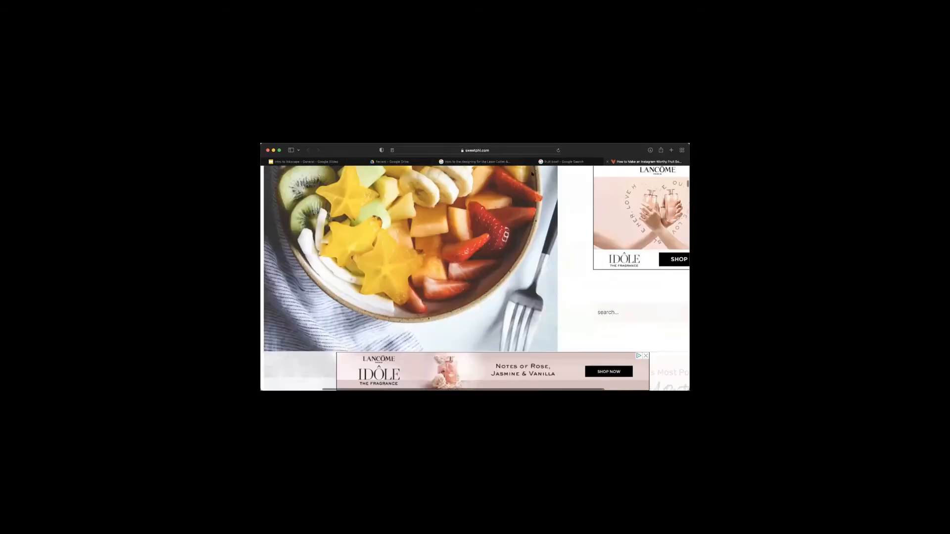
click(392, 150)
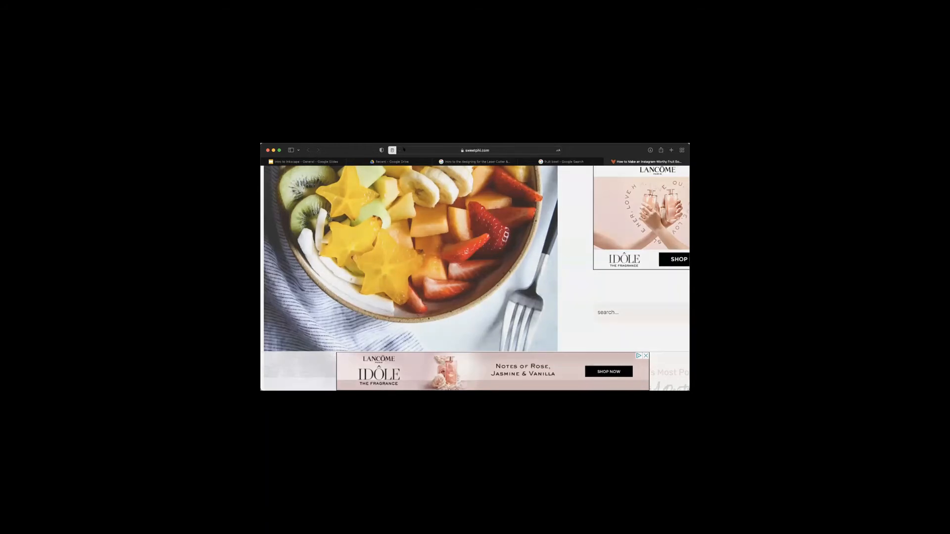
click(416, 151)
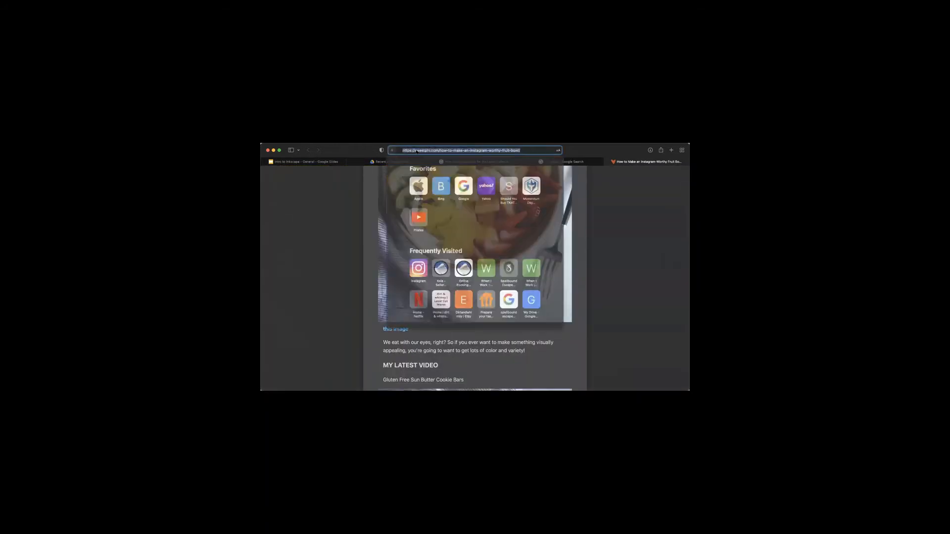
text(VINYL STICKER)
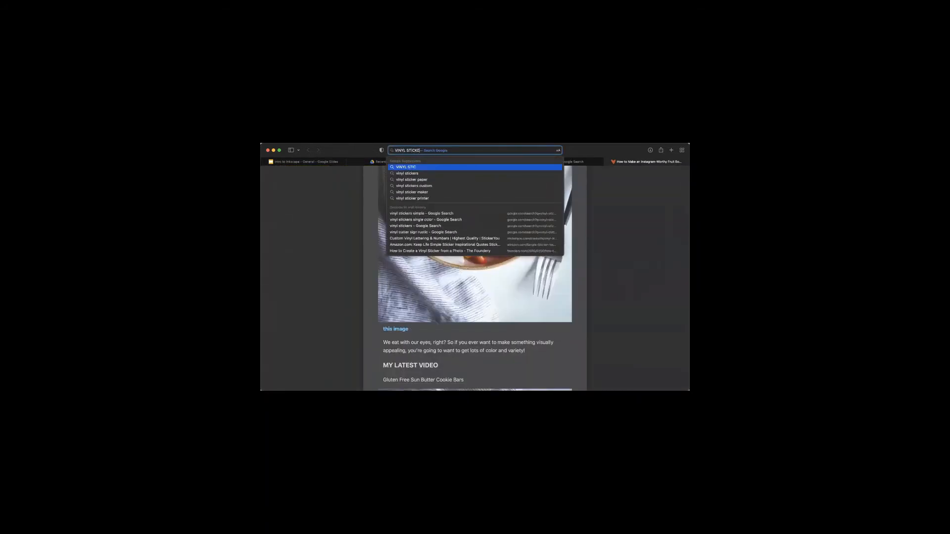
key(Return)
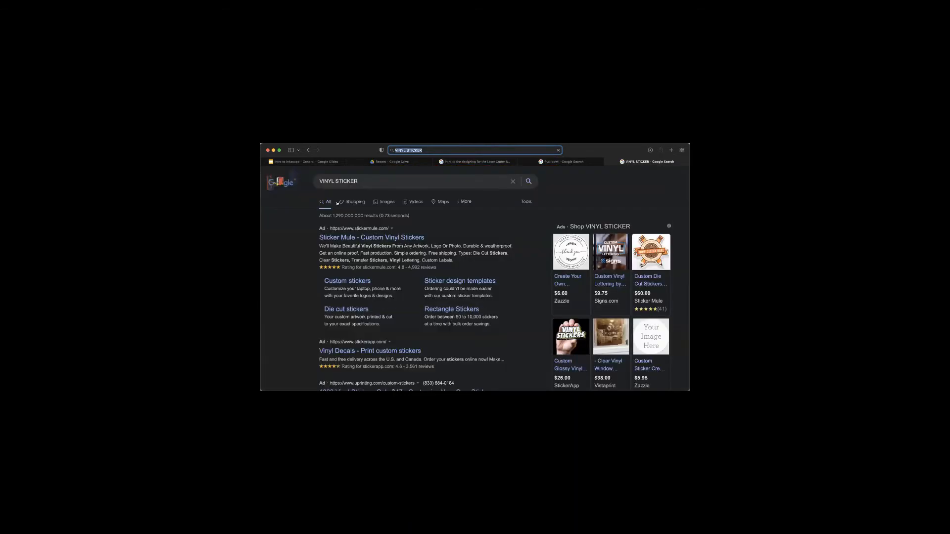
click(381, 202)
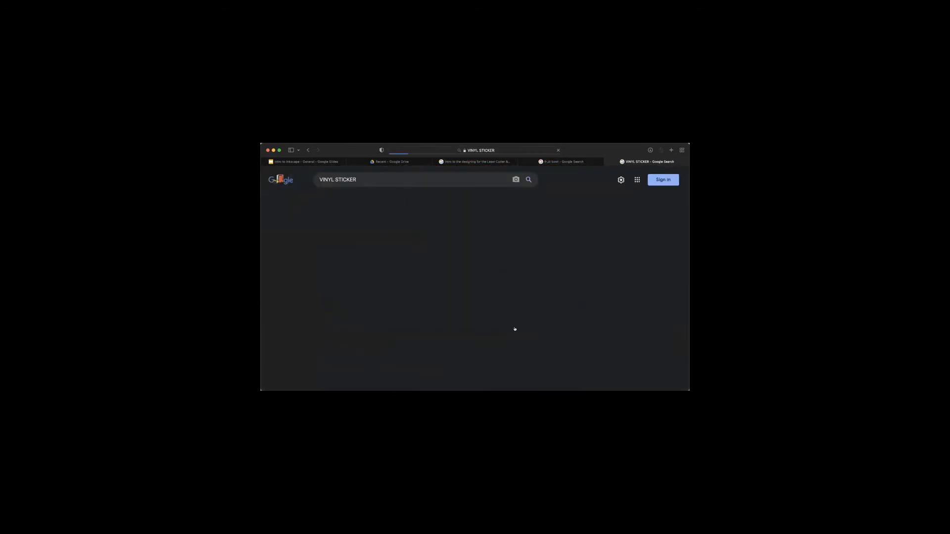
scroll(513, 329, down, 5)
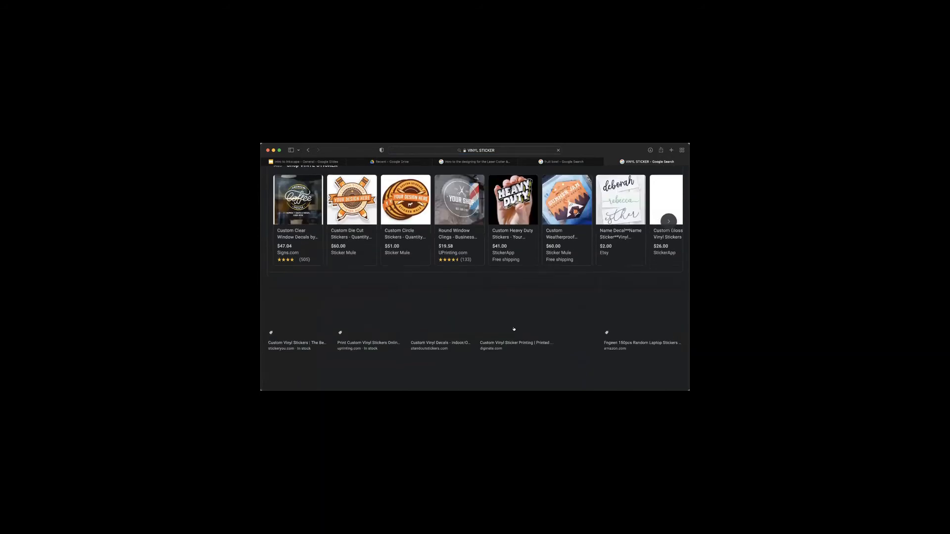
scroll(514, 329, down, 1)
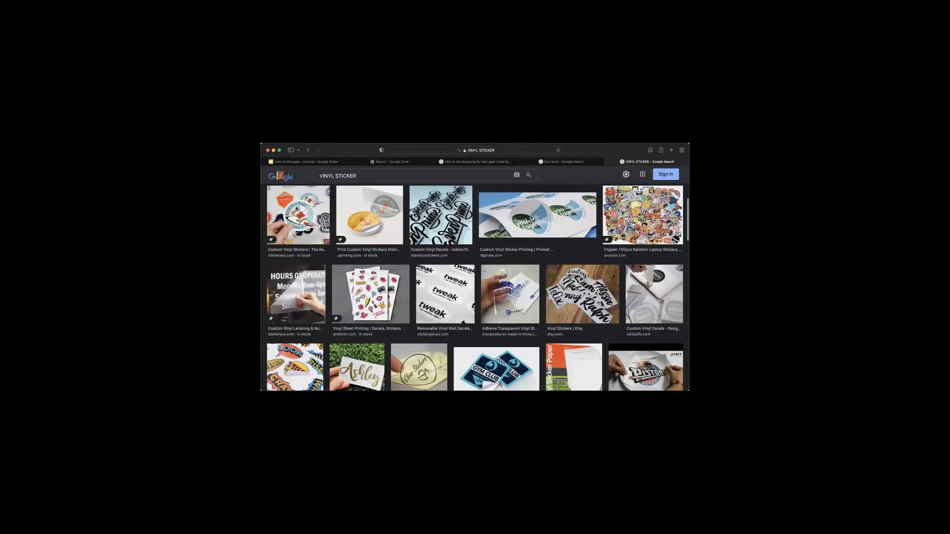
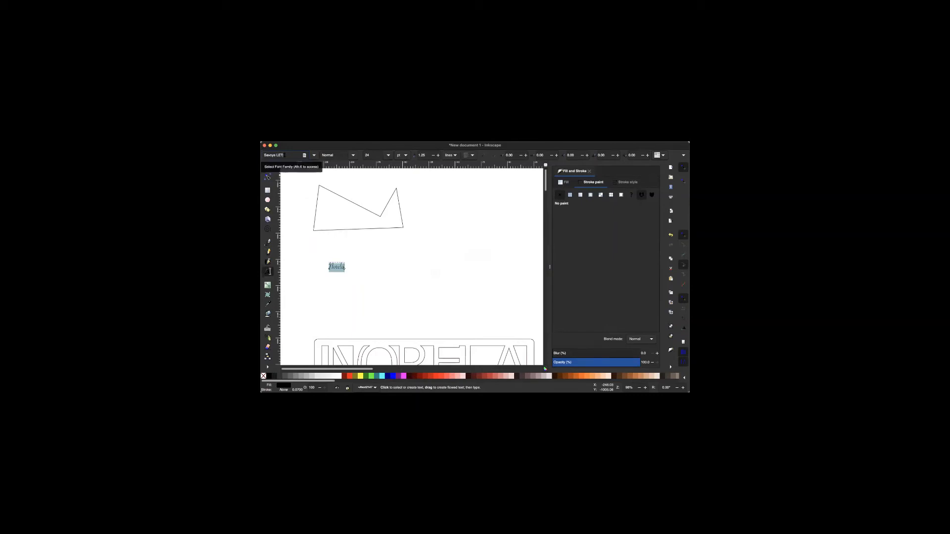
Switch to Inkscape, try several font families on the Norela text, and set it in SignPainter at 72 pt.
scroll(285, 155, up, 2)
scroll(284, 155, down, 2)
scroll(285, 156, up, 2)
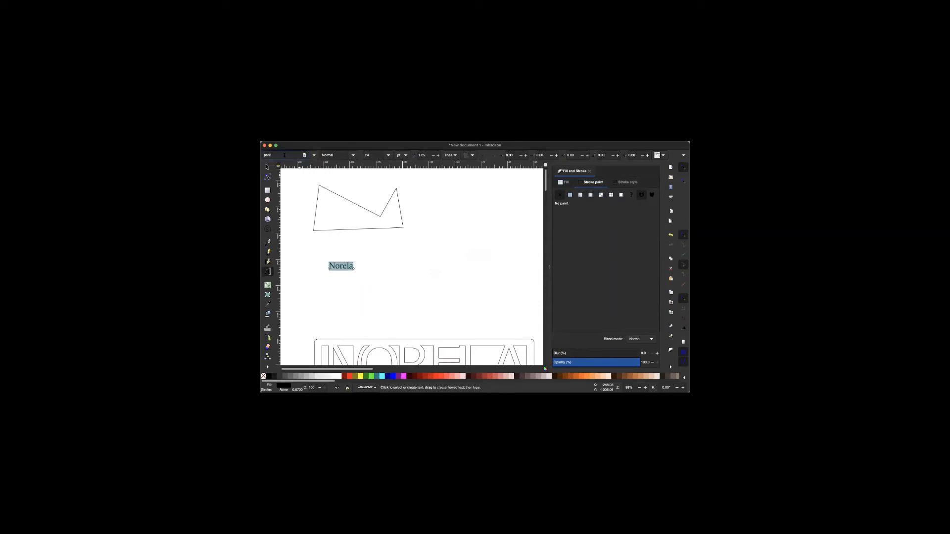
scroll(284, 155, up, 2)
scroll(284, 156, up, 2)
scroll(284, 156, up, 4)
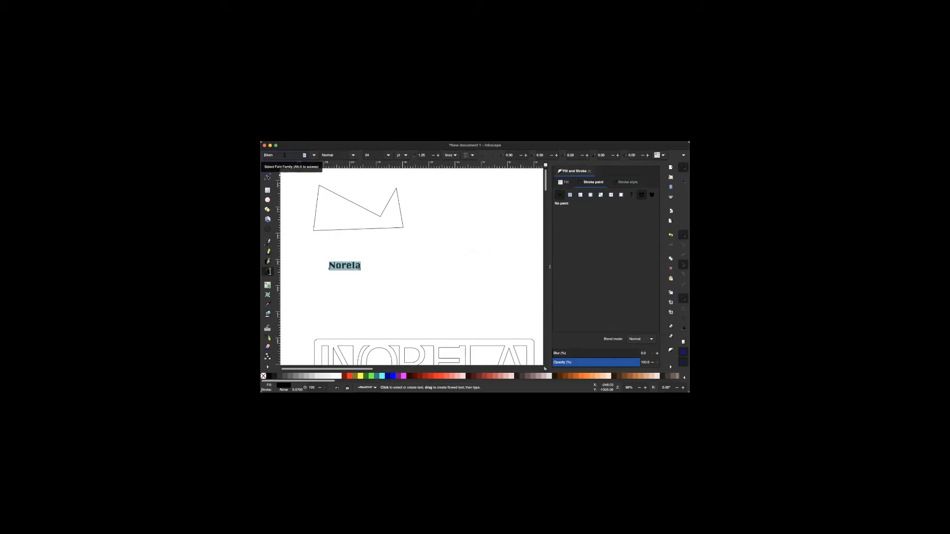
scroll(285, 156, up, 1)
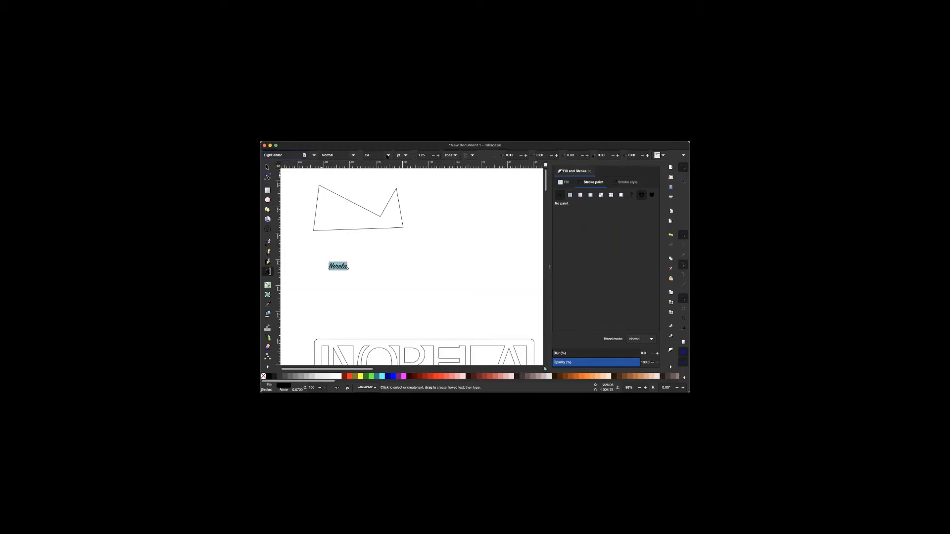
click(365, 304)
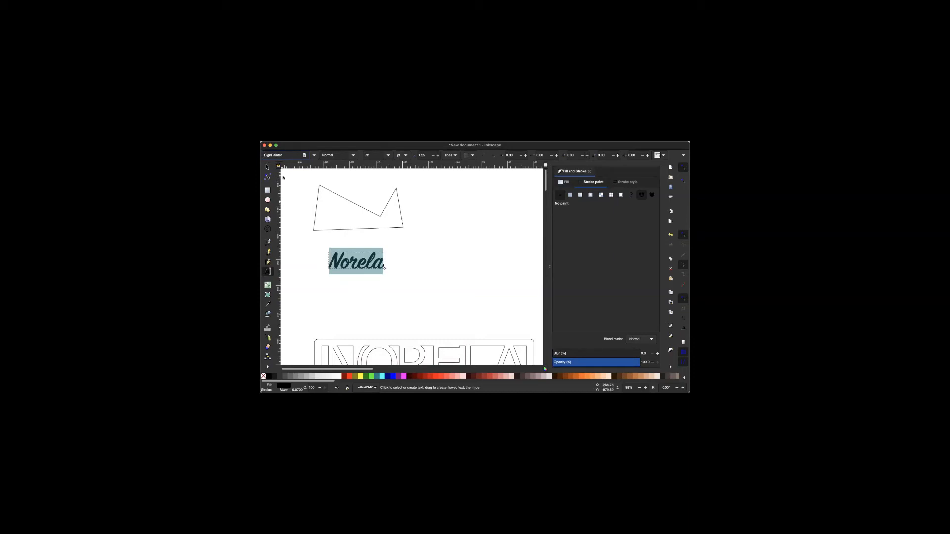
Try selecting individual letters inside the script Norela text, highlight the letters ore, and drop the selection.
click(267, 168)
scroll(372, 268, up, 2)
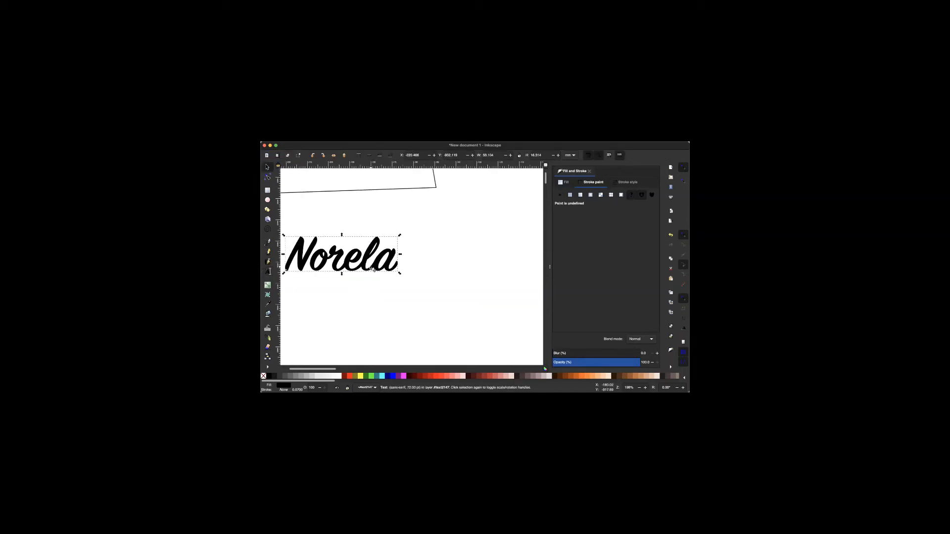
scroll(372, 269, left, 3)
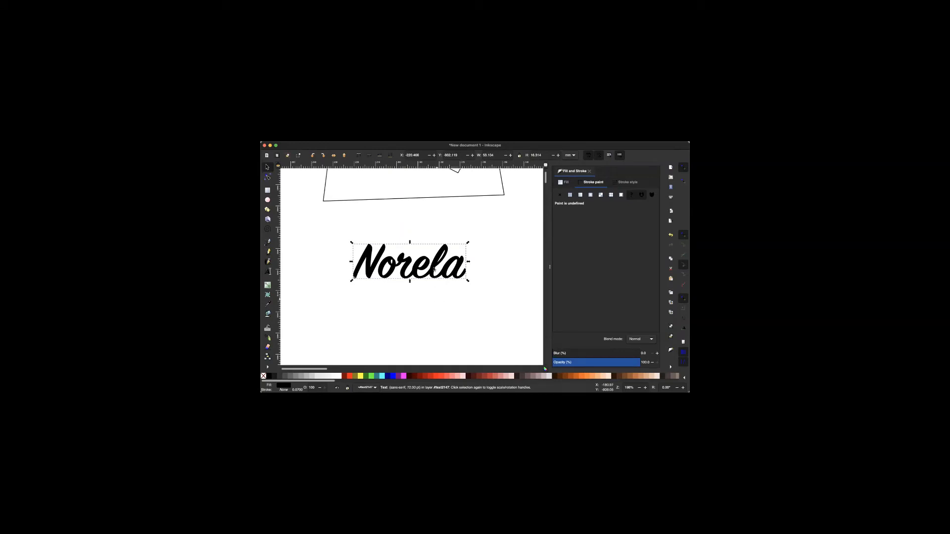
key(Escape)
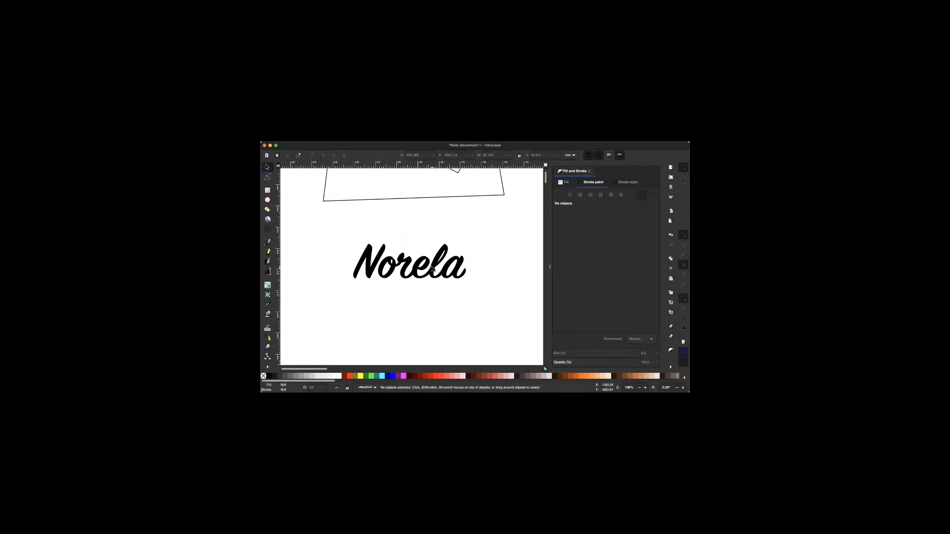
double_click(432, 269)
double_click(428, 270)
click(428, 270)
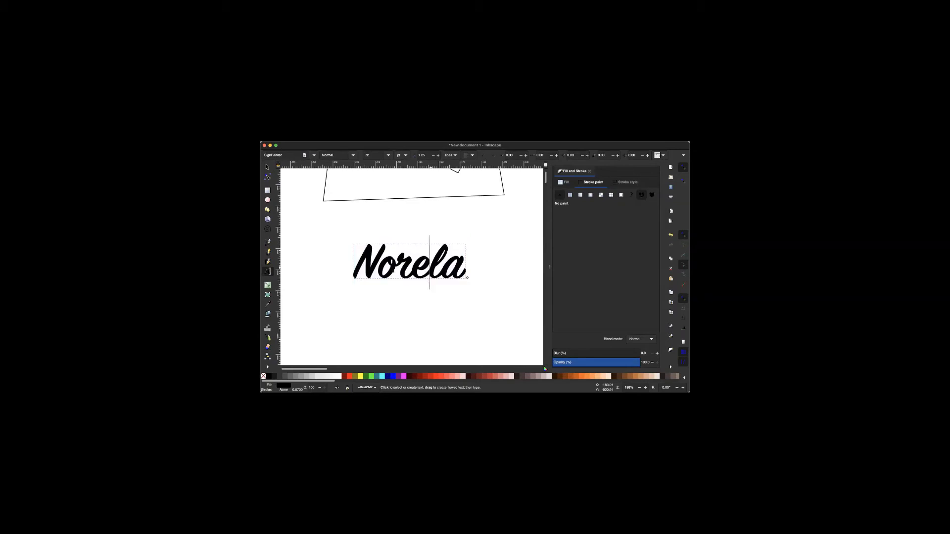
click(388, 269)
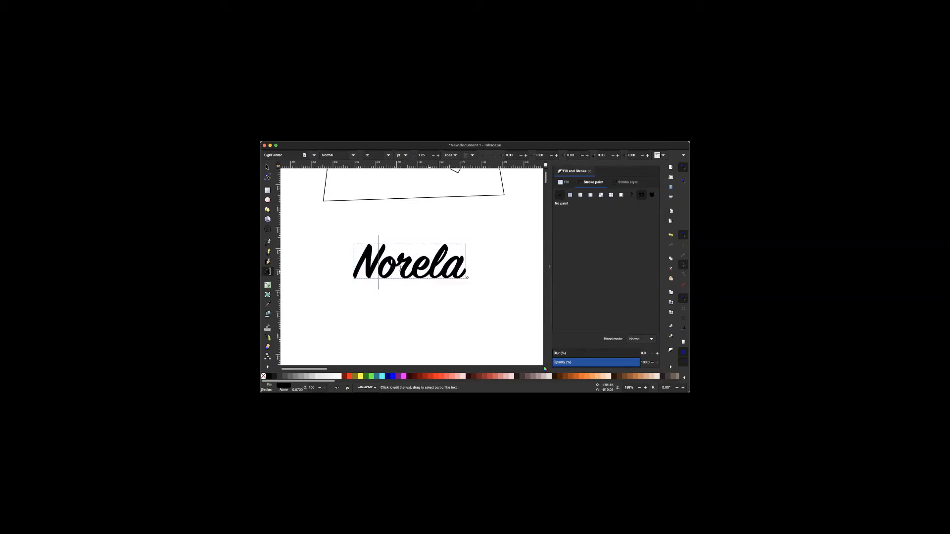
drag(428, 269, 394, 267)
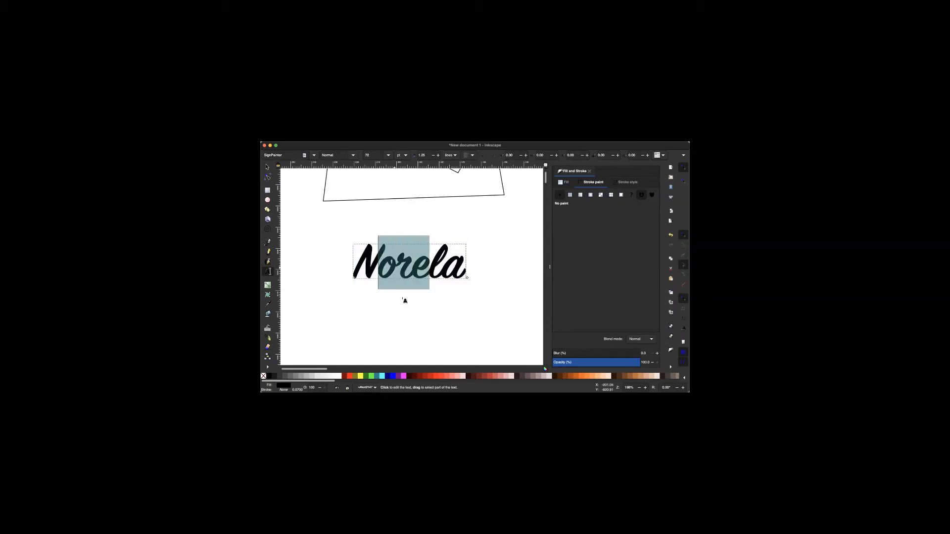
key(Escape)
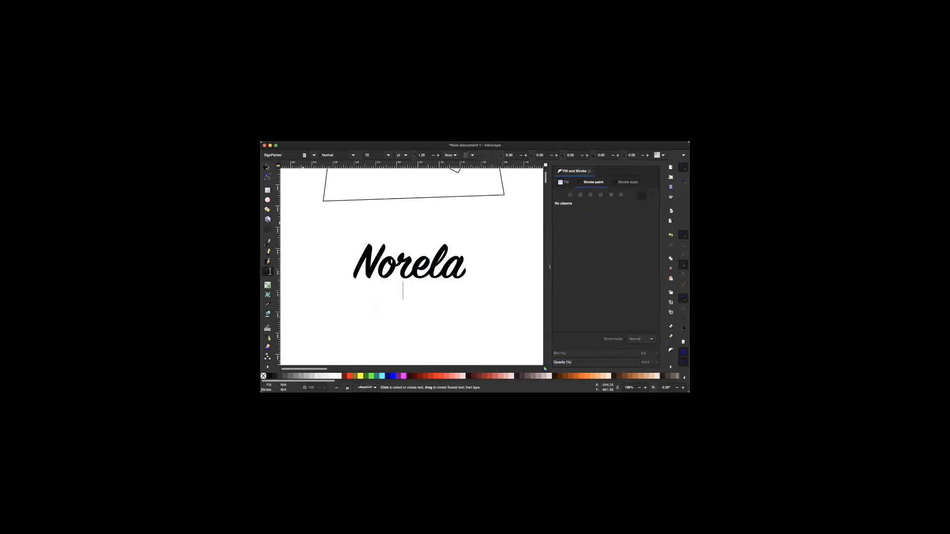
Convert the script Norela text object to paths with Object to Path.
key(s)
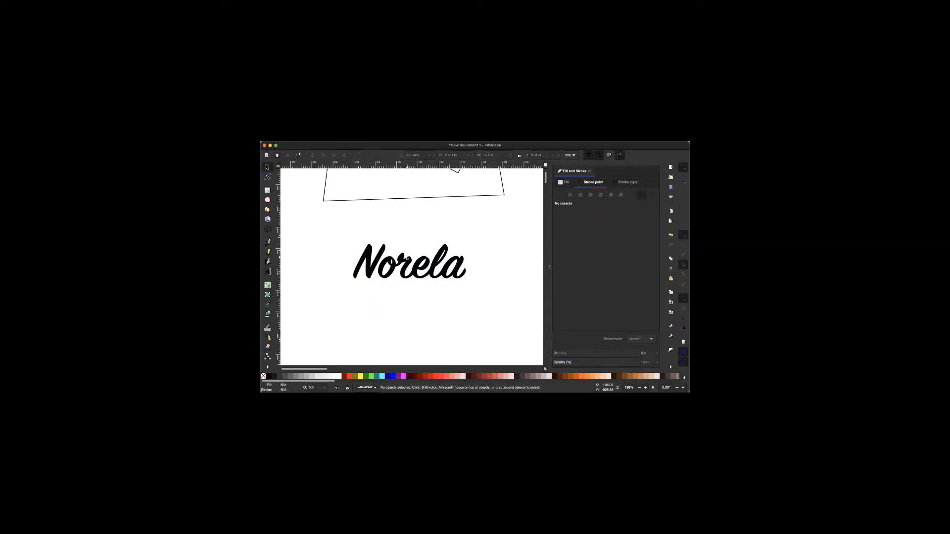
click(410, 264)
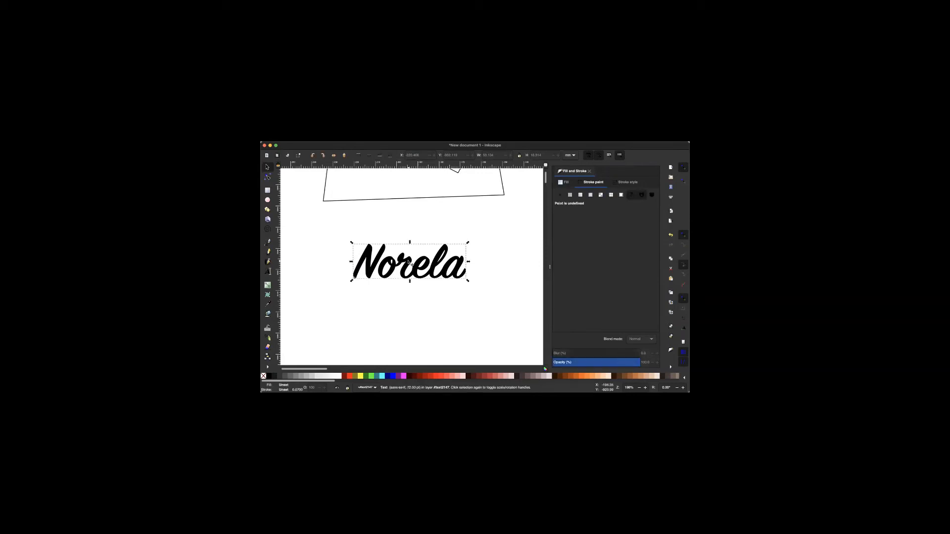
click(371, 142)
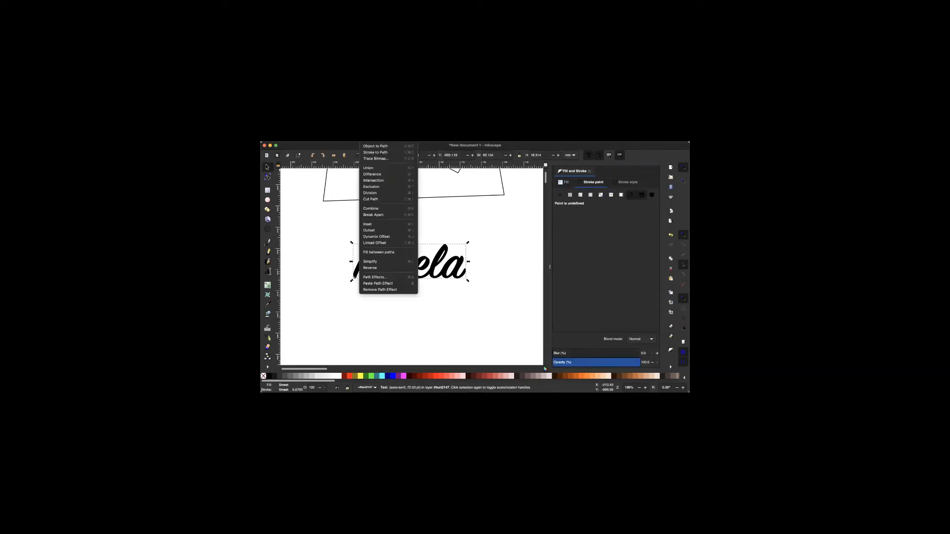
click(371, 146)
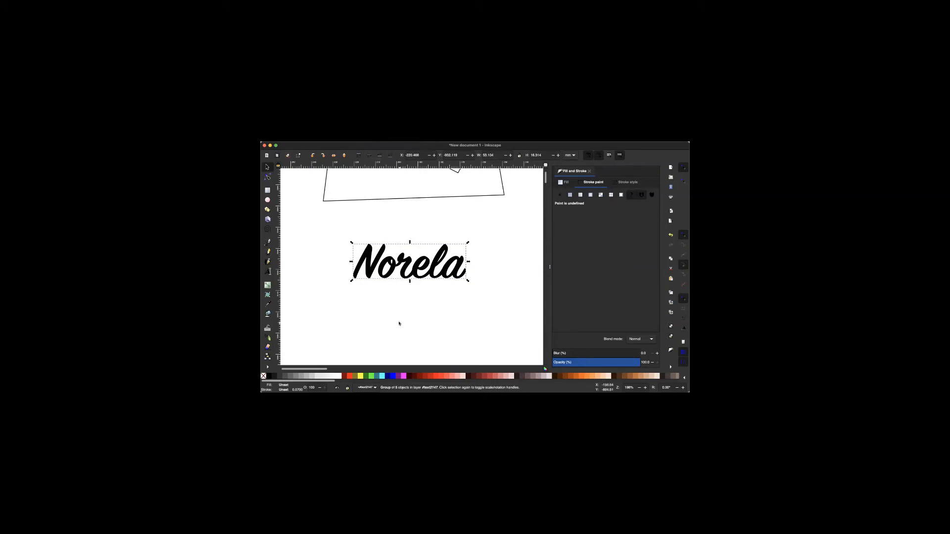
click(399, 324)
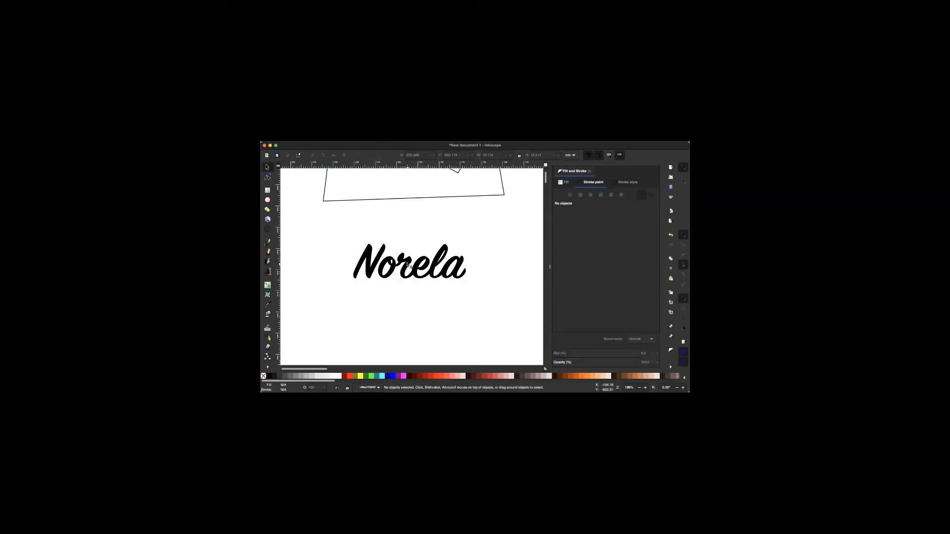
Enter the converted Norela group and display the nodes of the letter e.
double_click(408, 265)
click(415, 323)
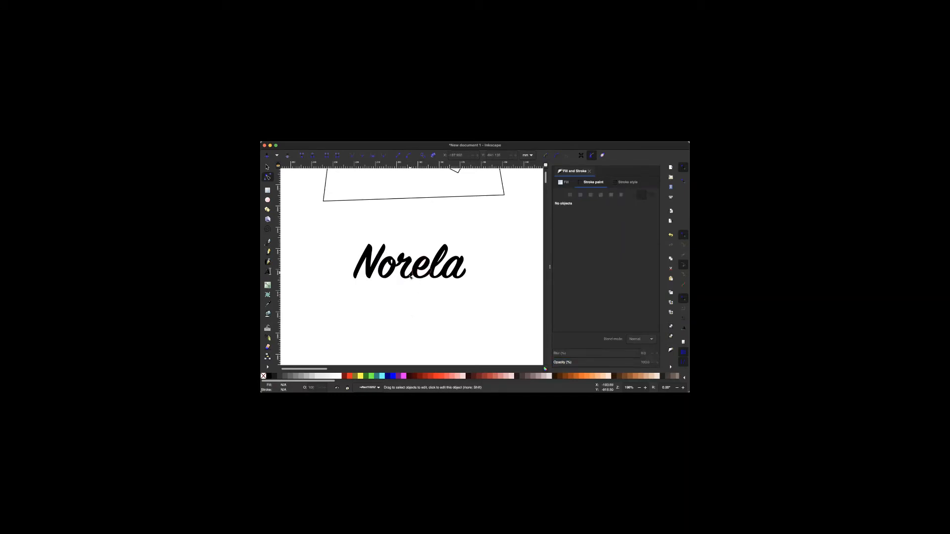
scroll(411, 273, up, 3)
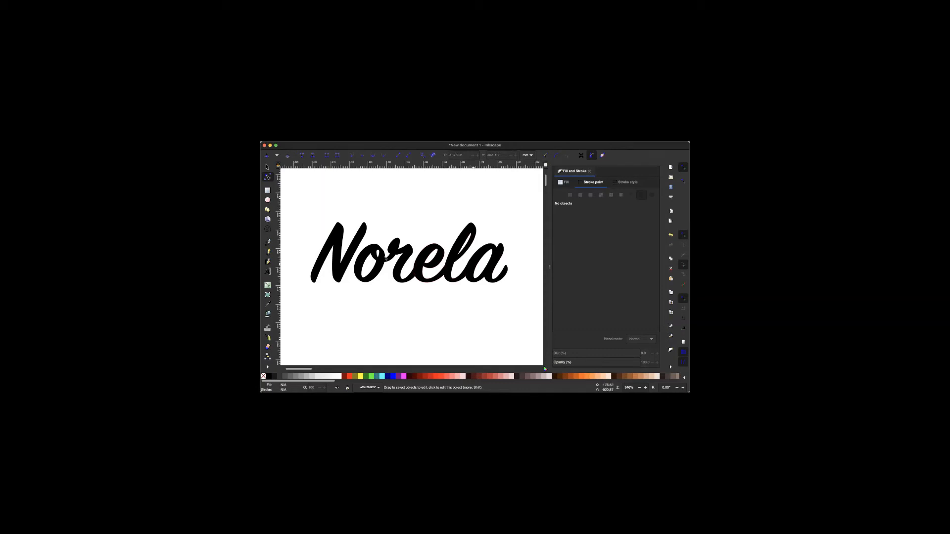
click(422, 264)
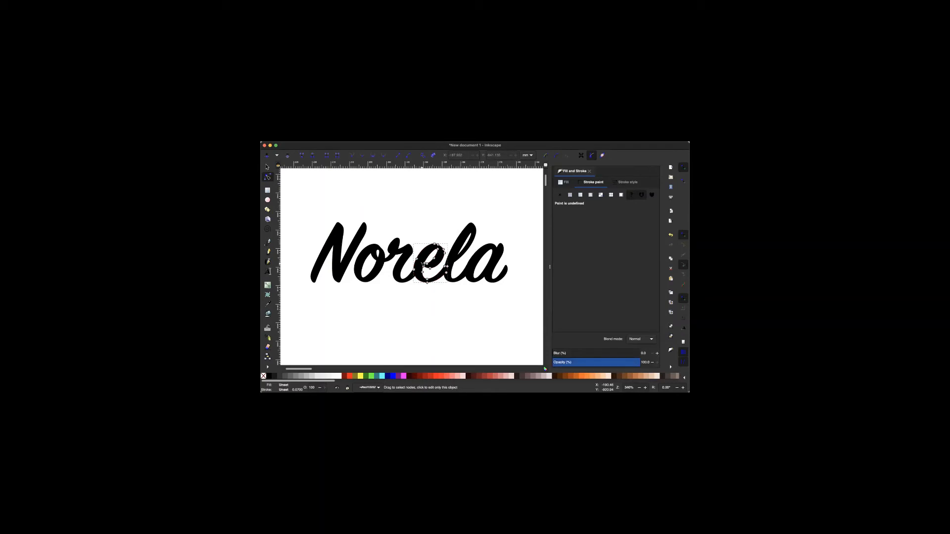
Try moving the e down, the l up and the joined o and r down as separate objects, and undo the moves.
key(s)
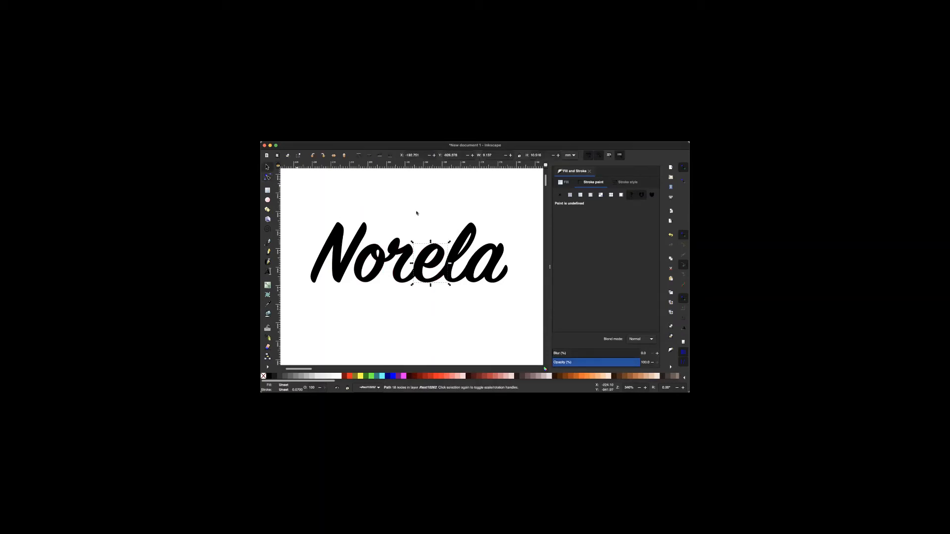
key(shift+Down)
key(shift+Down)
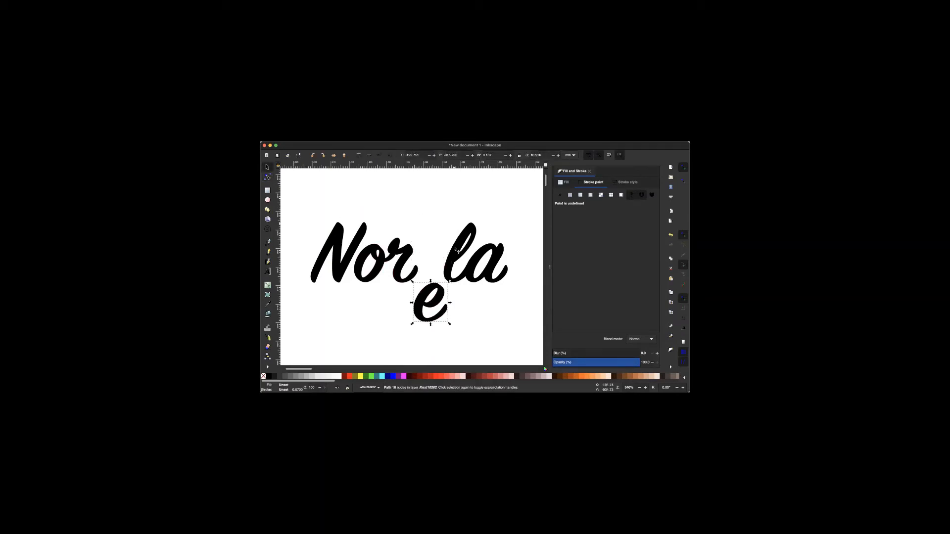
click(457, 250)
key(shift+Up)
key(shift+Up)
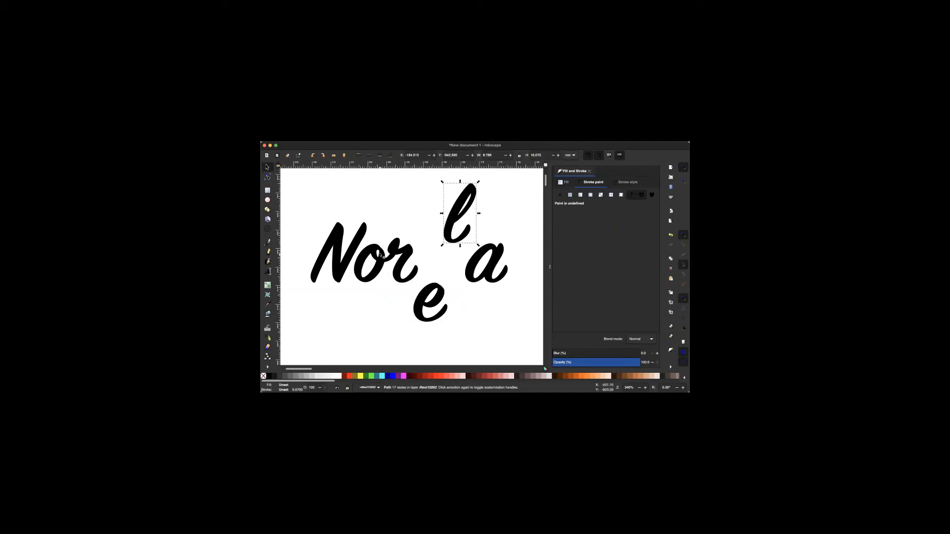
click(381, 256)
key(shift+Down)
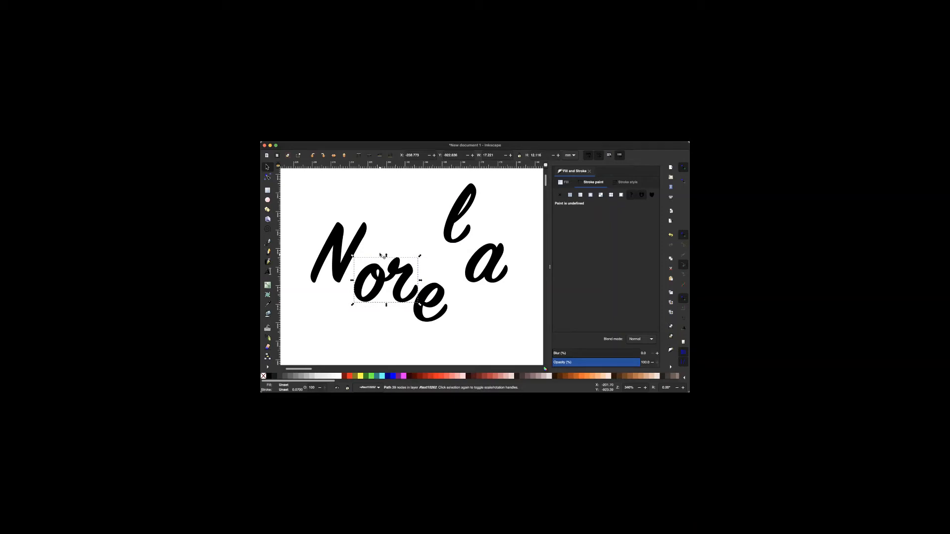
key(ctrl+z)
key(ctrl+z)
key(ctrl+z)
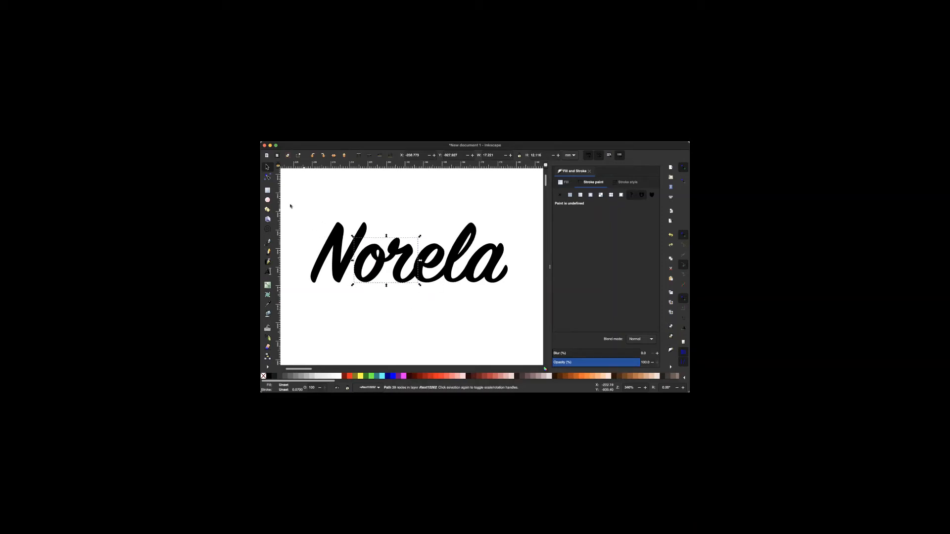
Remove the fill from all the script Norela letters, give them a flat-colour stroke, and deselect them.
drag(291, 205, 518, 300)
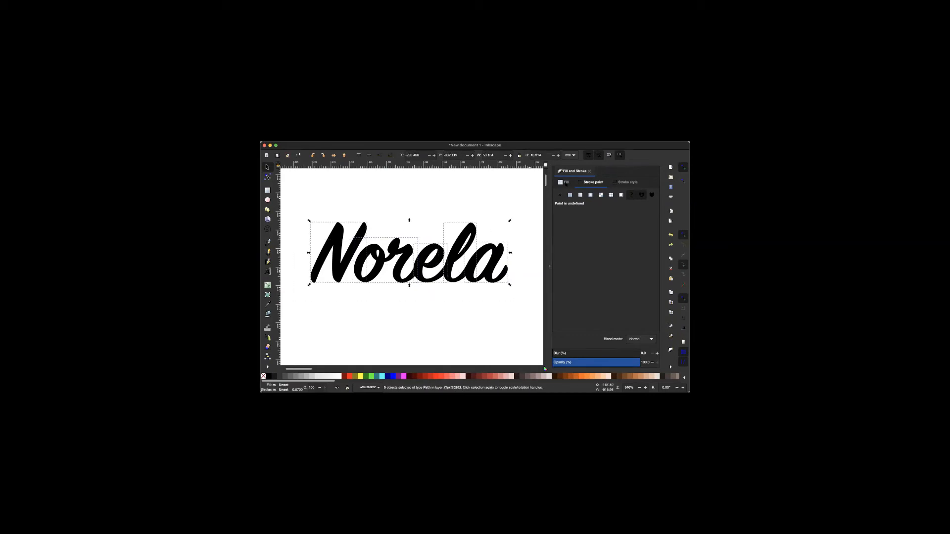
click(564, 182)
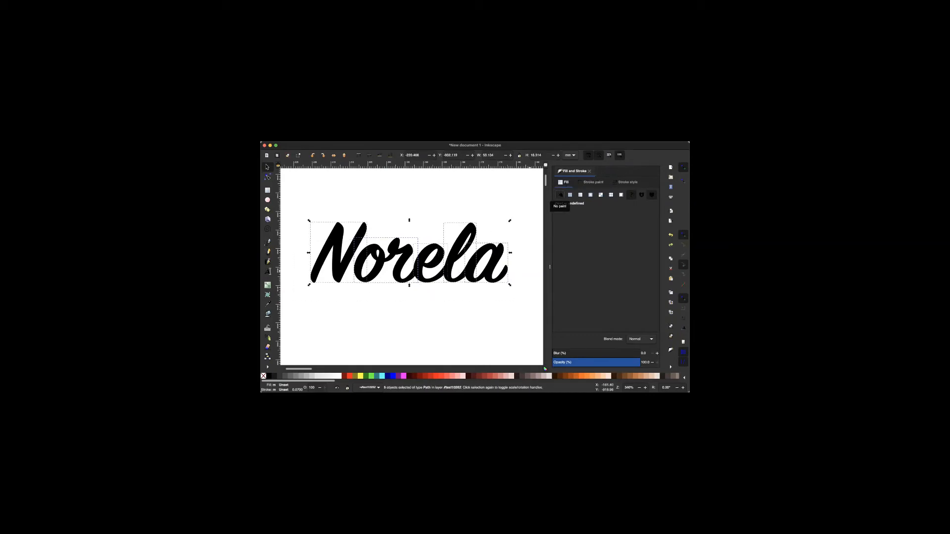
click(560, 195)
click(595, 182)
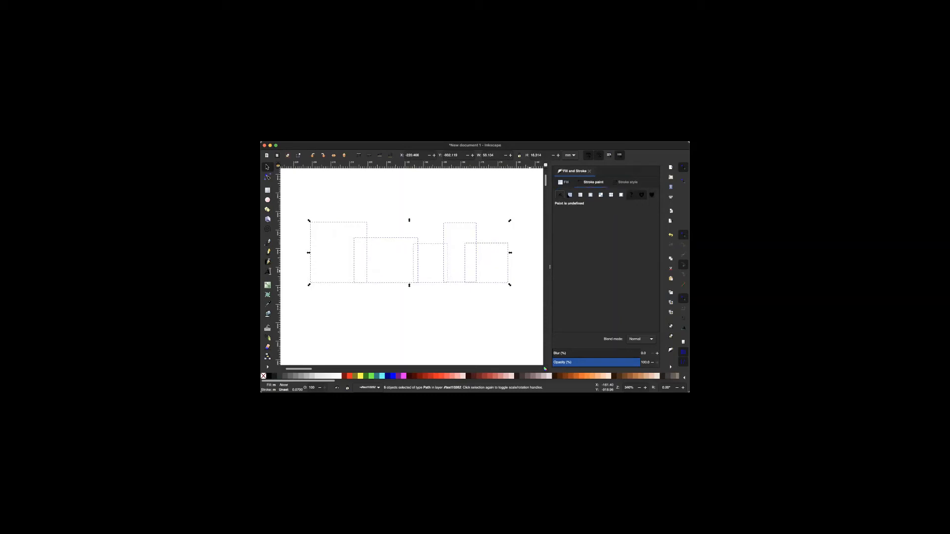
click(570, 195)
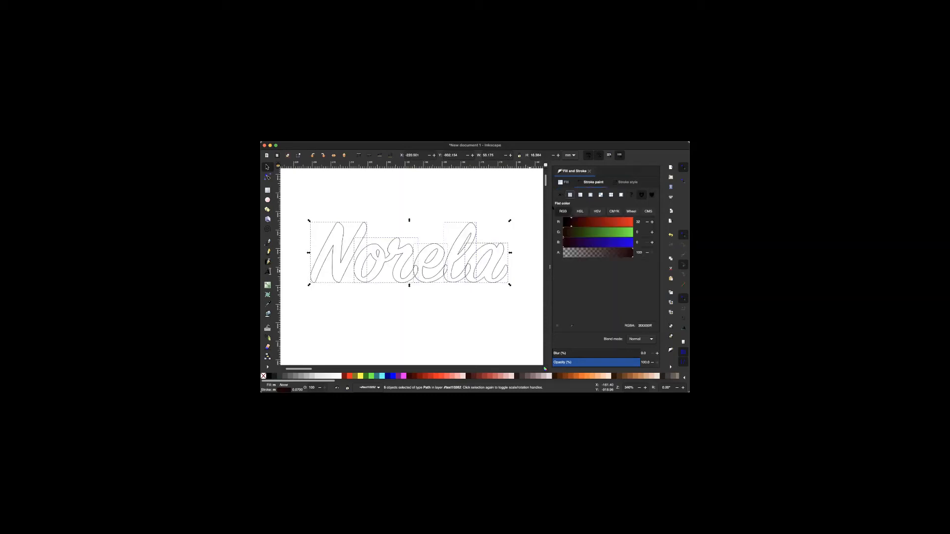
click(466, 321)
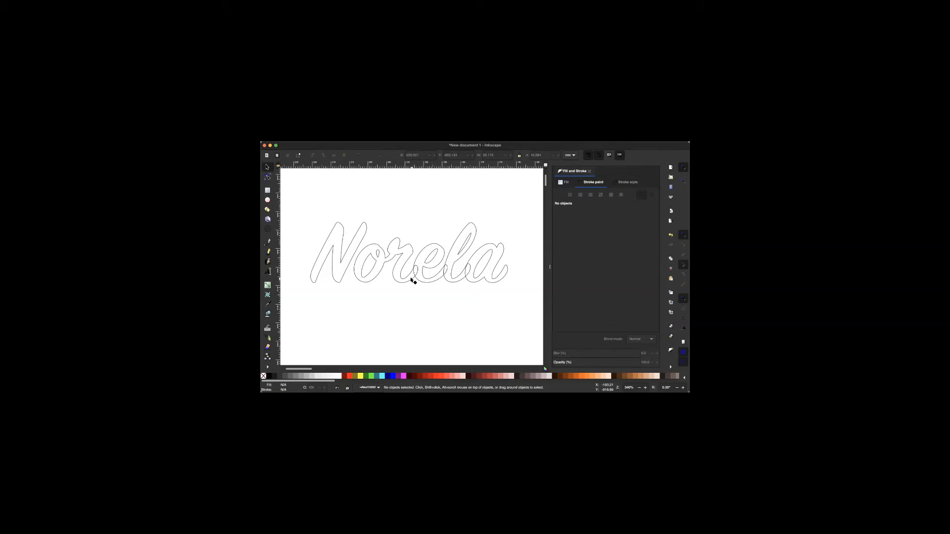
Examine the outlined script Norela letters for overlapping outlines where r, e, l and a meet.
scroll(411, 279, up, 3)
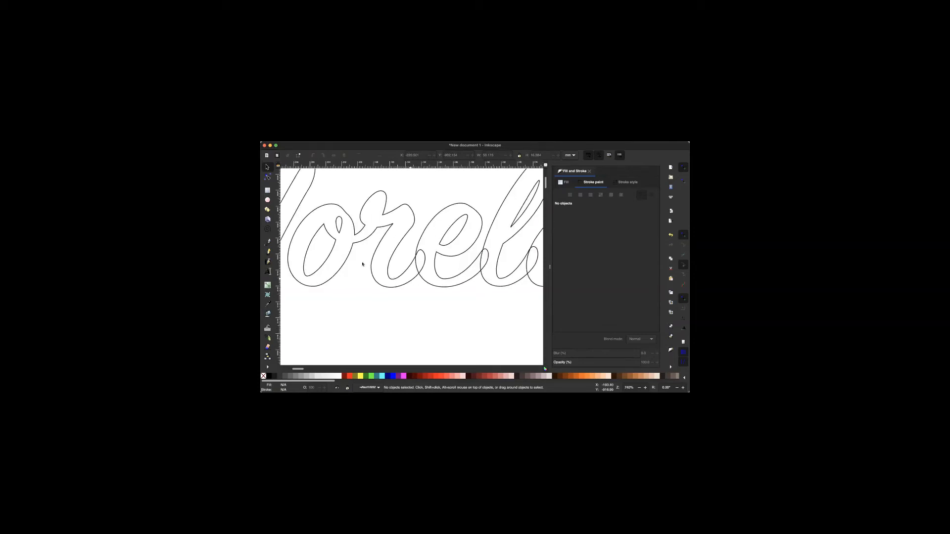
scroll(362, 265, left, 2)
scroll(362, 264, up, 1)
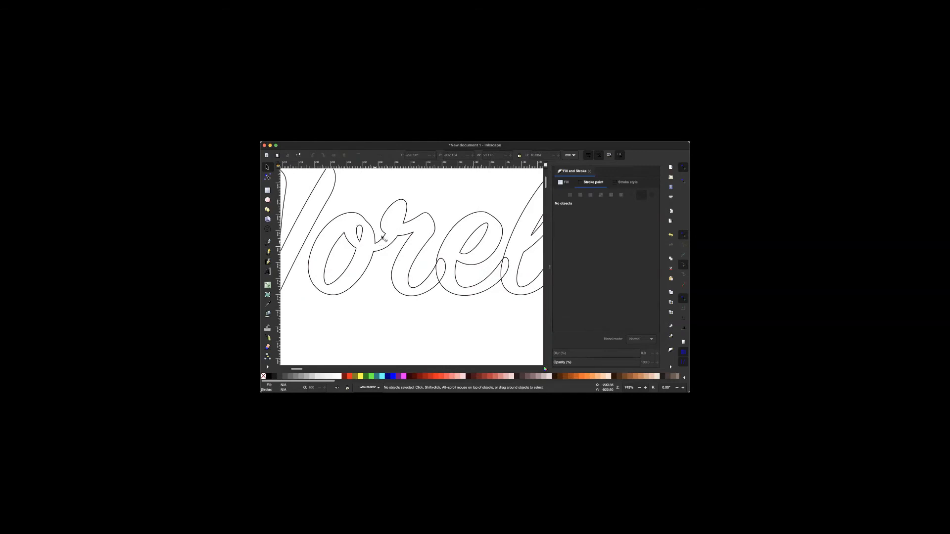
scroll(420, 258, right, 1)
scroll(419, 258, down, 1)
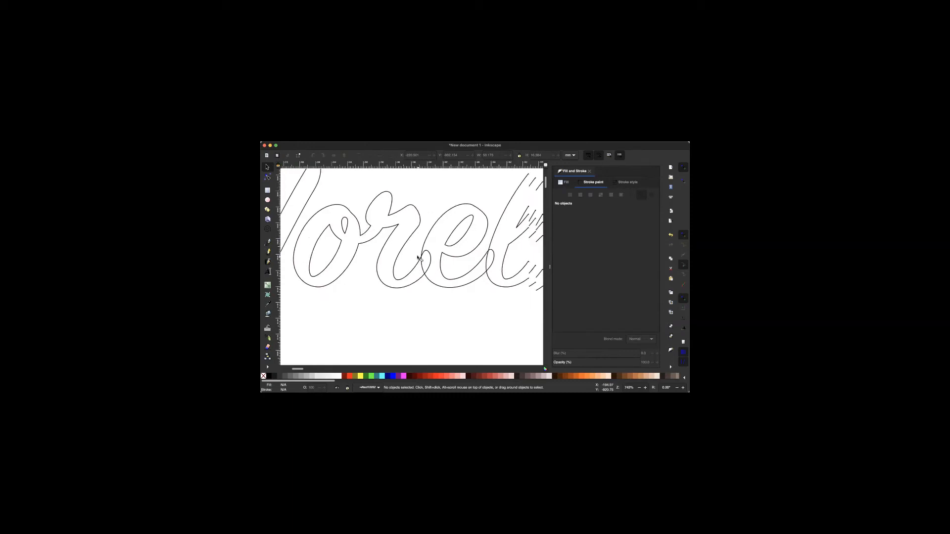
scroll(418, 258, right, 5)
scroll(418, 258, down, 1)
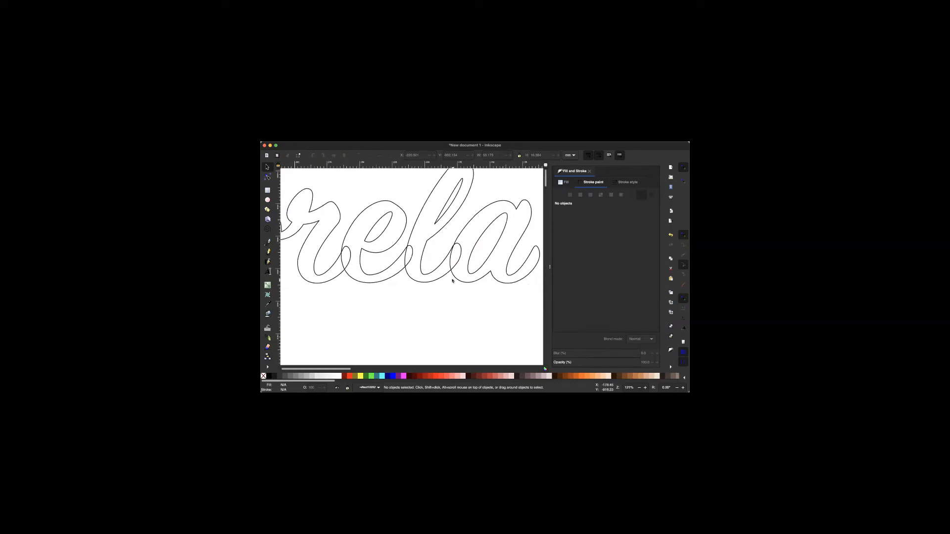
scroll(452, 280, down, 5)
scroll(452, 280, up, 2)
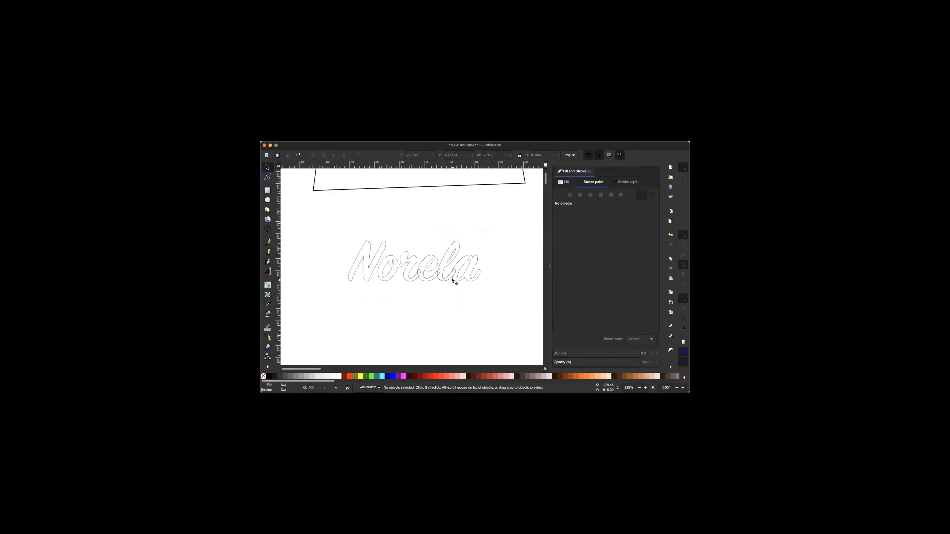
Merge the joined o and r with the letter e using Union.
click(406, 270)
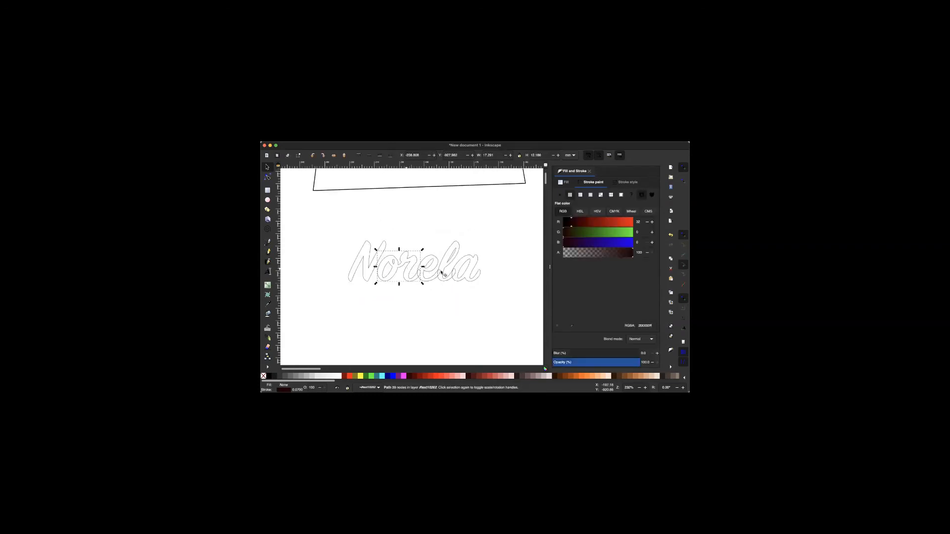
shift+click(431, 271)
click(365, 139)
click(373, 169)
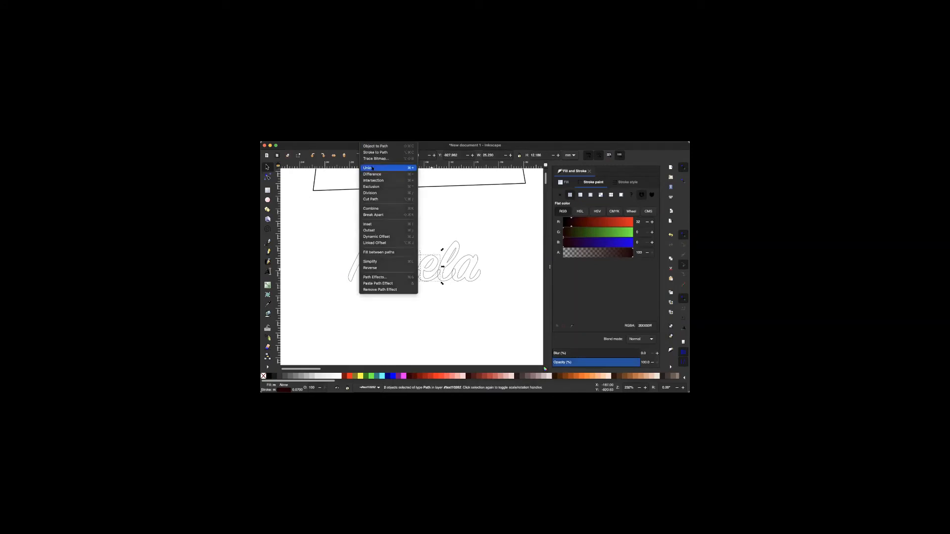
Add the letters l and a to the merged ore shape with Union, and deselect the result.
shift+click(450, 264)
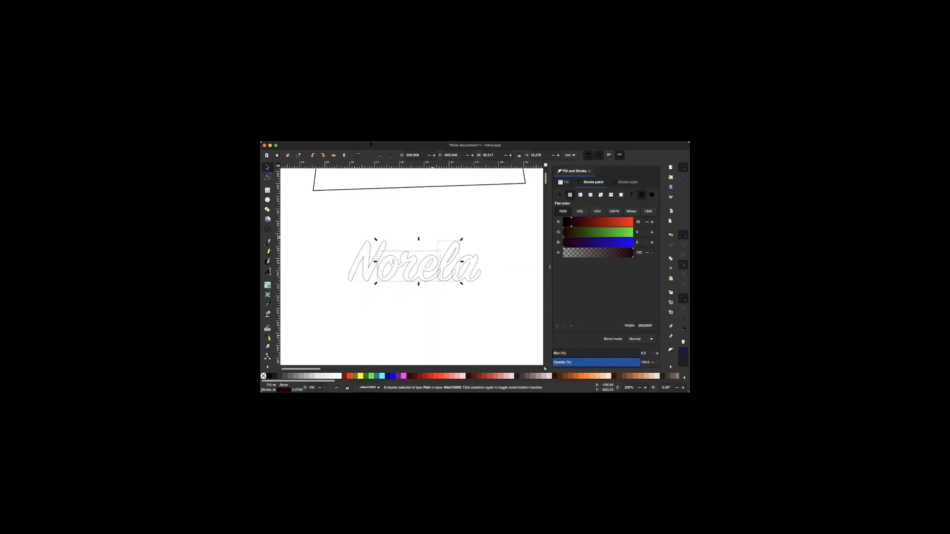
shift+click(476, 267)
click(367, 139)
click(376, 168)
click(396, 298)
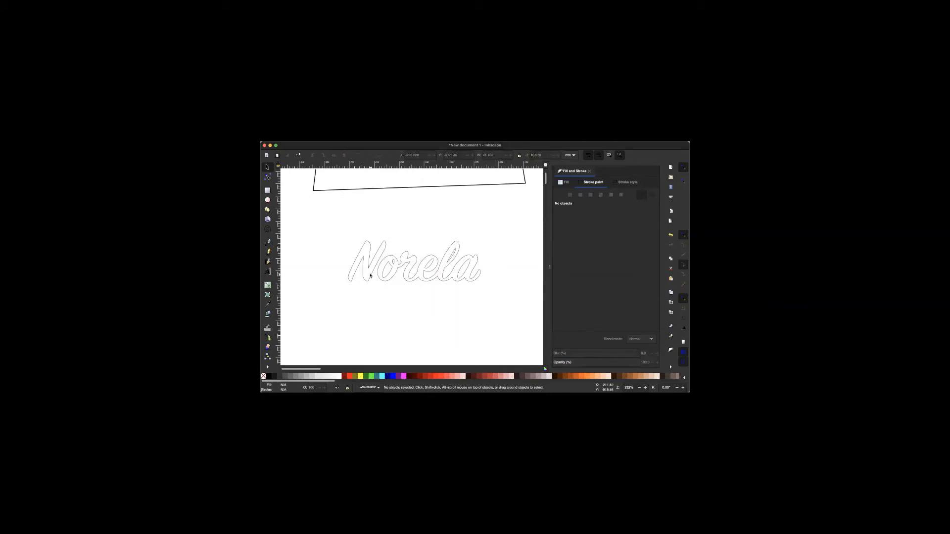
Nudge the script letter N slightly right until it overlaps the o.
scroll(371, 276, up, 2)
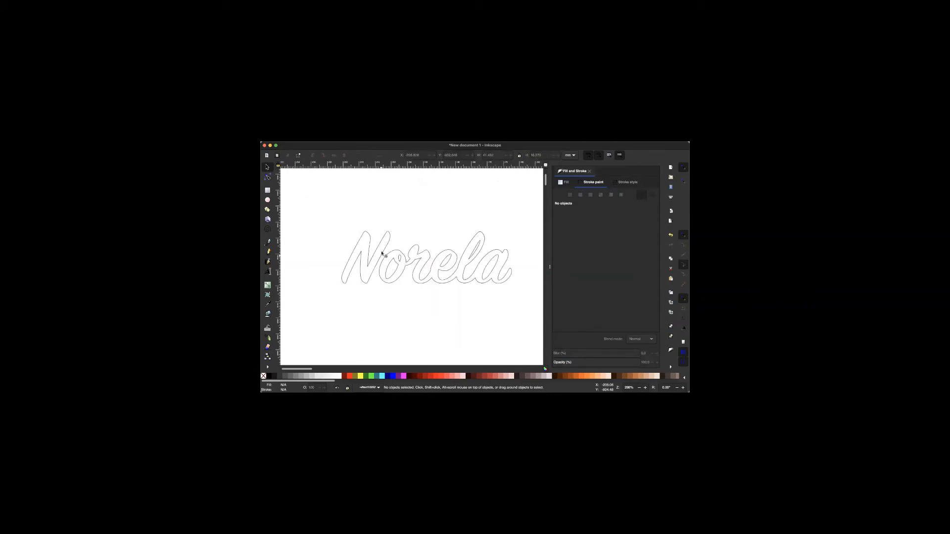
click(381, 256)
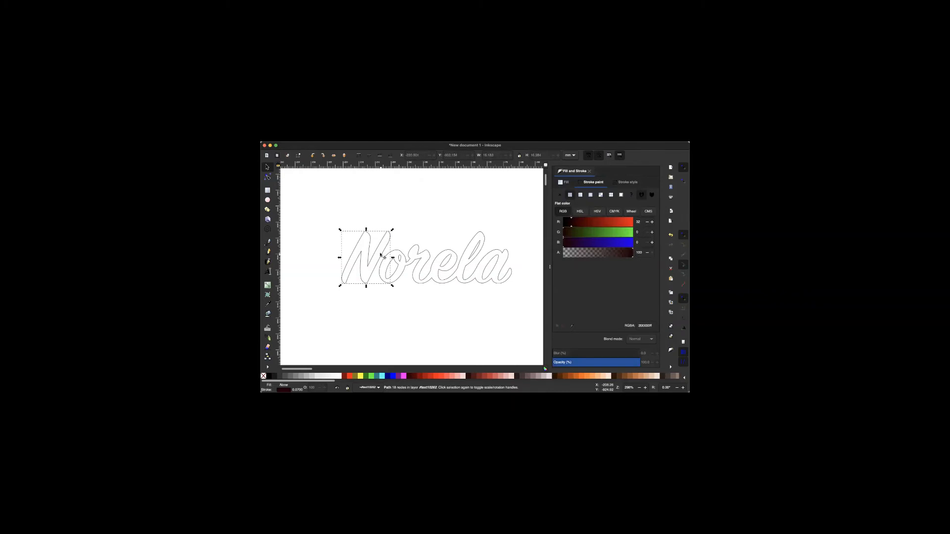
key(Right)
key(Right)
key(Right)
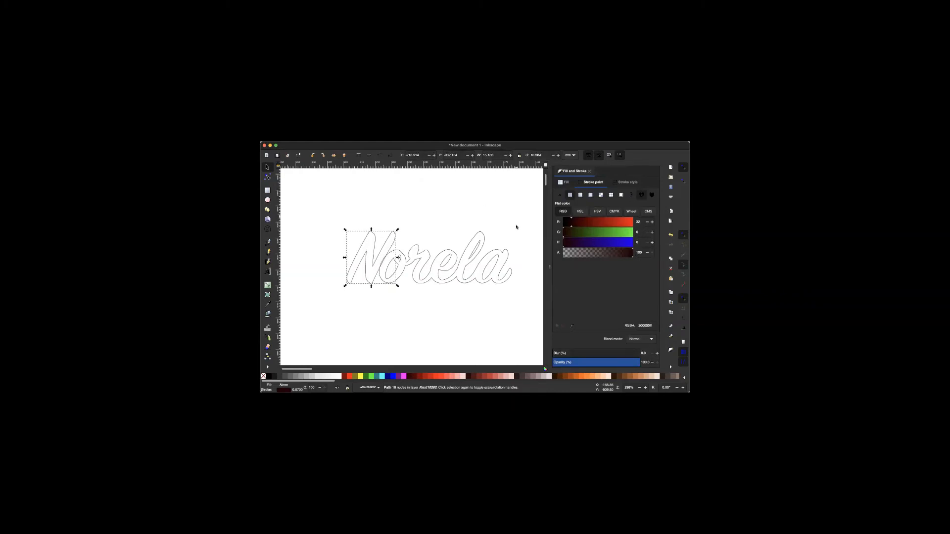
Merge the N with the rest of the script word using Union, and deselect it.
shift+click(409, 266)
click(383, 145)
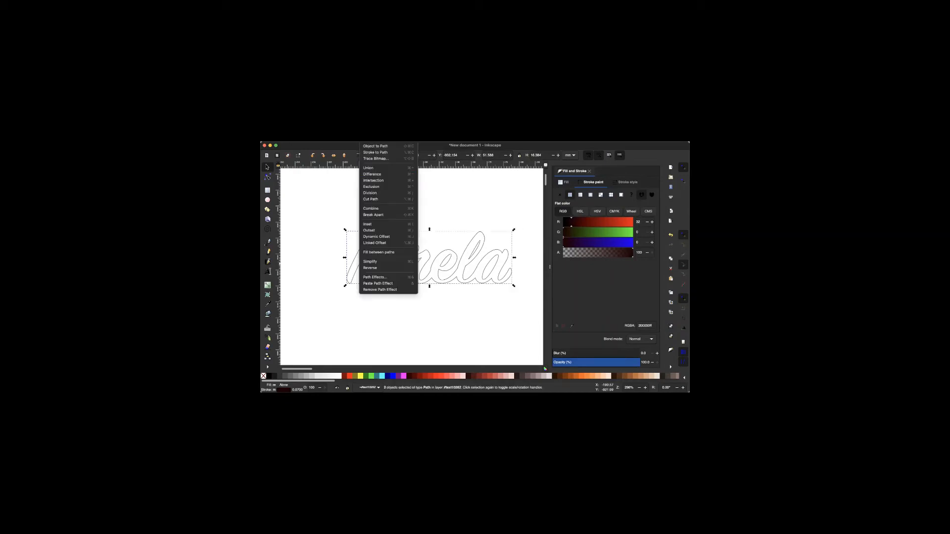
click(368, 168)
click(385, 328)
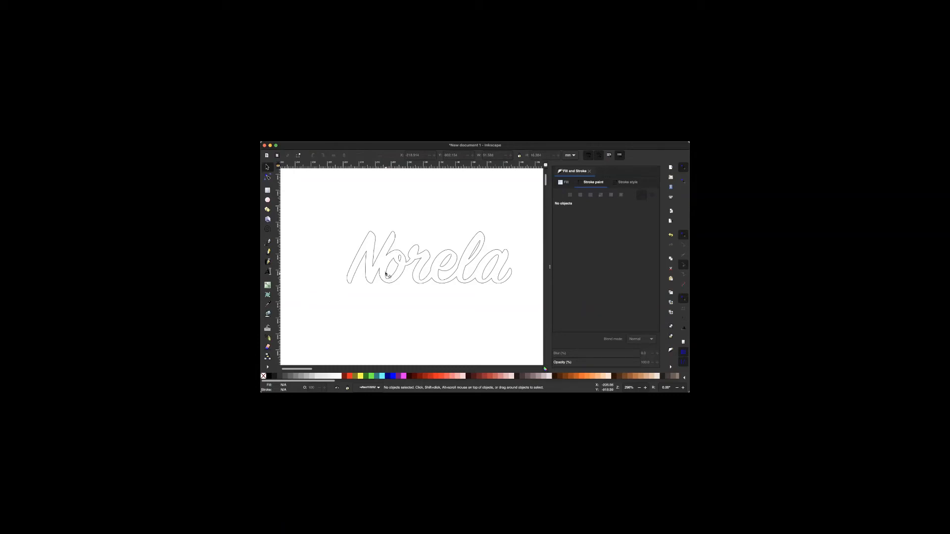
Reshape the join between N and o by moving its upper corner node down-left and its lower corner node up-right.
scroll(389, 283, up, 1)
scroll(388, 283, up, 2)
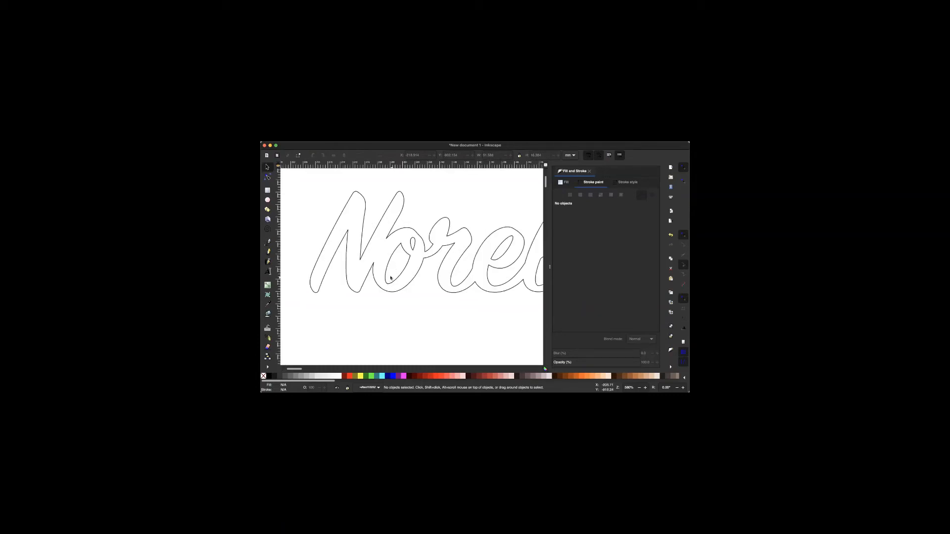
scroll(370, 262, up, 1)
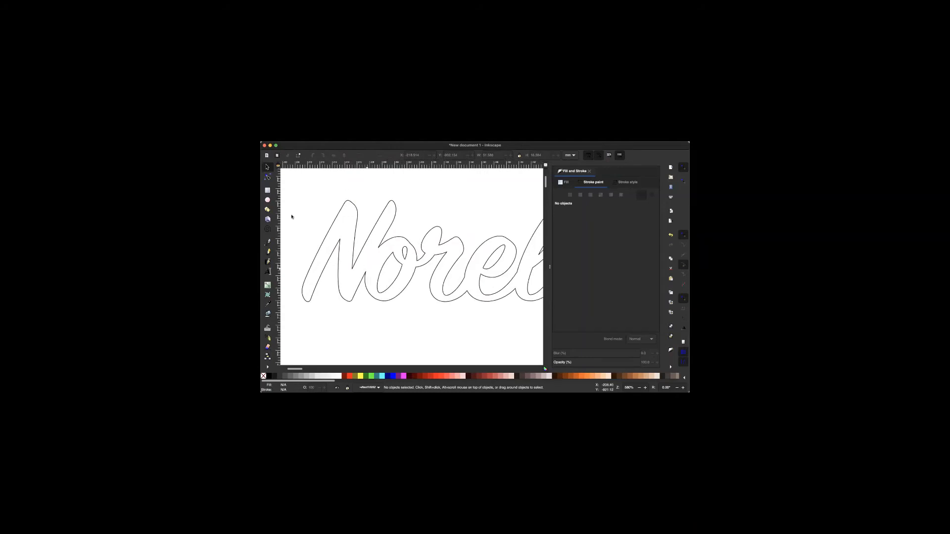
key(n)
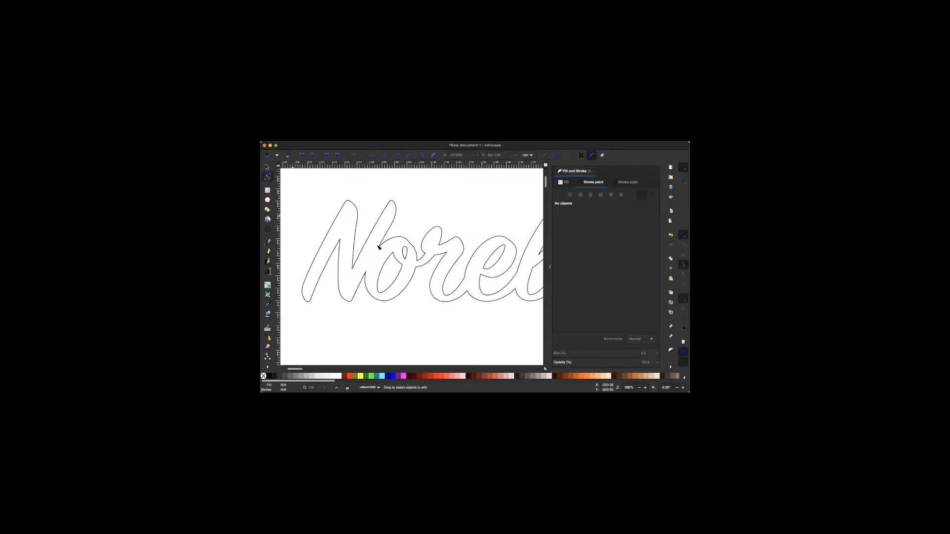
click(379, 247)
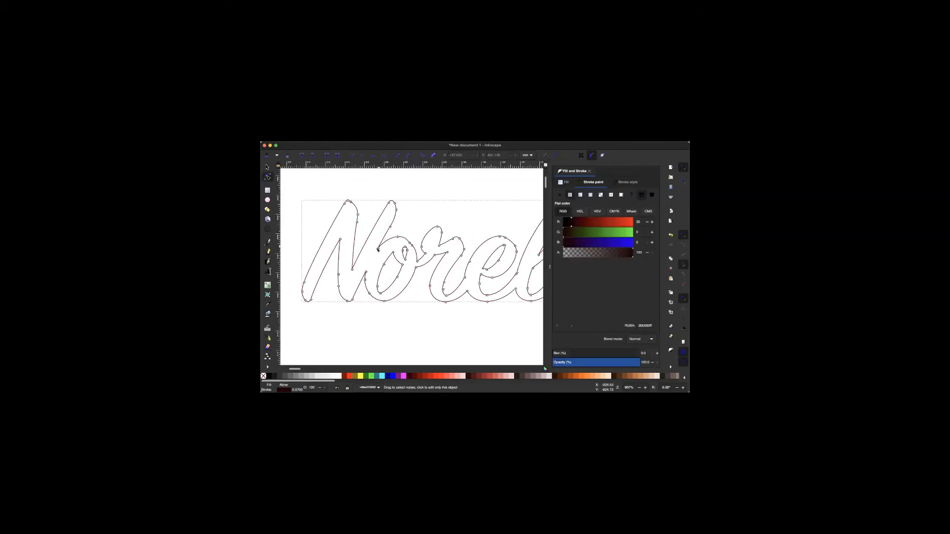
scroll(384, 253, up, 4)
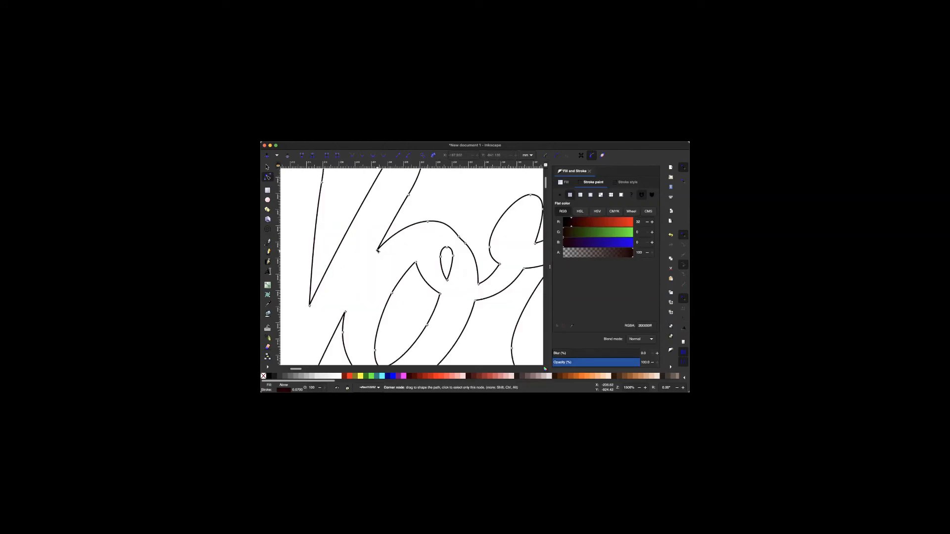
drag(377, 252, 396, 225)
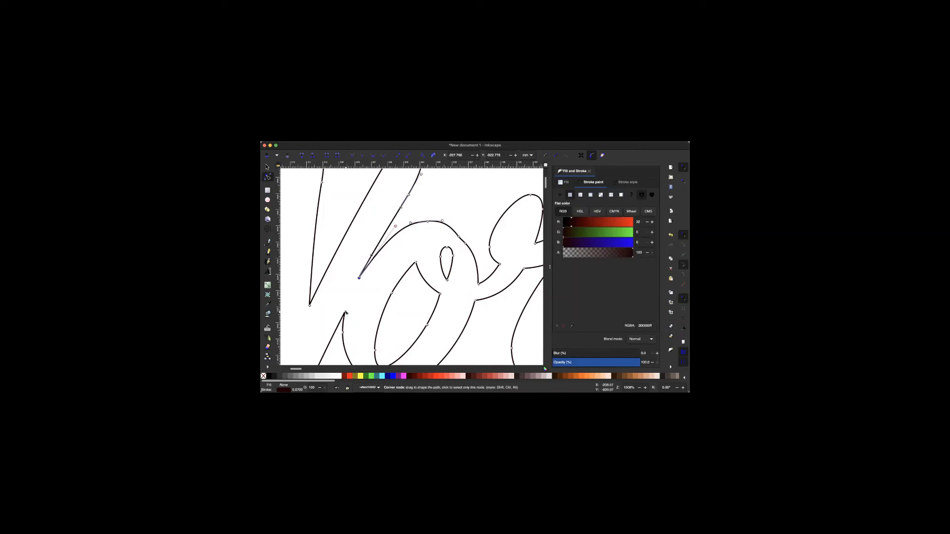
mouse_move(346, 313)
mouse_down()
mouse_move(351, 297)
mouse_move(342, 316)
mouse_up()
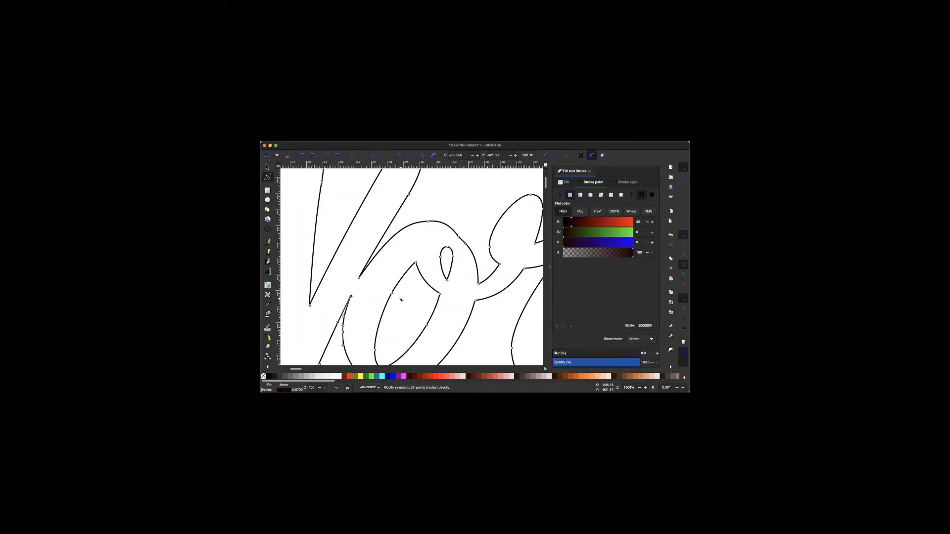
scroll(401, 299, down, 9)
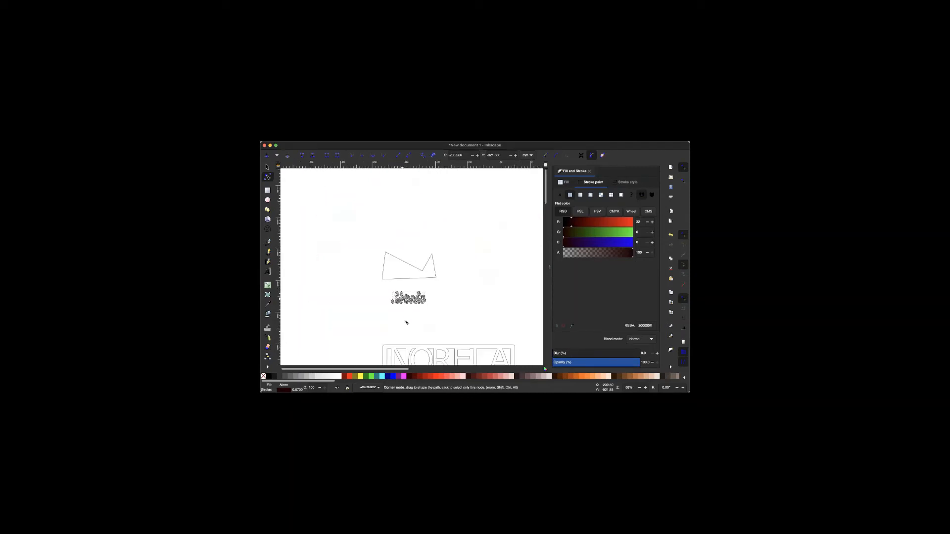
Examine the outline and nodes of the script-style Norela lettering beneath the crown-like shape.
click(406, 322)
click(403, 309)
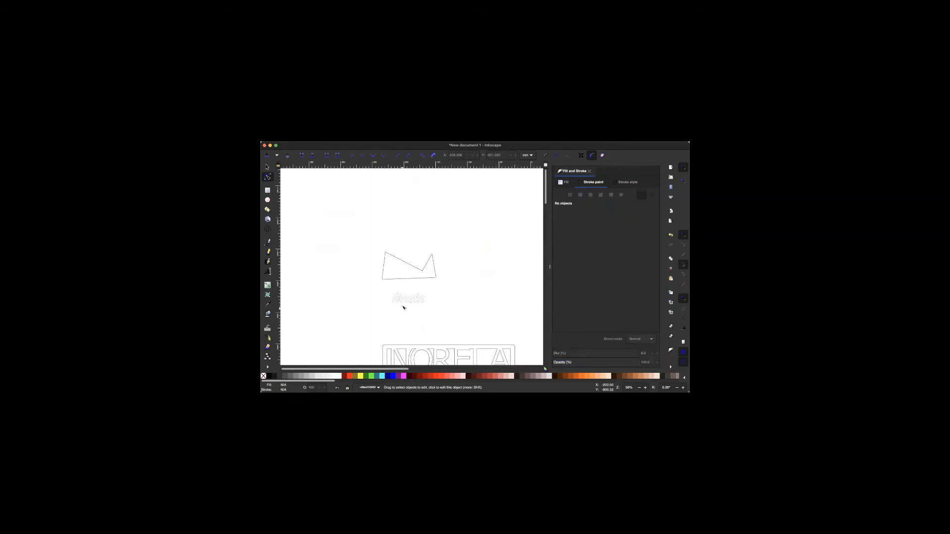
scroll(403, 308, up, 2)
scroll(403, 308, up, 2)
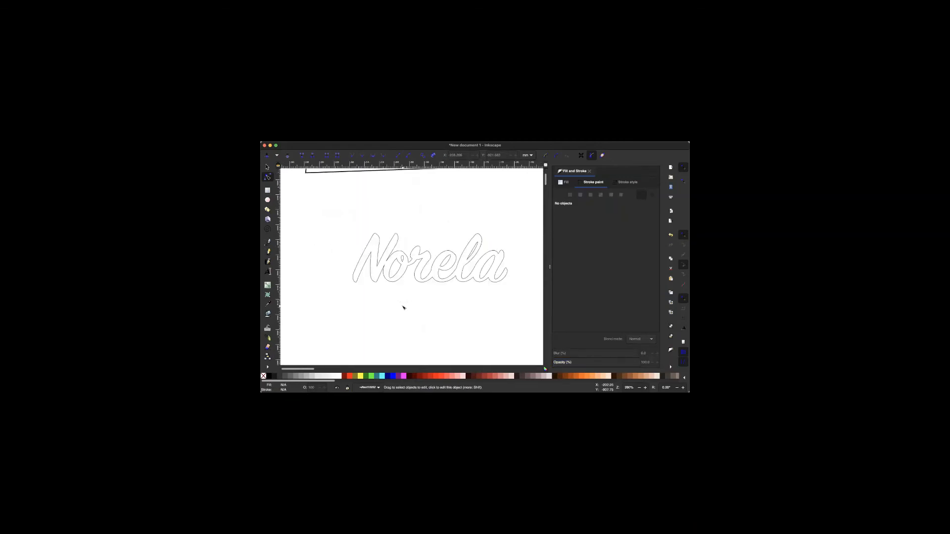
scroll(403, 307, right, 2)
scroll(403, 307, up, 1)
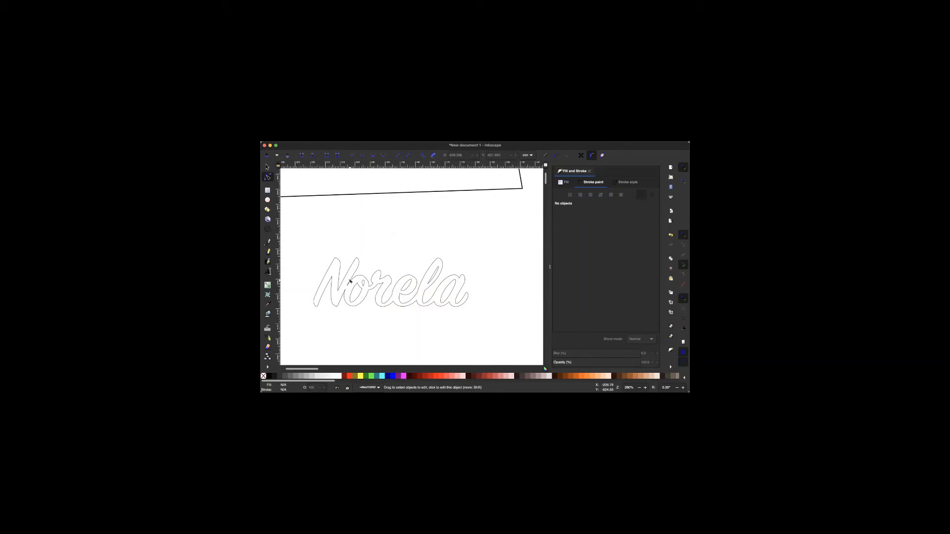
scroll(350, 281, left, 1)
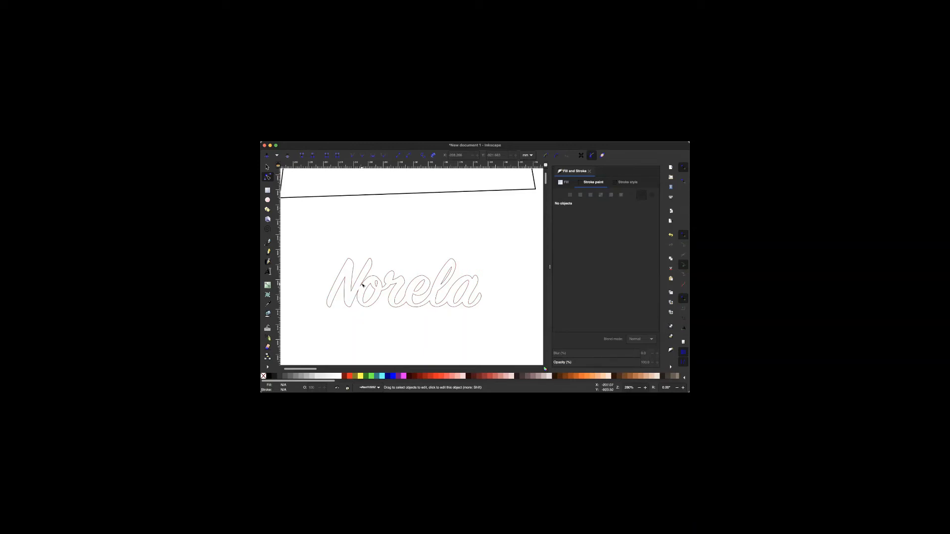
scroll(362, 285, up, 3)
scroll(435, 236, down, 2)
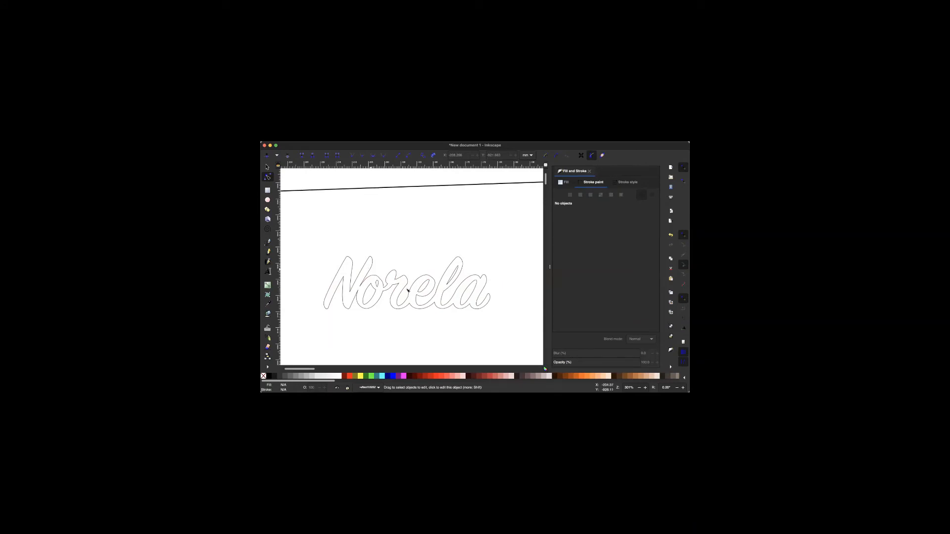
click(443, 301)
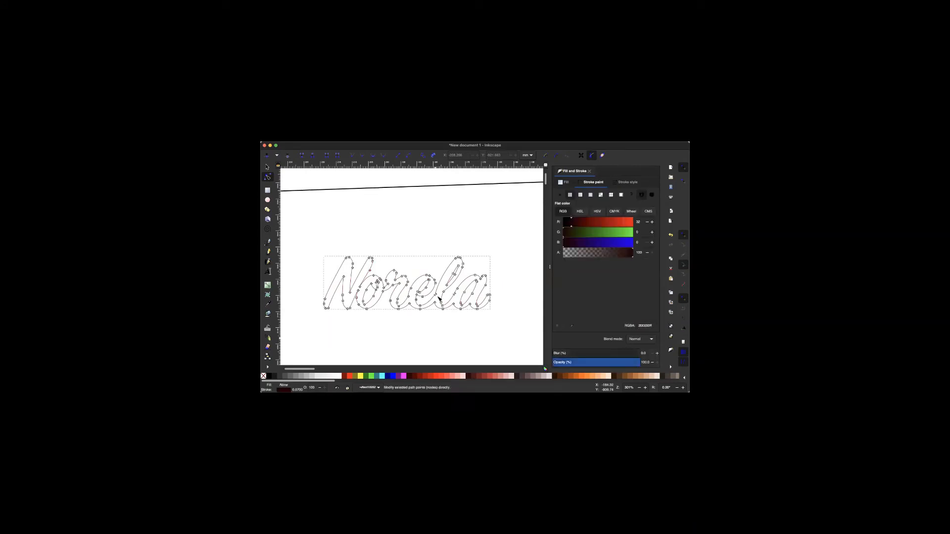
click(435, 338)
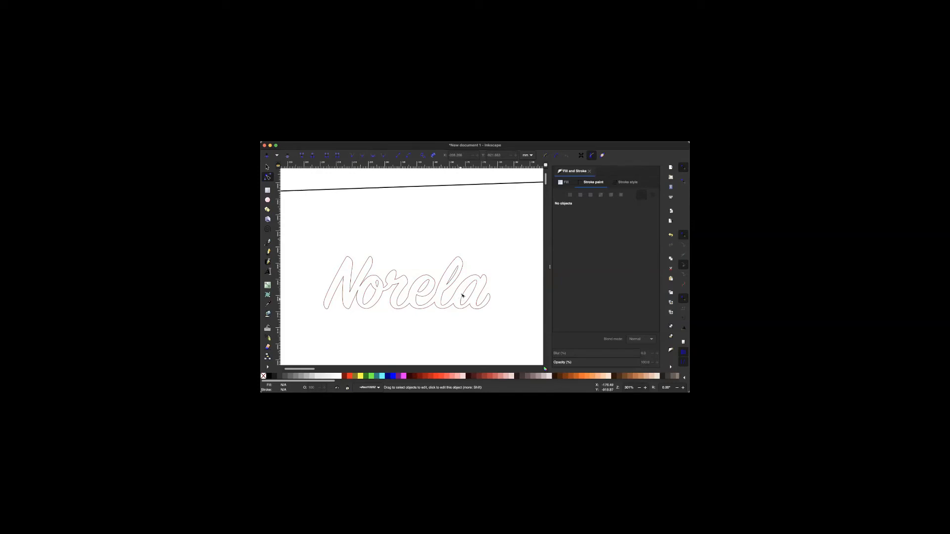
click(460, 300)
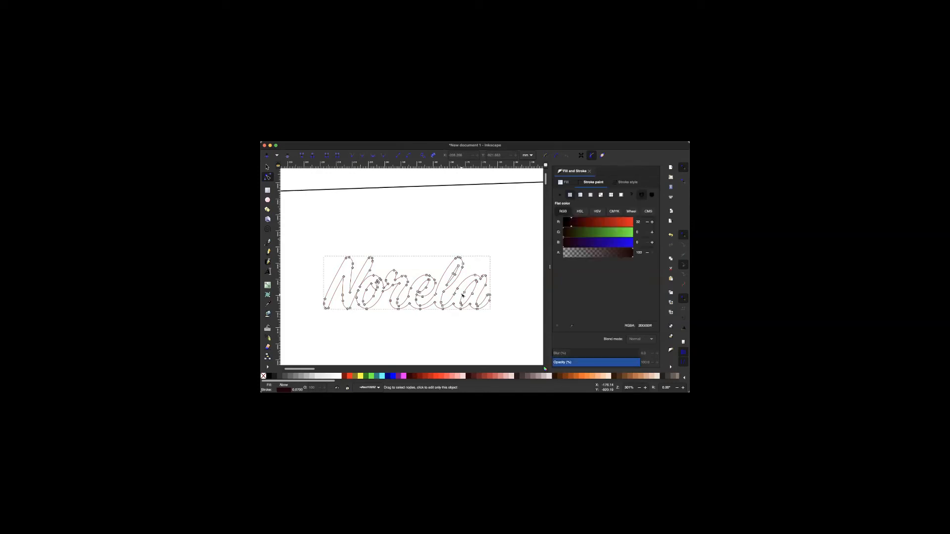
click(436, 318)
click(448, 285)
click(361, 286)
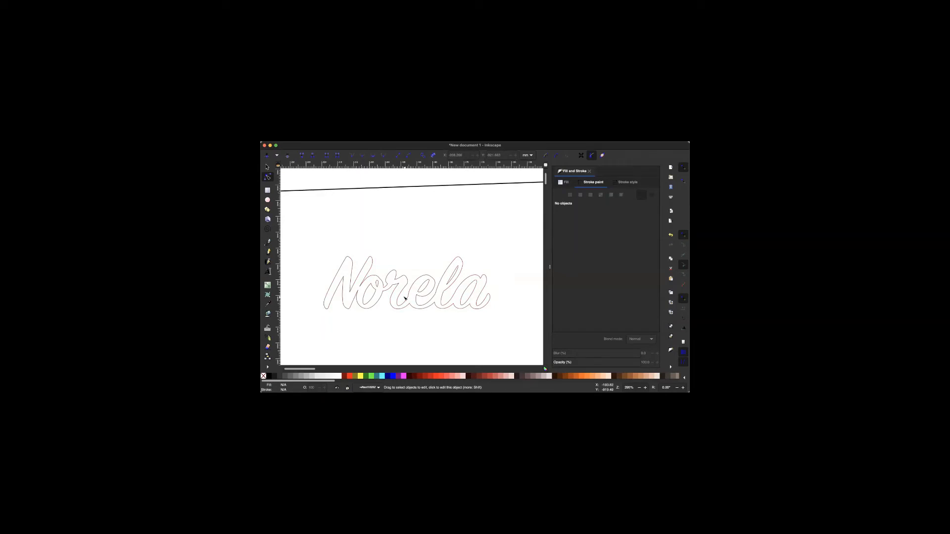
Look over the whole drawing, from the page and purple shapes to the crown outline and both Norela letterings.
scroll(405, 299, down, 10)
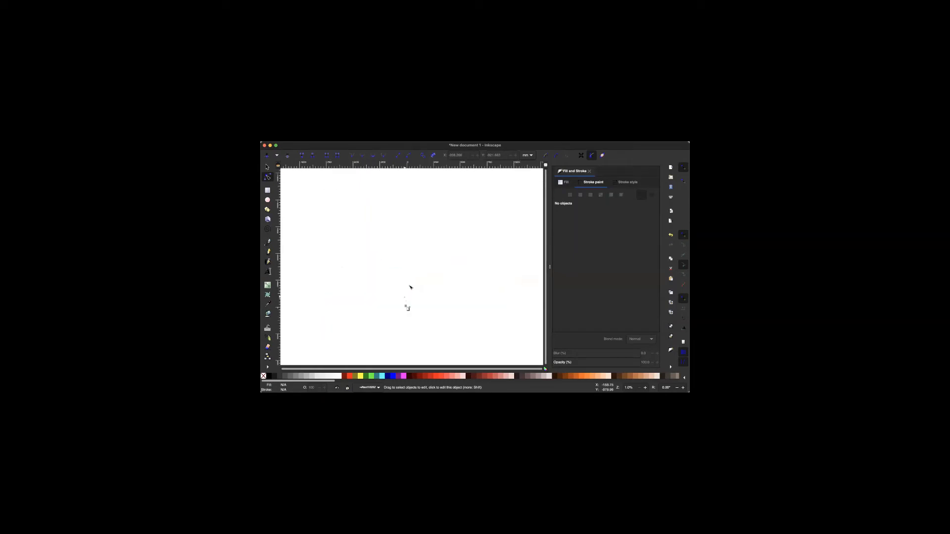
scroll(405, 308, up, 2)
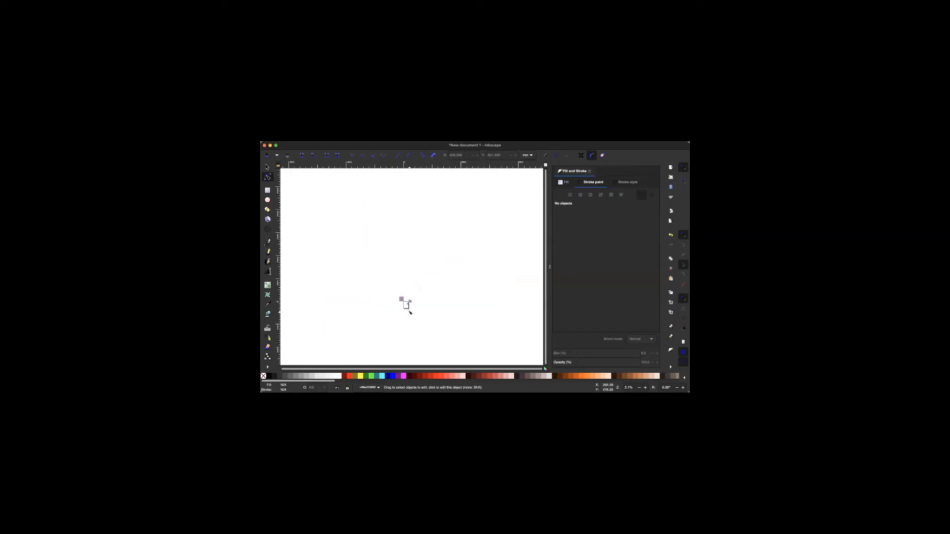
scroll(409, 307, up, 2)
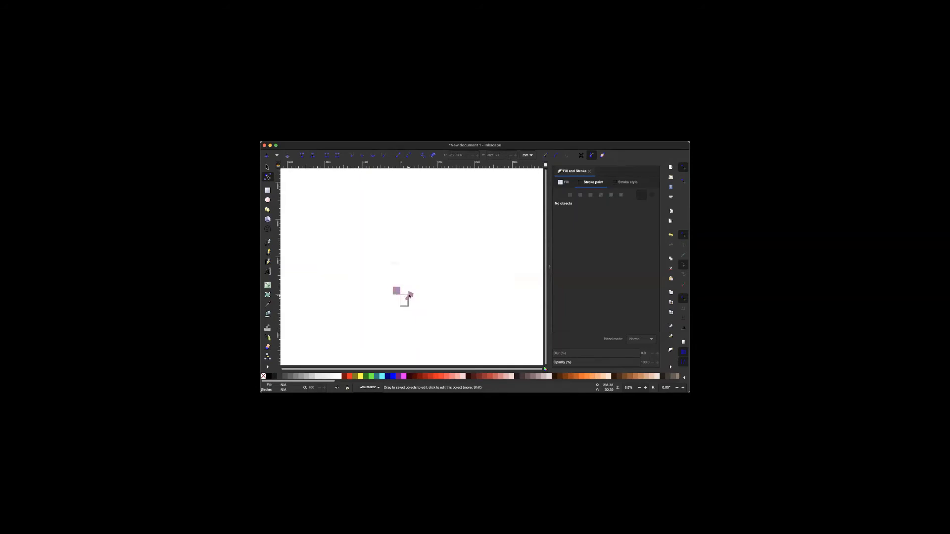
scroll(409, 296, up, 2)
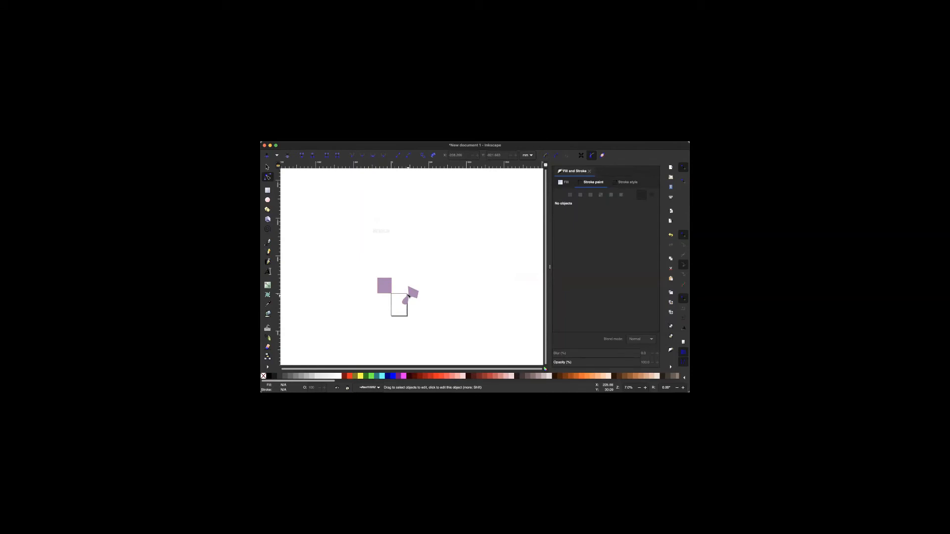
scroll(411, 293, up, 2)
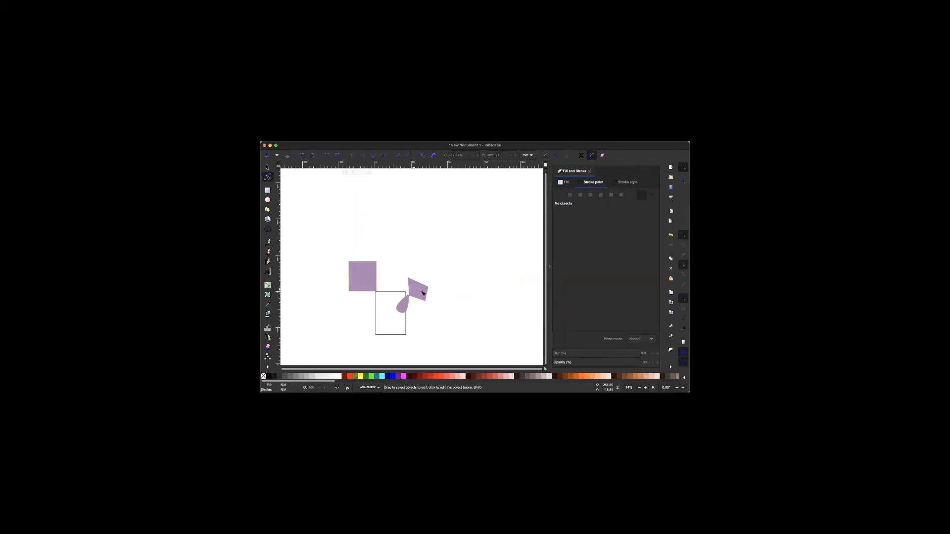
scroll(382, 257, up, 3)
scroll(381, 258, left, 2)
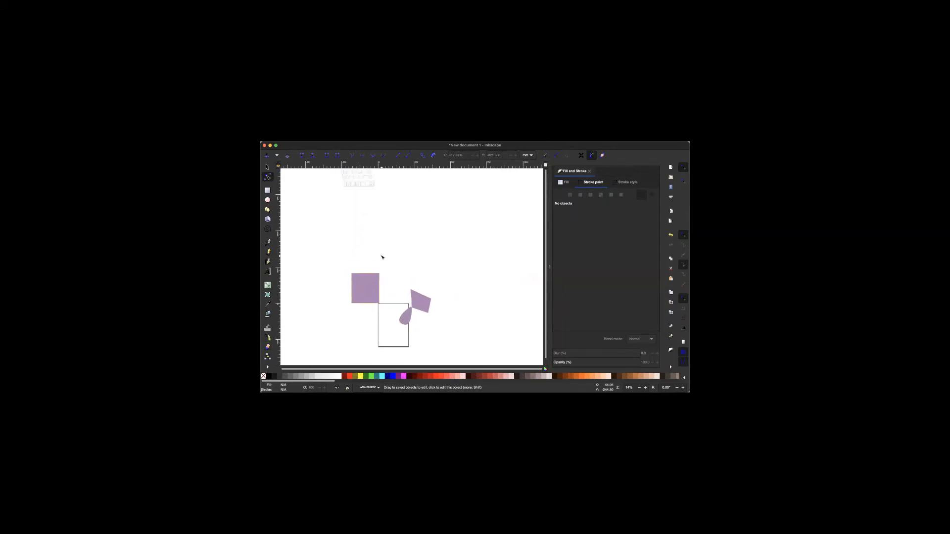
scroll(382, 257, up, 2)
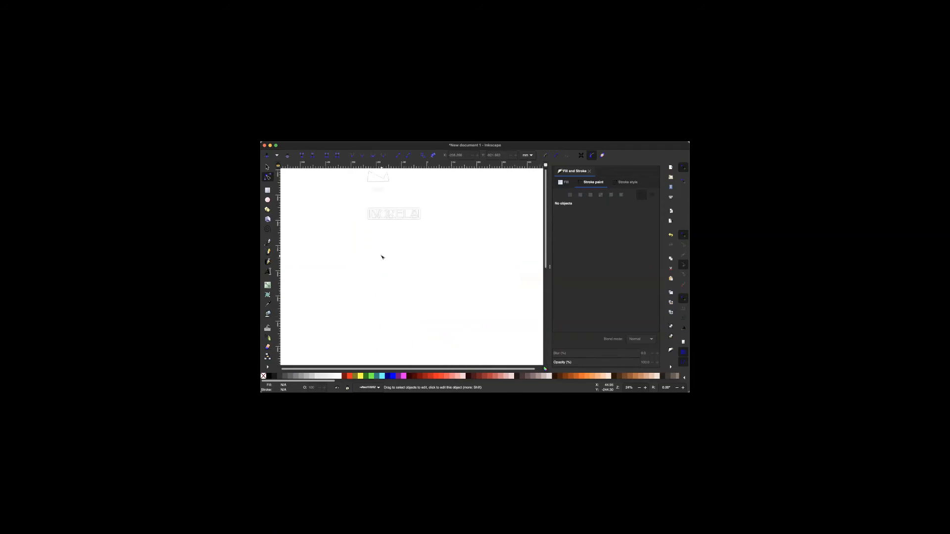
scroll(382, 257, up, 3)
scroll(382, 258, left, 2)
scroll(382, 258, up, 2)
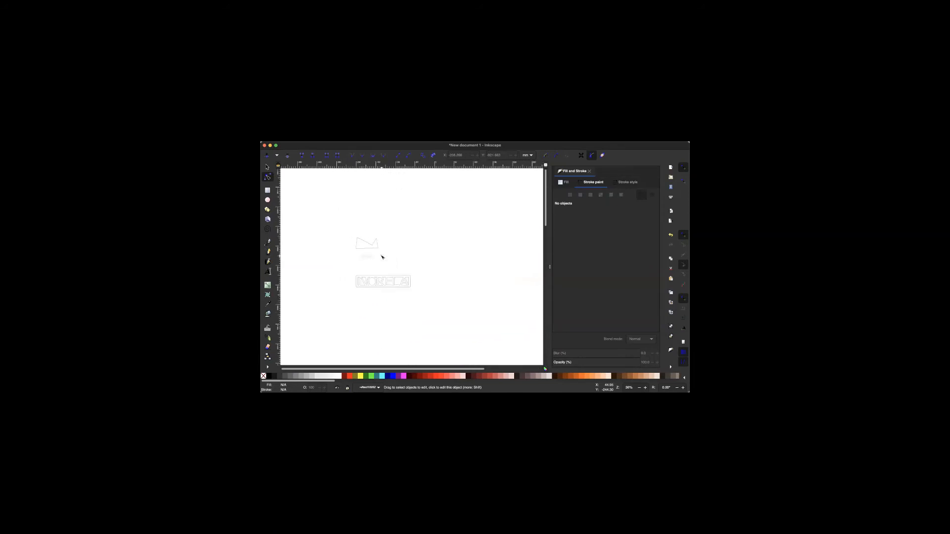
scroll(382, 258, up, 2)
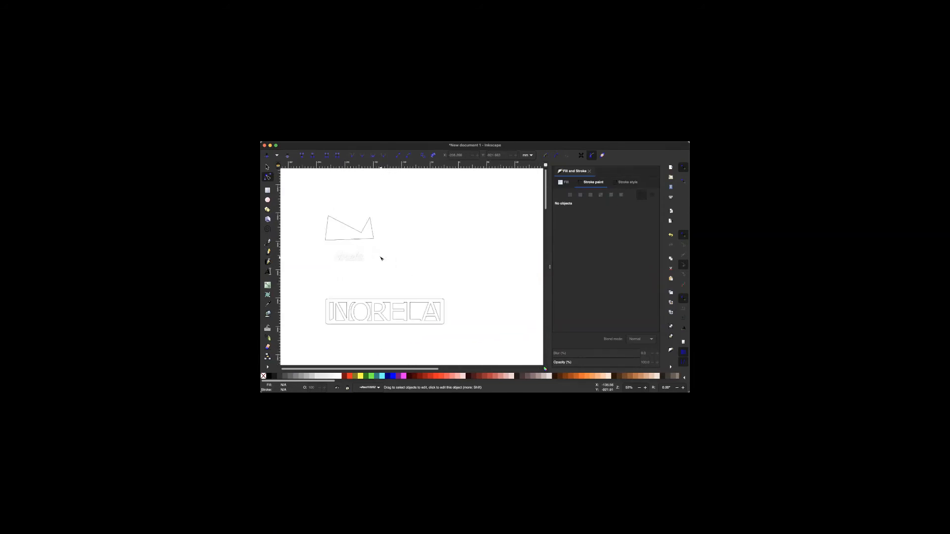
scroll(386, 262, down, 2)
scroll(386, 262, left, 1)
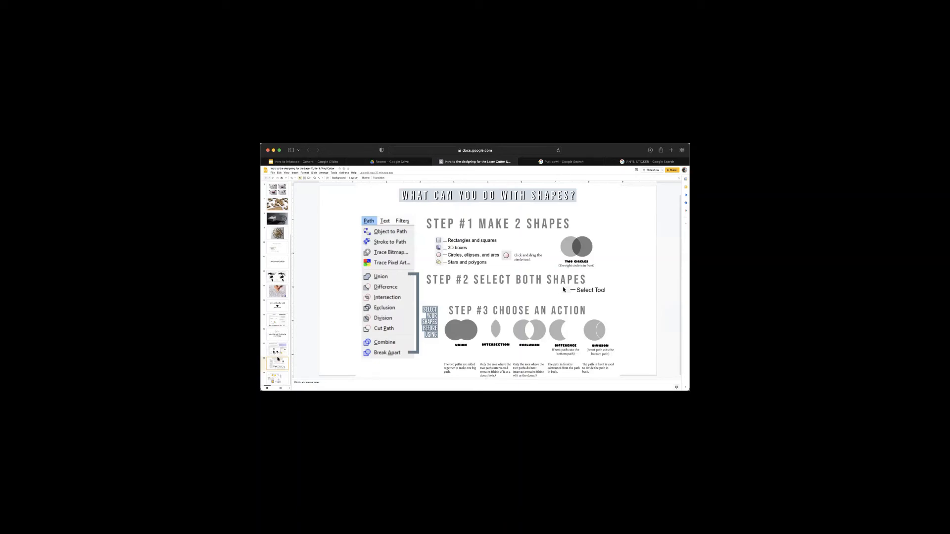
Switch to the Google Slides presentation and review the slides on Inkscape vector basics and bitmap tracing.
click(272, 323)
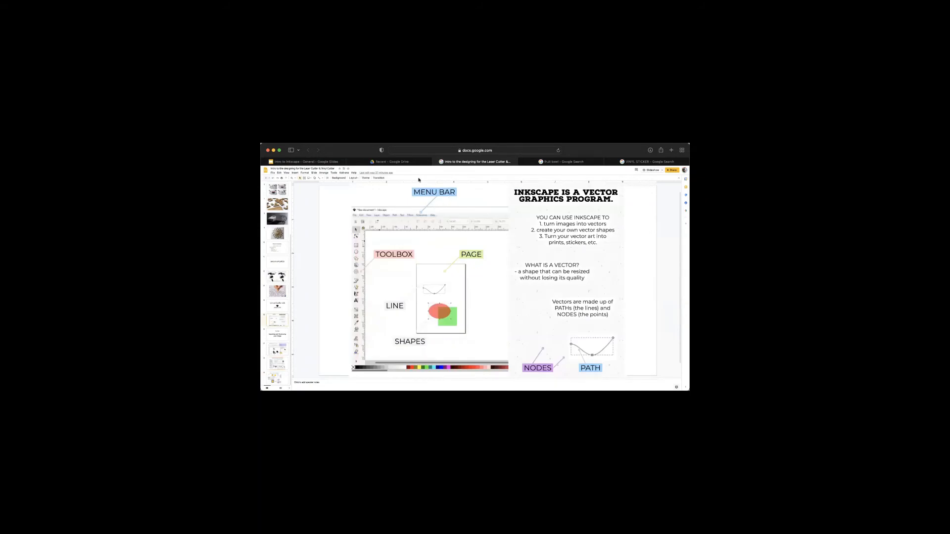
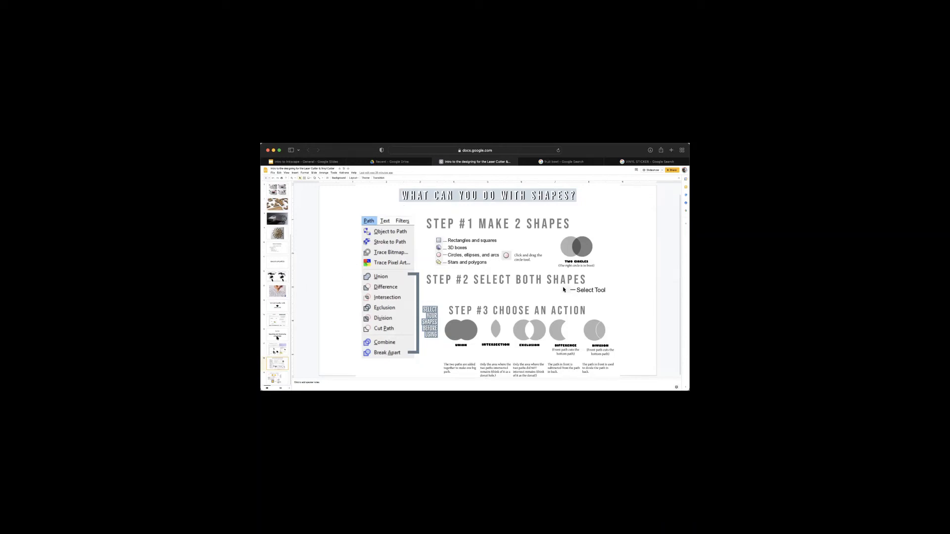
click(275, 351)
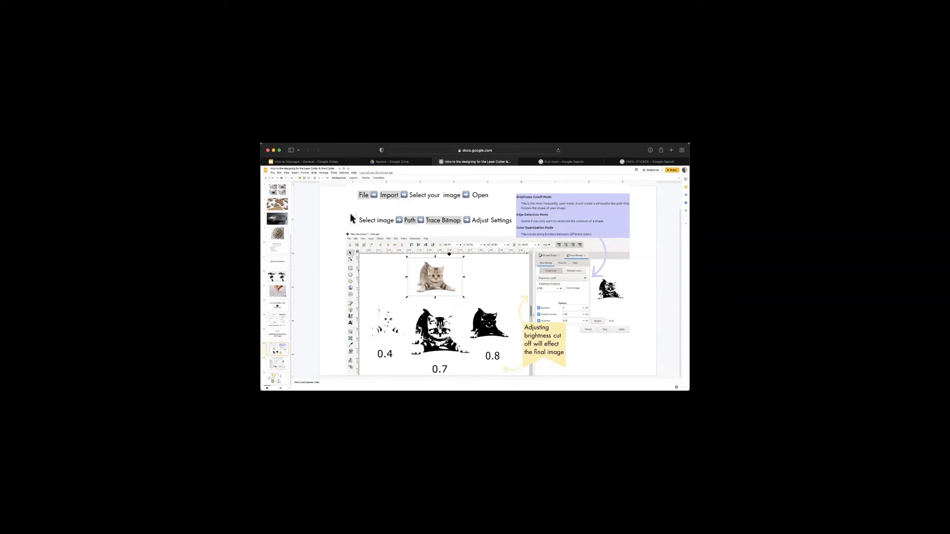
scroll(481, 265, up, 1)
scroll(480, 265, down, 1)
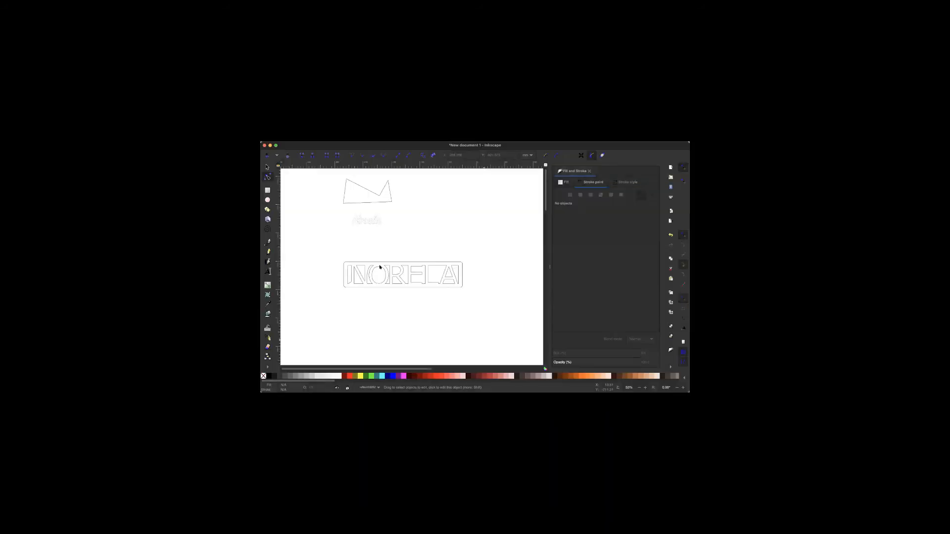
In Inkscape, draw a circle of about 33 mm radius in the empty area below the boxed NORELA lettering.
scroll(428, 290, down, 5)
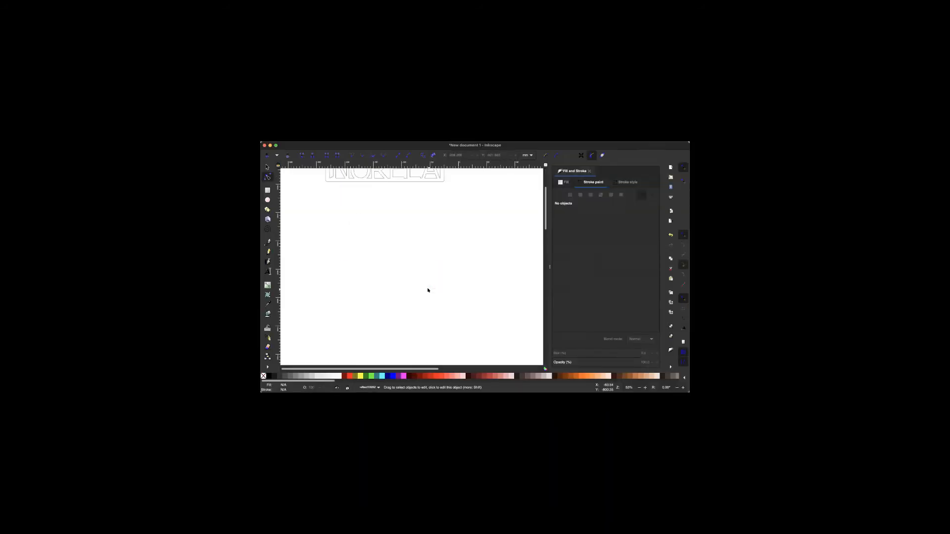
scroll(428, 290, down, 2)
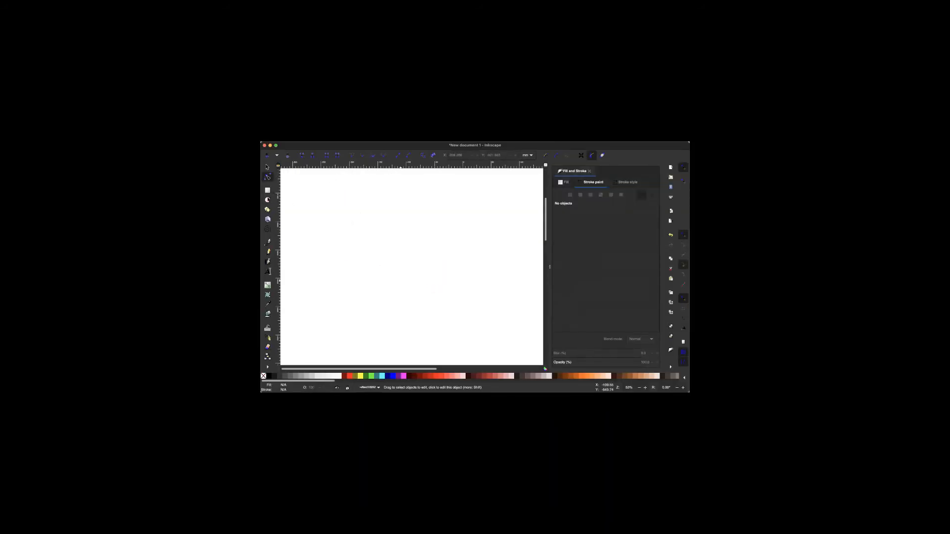
click(268, 199)
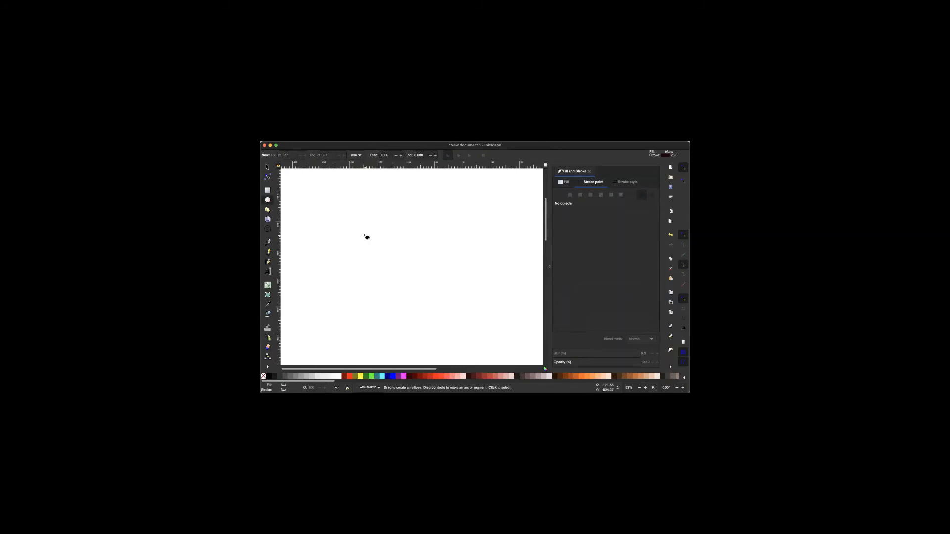
drag(365, 236, 424, 294)
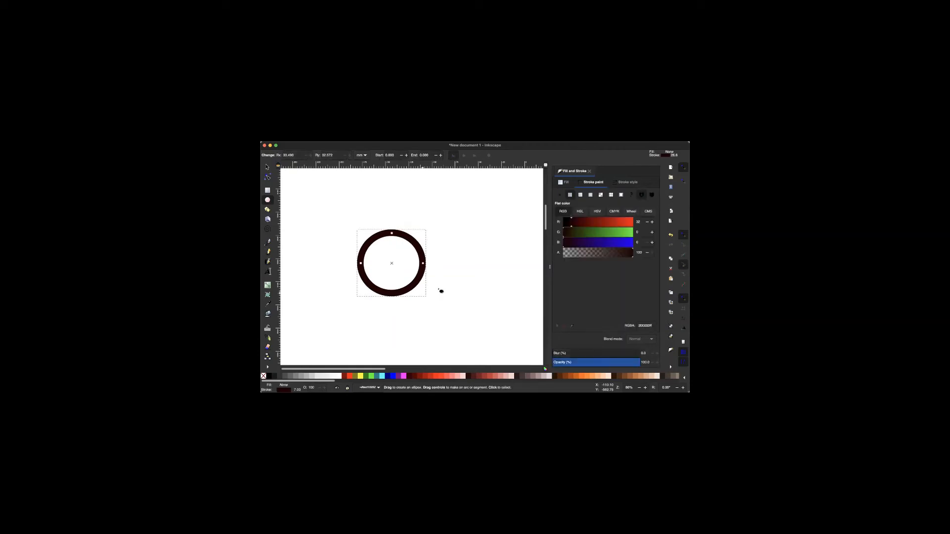
scroll(441, 291, up, 2)
scroll(442, 291, right, 2)
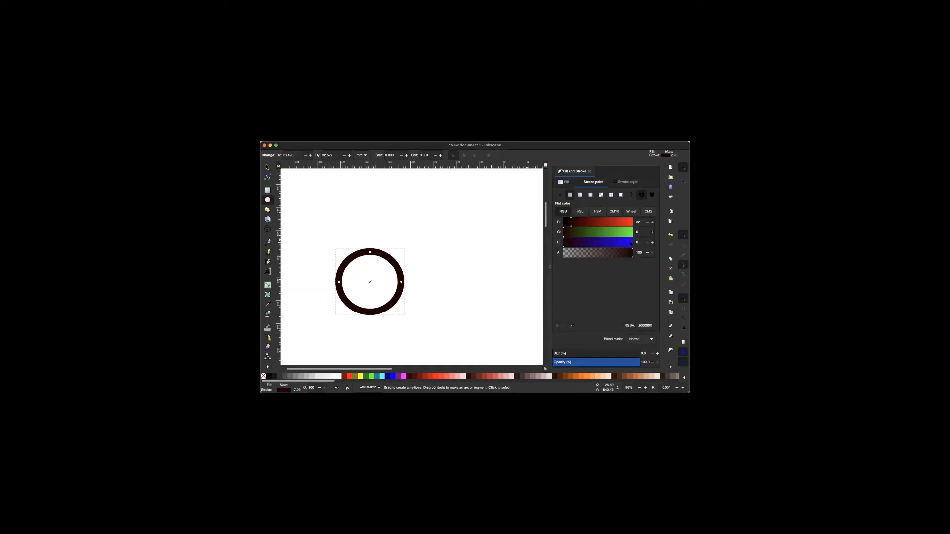
Recolour the circle's stroke to light blue by raising blue to 251 and green to a medium level.
click(631, 243)
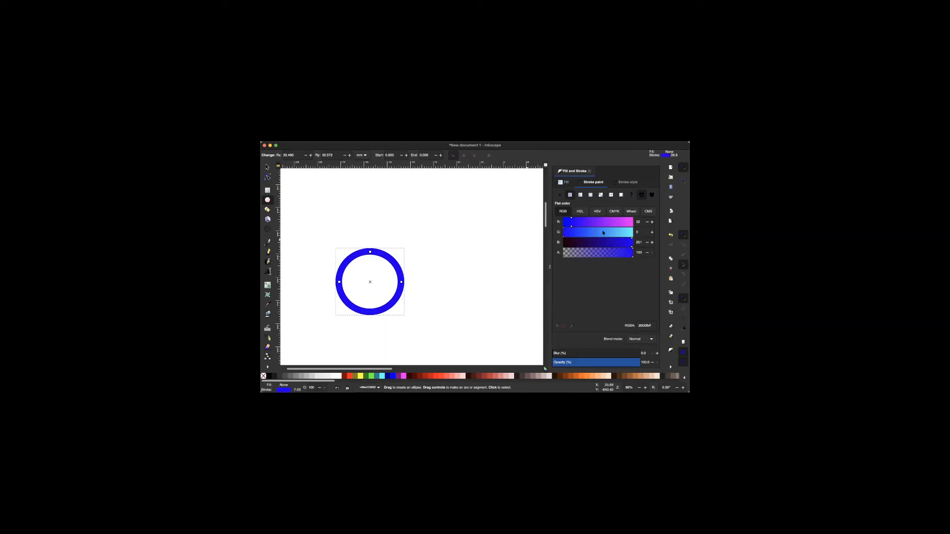
click(603, 232)
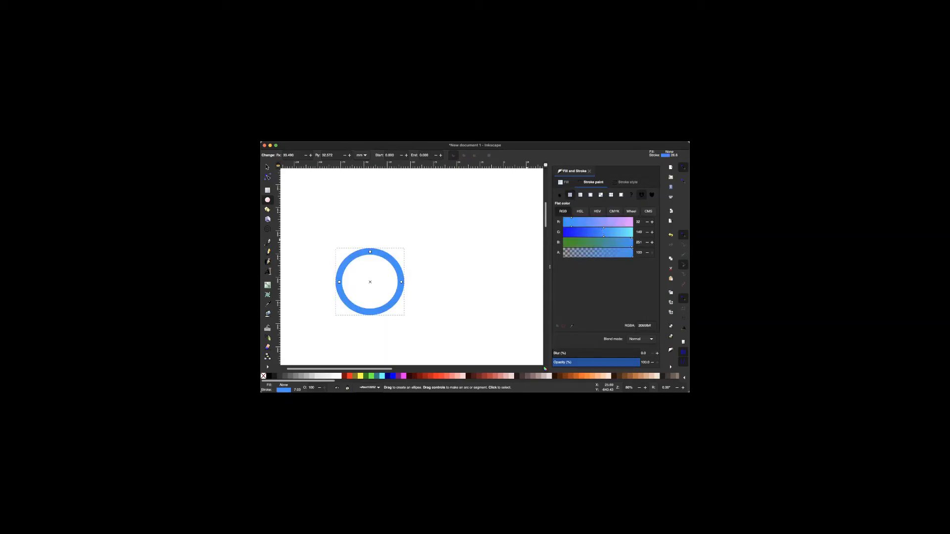
Give the circle a flat black fill.
click(565, 183)
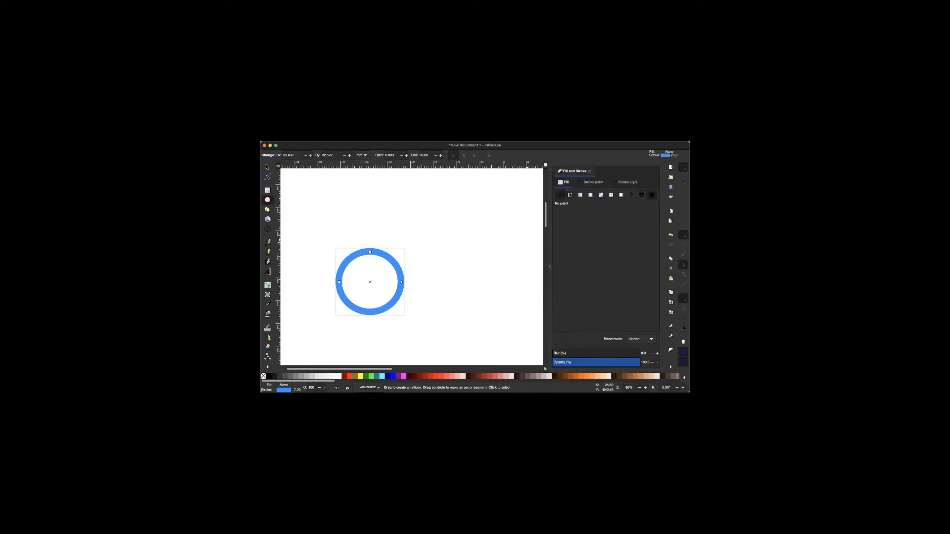
click(570, 195)
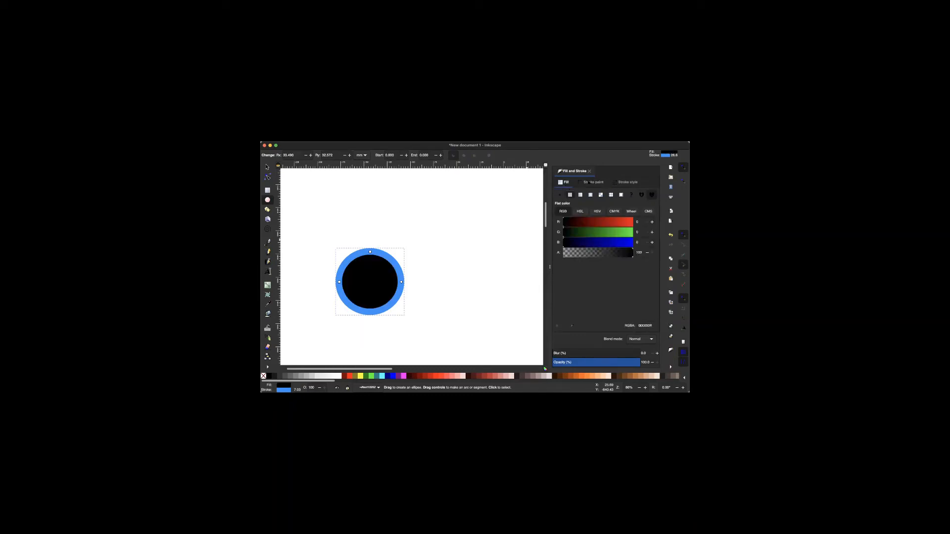
Darken the circle's stroke to near-black by lowering its green and blue to 0, and display its fill settings.
click(593, 183)
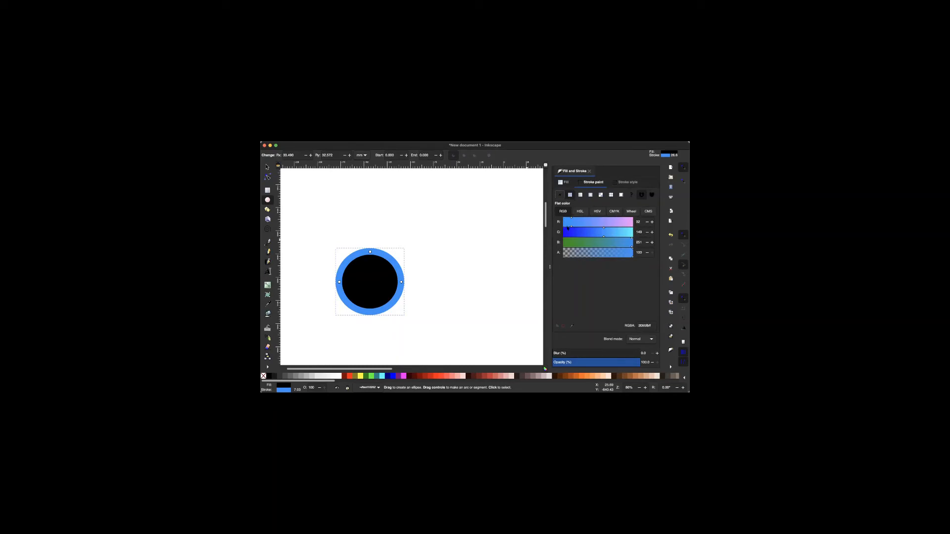
mouse_move(604, 232)
mouse_down()
mouse_move(544, 232)
mouse_move(563, 242)
mouse_move(563, 222)
mouse_up()
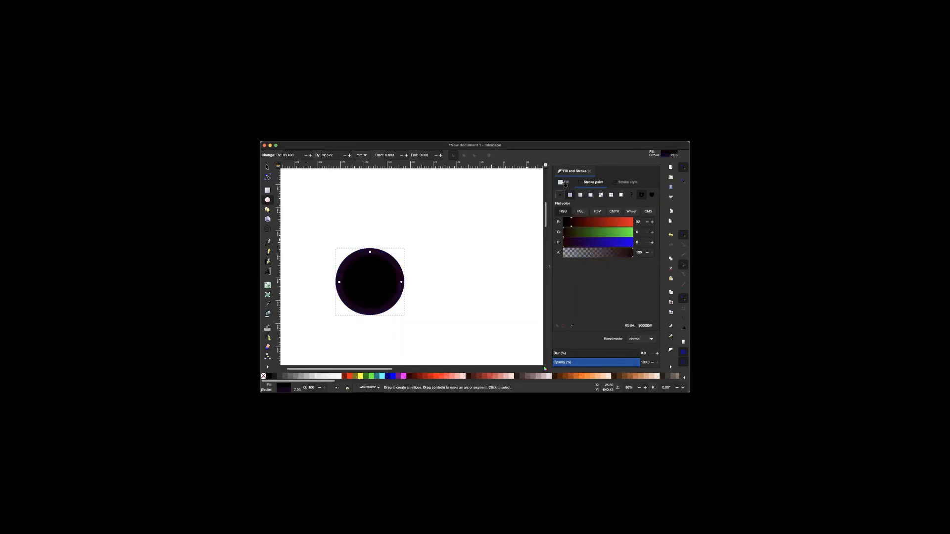
click(565, 182)
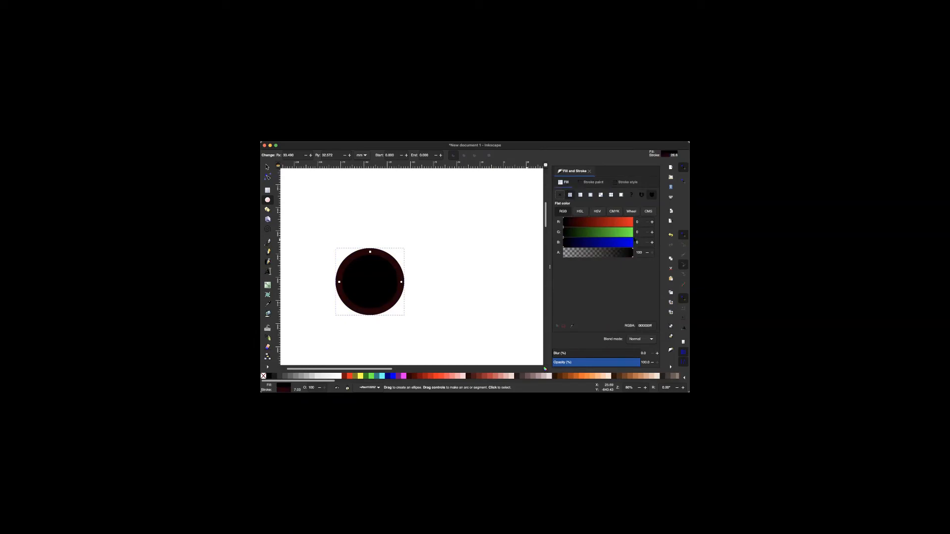
Give the circle a medium blue fill with green 137 and blue 188, and move it slightly left on the canvas.
click(614, 242)
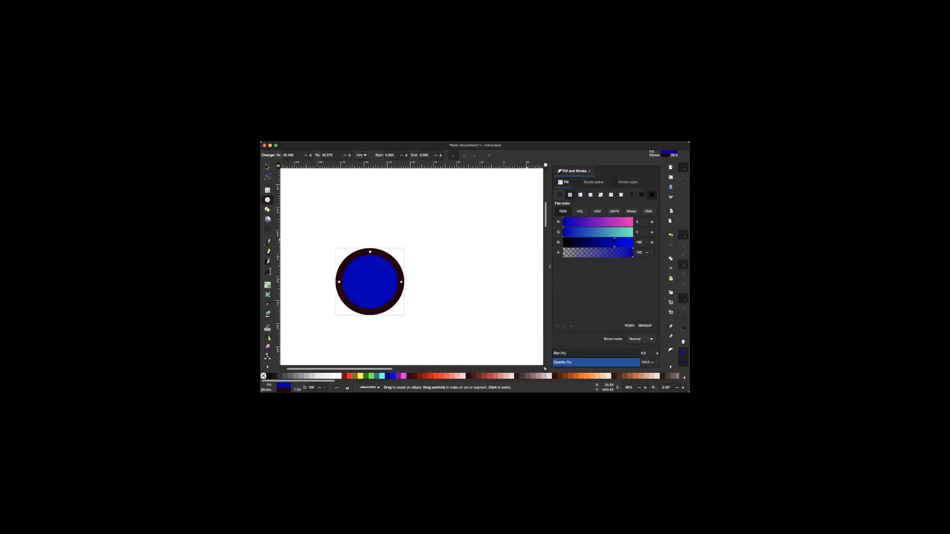
click(599, 232)
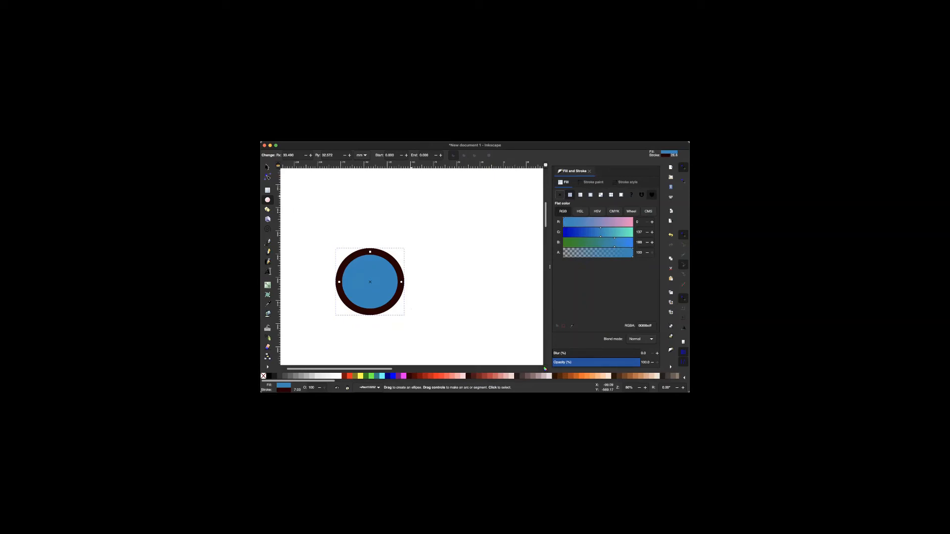
key(s)
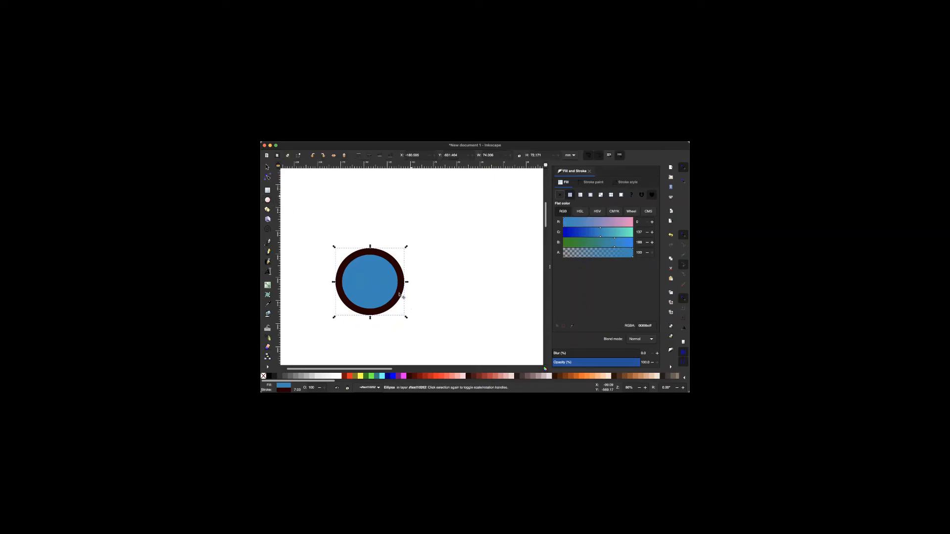
drag(382, 293, 360, 295)
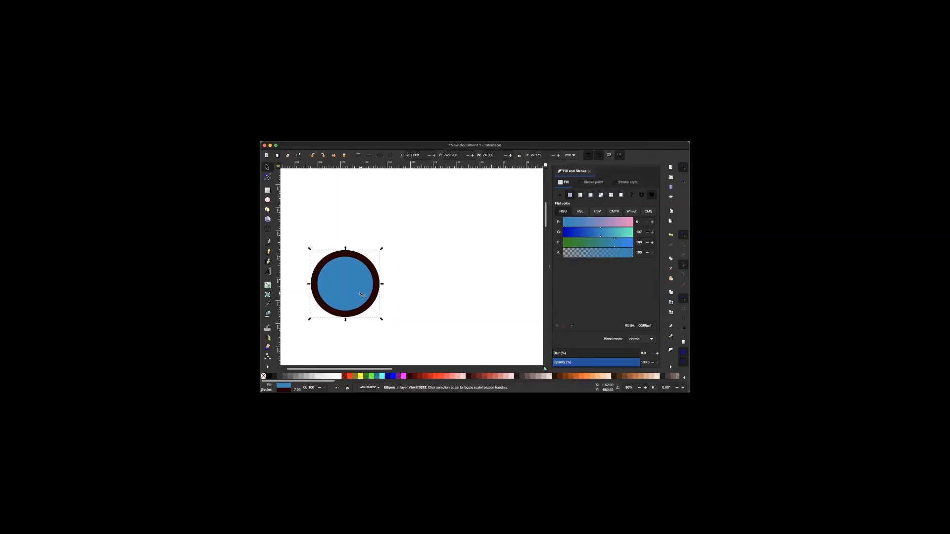
Duplicate the blue circle, place the copy overlapping its right side, and enlarge the copy to about 81 by 87 mm.
key(alt)
key(ctrl+d)
drag(362, 296, 402, 297)
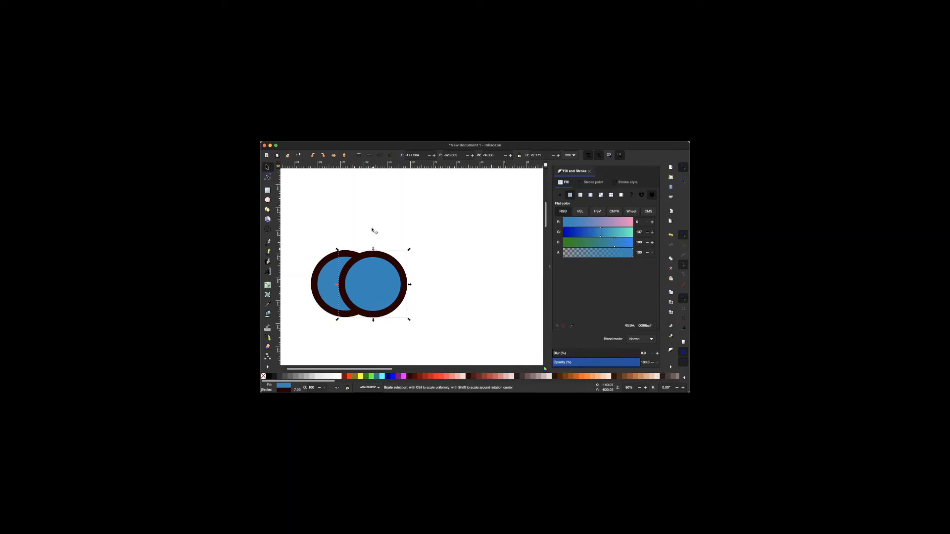
drag(373, 249, 372, 226)
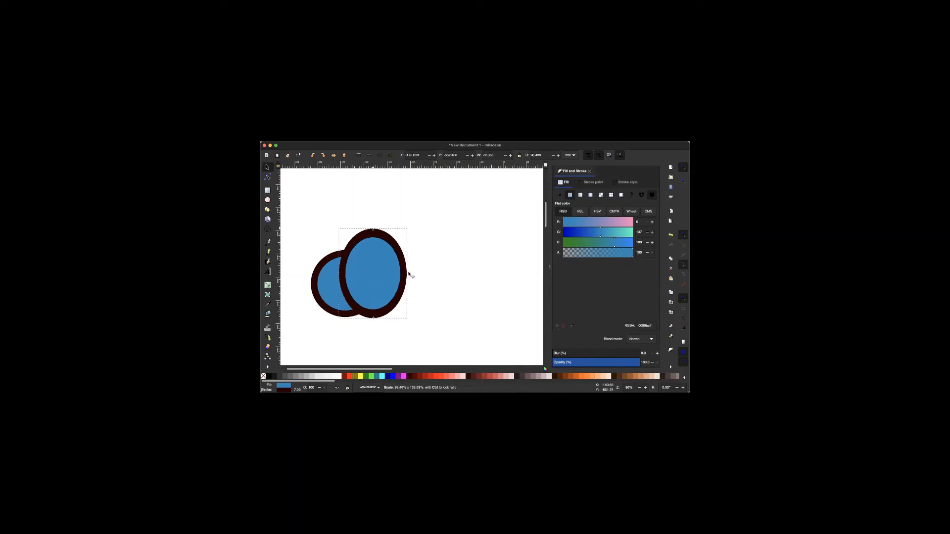
drag(419, 274, 425, 272)
mouse_move(426, 226)
mouse_down()
mouse_move(454, 204)
mouse_move(416, 236)
mouse_up()
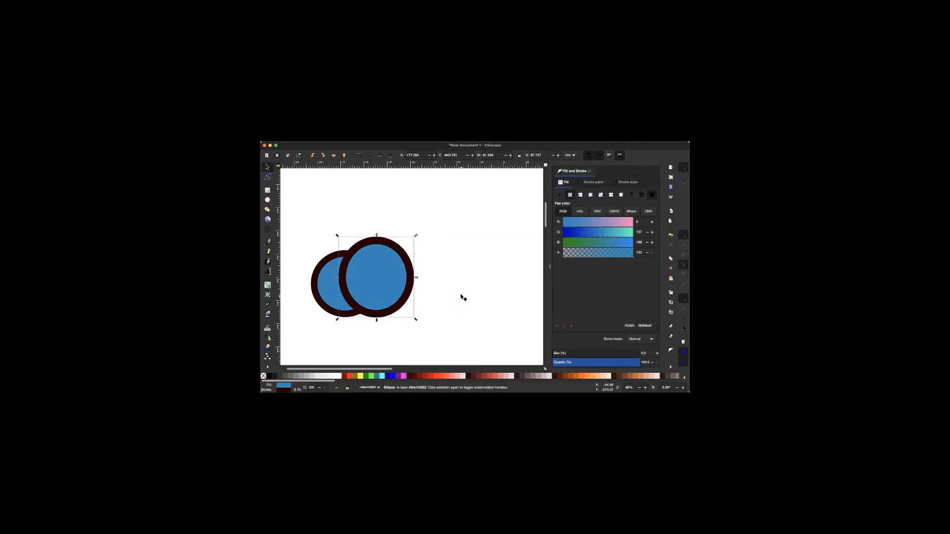
Add a copy of the enlarged circle overlapping its upper right, and scale it to about 104 by 106 mm.
key(ctrl+v)
drag(453, 283, 406, 249)
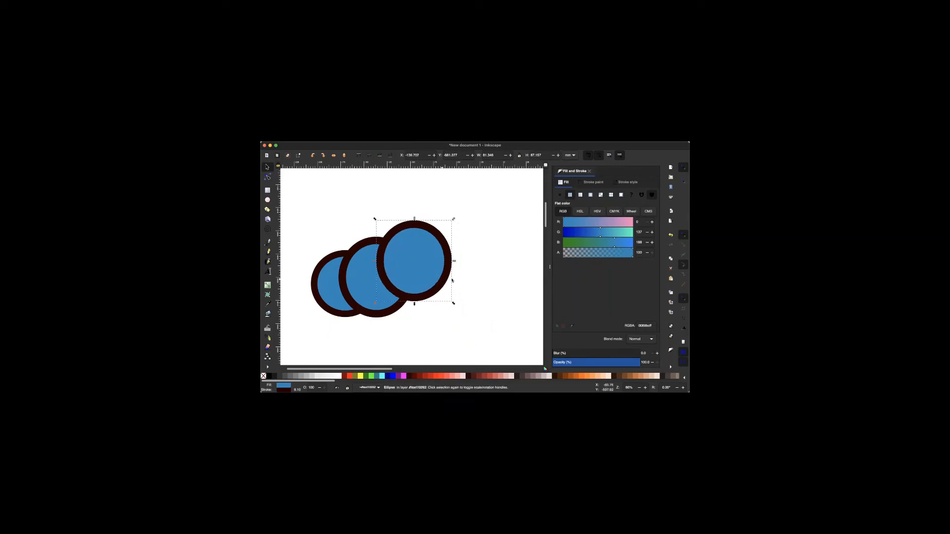
drag(453, 305, 472, 322)
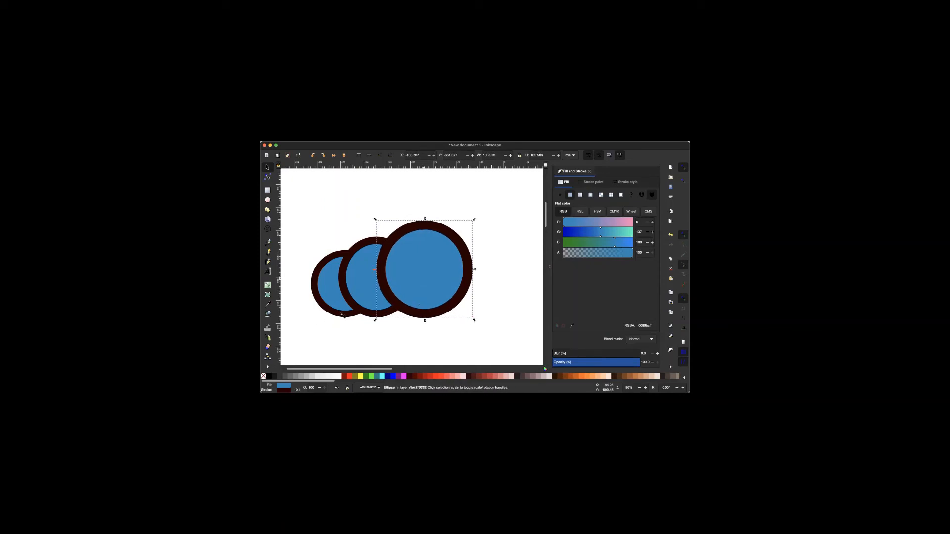
Copy the small leftmost circle and place the copy overlapping the right side of the largest circle.
click(333, 315)
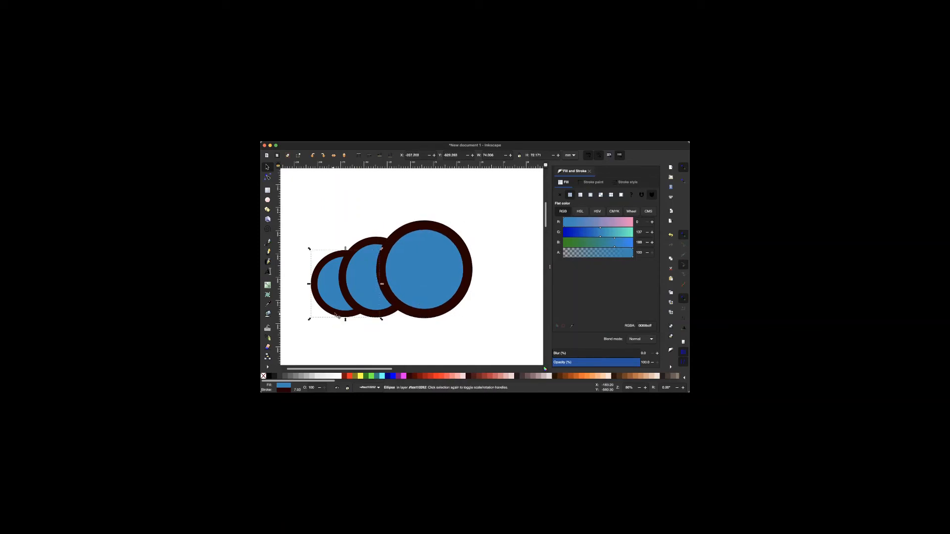
key(super+c)
key(super+v)
drag(368, 329, 319, 238)
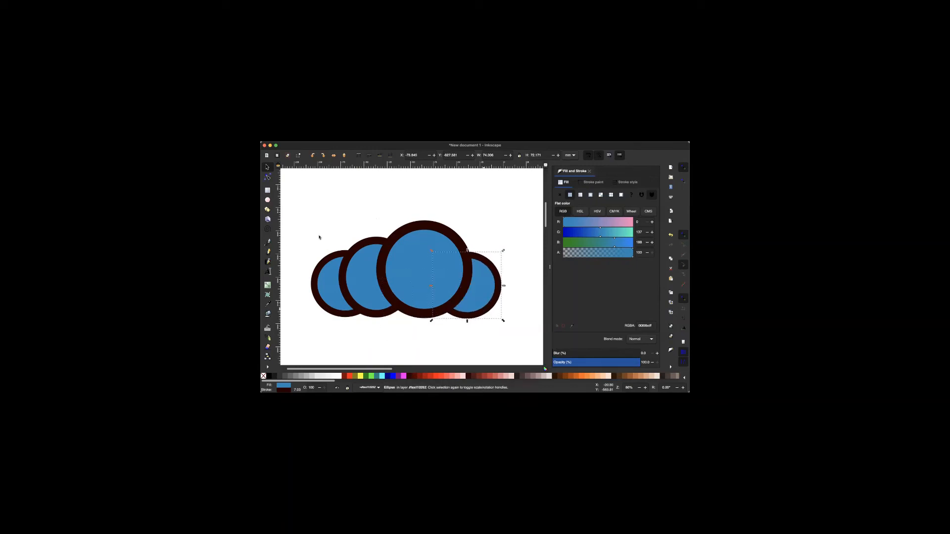
Select all four overlapping circles and merge them into a single cloud outline with Union.
click(318, 237)
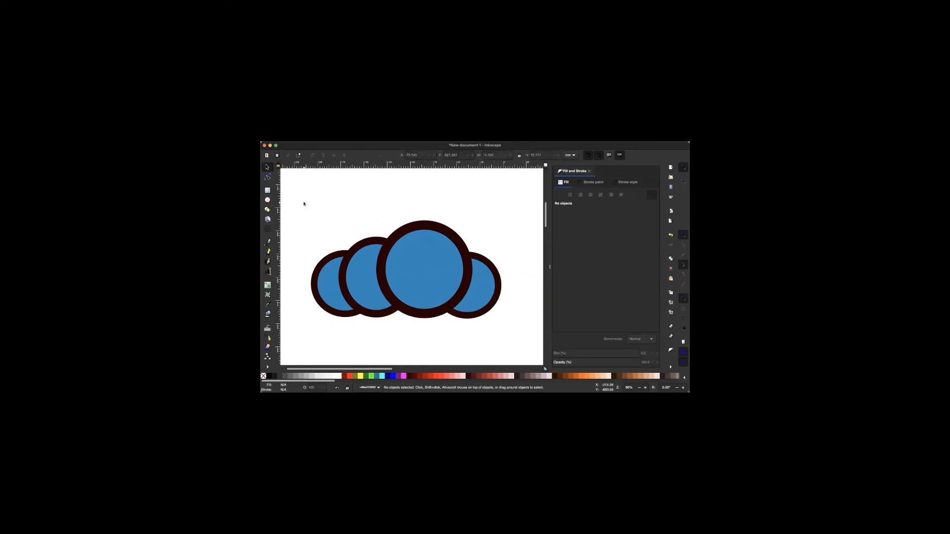
drag(493, 308, 520, 336)
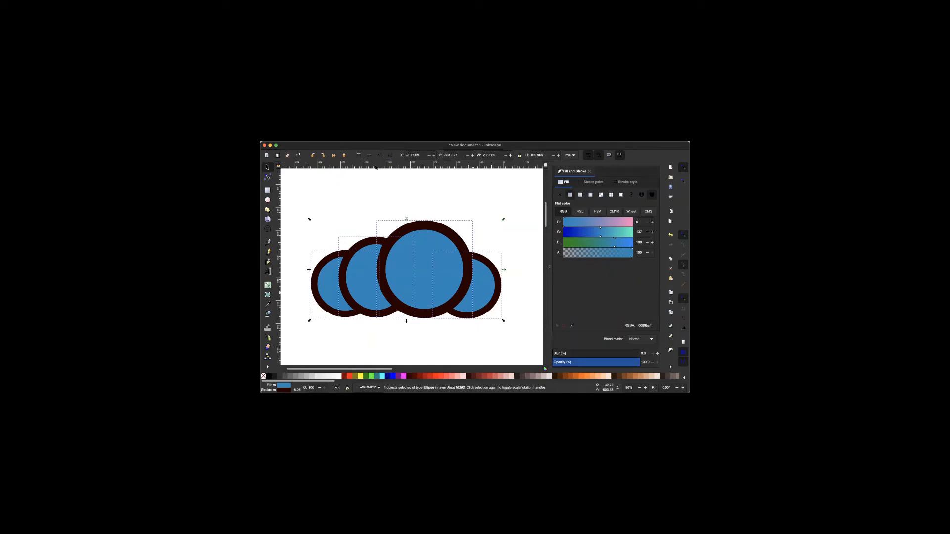
click(367, 139)
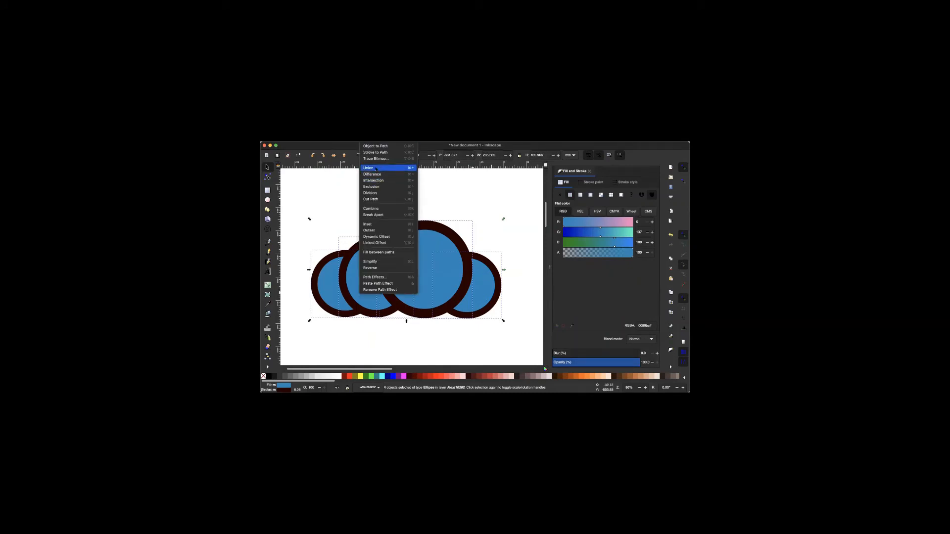
click(375, 168)
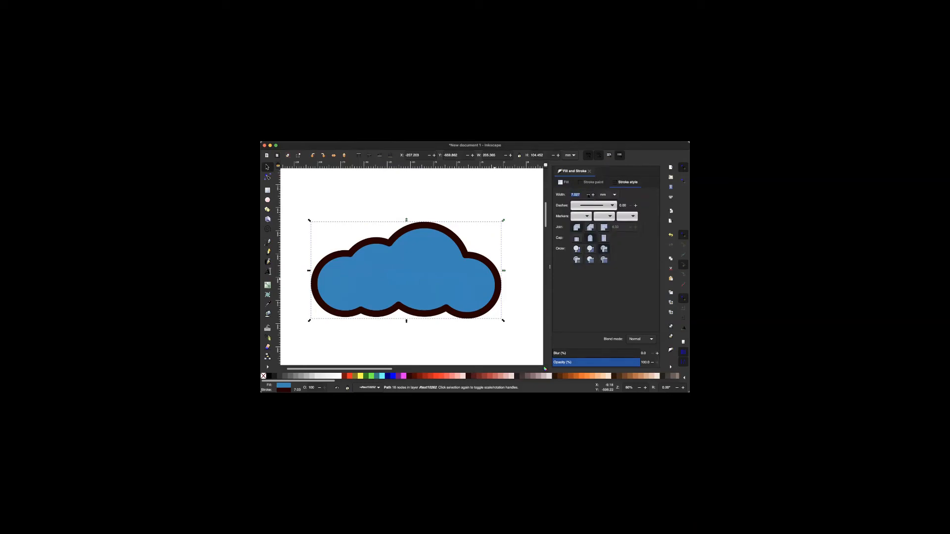
Reduce the cloud's stroke width gradually to about 0.9 mm.
scroll(589, 195, up, 5)
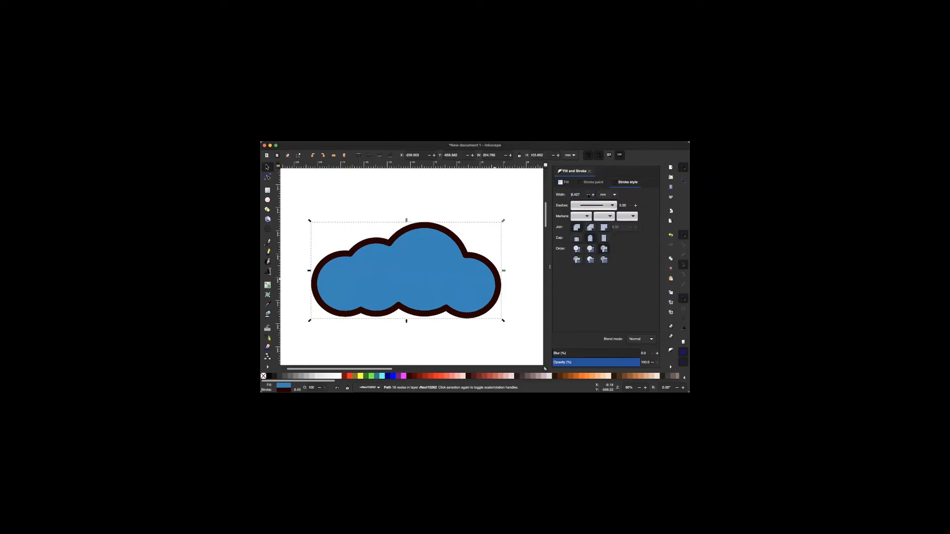
scroll(589, 195, down, 10)
scroll(588, 195, down, 3)
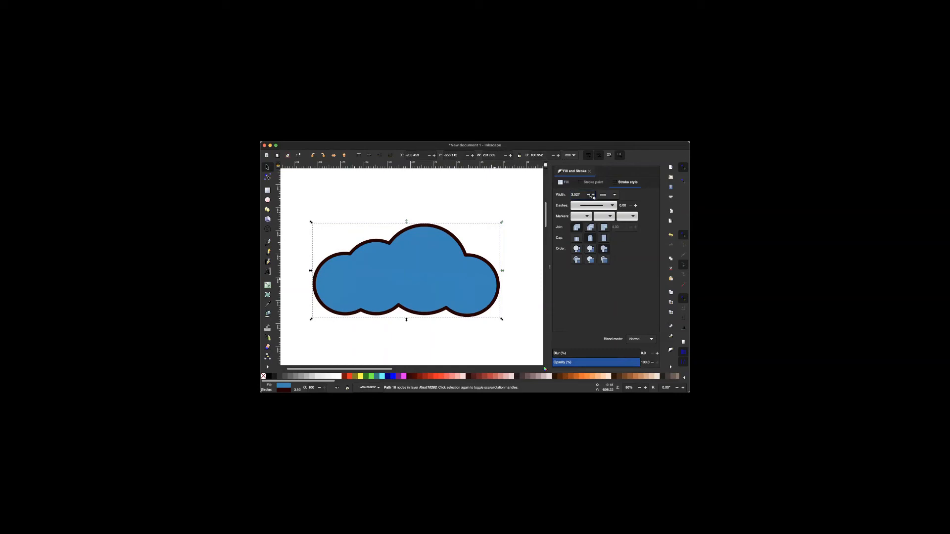
scroll(588, 195, down, 2)
scroll(587, 195, down, 3)
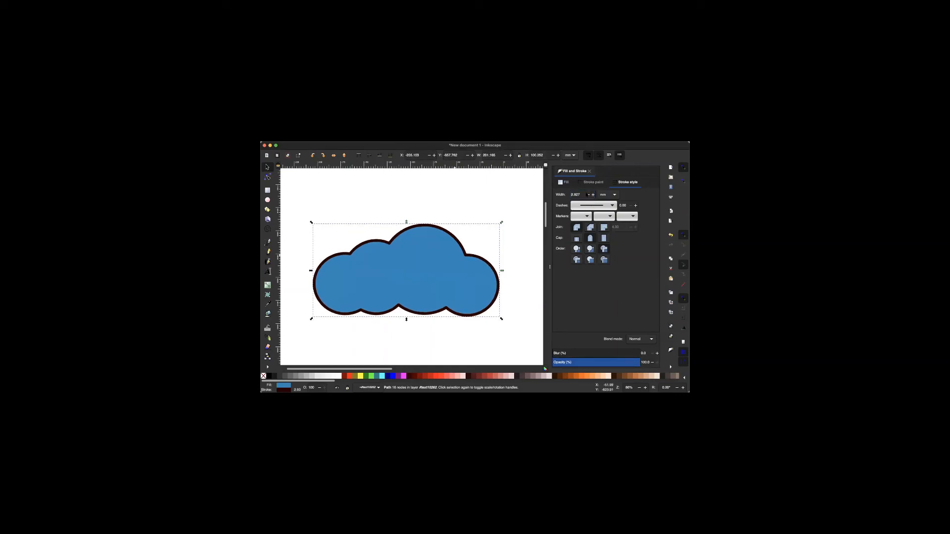
scroll(588, 195, down, 1)
scroll(588, 195, down, 10)
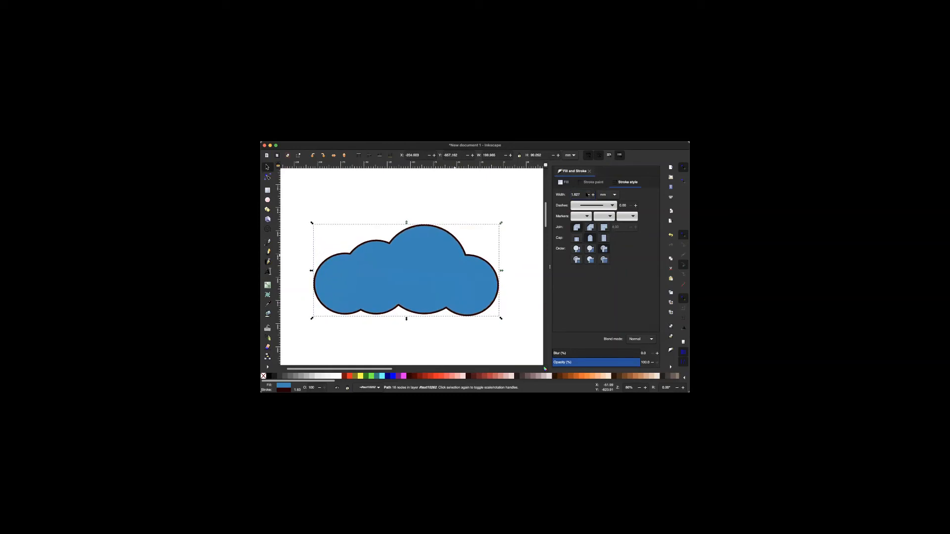
scroll(588, 195, down, 2)
scroll(588, 195, down, 4)
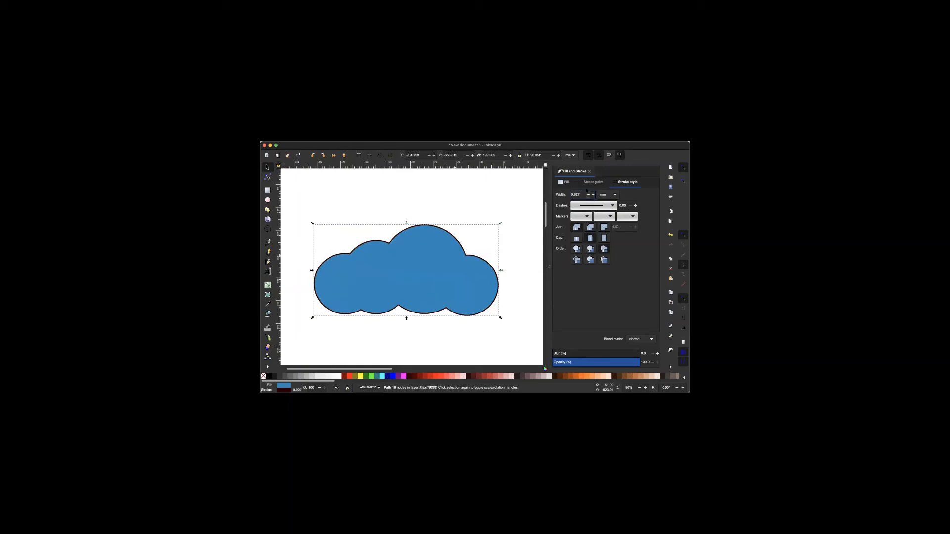
Try the cloud with no stroke paint, and restore its flat near-black stroke colour.
click(562, 183)
click(593, 182)
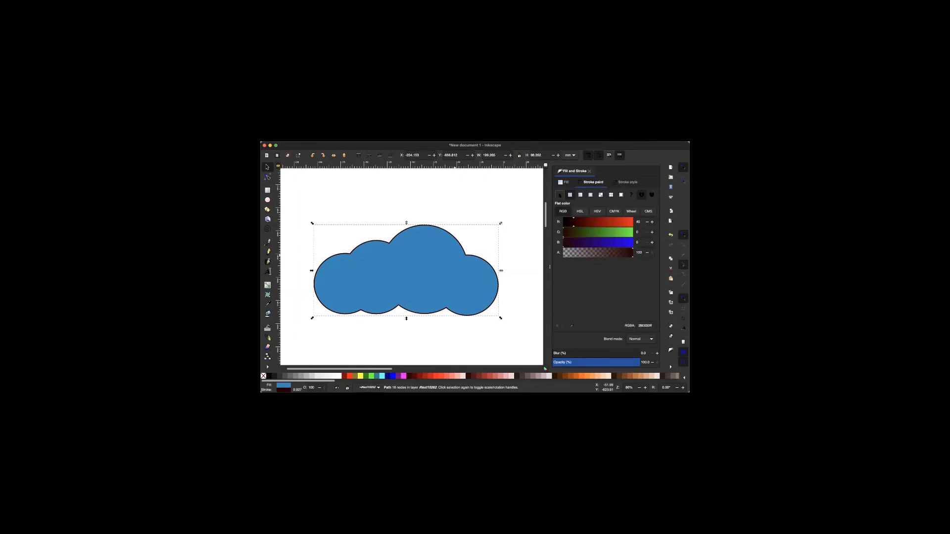
click(559, 195)
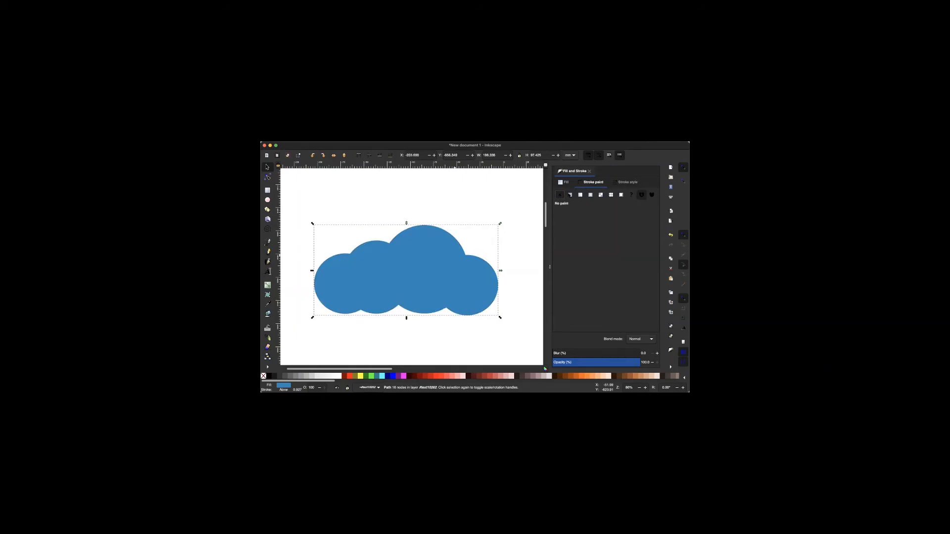
click(570, 195)
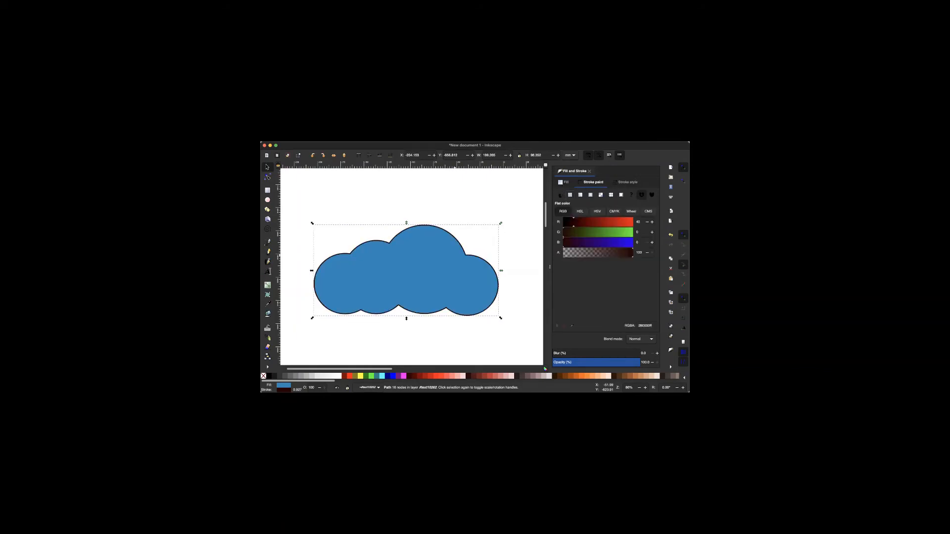
Remove the cloud's fill and thin its stroke to about 0.3 mm, leaving a fine outline.
click(564, 182)
click(559, 195)
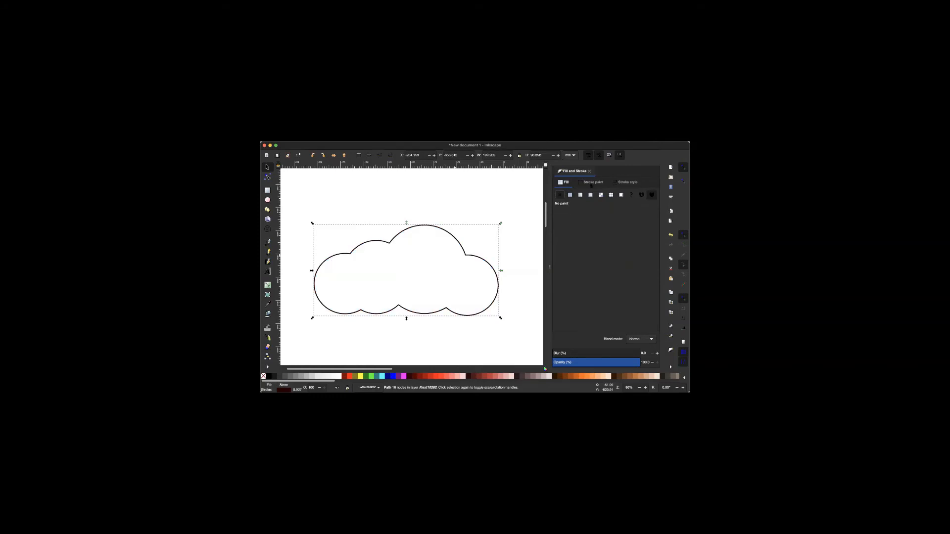
click(606, 183)
click(628, 182)
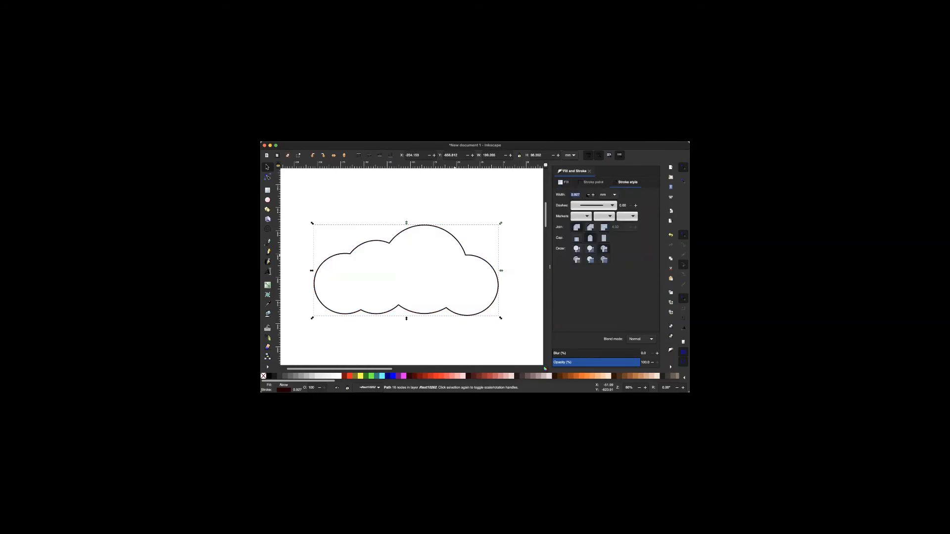
click(588, 195)
click(588, 195)
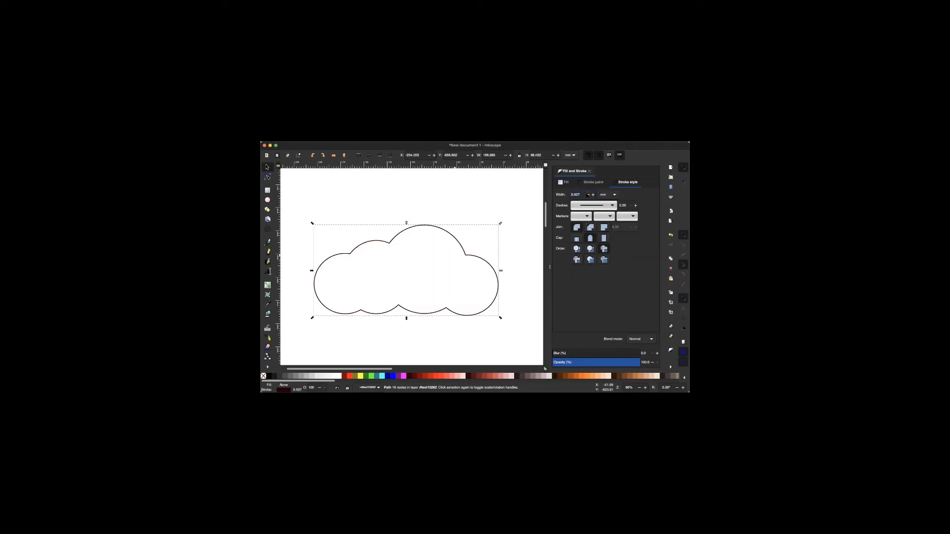
click(587, 195)
click(588, 195)
click(588, 195)
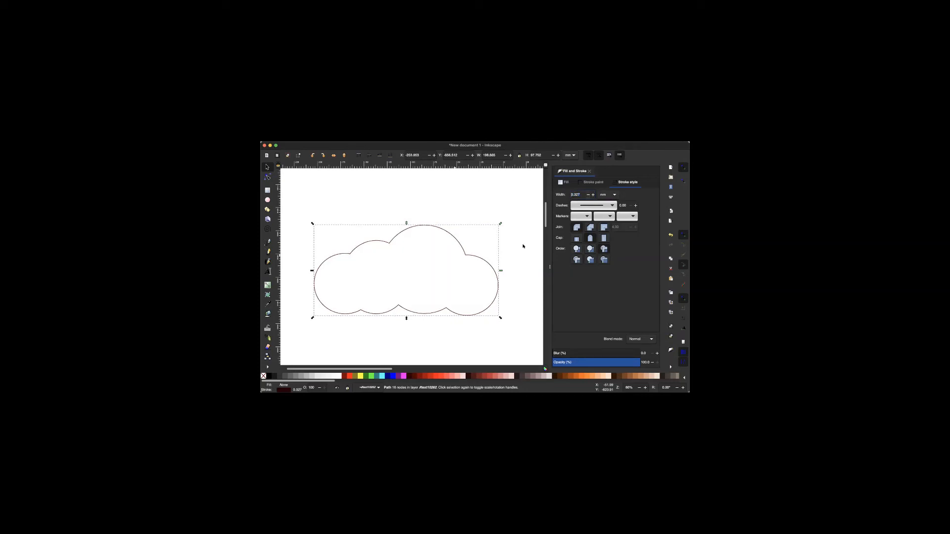
Make a copy of the cloud outline and place it directly below the original.
click(493, 290)
scroll(492, 290, down, 3)
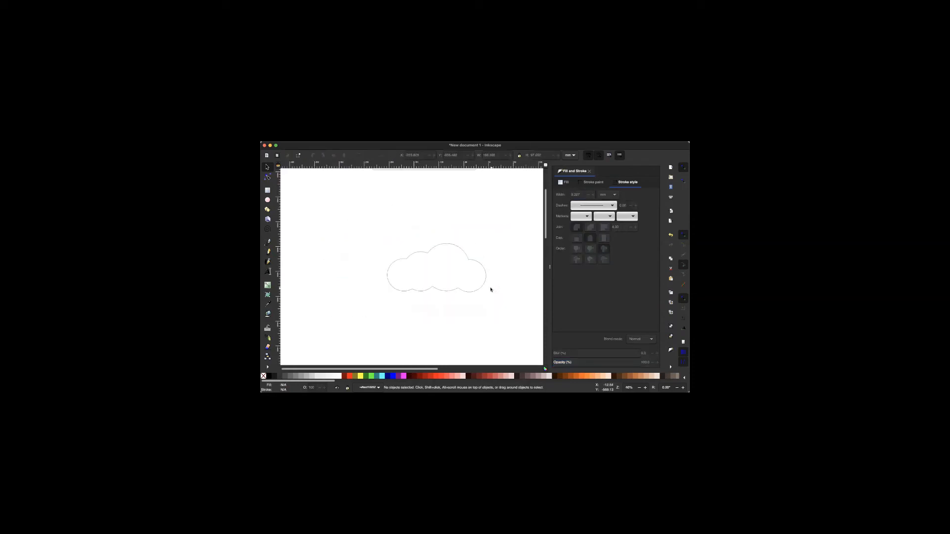
click(471, 293)
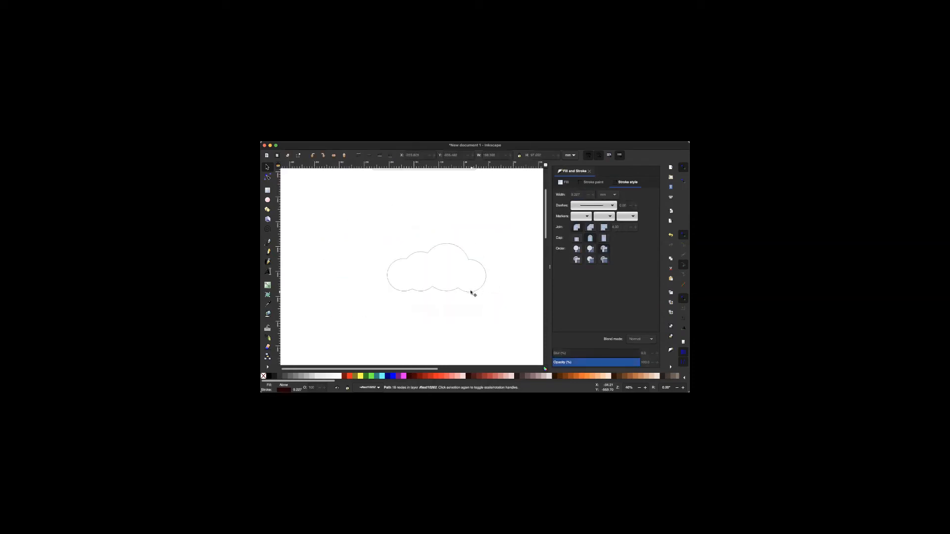
key(ctrl+v)
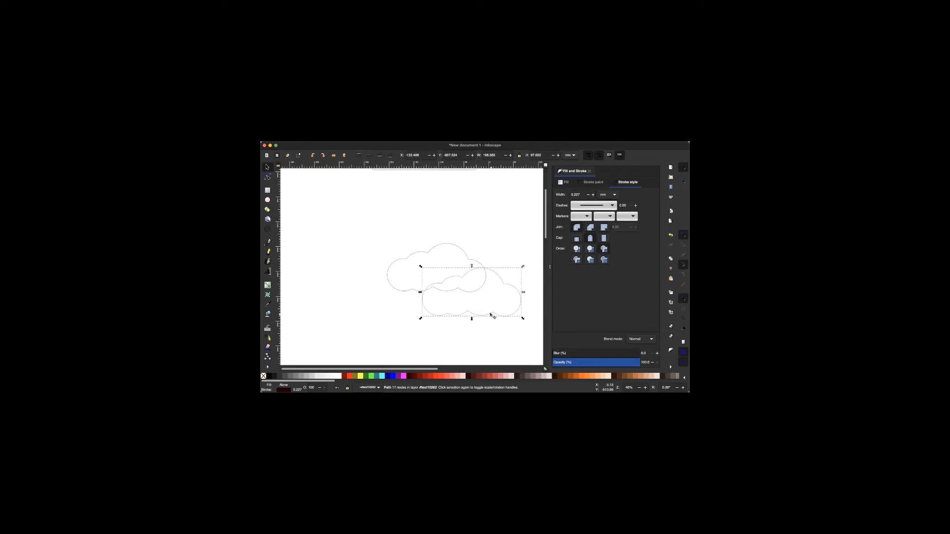
drag(485, 316, 436, 351)
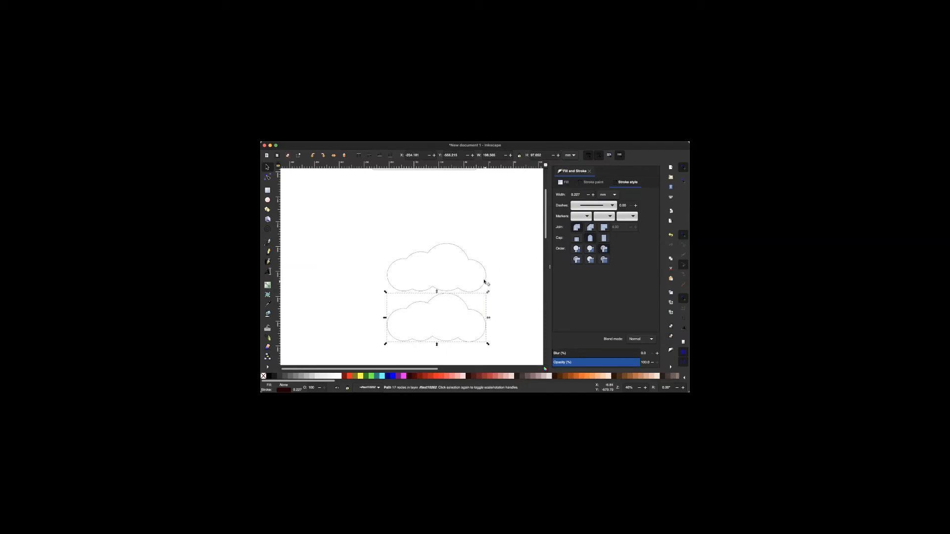
Copy the upper cloud to the clipboard and move that cloud up and left, clear of the lower one.
click(484, 281)
click(310, 140)
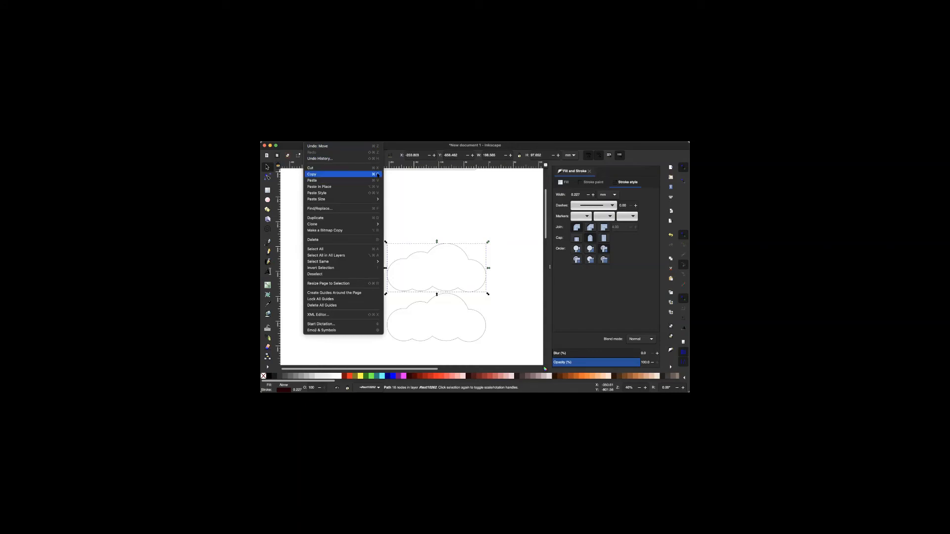
click(376, 175)
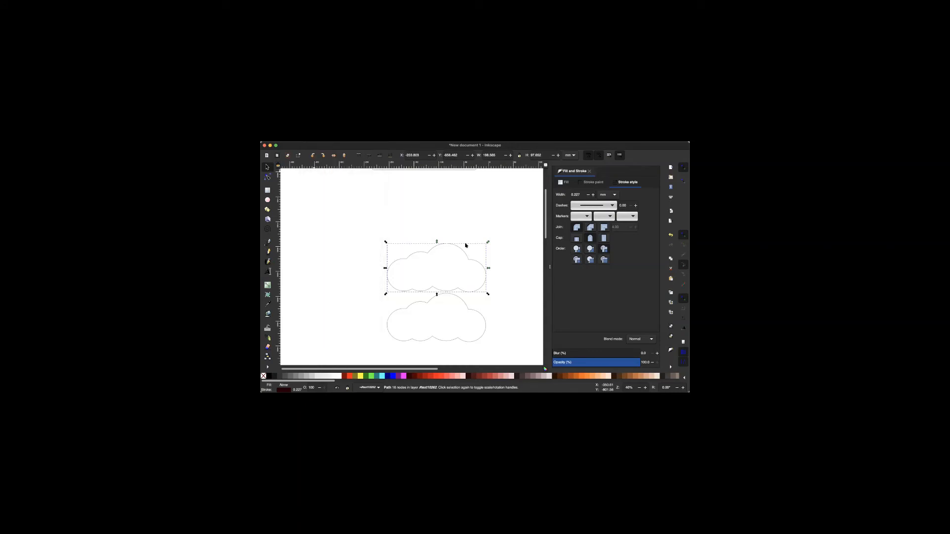
click(469, 308)
drag(455, 290, 404, 275)
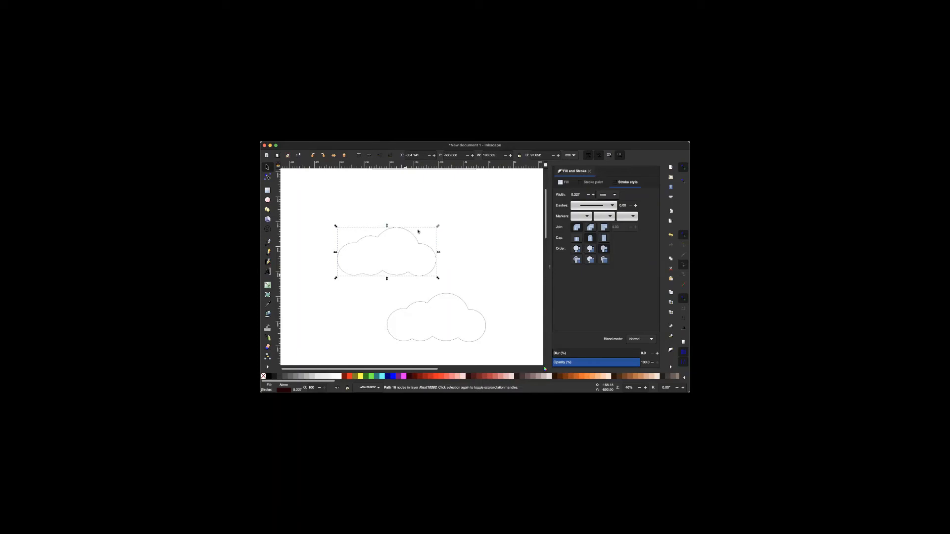
Flip the upper cloud horizontally, then squash it to about 76 mm high just above and to the left of the other cloud.
click(352, 139)
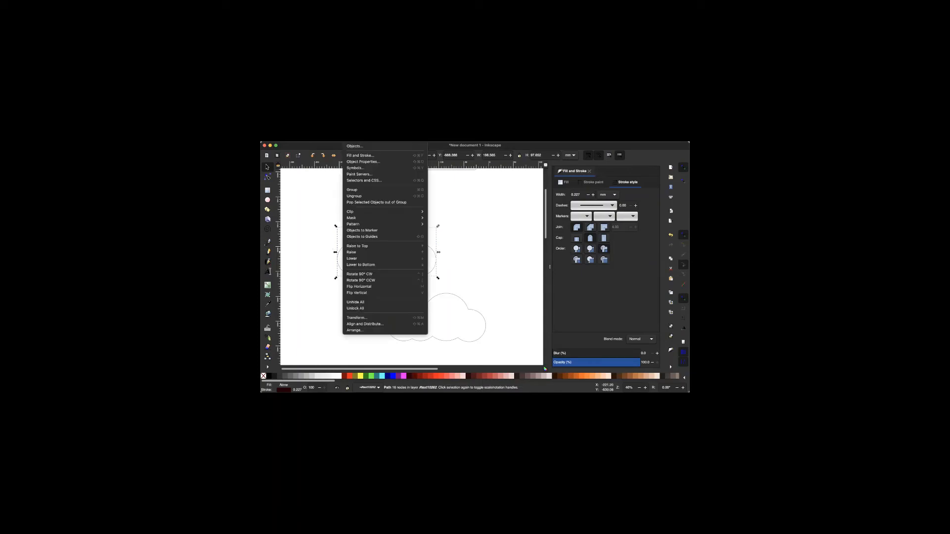
click(375, 287)
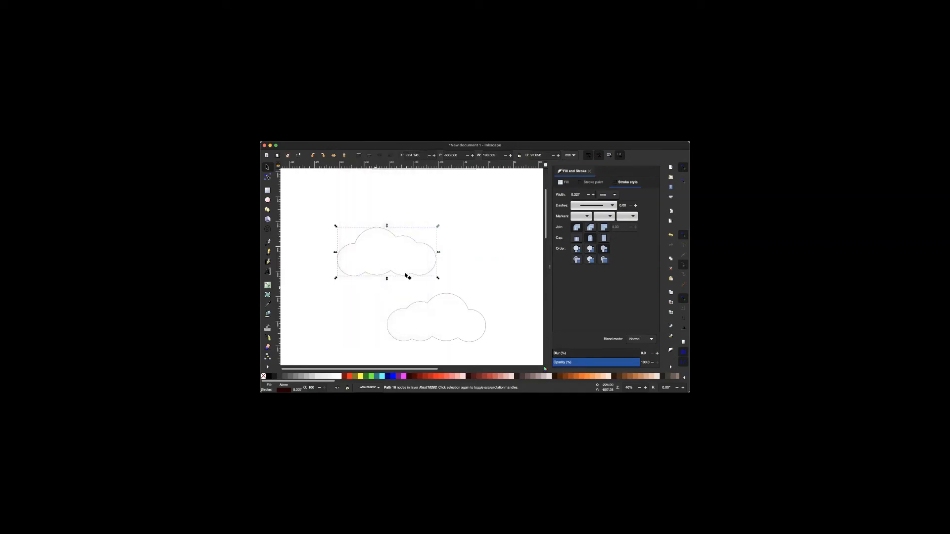
drag(404, 274, 359, 284)
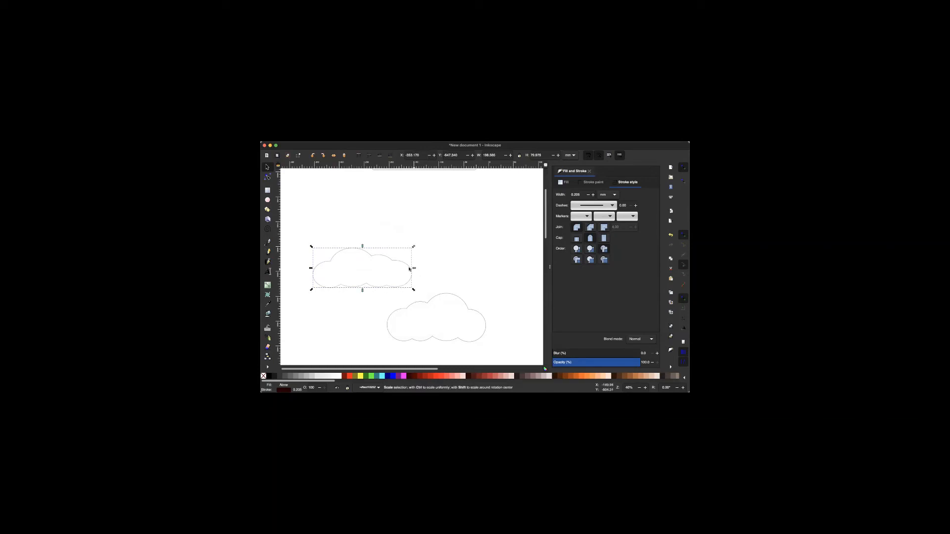
drag(408, 269, 387, 320)
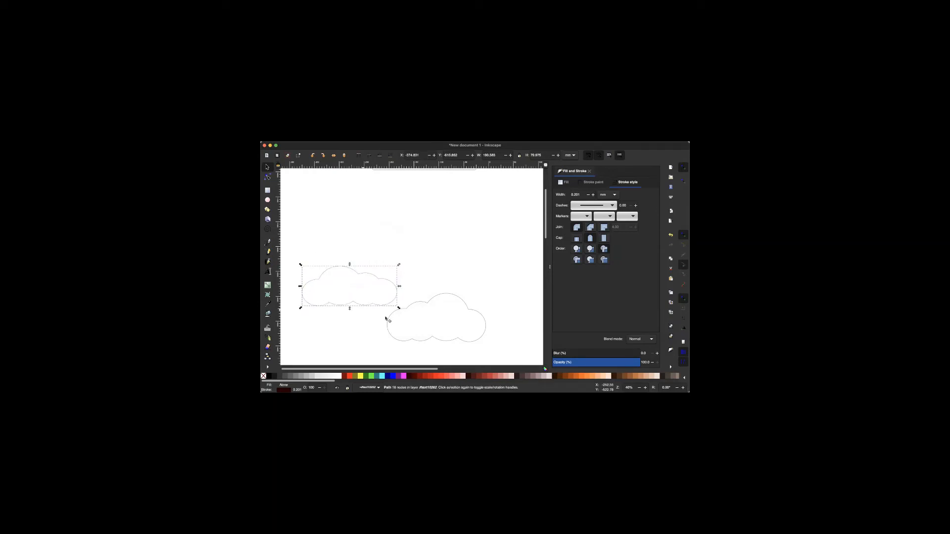
scroll(387, 319, down, 3)
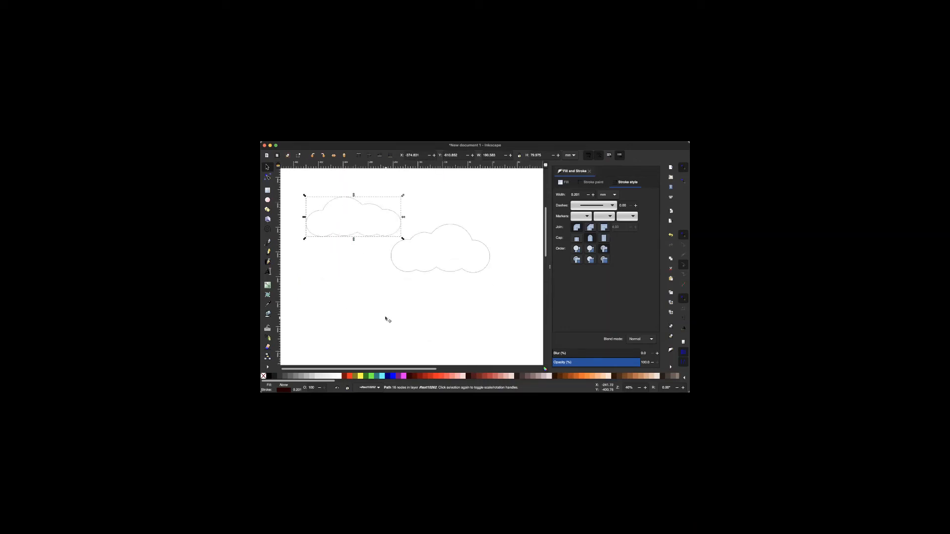
ctrl+scroll(387, 320, down, 2)
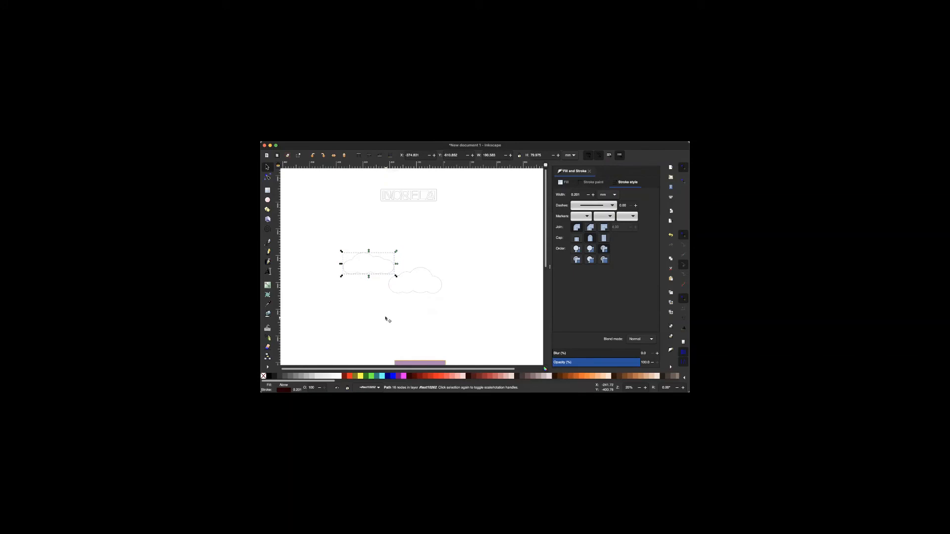
click(387, 320)
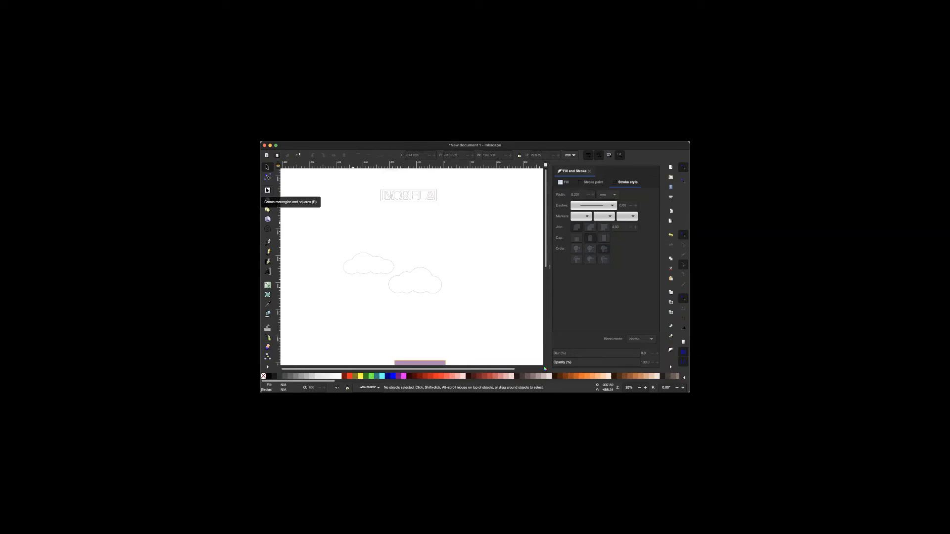
Draw an upright rectangle about 143 by 172 mm in the empty area above and to the right of the clouds.
click(267, 190)
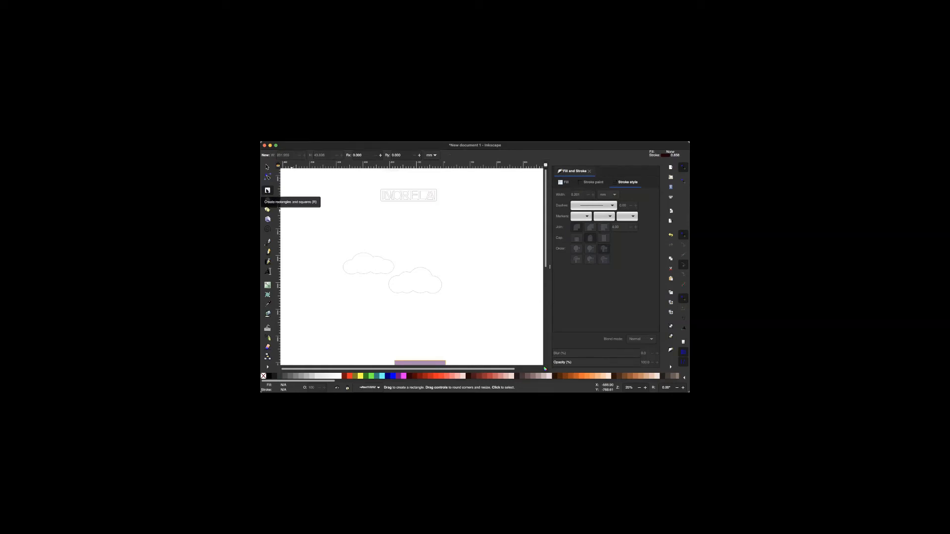
drag(457, 221, 495, 267)
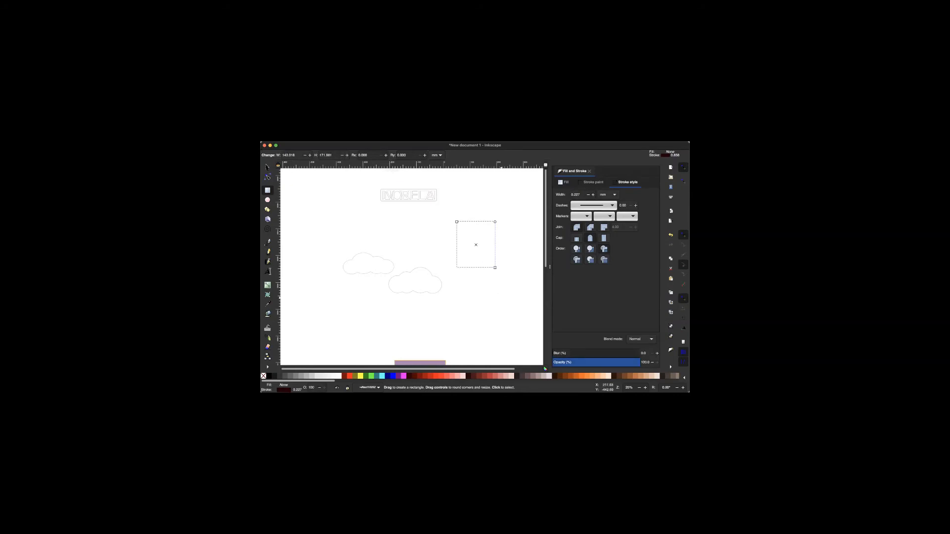
key(s)
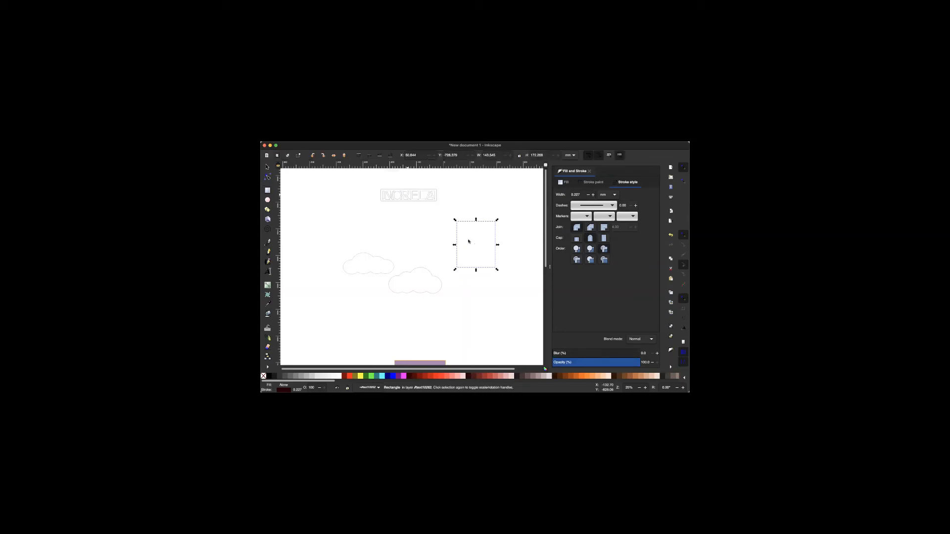
Switch the measurement unit to inches and resize the rectangle to a 5 by 5 in square.
click(566, 150)
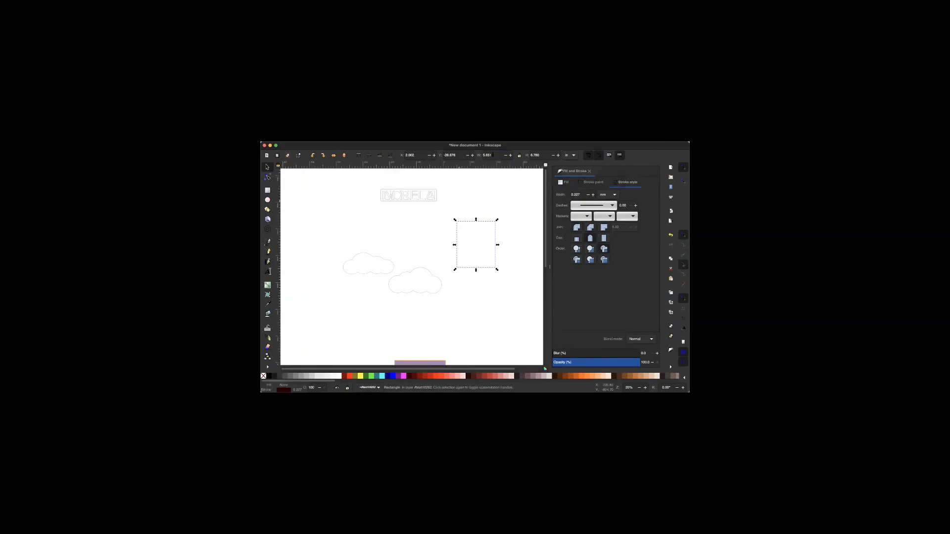
click(494, 154)
key(BackSpace)
key(BackSpace)
key(BackSpace)
key(BackSpace)
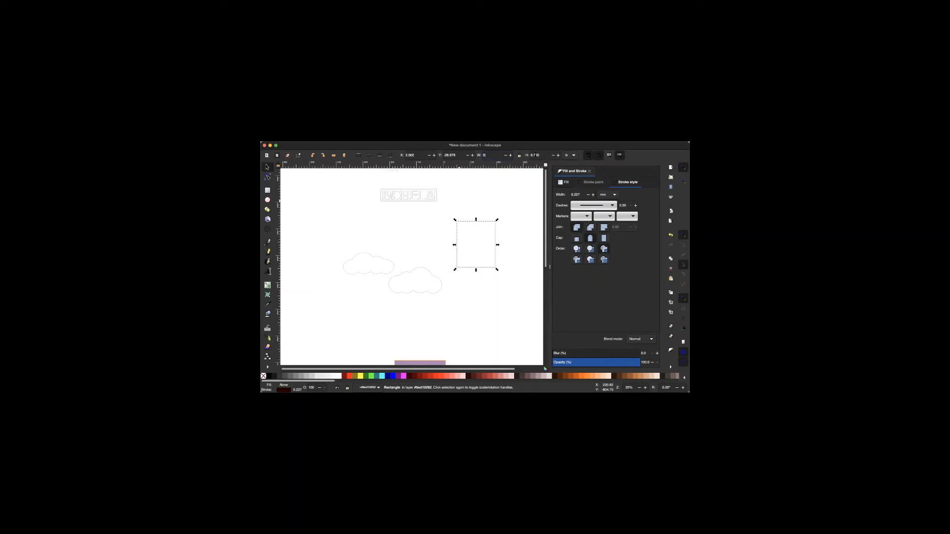
key(Tab)
text(5)
key(Return)
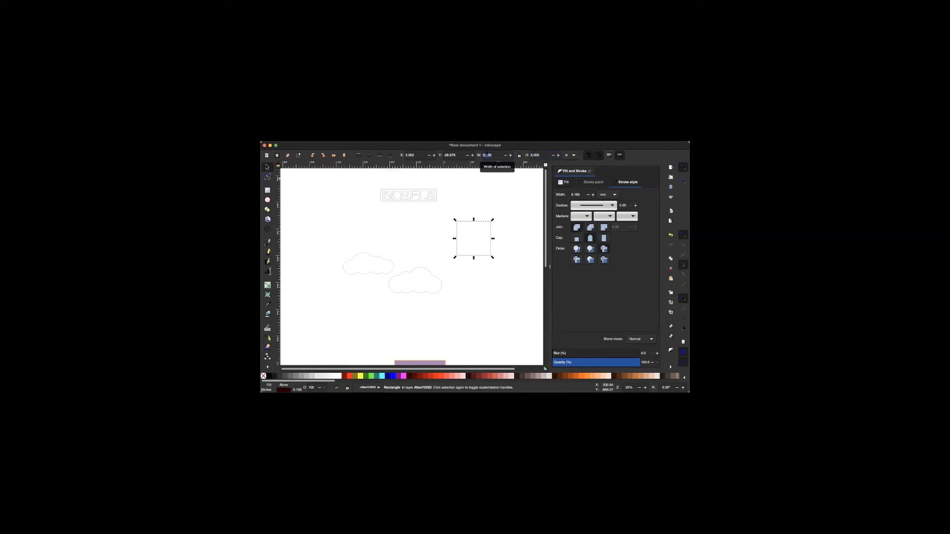
text(5)
click(506, 239)
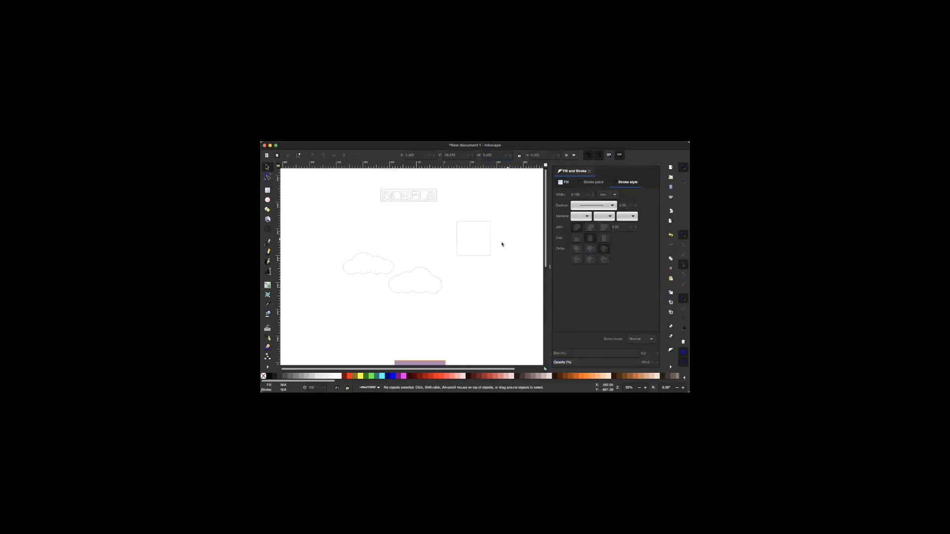
click(486, 256)
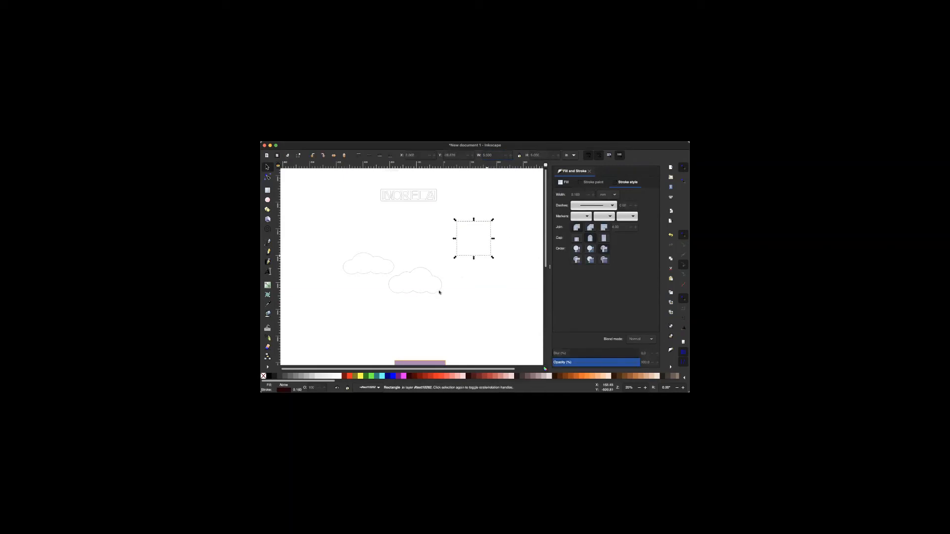
Move the framed lettering over the square and shrink it to about 5.33 by 1.19 in.
drag(371, 181, 443, 208)
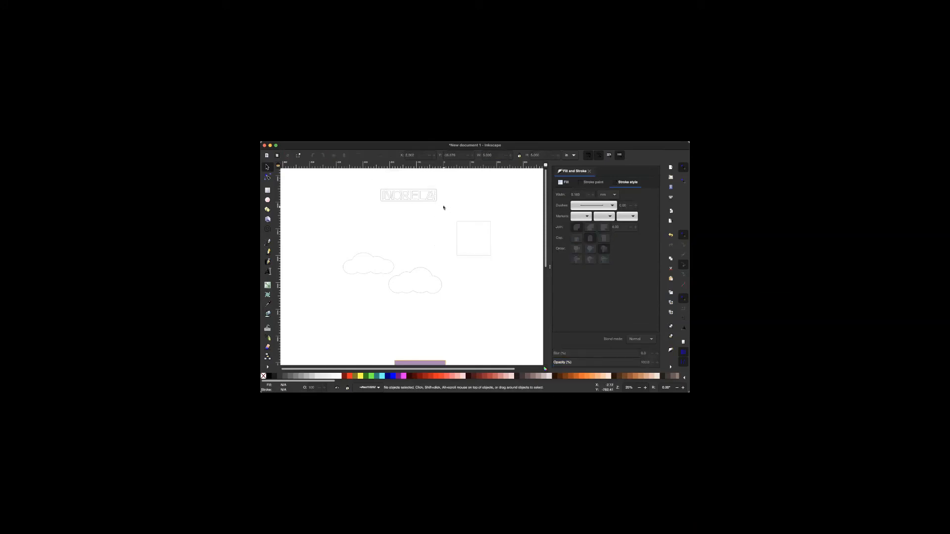
scroll(443, 208, up, 1)
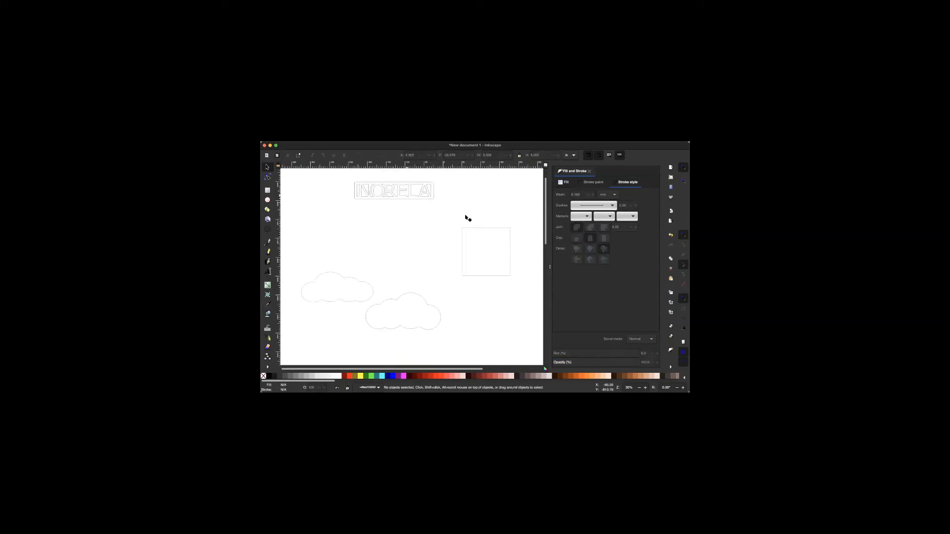
drag(465, 216, 522, 225)
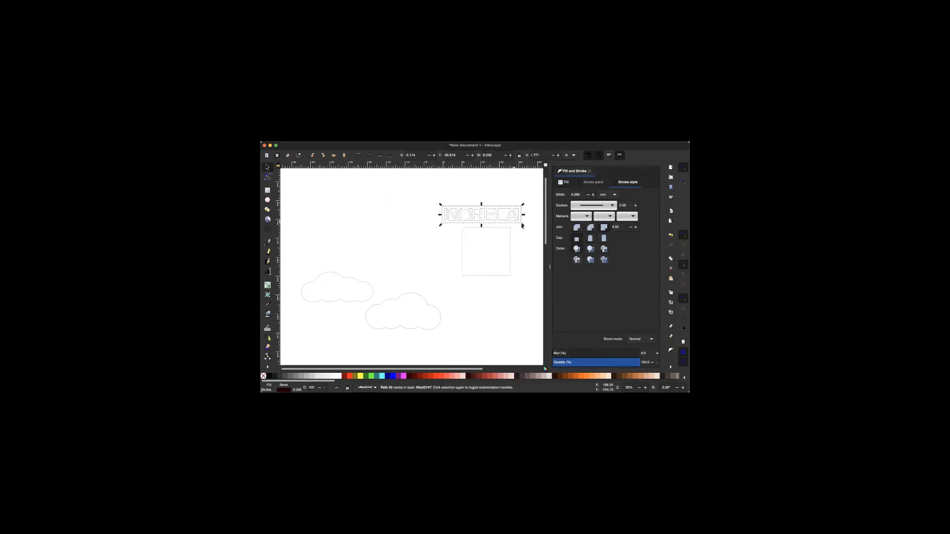
drag(521, 226, 497, 256)
Scale the framed lettering down further to about 4.99 in wide.
scroll(497, 256, up, 1)
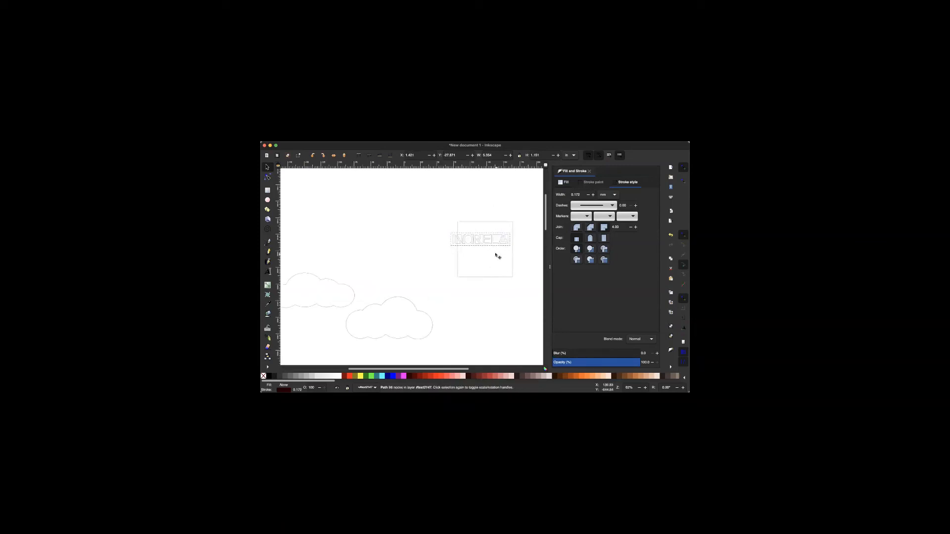
scroll(498, 256, up, 3)
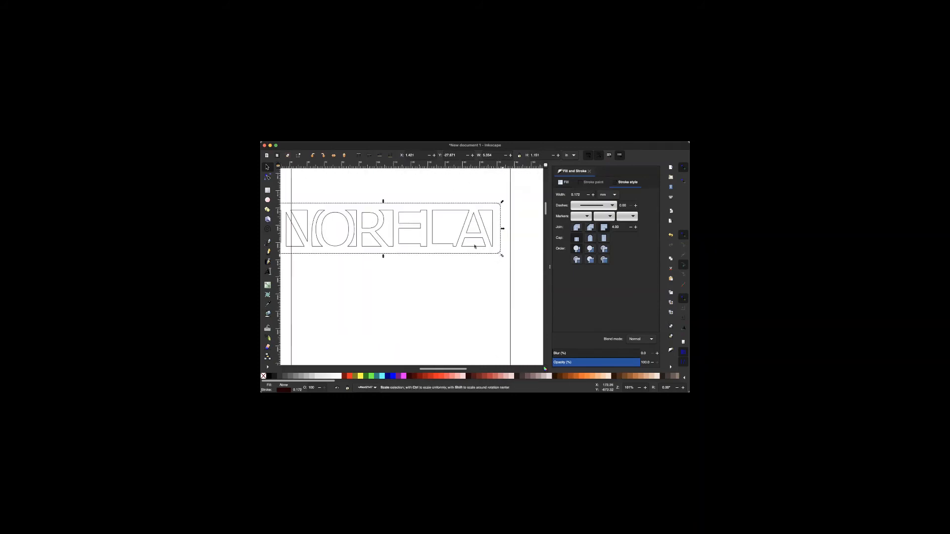
drag(502, 256, 486, 250)
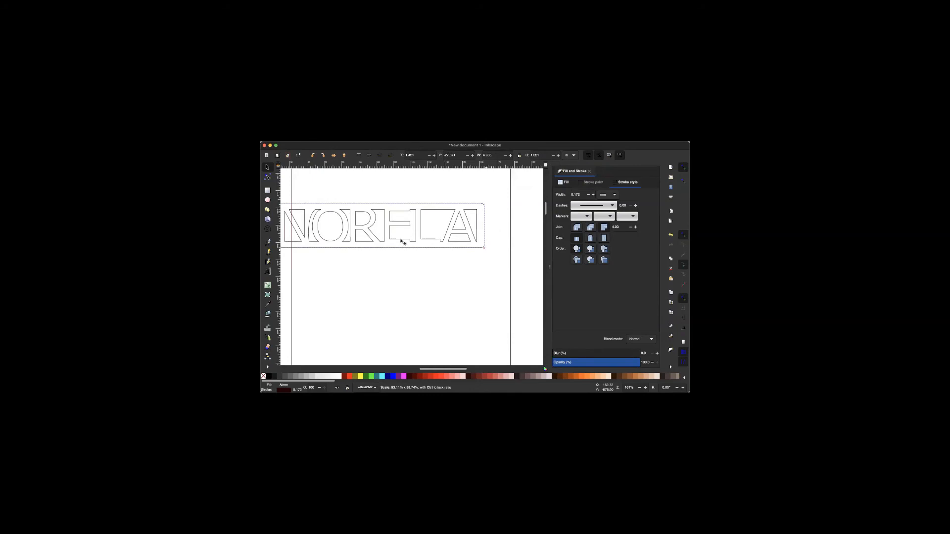
mouse_move(431, 236)
mouse_down()
mouse_move(446, 236)
mouse_move(435, 269)
mouse_move(432, 241)
mouse_up()
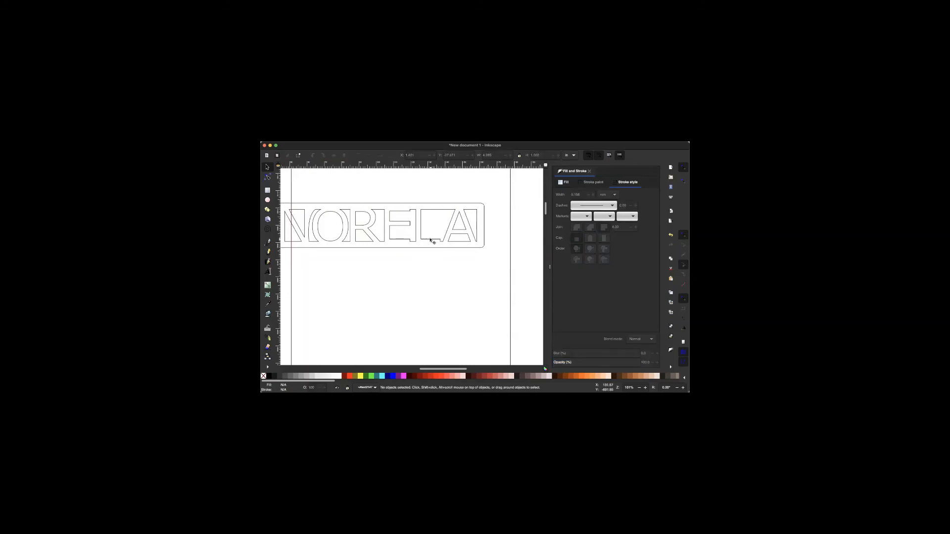
Nudge the framed lettering to the right until it lies between the square's two vertical sides.
click(431, 241)
key(Right)
key(Right)
key(Right)
key(Right)
key(Right)
key(Right)
key(Right)
key(Right)
key(Right)
key(Right)
key(Right)
key(Right)
key(Right)
key(Right)
key(Right)
key(Right)
key(Right)
key(Right)
key(Right)
key(Right)
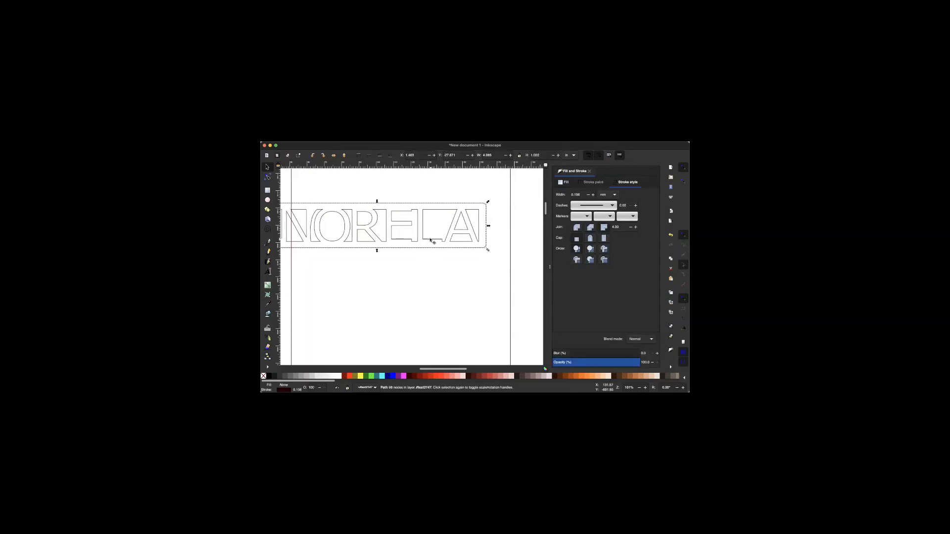
key(Right)
key(Right)
key(Right)
key(Right)
key(Right)
key(Right)
key(Right)
key(Right)
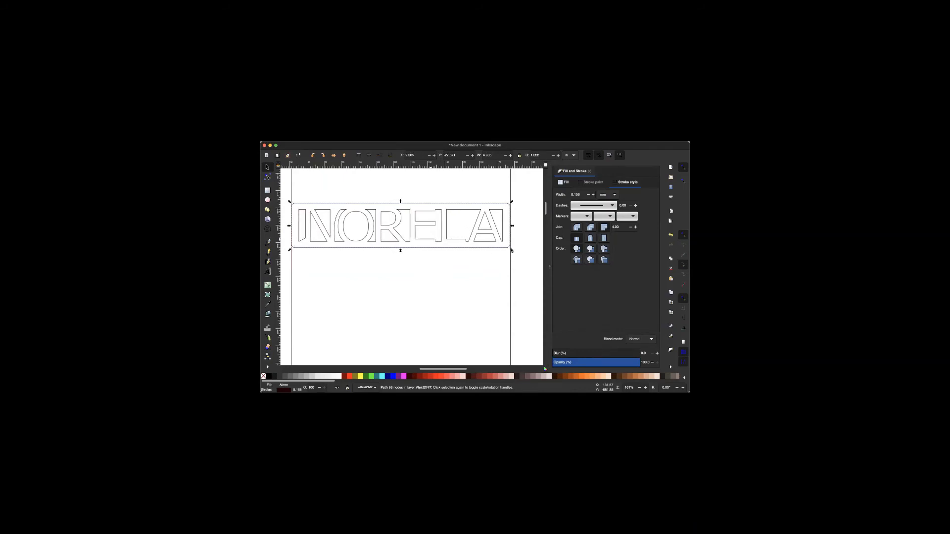
Shrink the framed lettering to about 4.8 in wide and shift it slightly right, leaving a margin on both sides within the square.
drag(485, 236, 434, 233)
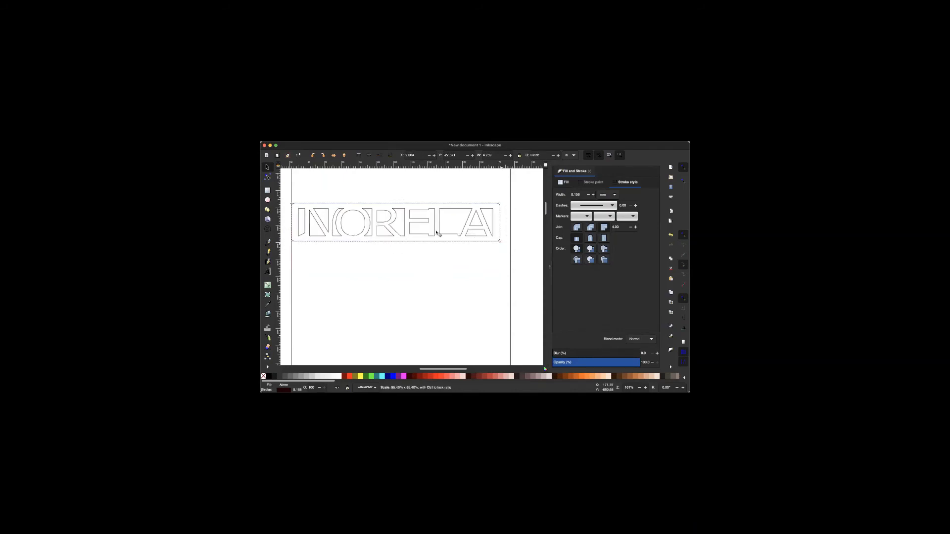
key(Right)
key(Right)
key(Right)
key(Right)
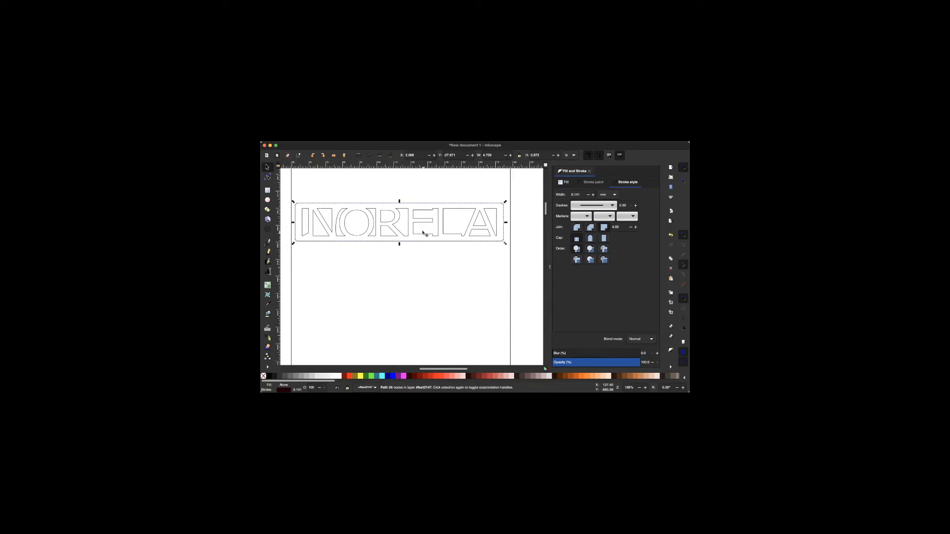
scroll(423, 232, down, 3)
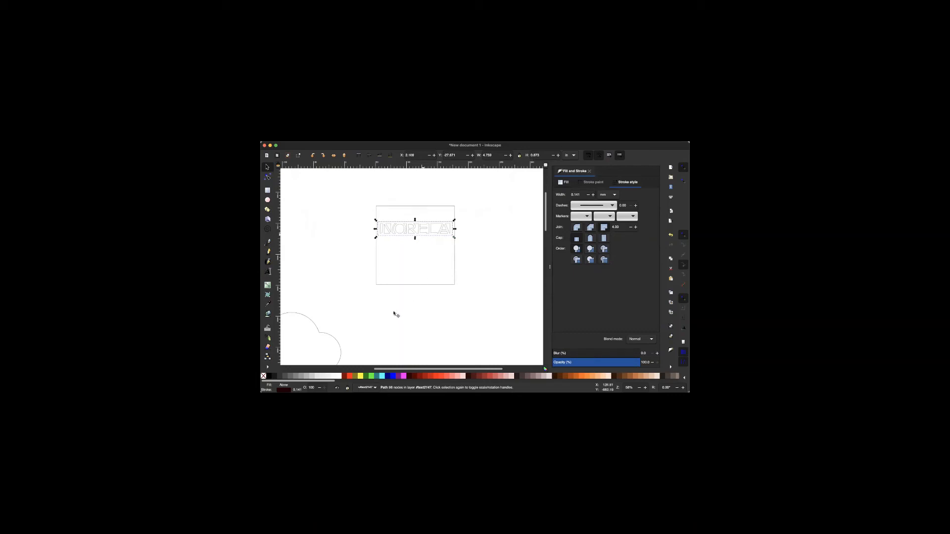
click(420, 238)
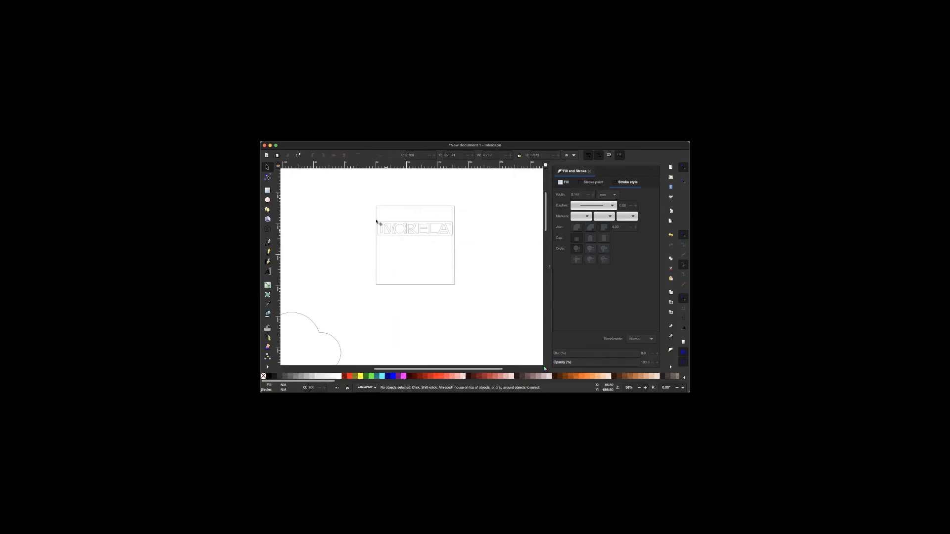
Examine how the framed lettering fits inside the 5 in square.
scroll(378, 222, up, 2)
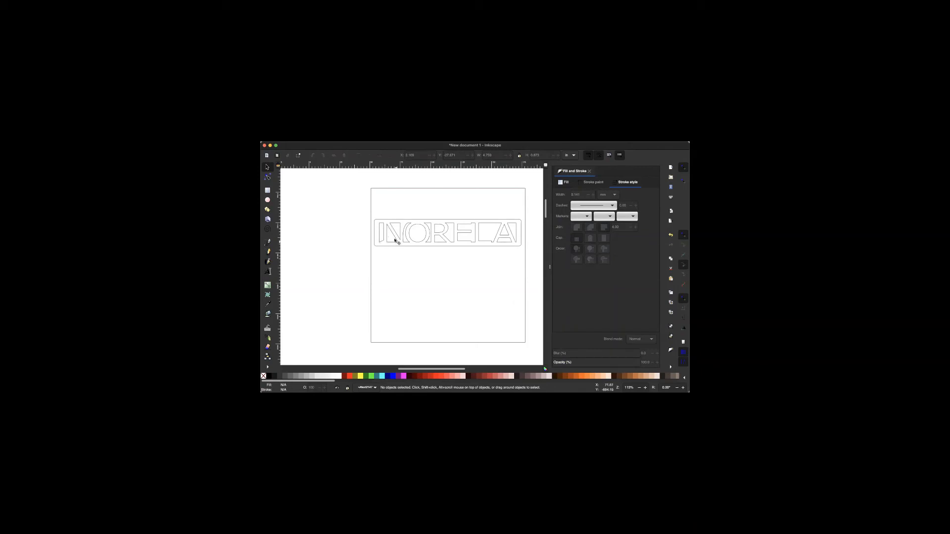
click(401, 239)
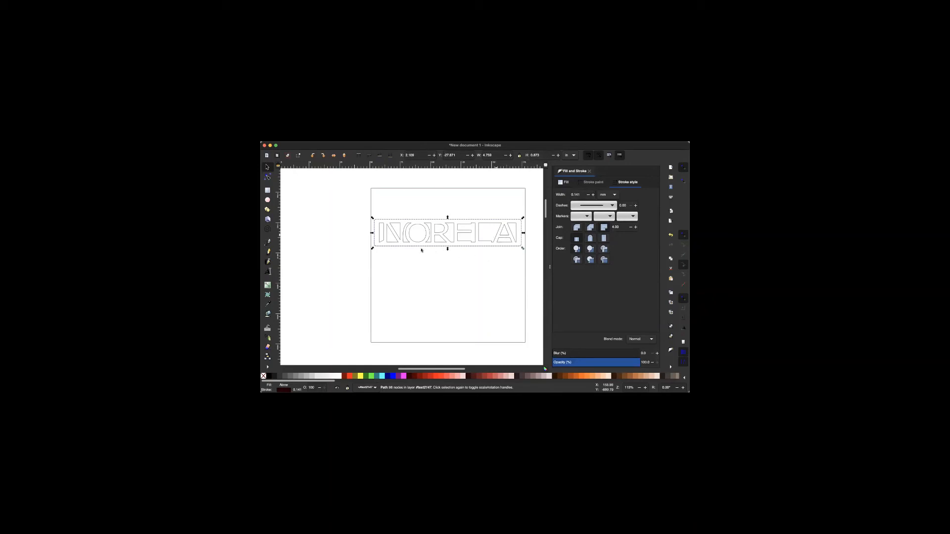
click(421, 250)
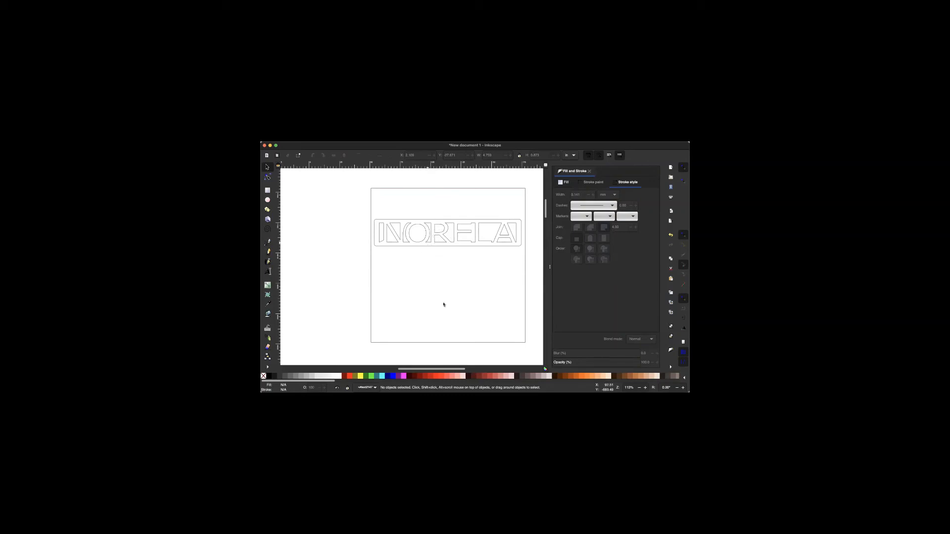
scroll(443, 304, right, 3)
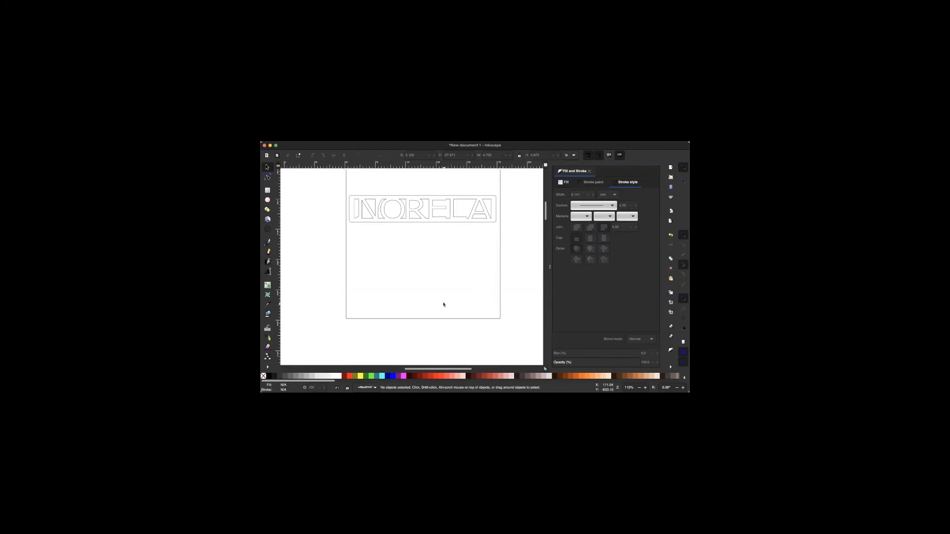
scroll(443, 304, left, 1)
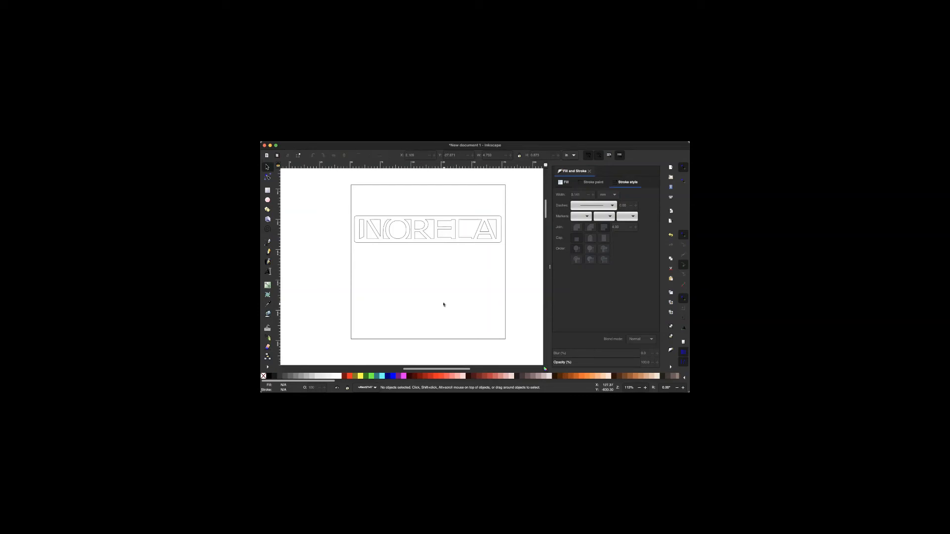
scroll(443, 304, up, 1)
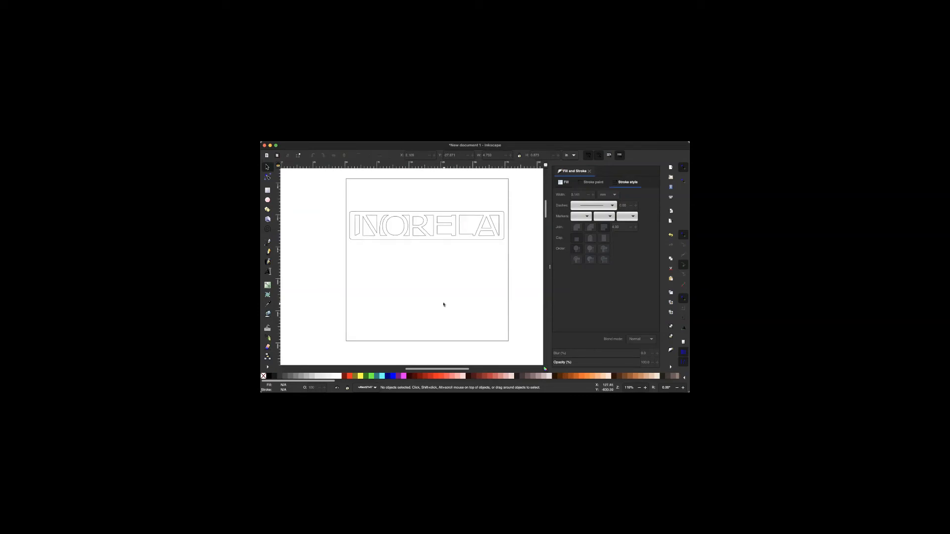
scroll(444, 304, up, 1)
scroll(444, 304, right, 1)
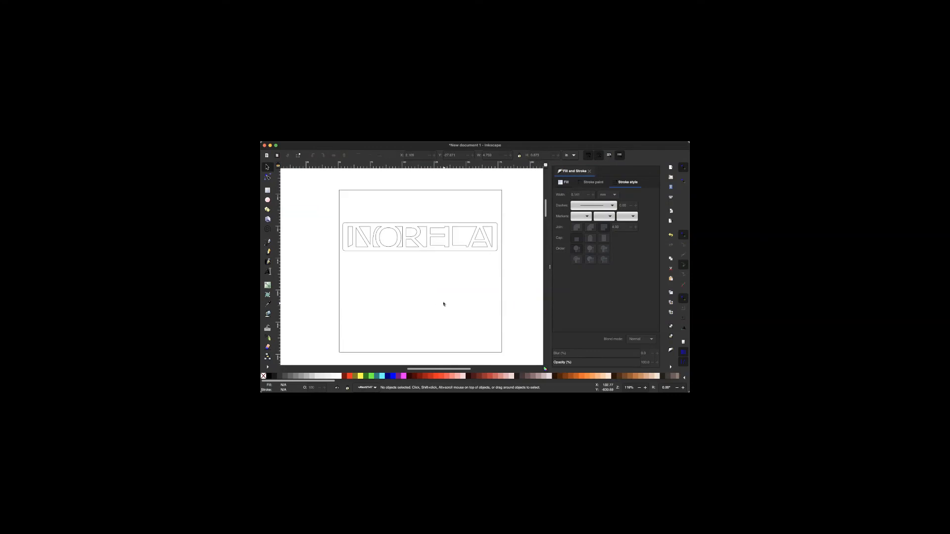
scroll(443, 304, up, 3)
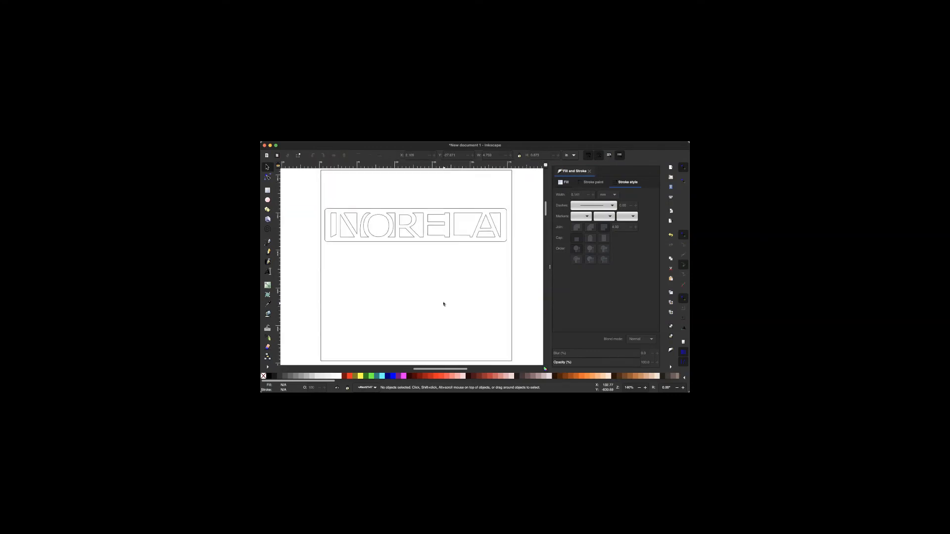
scroll(443, 304, down, 3)
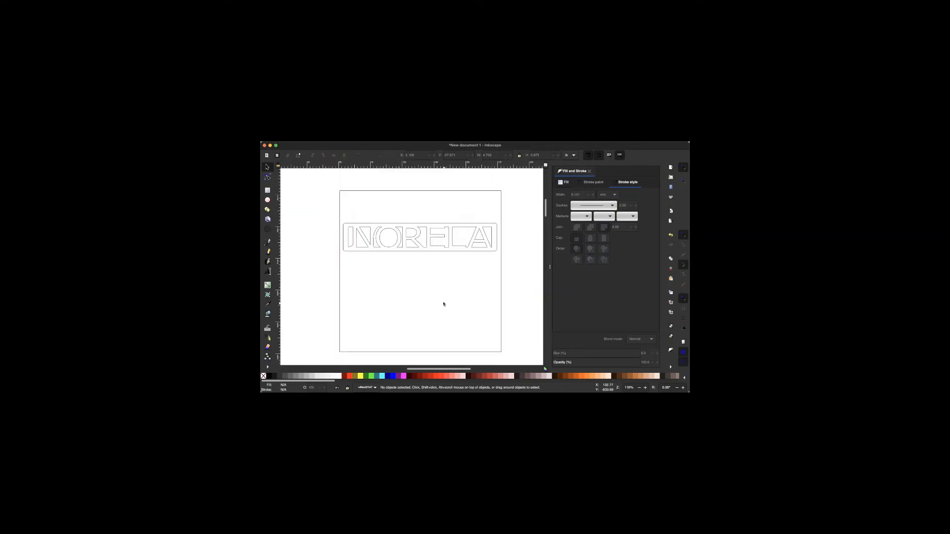
scroll(444, 304, up, 4)
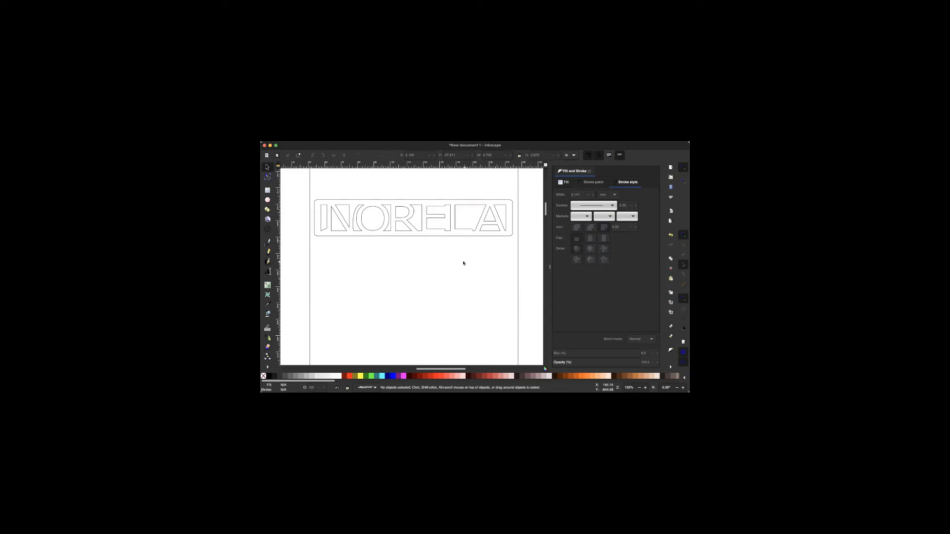
scroll(463, 263, down, 4)
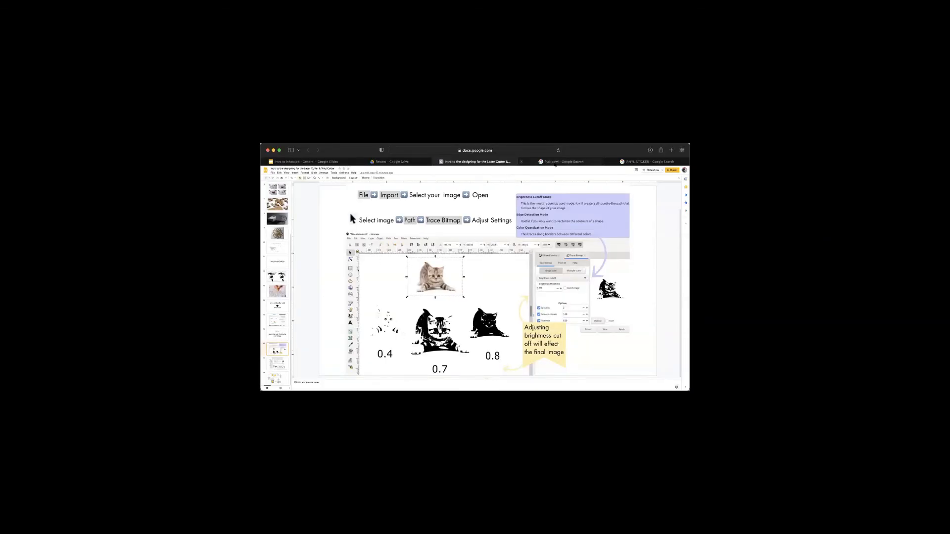
Switch to the browser's "fruit bowl" image search and select its query text for replacement.
click(554, 163)
scroll(382, 244, up, 5)
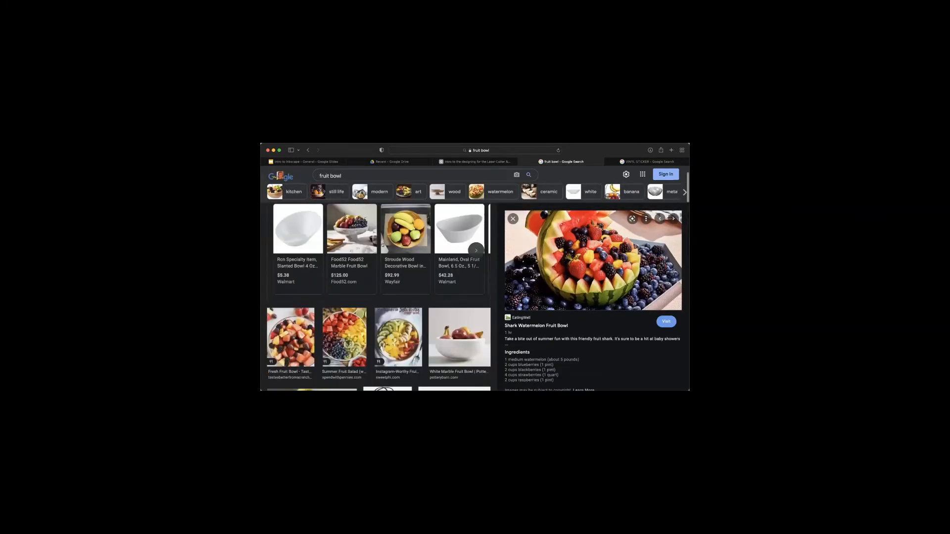
scroll(382, 244, up, 2)
click(348, 180)
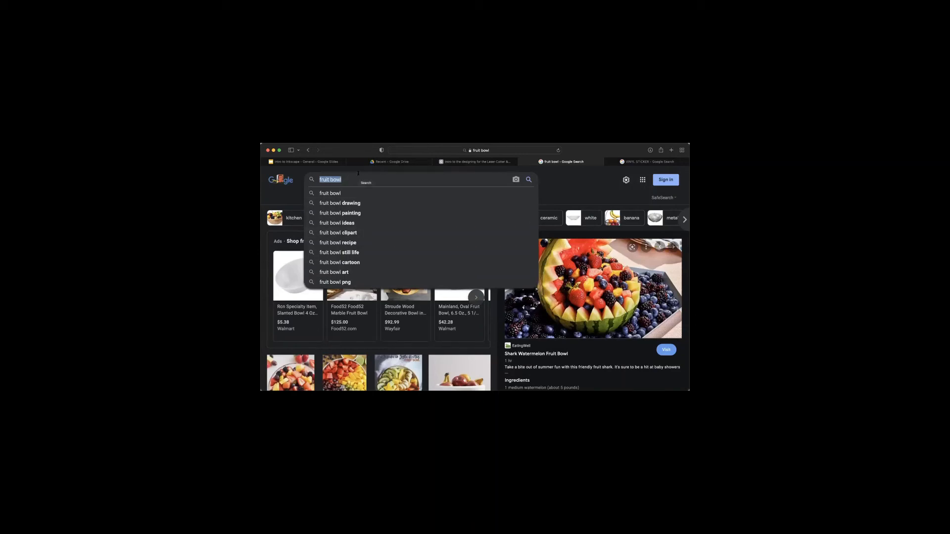
text(suhelle)
key(BackSpace)
key(BackSpace)
key(BackSpace)
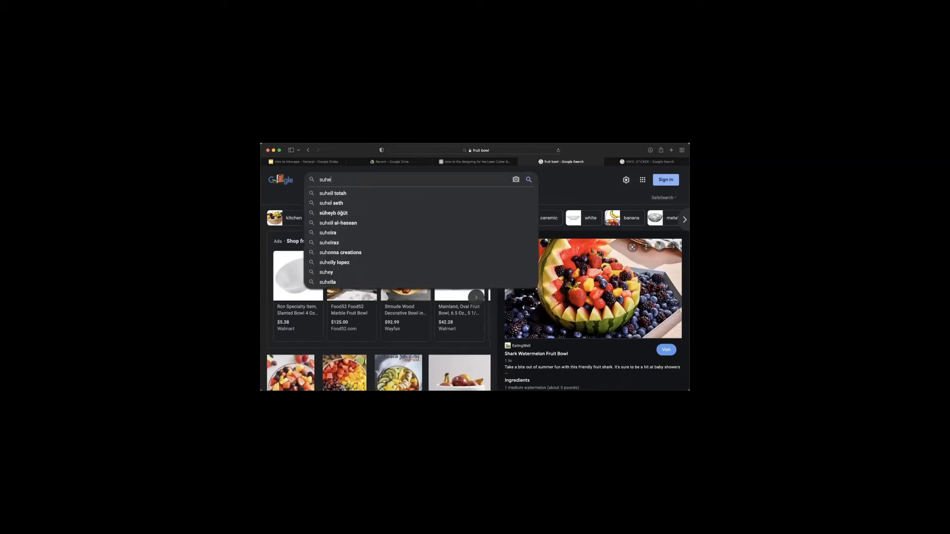
key(BackSpace)
key(BackSpace)
key(BackSpace)
key(BackSpace)
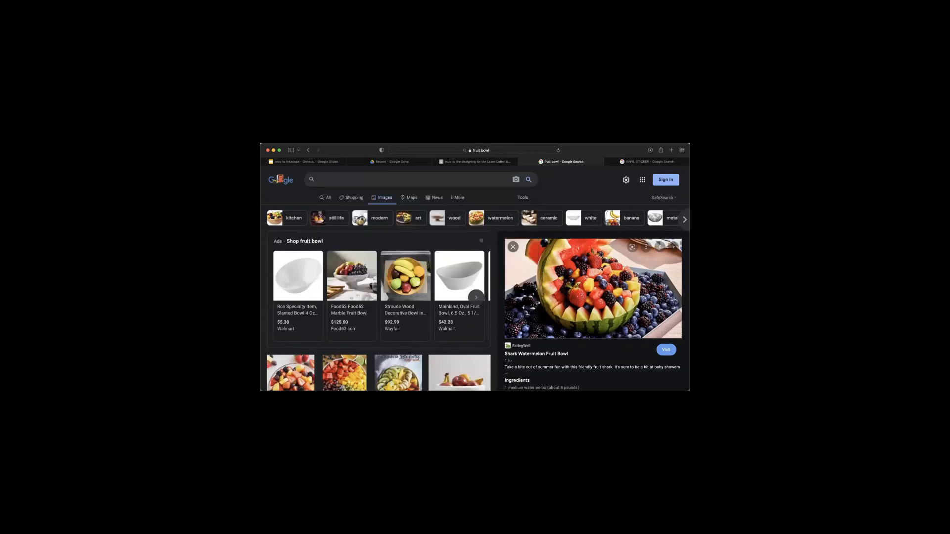
Search Google Images for "black and white polar bear" and look over the first rows of results.
text(black and whi)
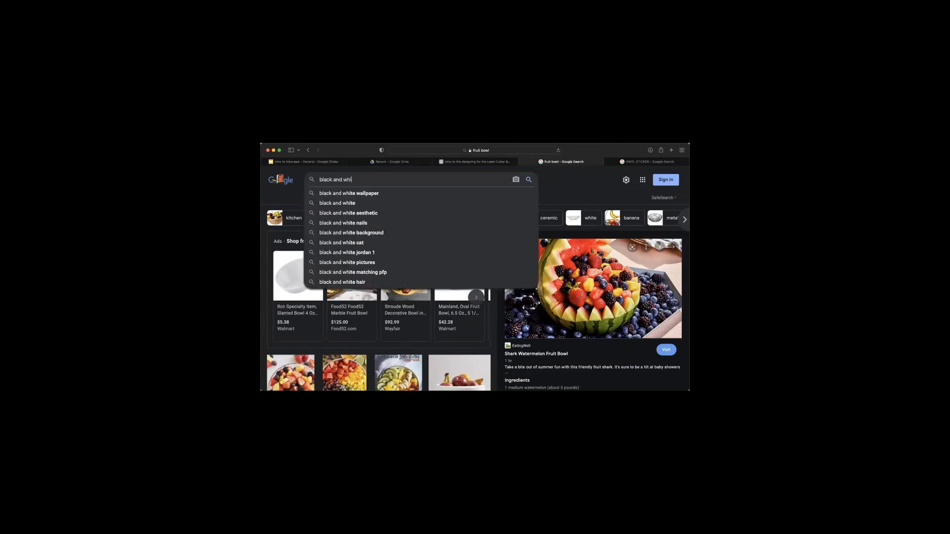
text(te polar bear)
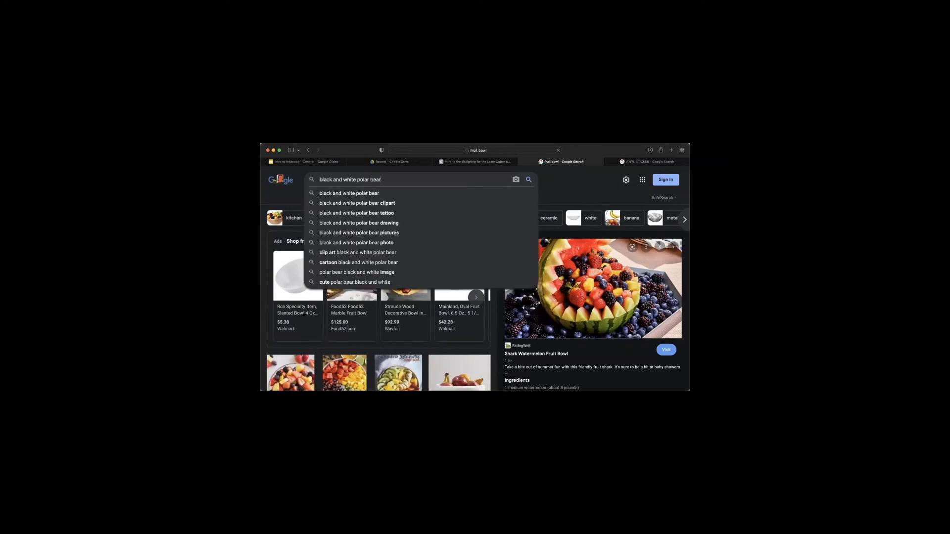
key(Return)
scroll(394, 306, down, 2)
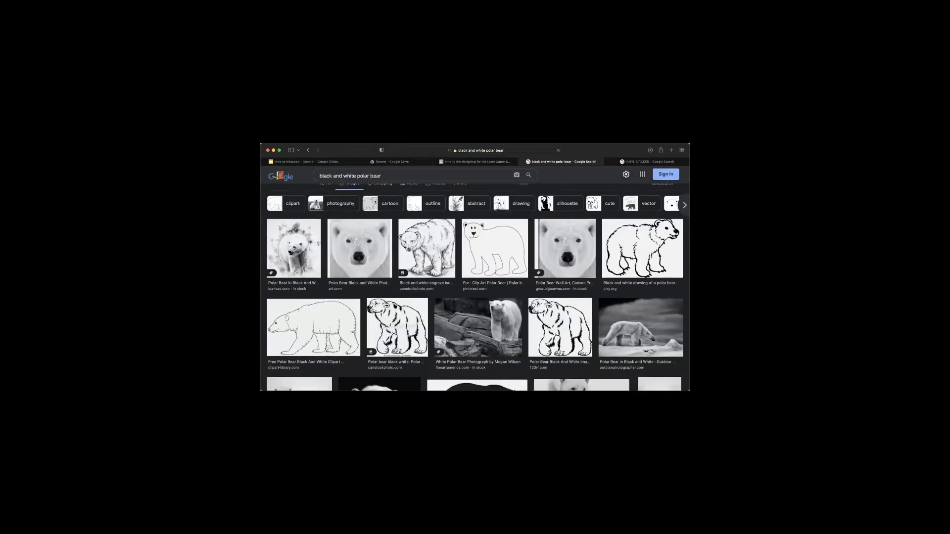
scroll(394, 306, down, 2)
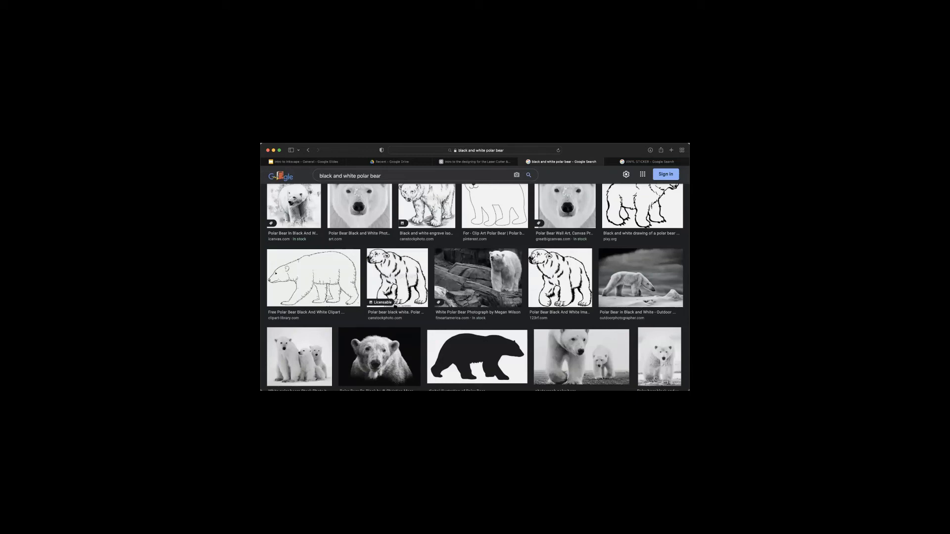
scroll(395, 306, up, 4)
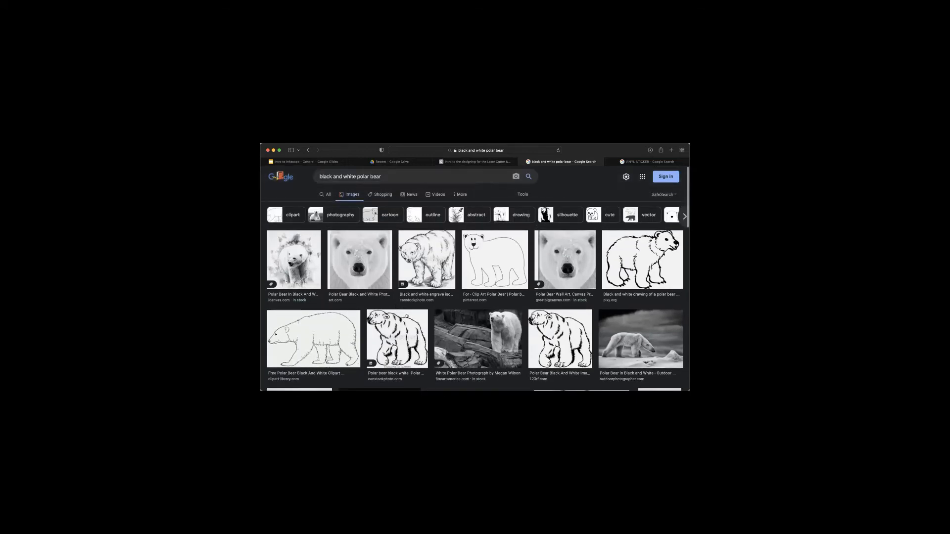
Preview the engraved polar bear image and the bold black outline drawing of a polar bear to compare their line detail.
click(435, 251)
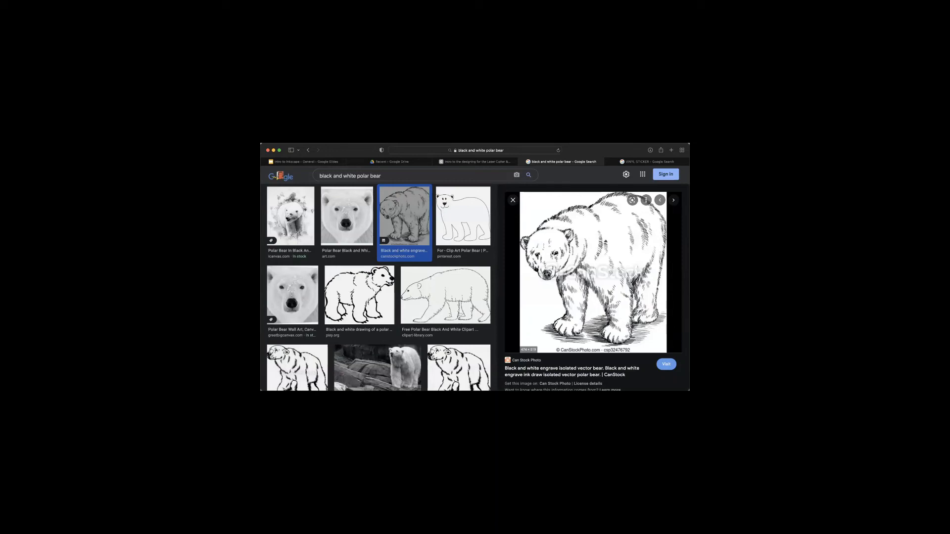
scroll(335, 256, down, 2)
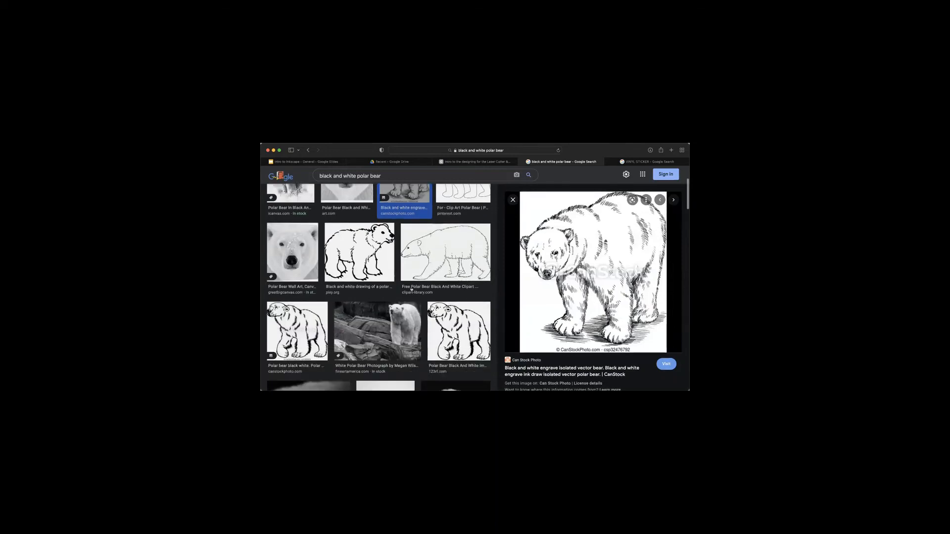
click(335, 257)
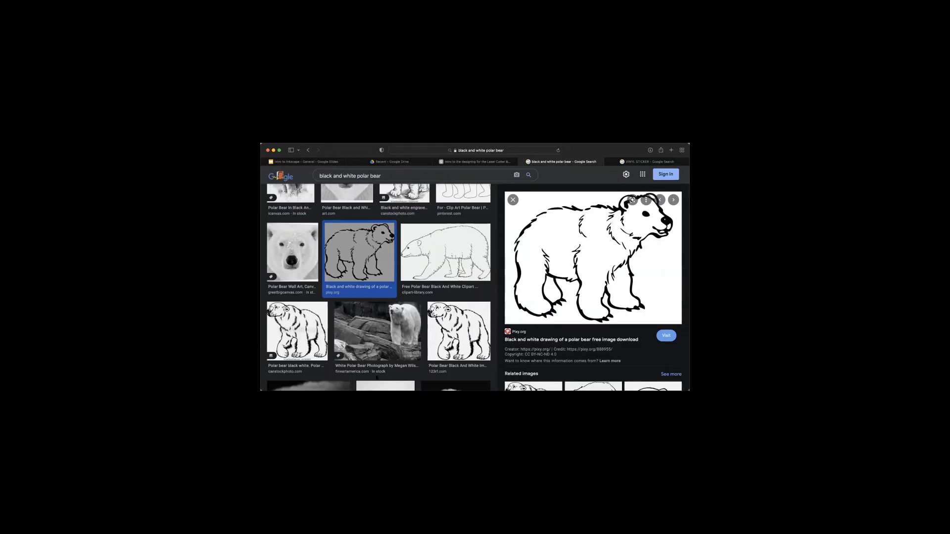
scroll(348, 285, down, 2)
scroll(347, 284, down, 4)
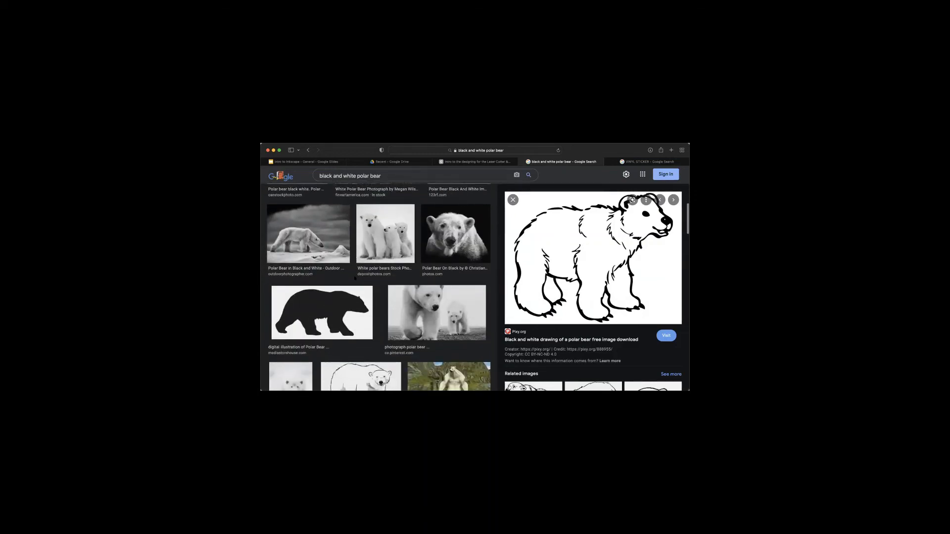
scroll(355, 279, down, 2)
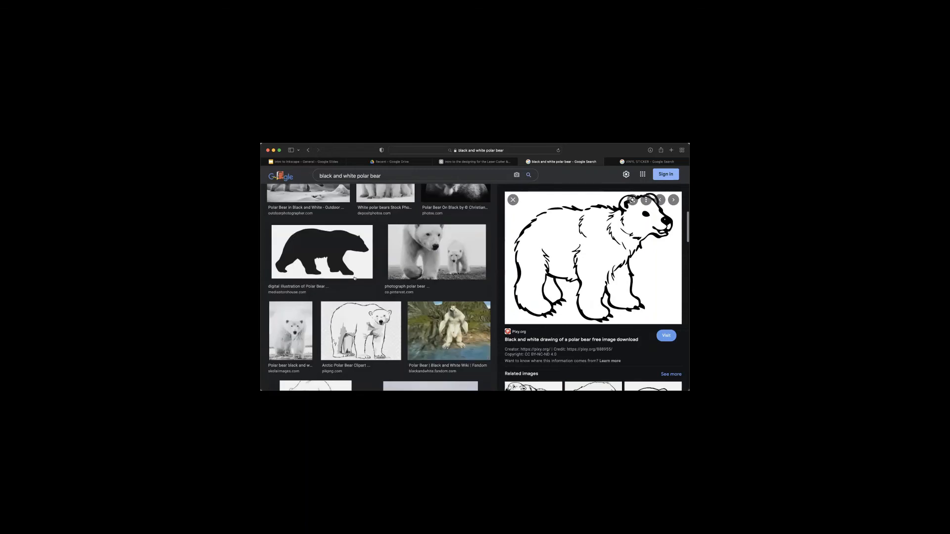
Preview the solid black polar bear illustration and look through its related images.
click(341, 252)
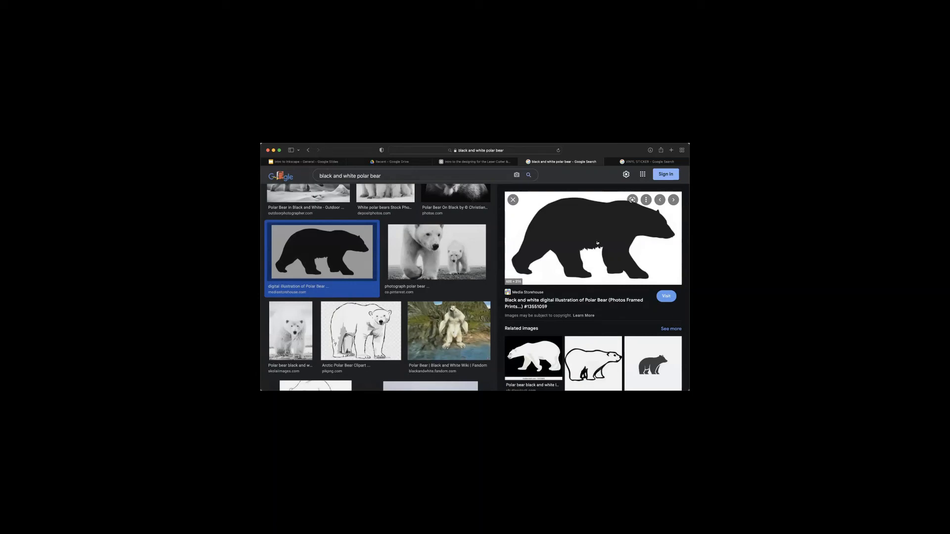
scroll(475, 300, down, 4)
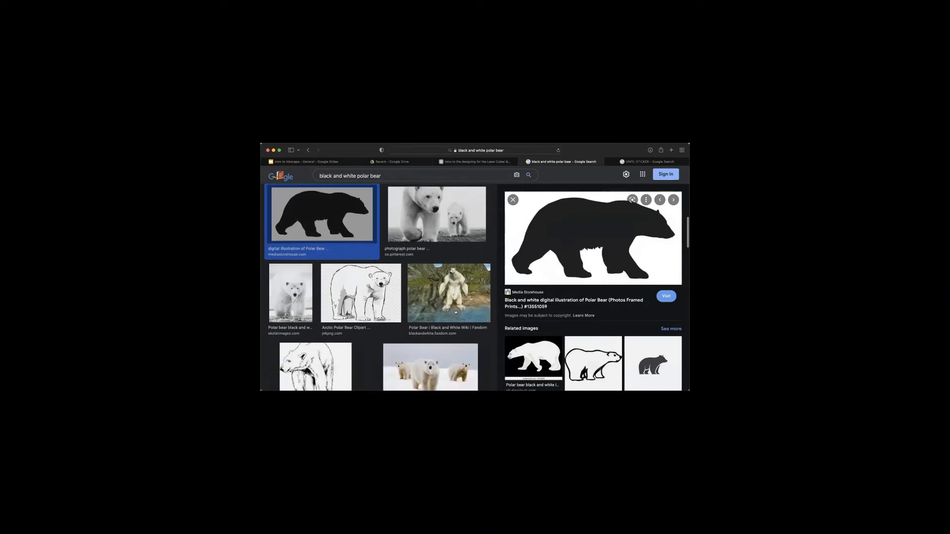
scroll(541, 322, down, 1)
scroll(541, 322, down, 1)
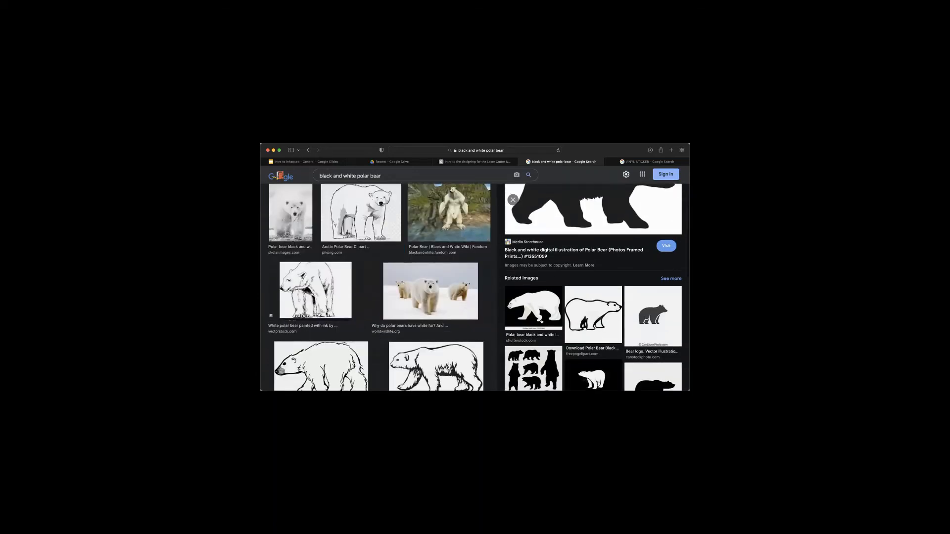
Preview the related dark bear logo with separated legs and inspect its shape up close.
click(648, 310)
scroll(598, 238, up, 4)
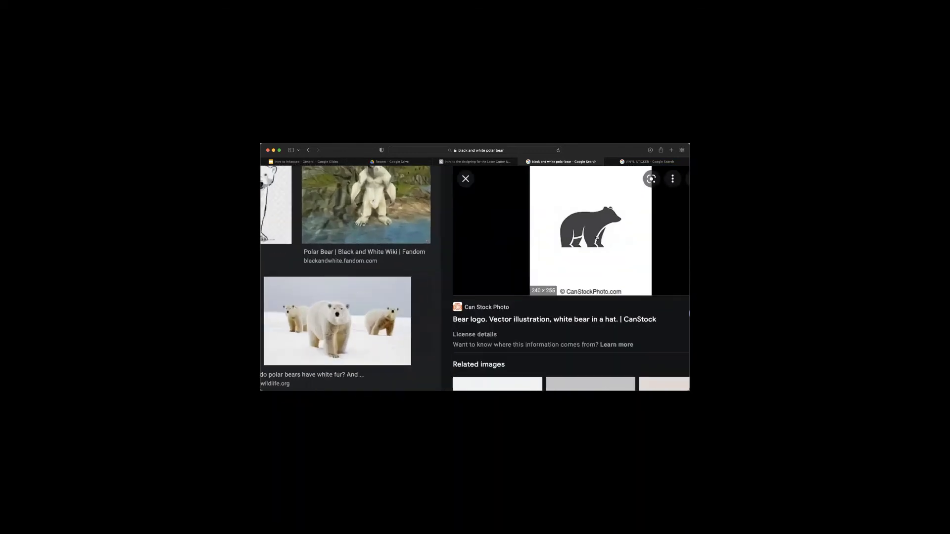
scroll(597, 238, down, 3)
scroll(597, 238, up, 4)
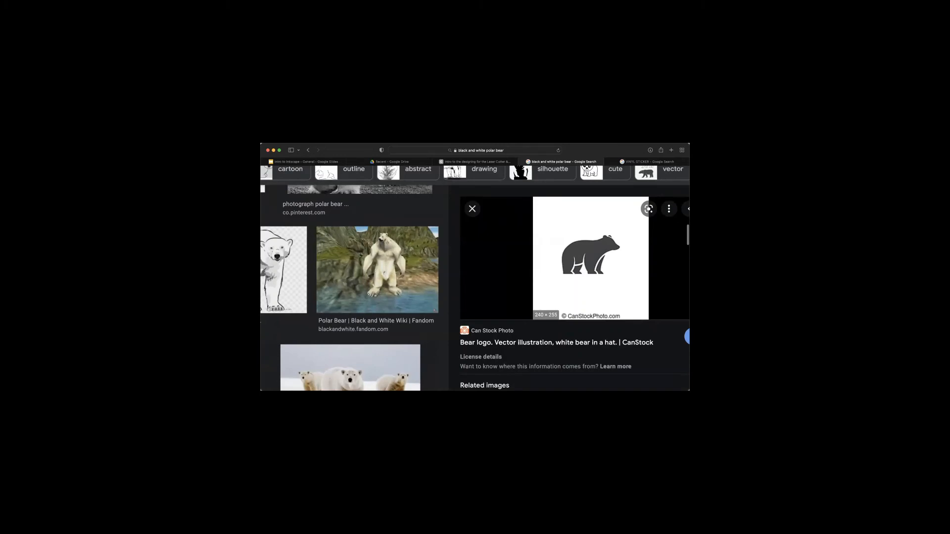
scroll(468, 272, down, 2)
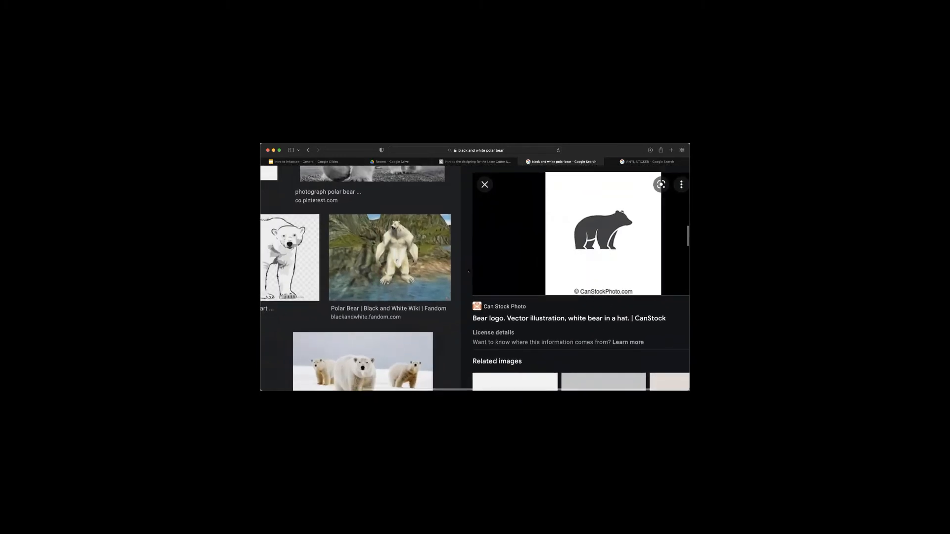
scroll(468, 271, left, 3)
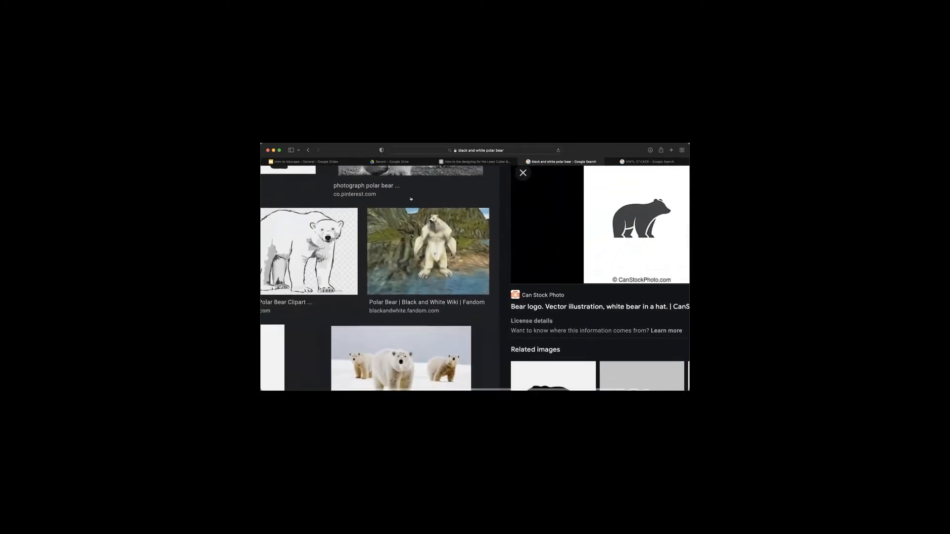
scroll(484, 292, down, 5)
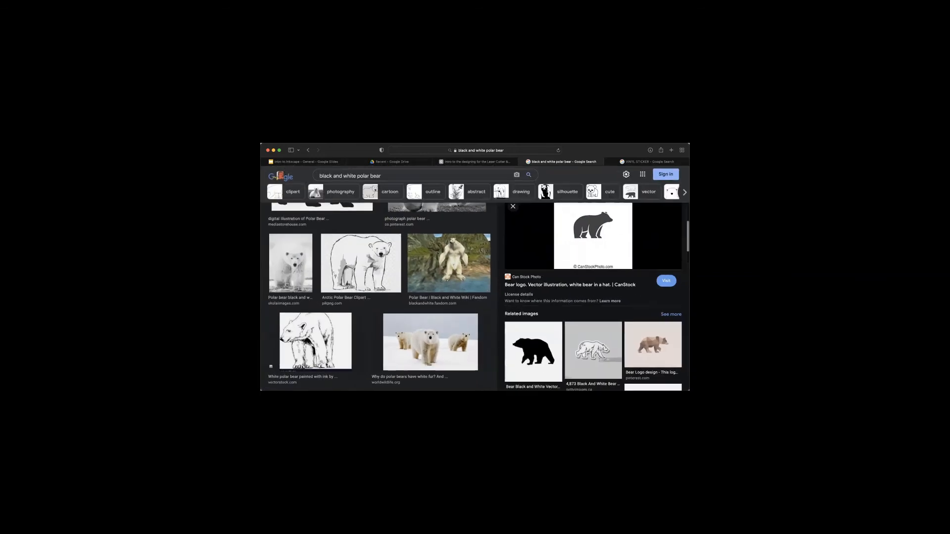
Search Google Images for "silhouette polar bear" in place of the previous query.
triple_click(350, 176)
text(s)
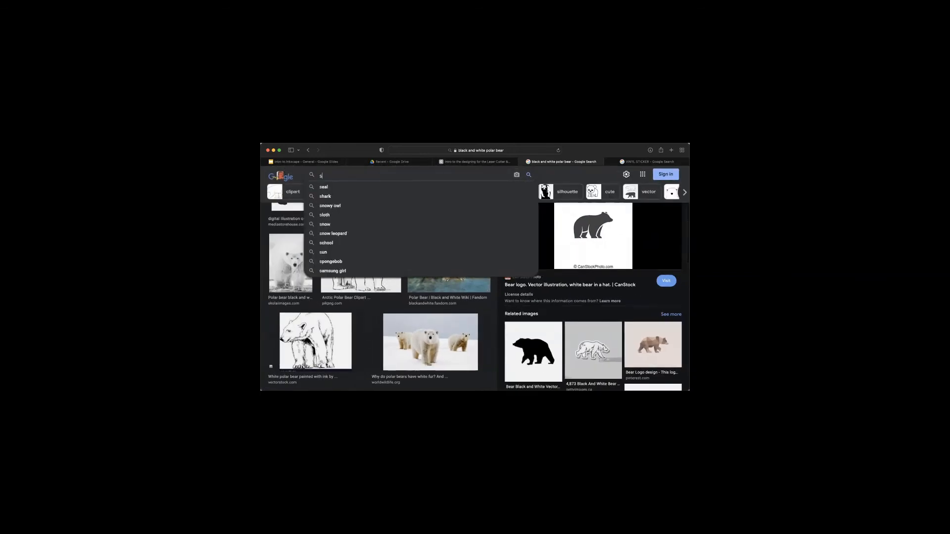
text(ulhouet)
key(BackSpace)
key(BackSpace)
key(BackSpace)
key(BackSpace)
key(BackSpace)
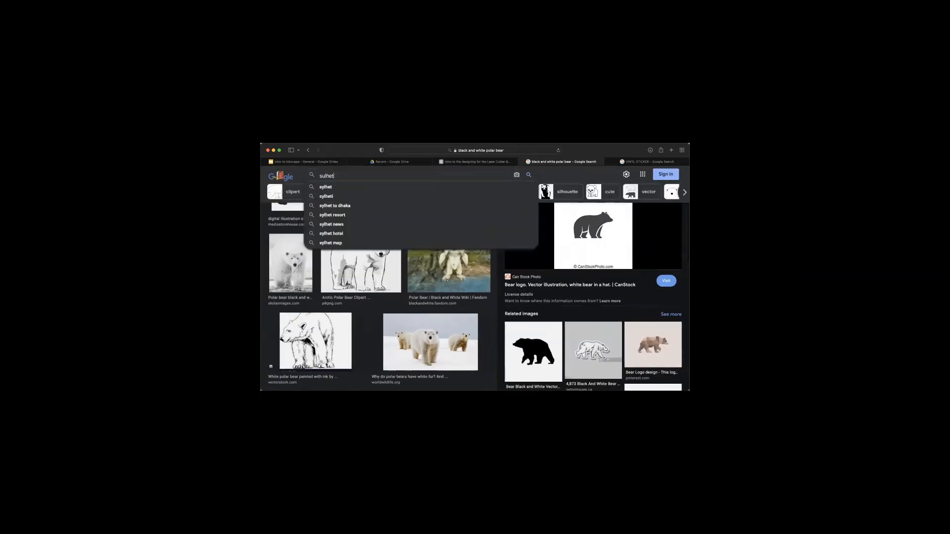
key(BackSpace)
key(BackSpace)
text(ilh)
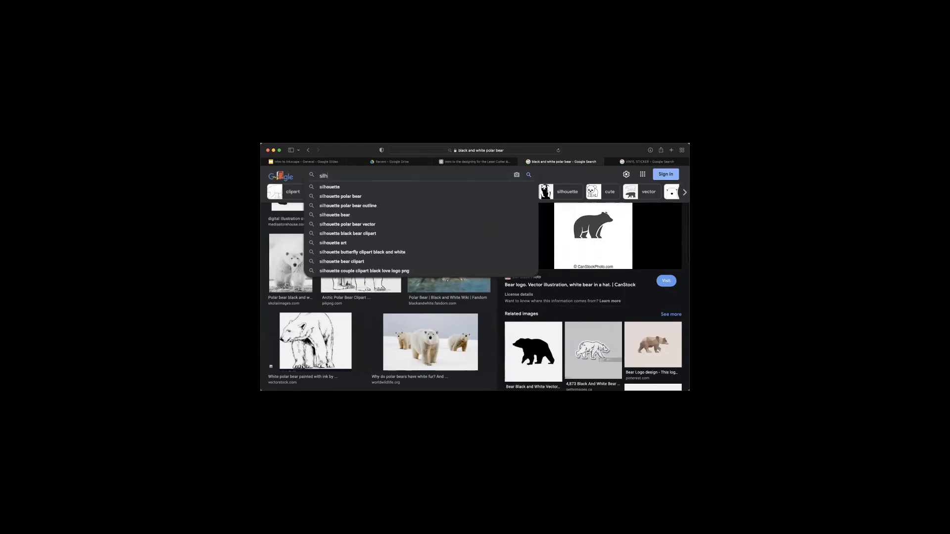
text(ouette polar bear)
key(Return)
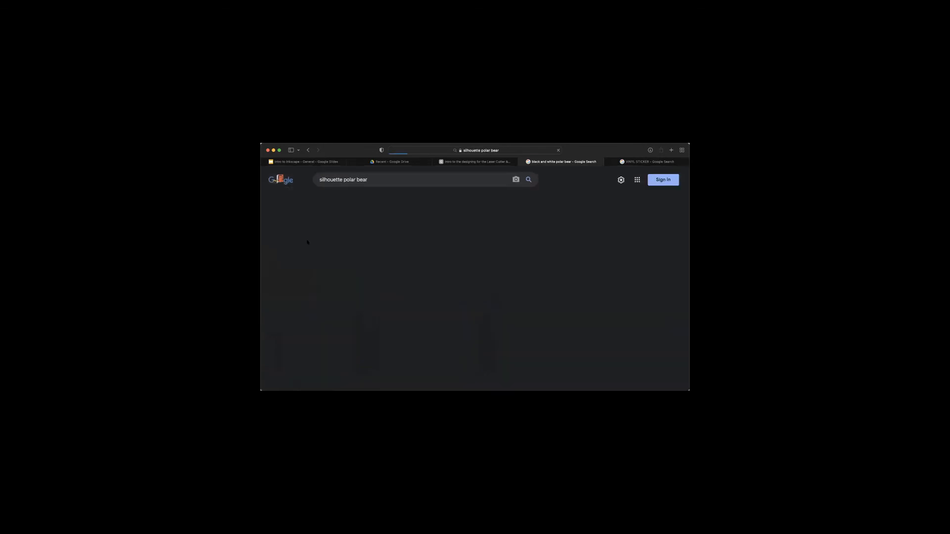
Look through the polar bear silhouette results for images suitable for cutting.
scroll(395, 294, down, 3)
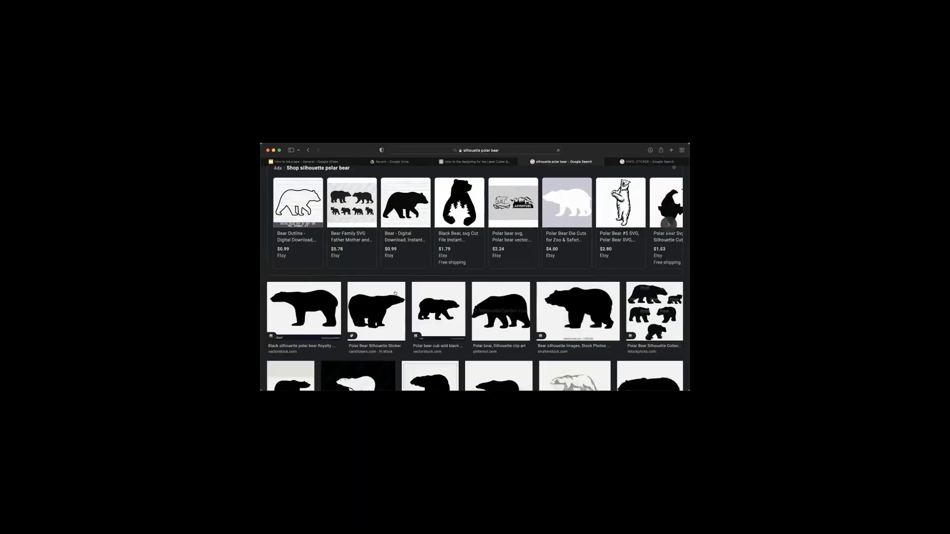
scroll(395, 293, down, 3)
scroll(475, 287, down, 8)
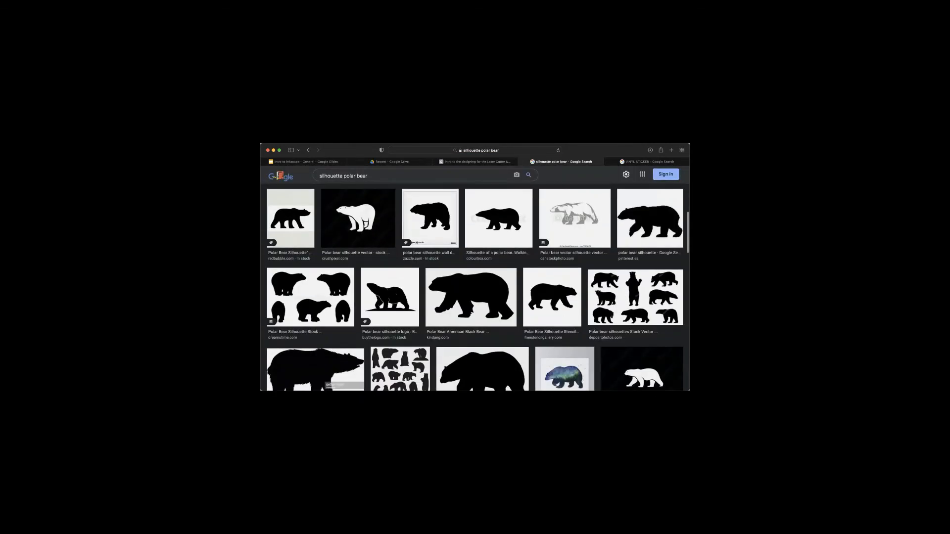
scroll(395, 292, down, 5)
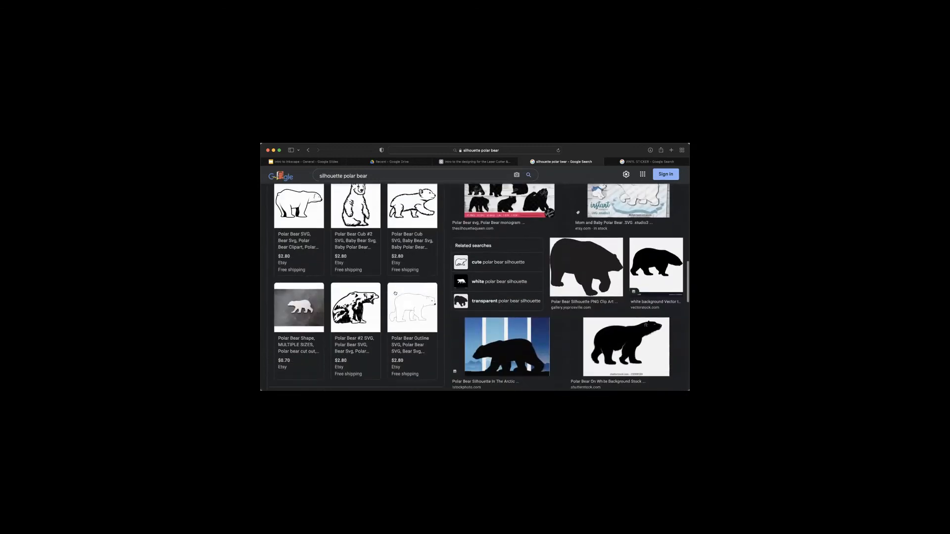
scroll(396, 292, down, 5)
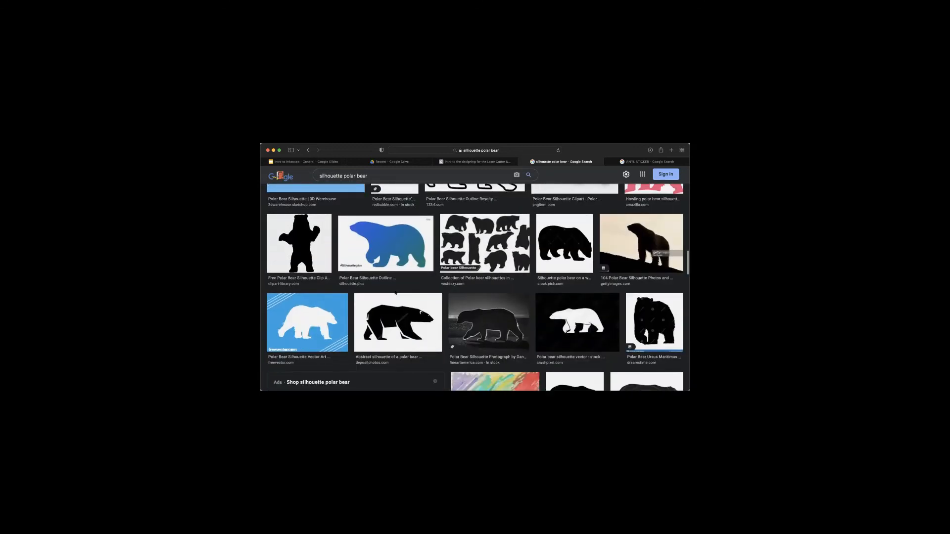
scroll(395, 292, down, 3)
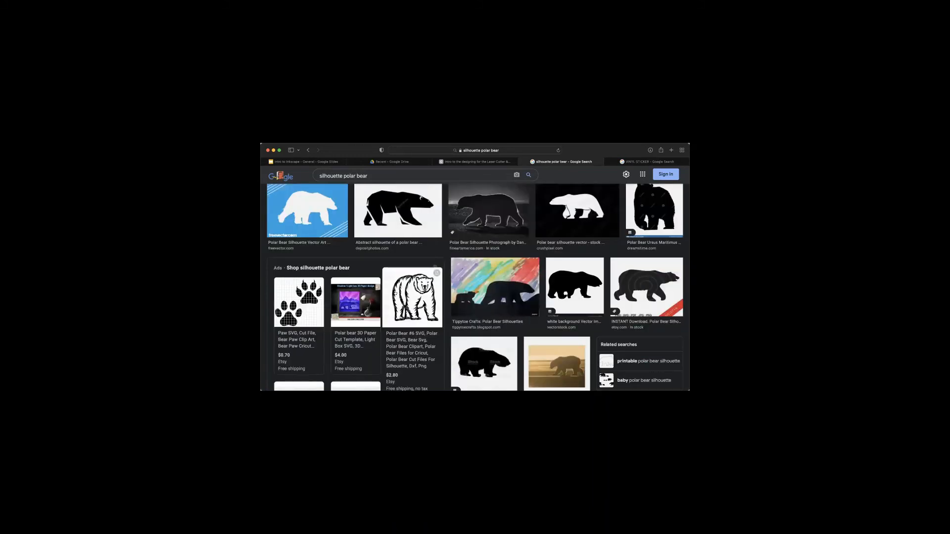
Open the Etsy listing for the mountain bear silhouette SVG from the shopping results and examine its cut-out design.
scroll(395, 292, down, 4)
scroll(391, 334, down, 1)
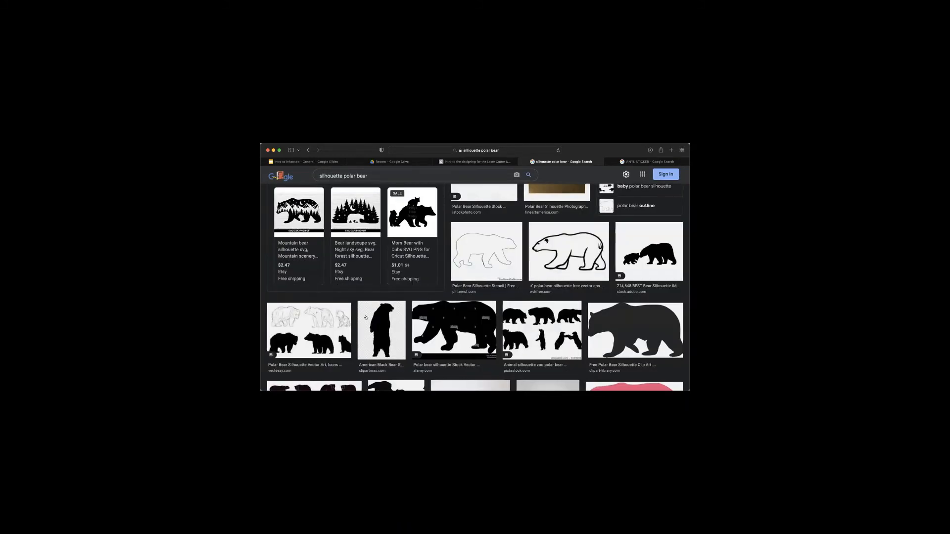
scroll(352, 264, up, 1)
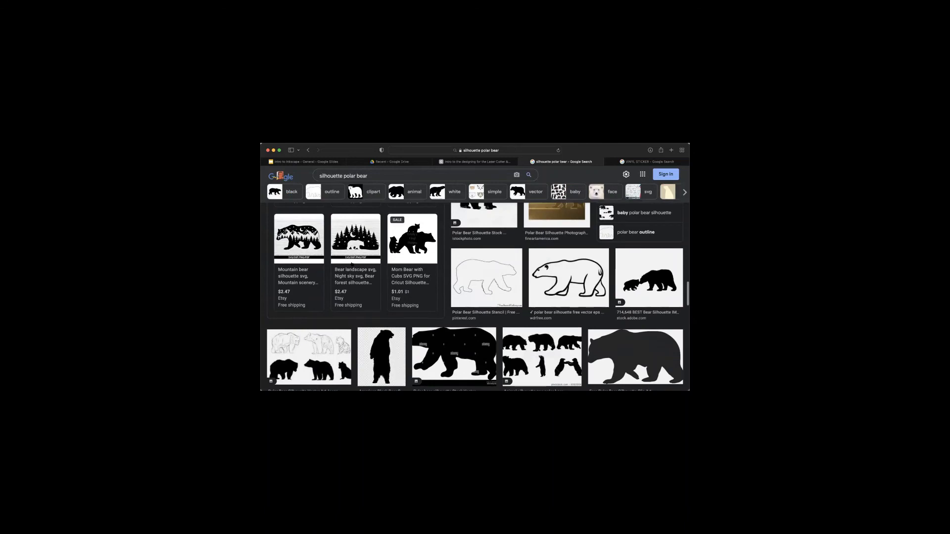
click(306, 237)
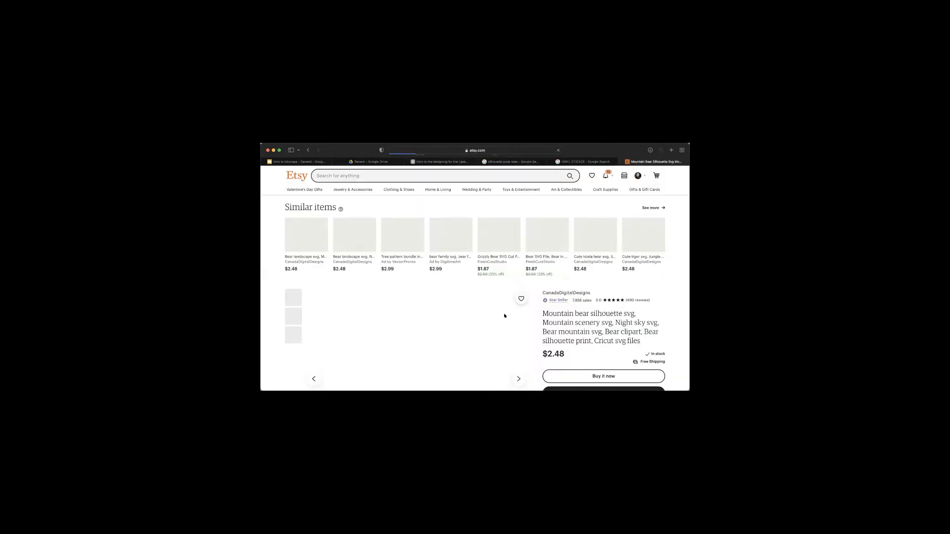
scroll(505, 315, down, 3)
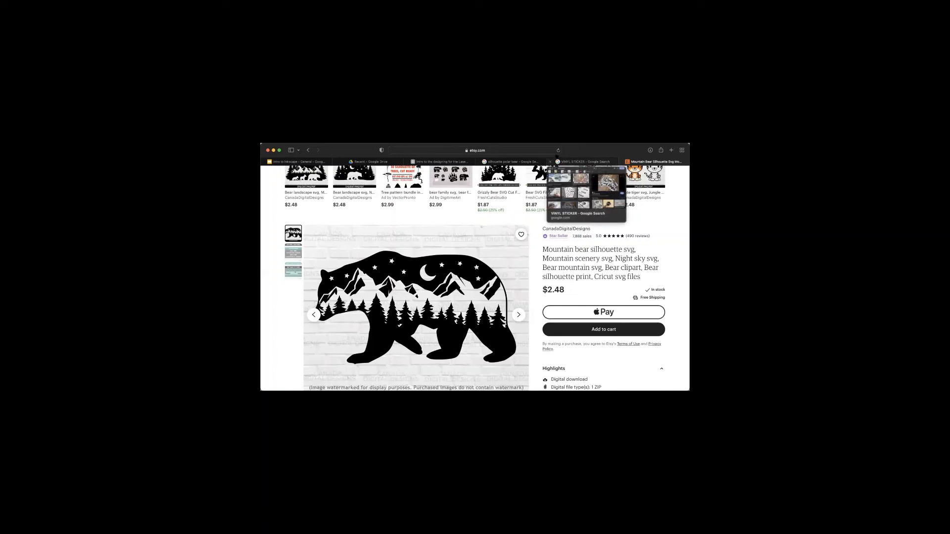
Return to the VINYL STICKER image results and look through the lettering and sticker examples.
click(577, 162)
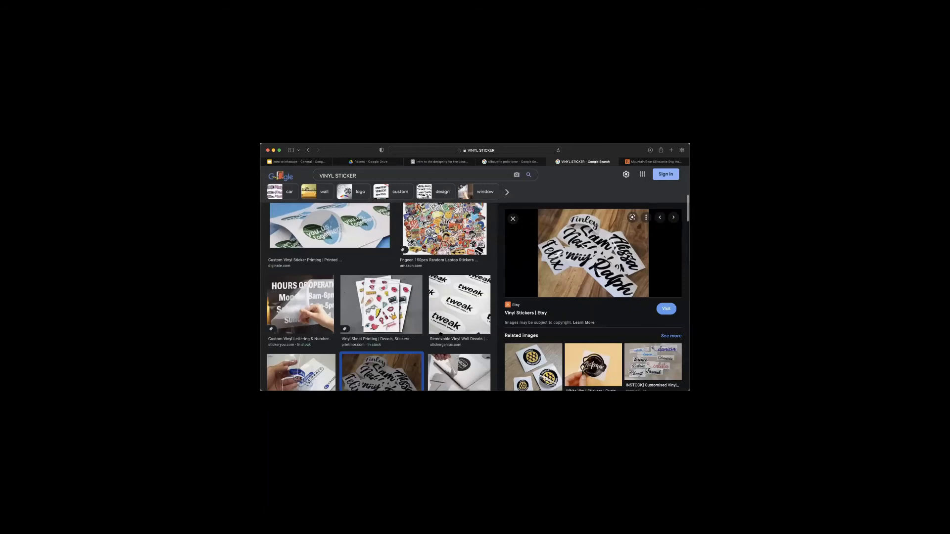
scroll(440, 334, down, 3)
scroll(440, 334, down, 4)
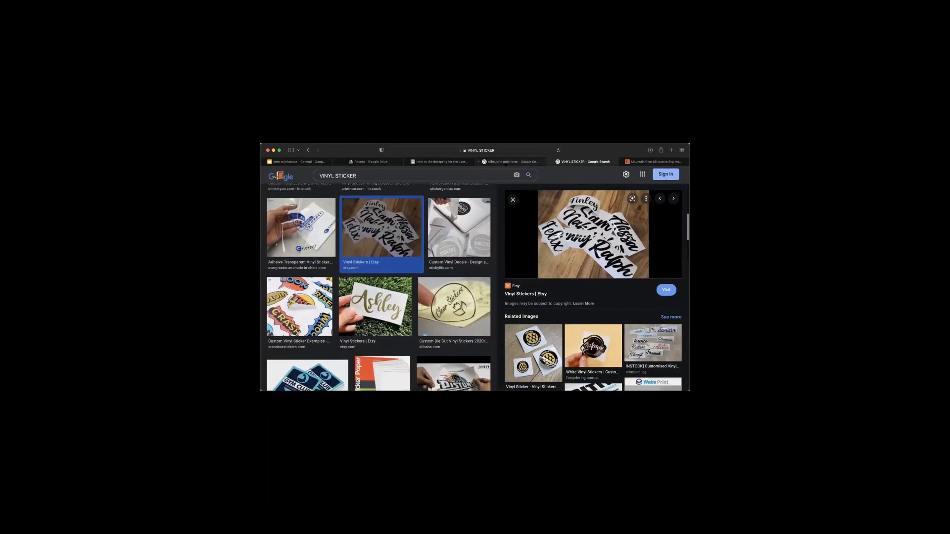
Go back to the polar bear silhouette results and examine further images for shapes suited to cutting.
click(520, 162)
scroll(466, 313, down, 2)
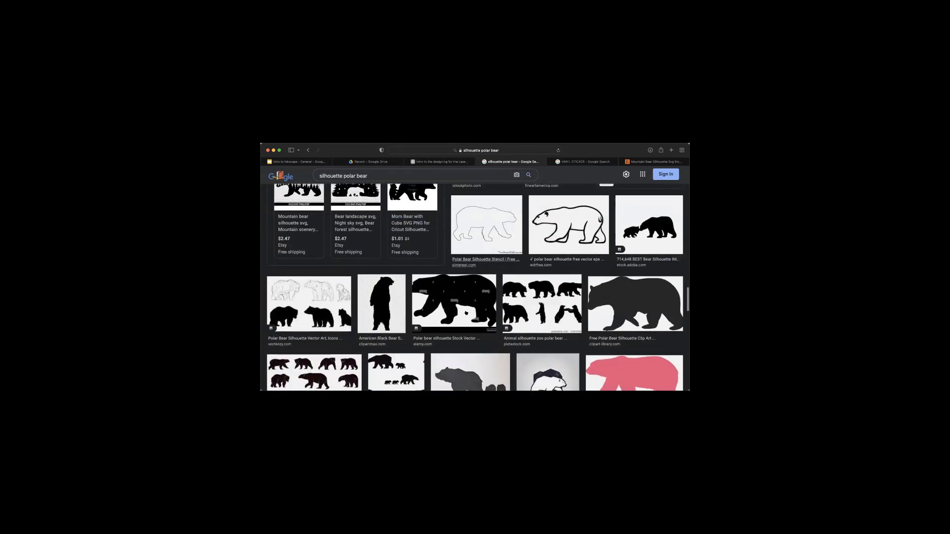
scroll(466, 314, down, 2)
scroll(466, 313, down, 4)
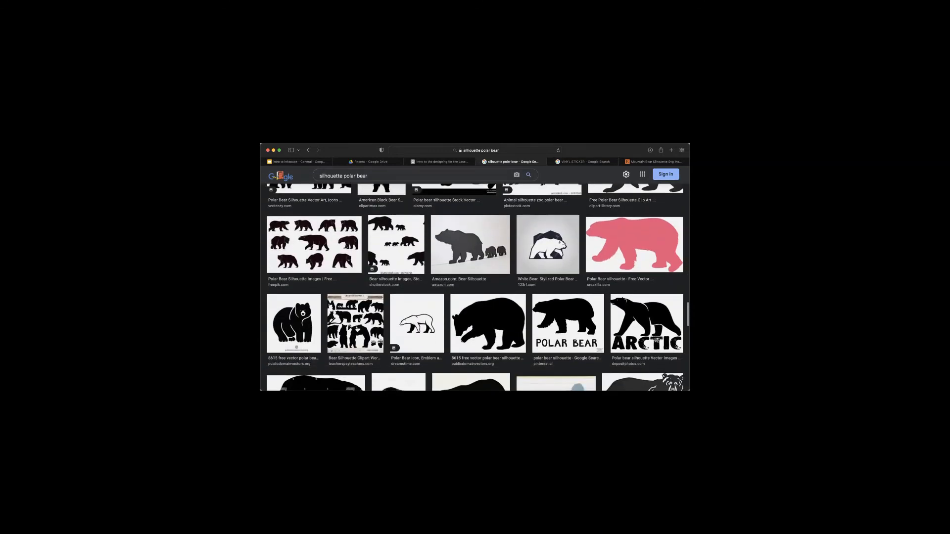
scroll(303, 326, down, 6)
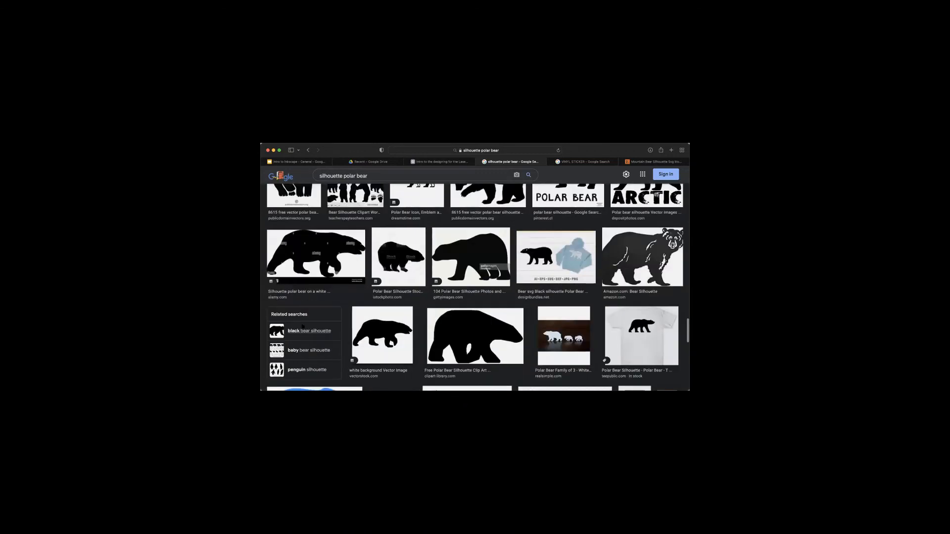
scroll(303, 326, down, 15)
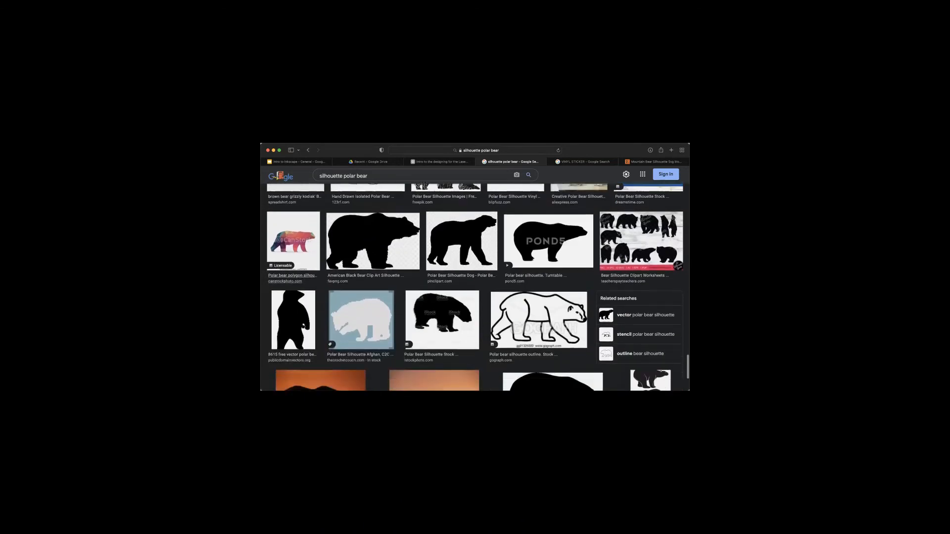
scroll(302, 326, down, 10)
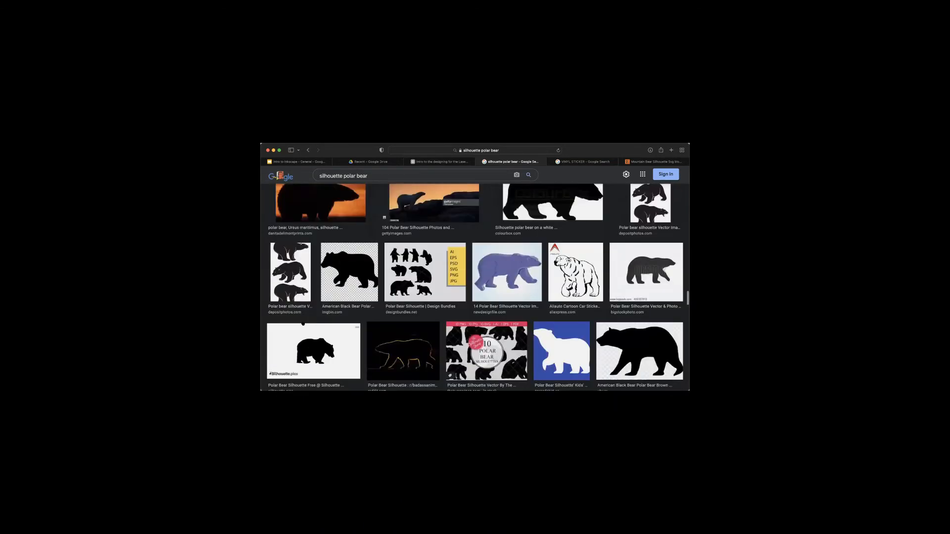
scroll(302, 324, down, 4)
Search Google Images for "silhouette of a rose" in place of the polar bear query.
drag(368, 175, 344, 175)
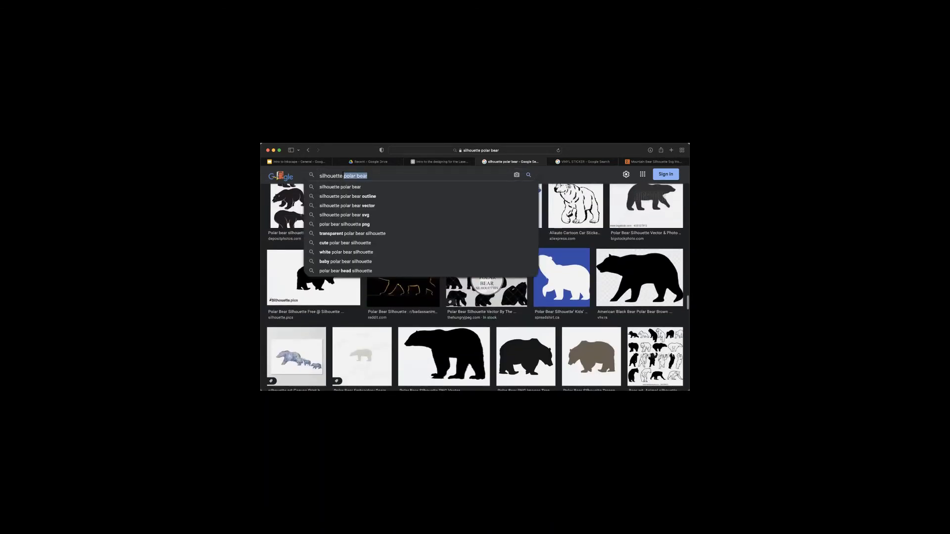
text(of )
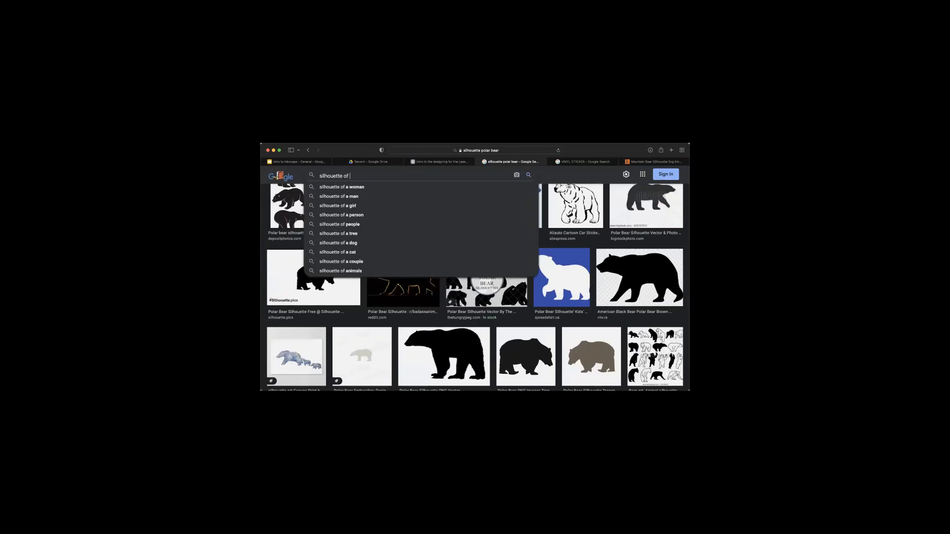
text(a rose)
key(Return)
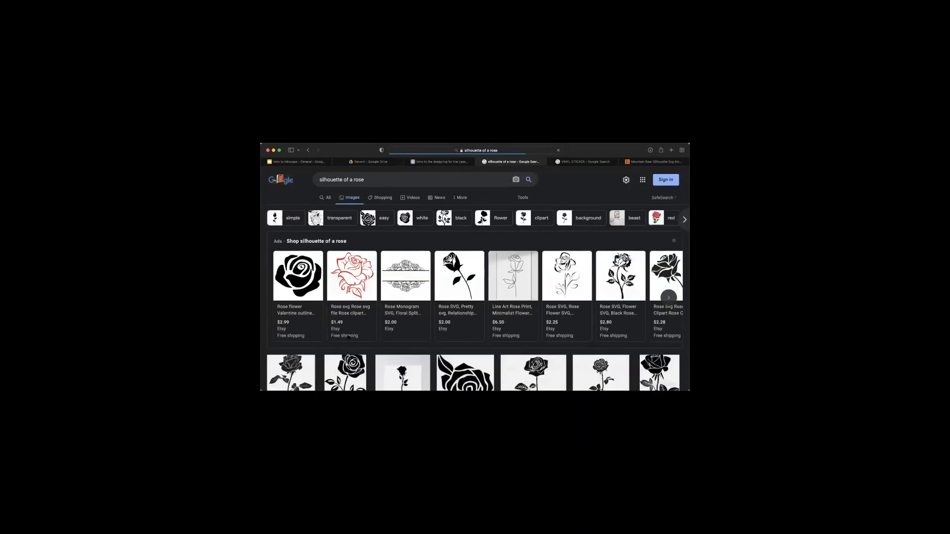
Open the Etsy listing for the Line Art Rose Print and examine its single-line drawing.
scroll(349, 337, down, 3)
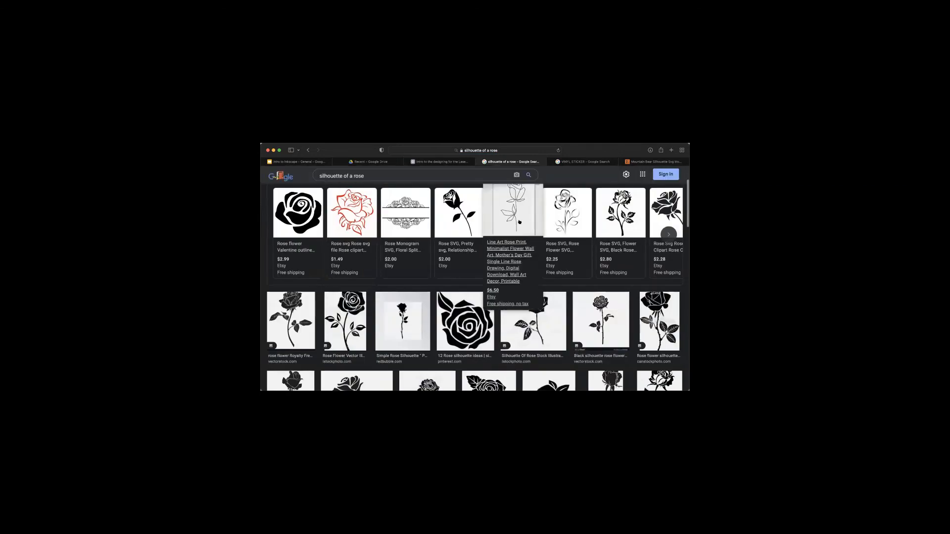
click(574, 295)
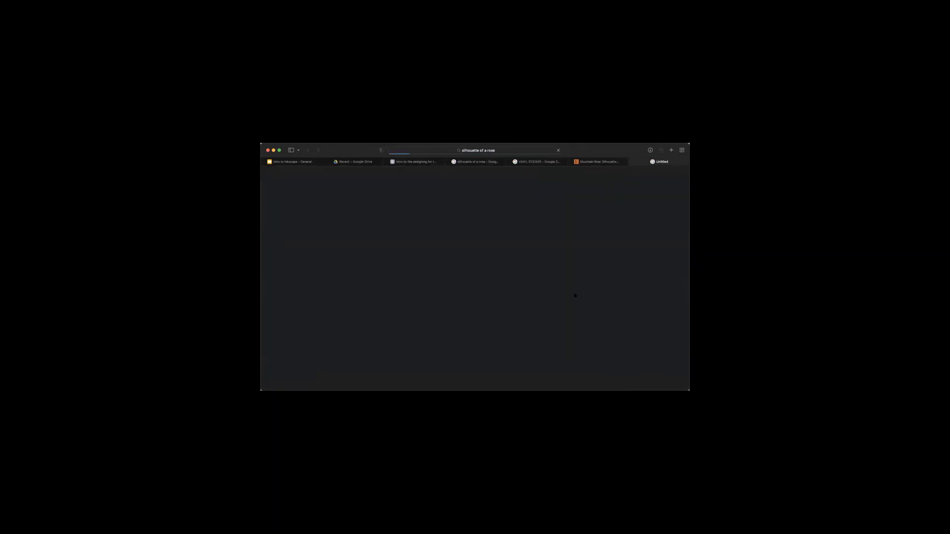
scroll(512, 314, down, 5)
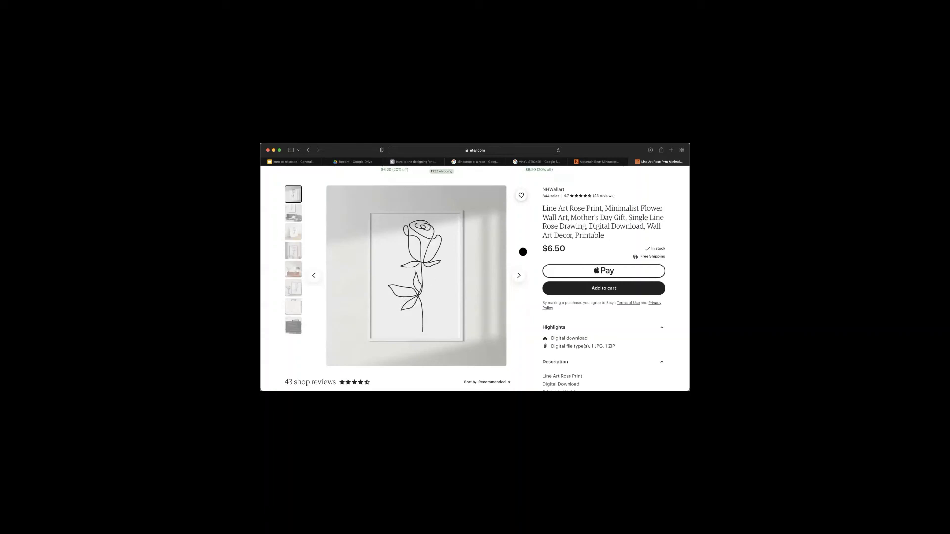
Revisit the mountain bear silhouette listing for comparison and return to the rose silhouette image results.
click(588, 162)
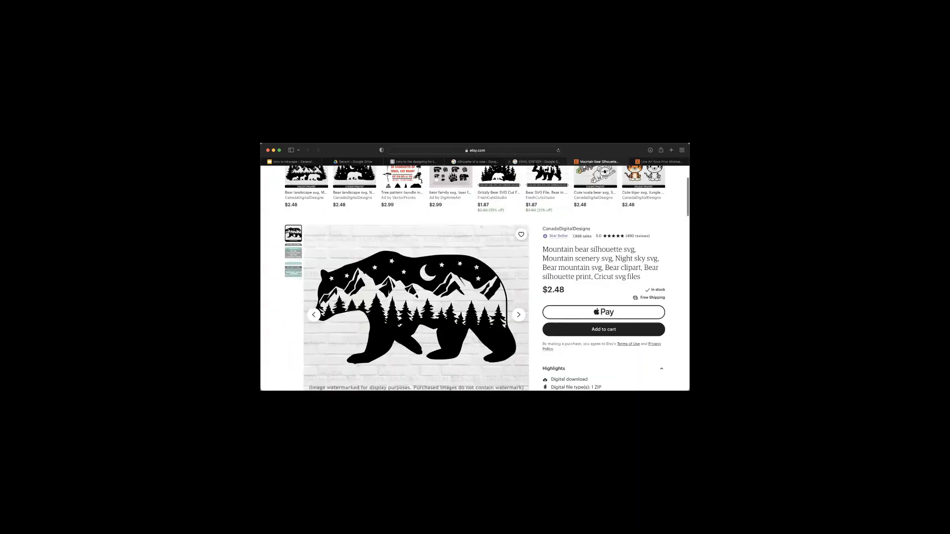
key(ctrl+shift+Tab)
key(ctrl+shift+Tab)
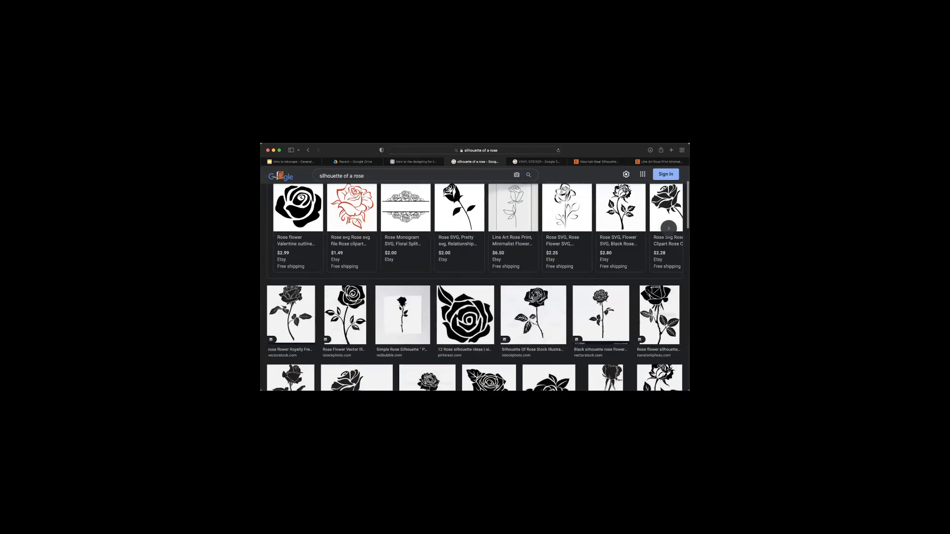
Look through the rose silhouette results for a solid black rose with a stem suited to tracing.
scroll(457, 315, down, 5)
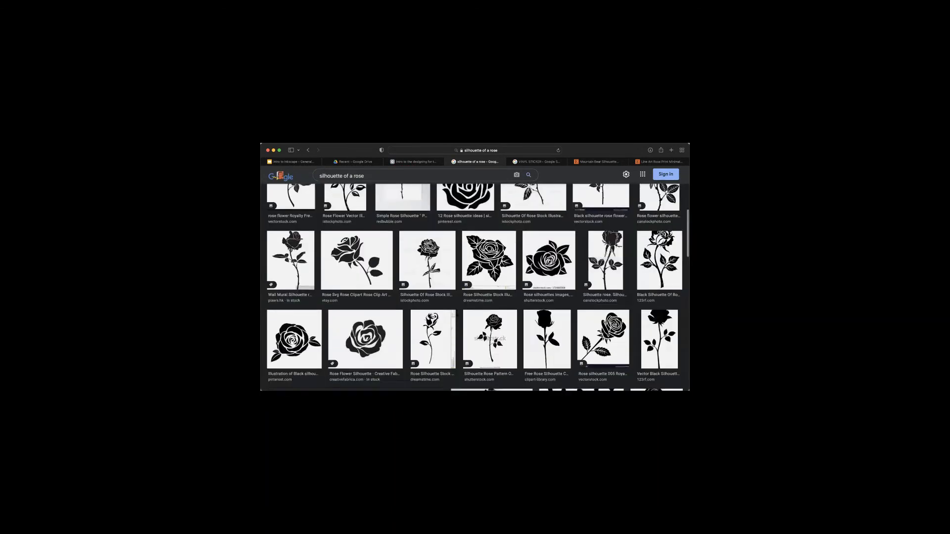
scroll(457, 315, down, 1)
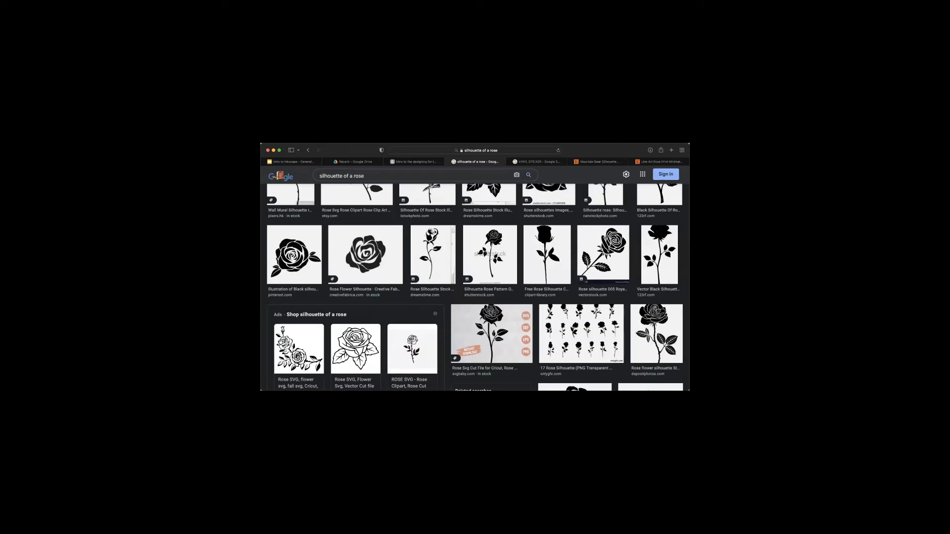
scroll(457, 316, down, 6)
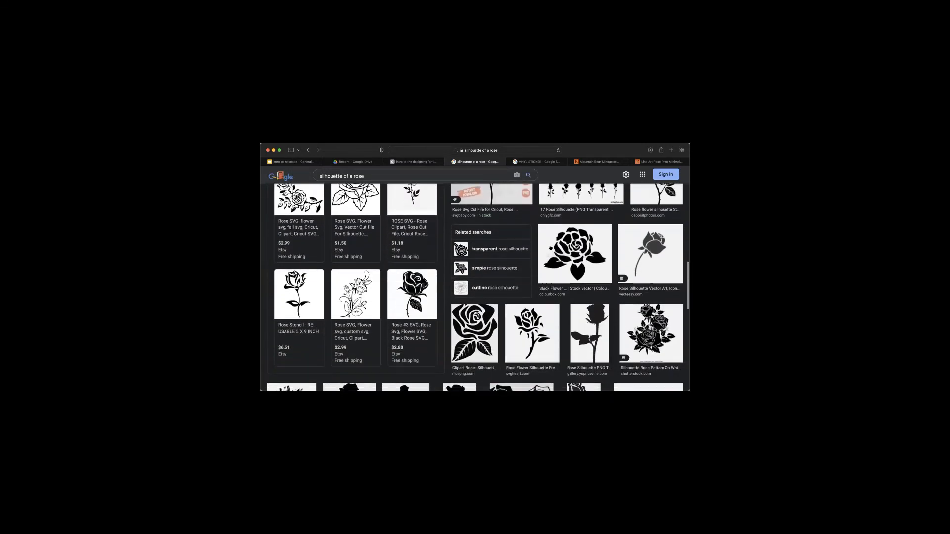
scroll(478, 287, down, 1)
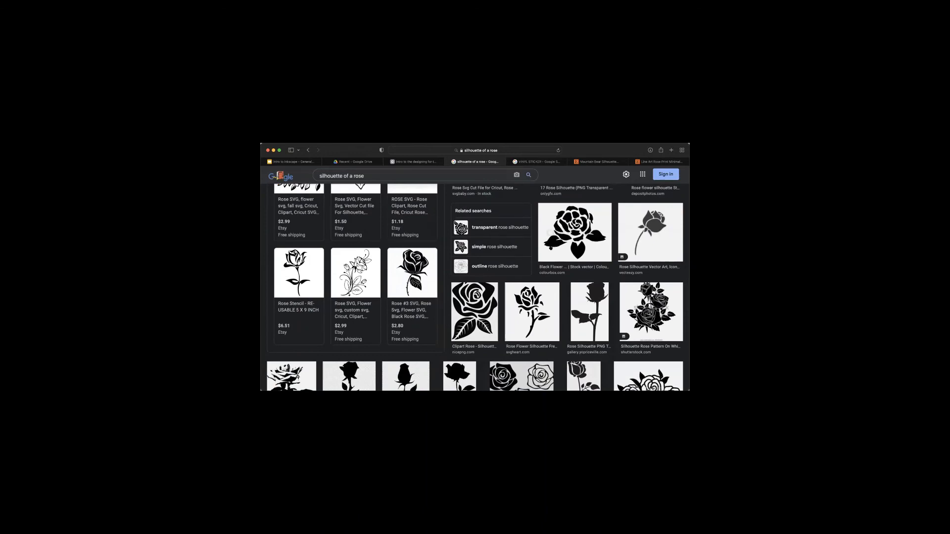
scroll(455, 340, down, 7)
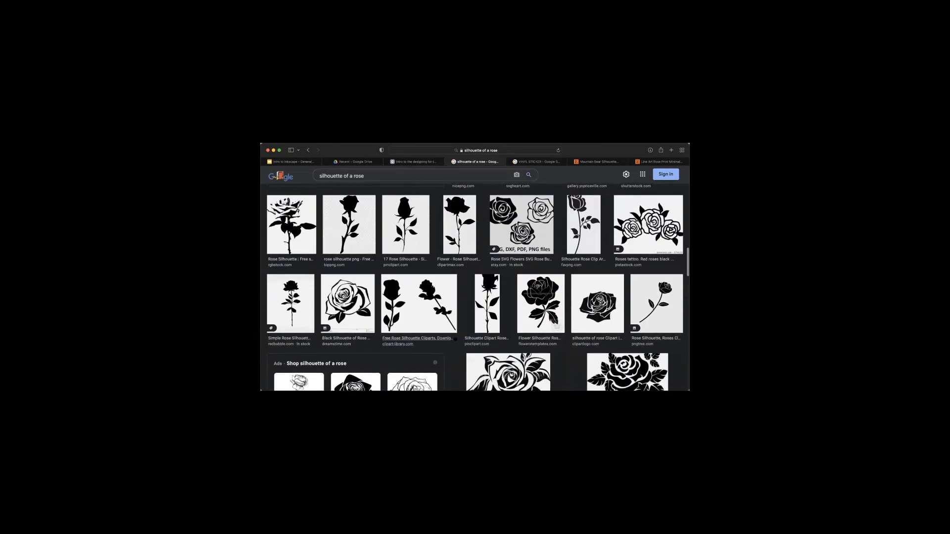
scroll(454, 340, down, 9)
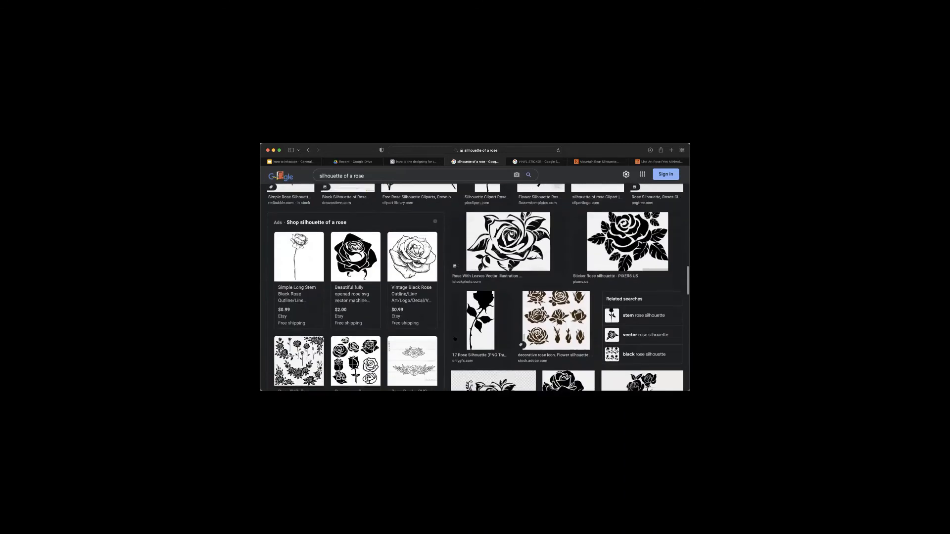
scroll(455, 340, down, 5)
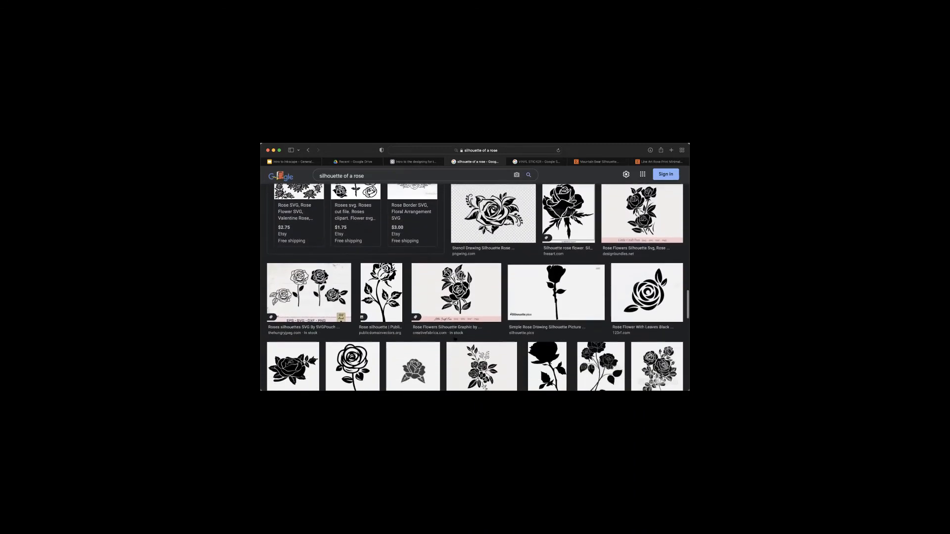
scroll(545, 266, down, 4)
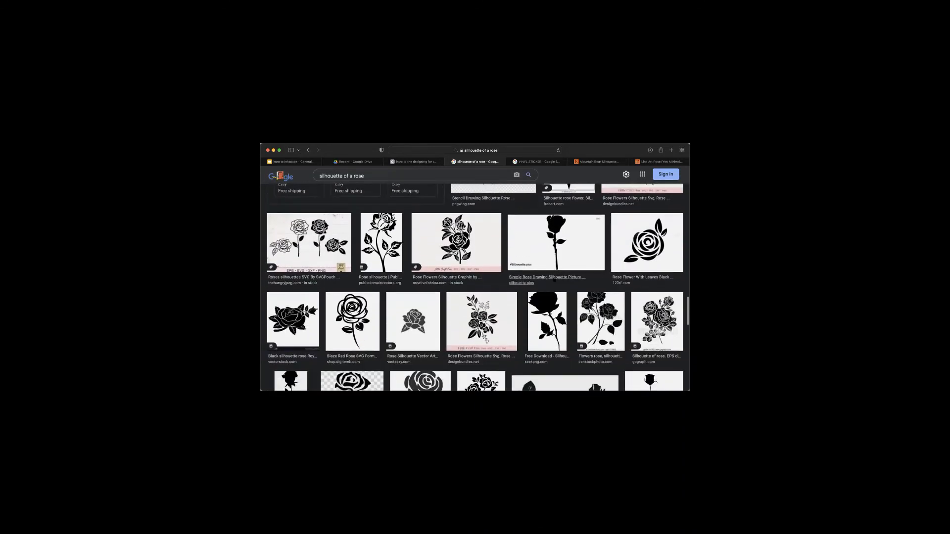
Preview the solid black SeekPNG rose with stem and leaves and copy the full image.
click(545, 266)
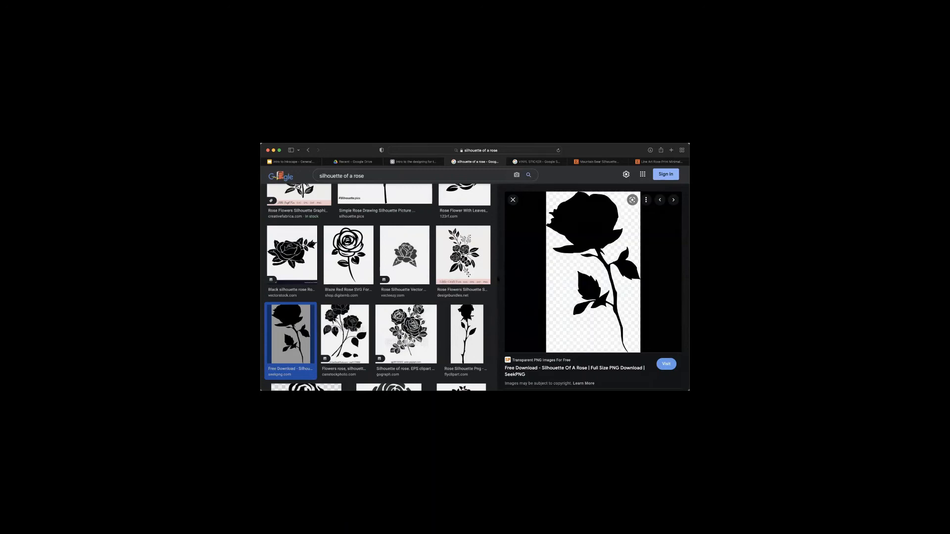
scroll(378, 287, down, 2)
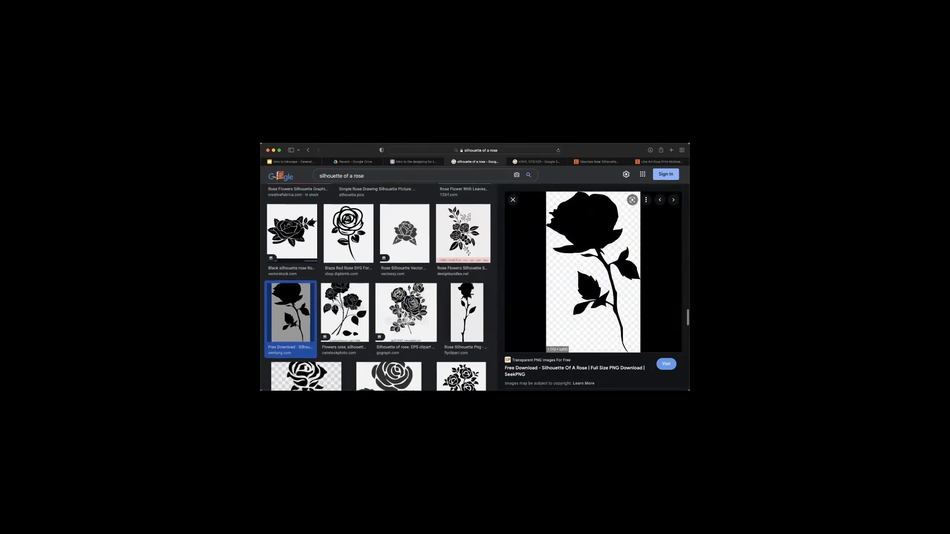
right_click(584, 253)
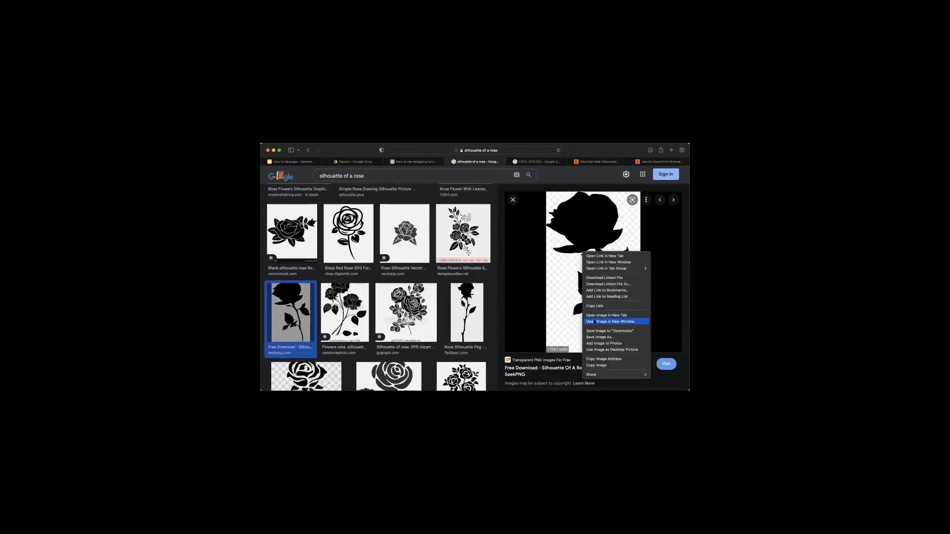
click(604, 366)
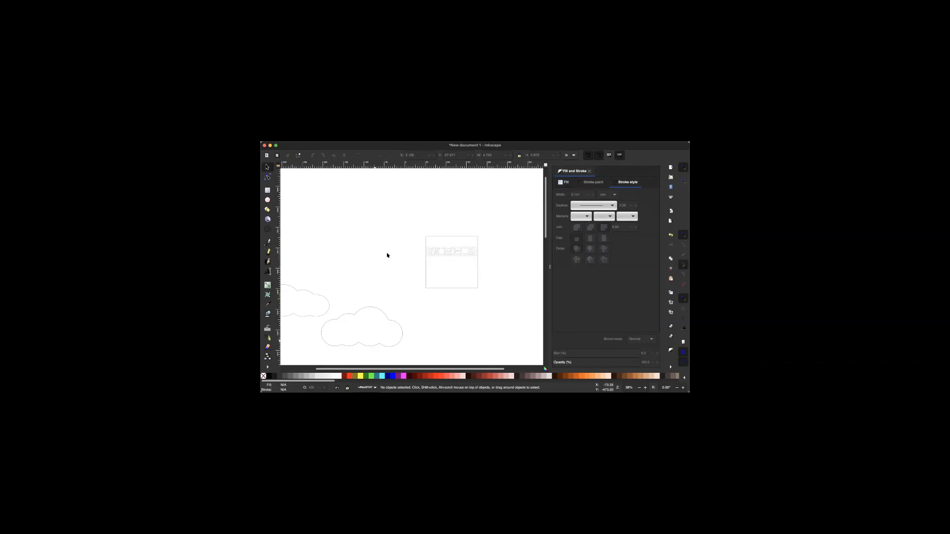
Switch to Inkscape and paste the copied rose image into an empty area of the drawing near the clouds.
scroll(387, 255, up, 5)
scroll(388, 256, left, 4)
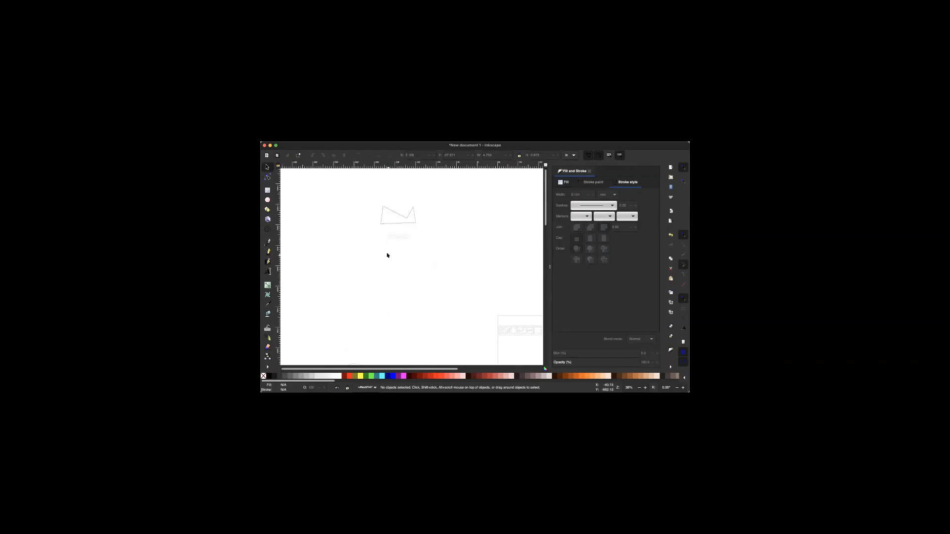
scroll(388, 256, down, 3)
key(super+v)
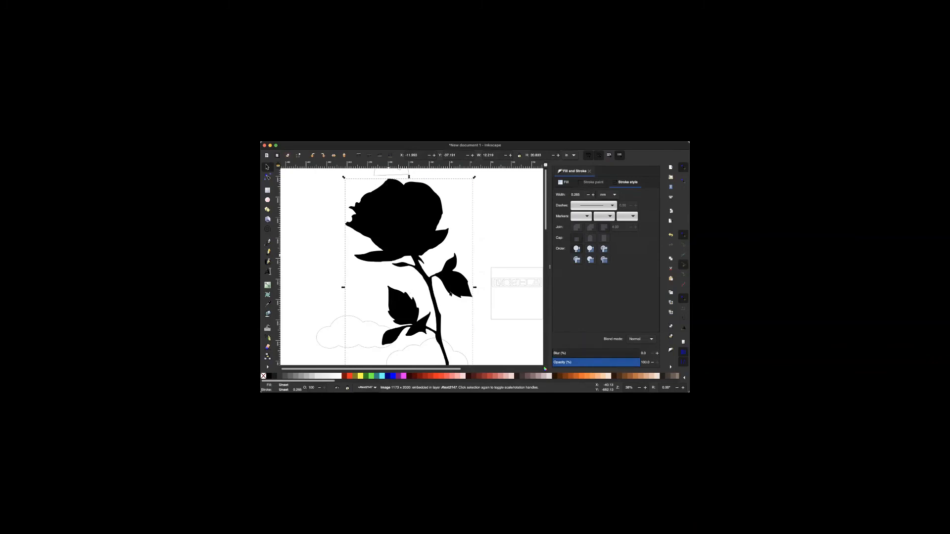
Set the height of the pasted rose image to 4.5 in.
scroll(450, 294, down, 2)
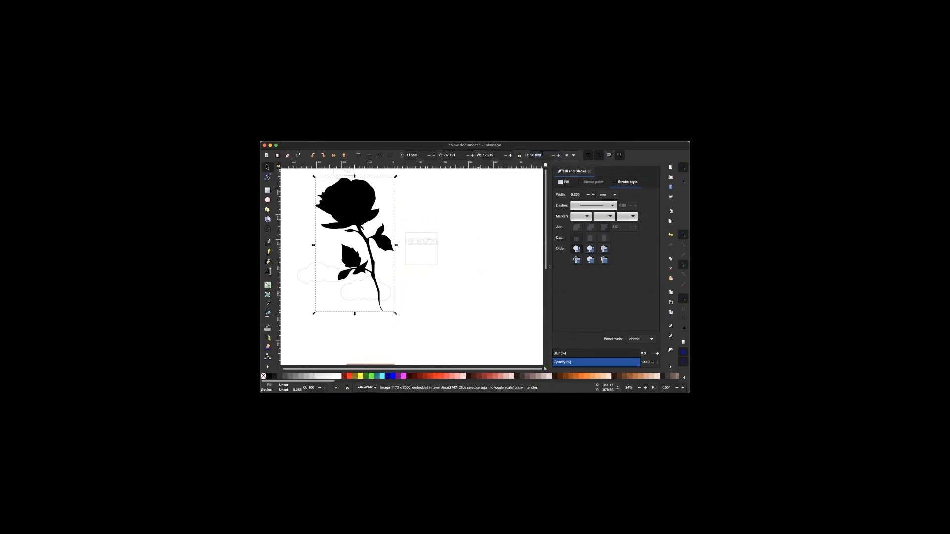
click(536, 155)
text(4.5)
key(Return)
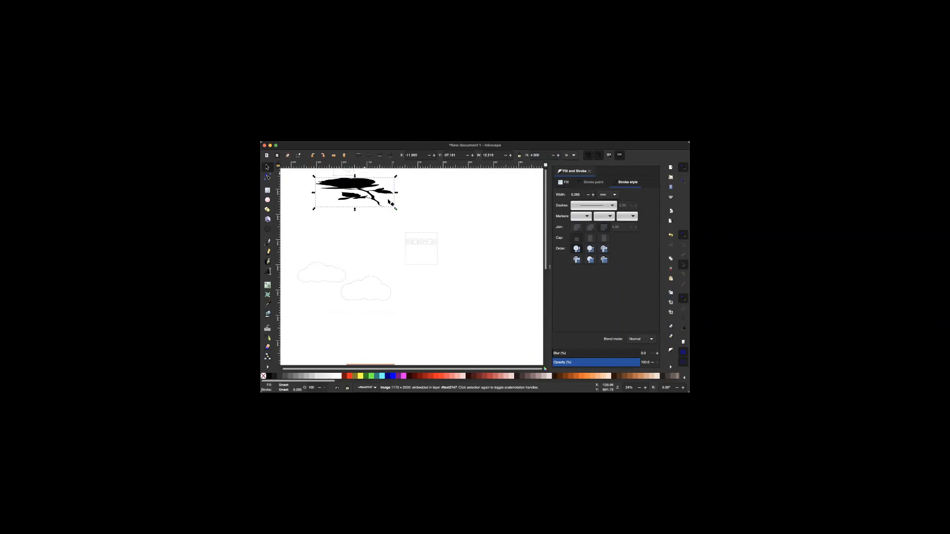
Undo the distorted height change, lock the rose image's aspect ratio and set its height to 5 in.
key(ctrl+z)
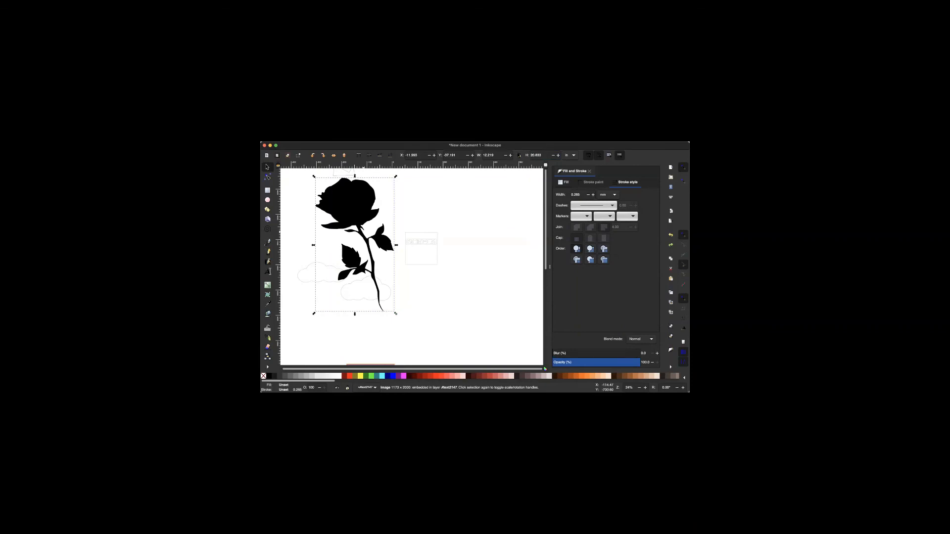
click(518, 155)
text(5)
key(Return)
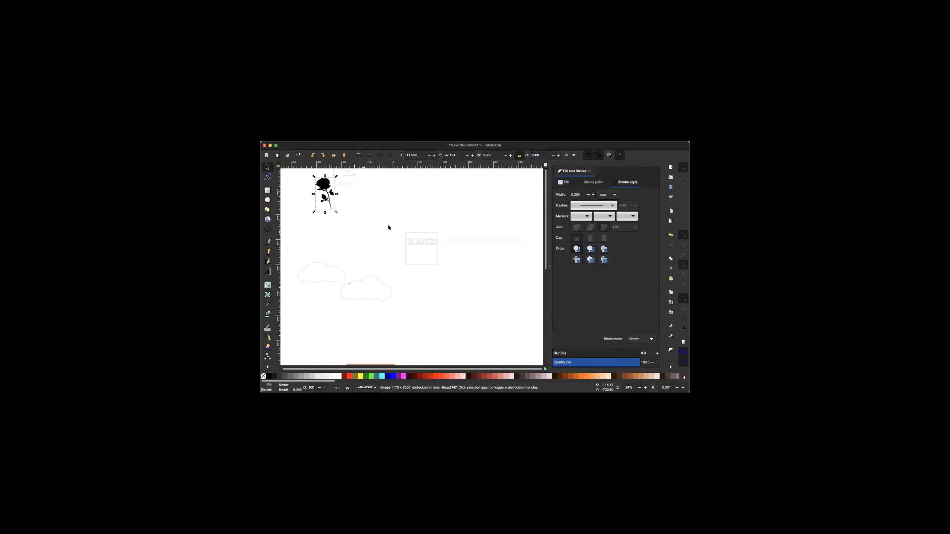
Move the rose image beside the 5 in square, leaving a small gap to the square's left edge.
mouse_move(423, 252)
mouse_down()
mouse_move(358, 239)
mouse_move(322, 182)
mouse_move(413, 250)
mouse_up()
scroll(413, 250, up, 1)
scroll(414, 250, up, 2)
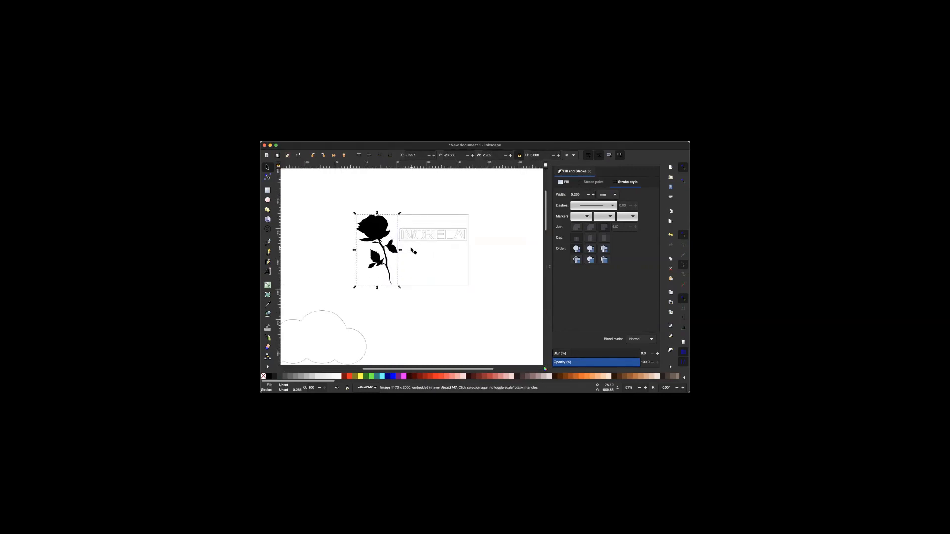
scroll(408, 250, up, 1)
scroll(408, 250, up, 1)
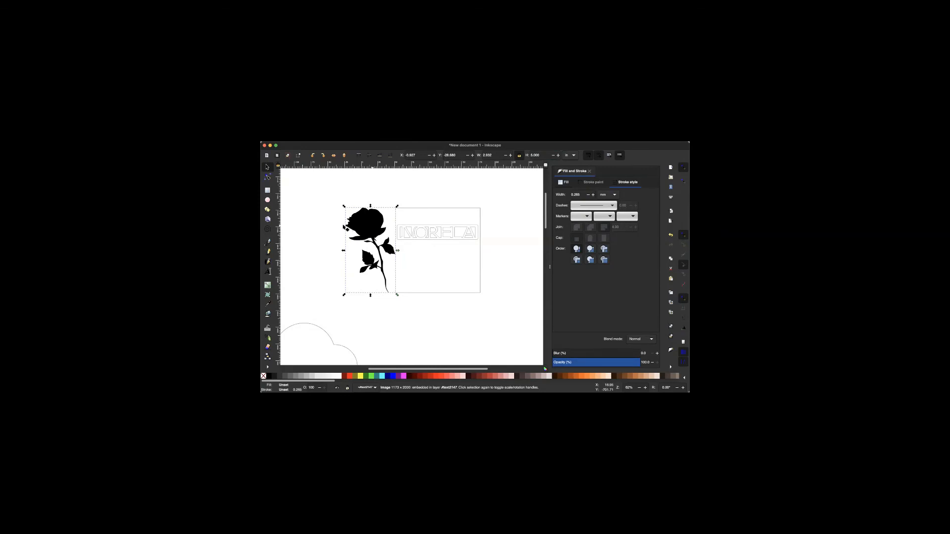
drag(352, 226, 338, 225)
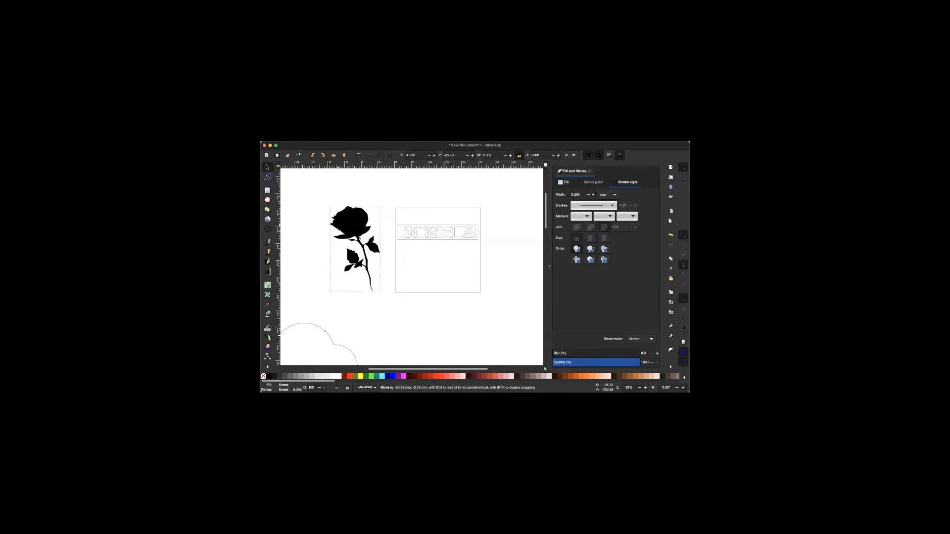
Move the outlined name lettering down to the lower part of the square, keeping it centred between the sides.
click(428, 233)
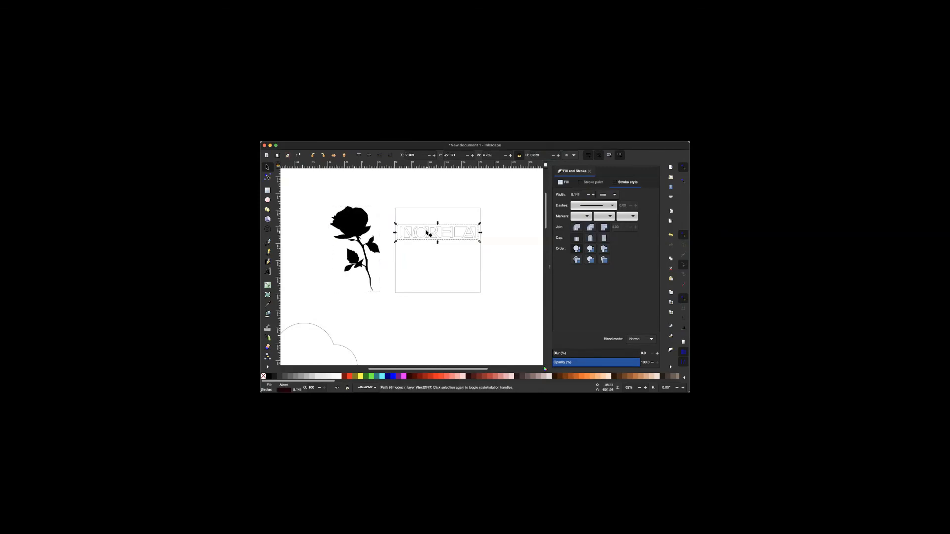
mouse_move(420, 359)
mouse_down()
mouse_move(422, 312)
mouse_move(414, 371)
mouse_up()
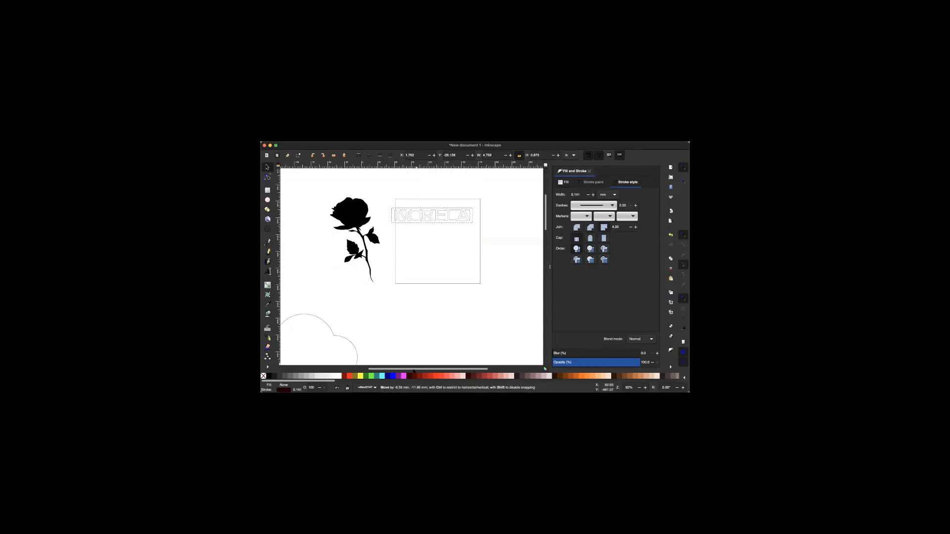
drag(430, 230, 443, 277)
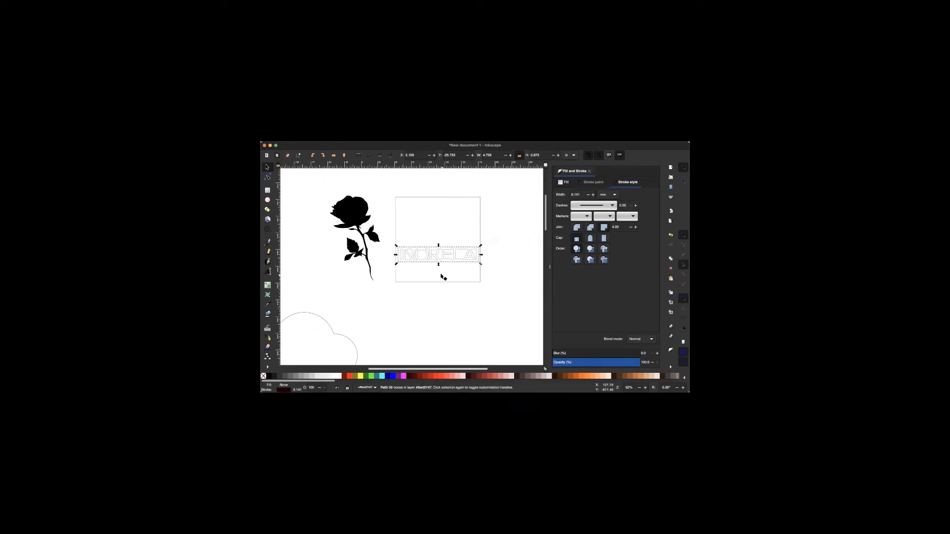
key(Down)
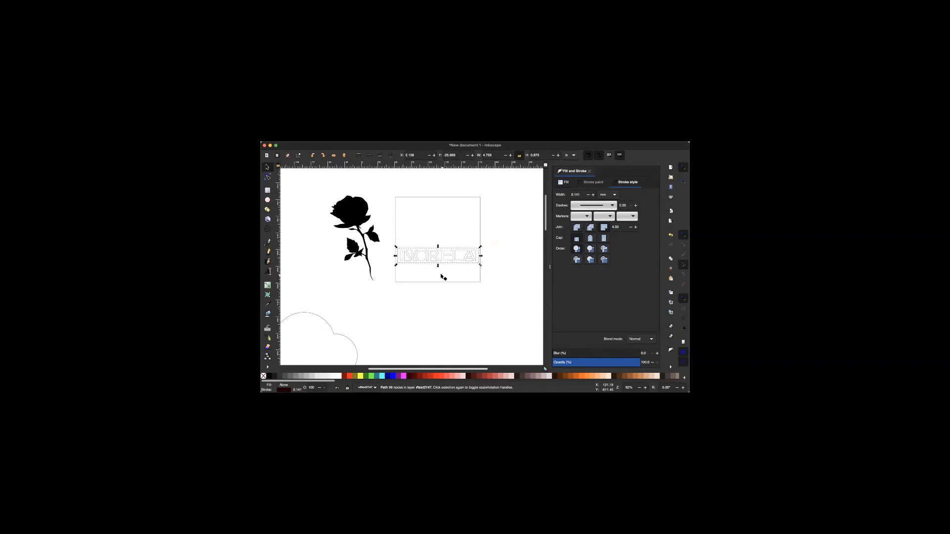
key(Down)
key(Down)
key(Down)
key(Down)
key(Down)
key(Down)
key(Down)
key(Down)
key(Down)
key(Down)
key(Down)
key(Down)
key(Down)
key(Down)
key(Down)
key(Down)
key(Down)
key(Down)
key(Left)
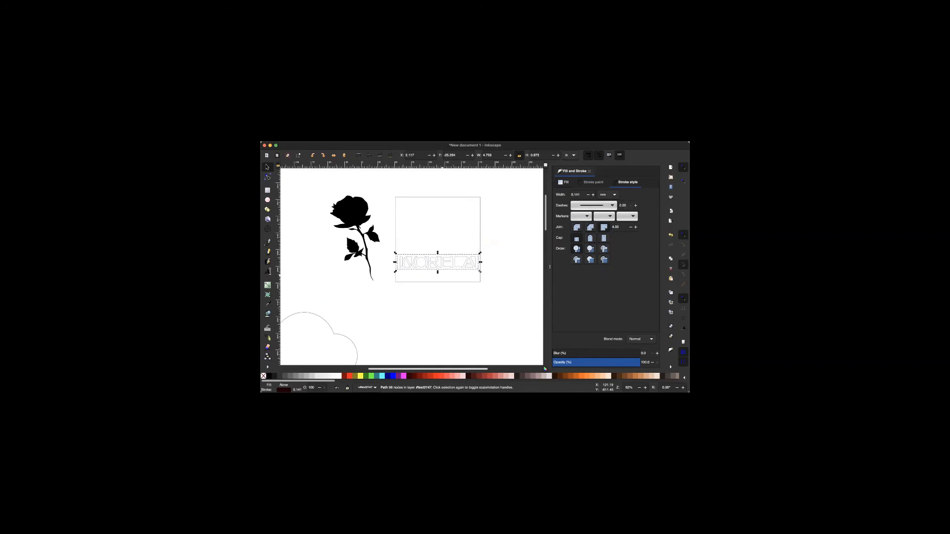
Resize the rose image proportionally to a height of 3.5 in.
click(375, 268)
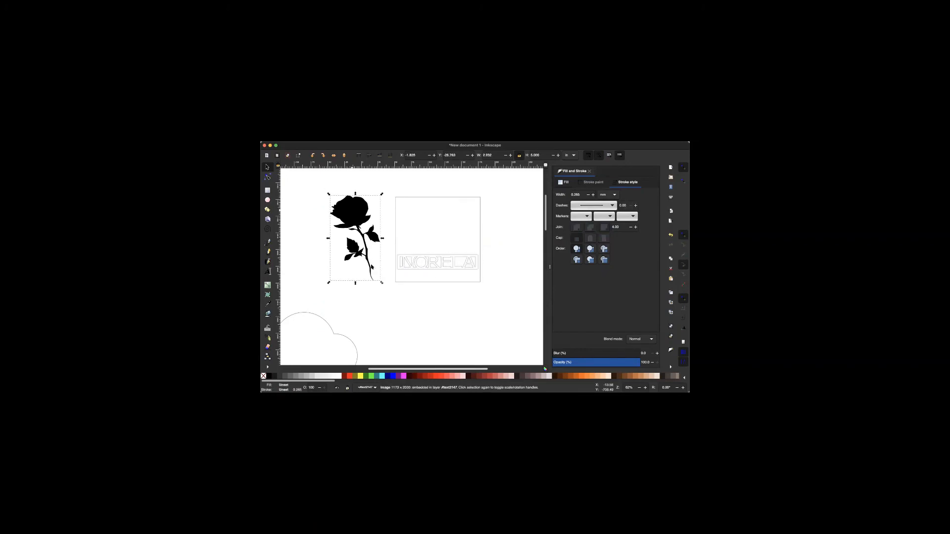
double_click(537, 155)
text(3.5)
key(Return)
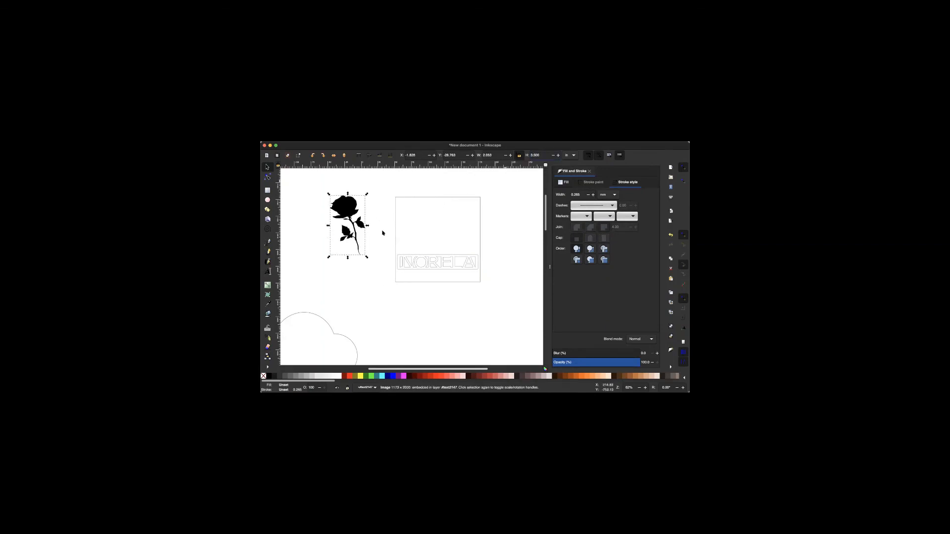
Place the rose image over the square above the name lettering, with its bloom crossing the square's top edge.
drag(346, 209, 376, 240)
key(super+z)
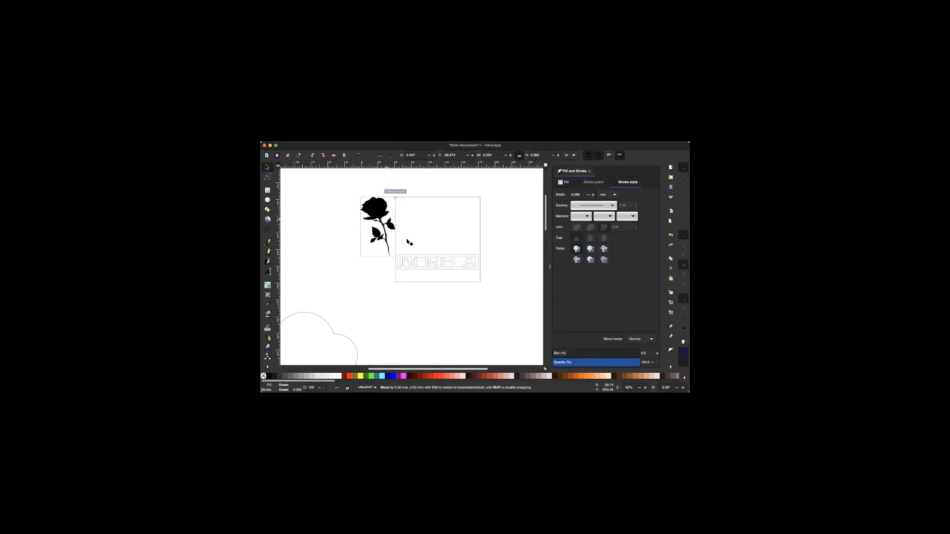
drag(404, 241, 445, 199)
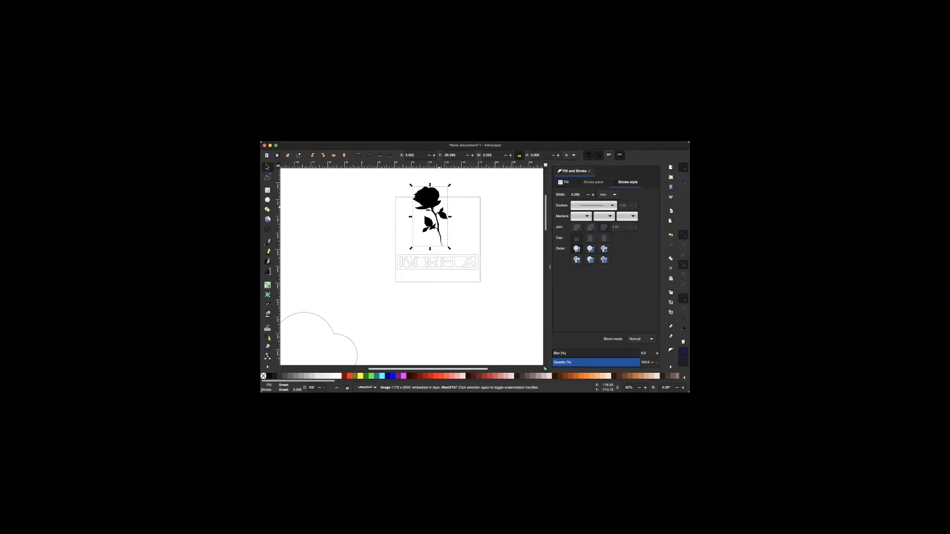
scroll(438, 208, up, 2)
scroll(439, 208, left, 2)
key(Escape)
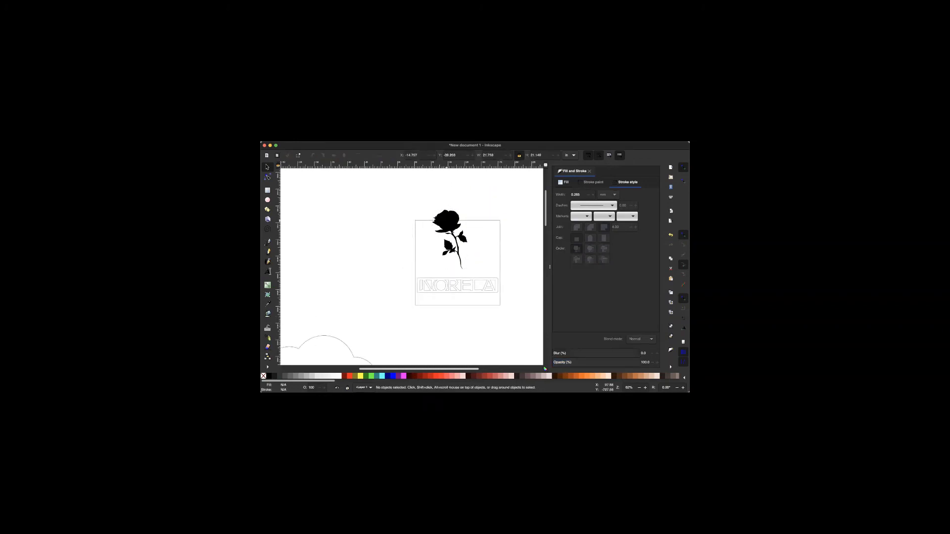
click(447, 221)
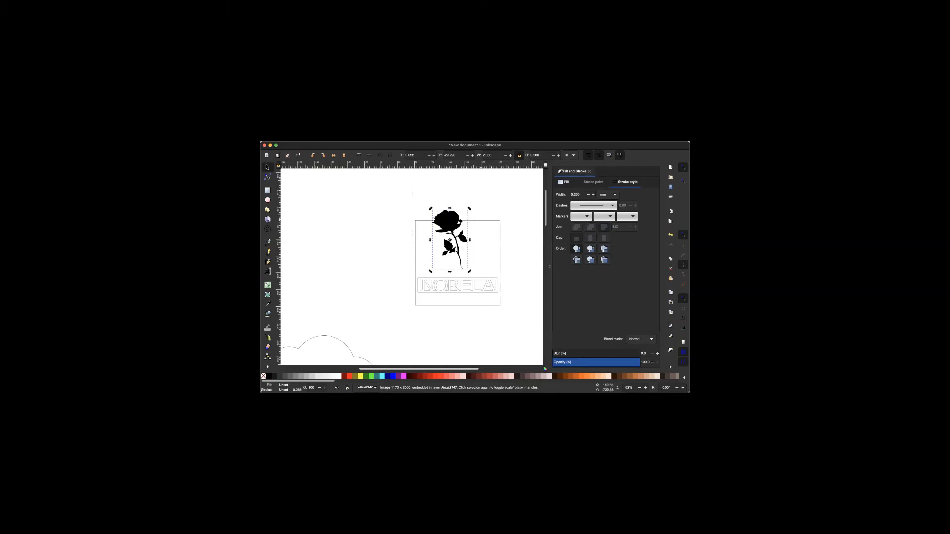
click(481, 220)
key(Escape)
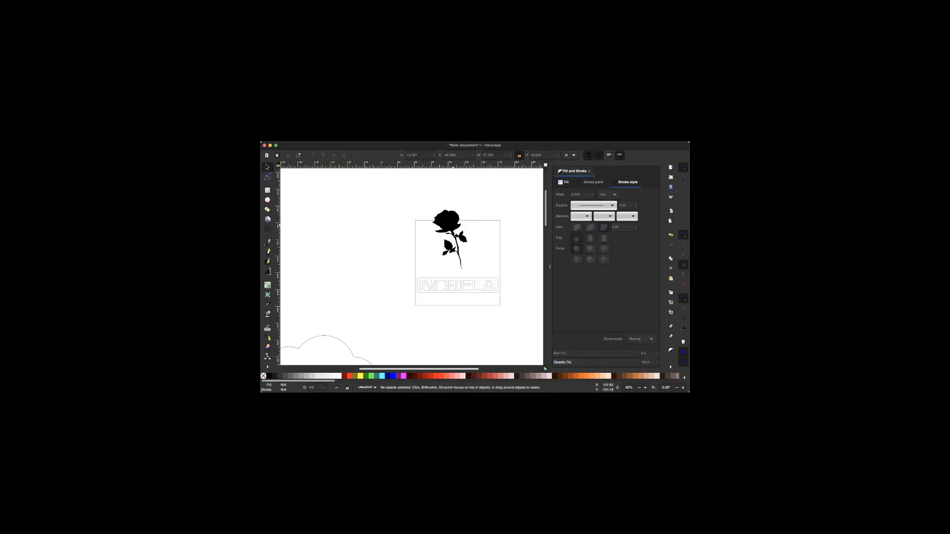
mouse_move(453, 237)
mouse_down()
mouse_move(452, 291)
mouse_move(449, 240)
mouse_up()
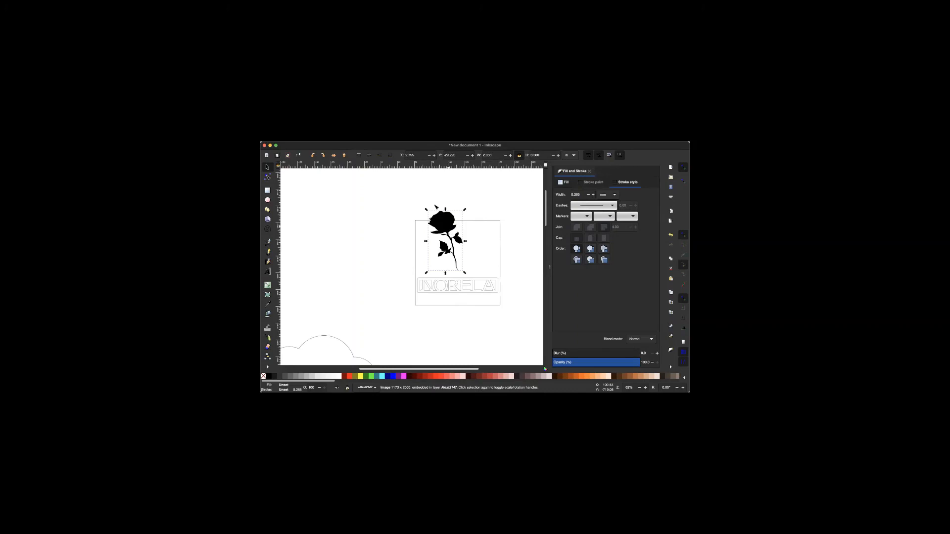
Check the rose image for editable nodes and examine its edges closely for blurred pixels.
key(n)
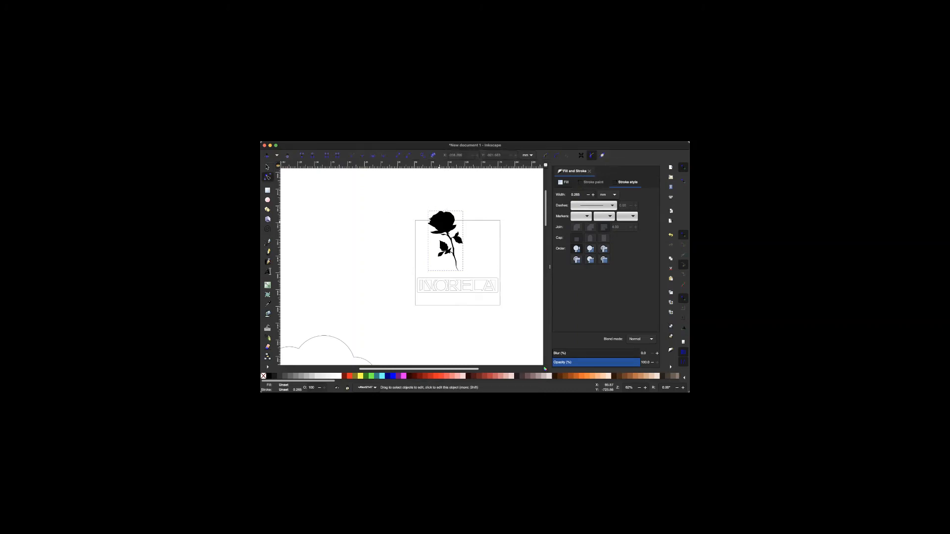
scroll(447, 223, up, 2)
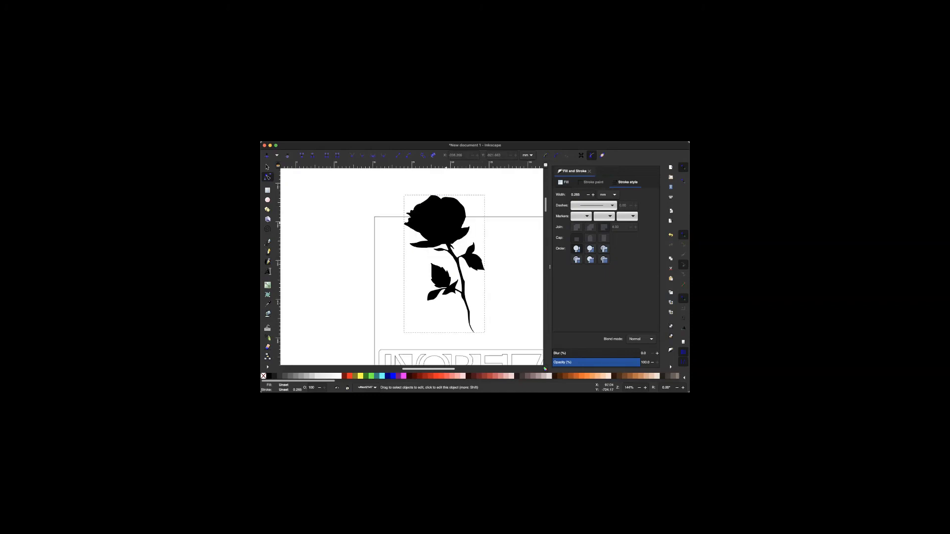
scroll(446, 223, up, 2)
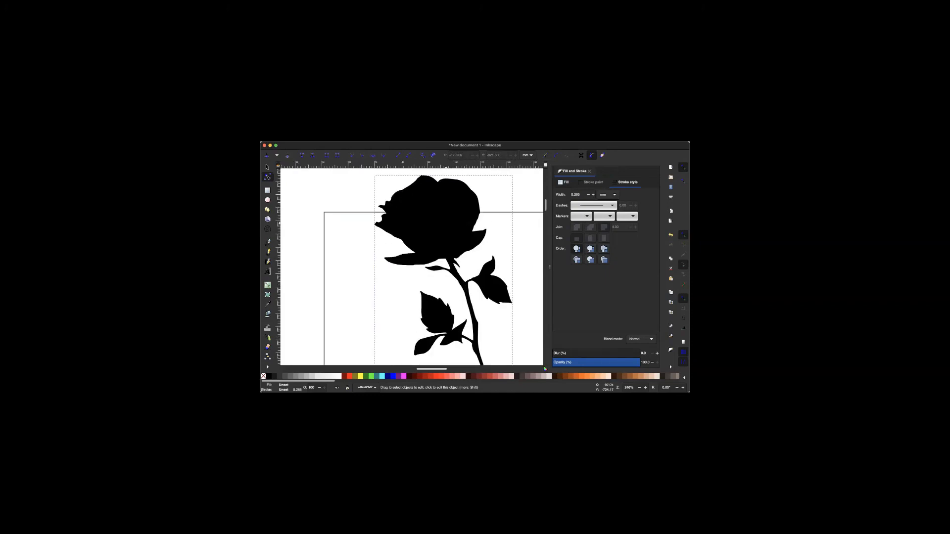
scroll(447, 223, up, 2)
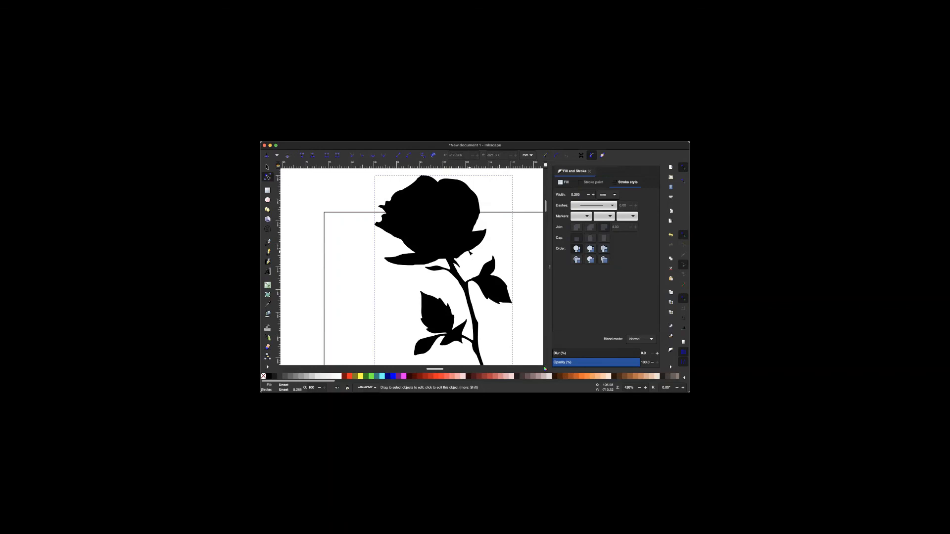
scroll(469, 253, up, 2)
scroll(469, 253, up, 1)
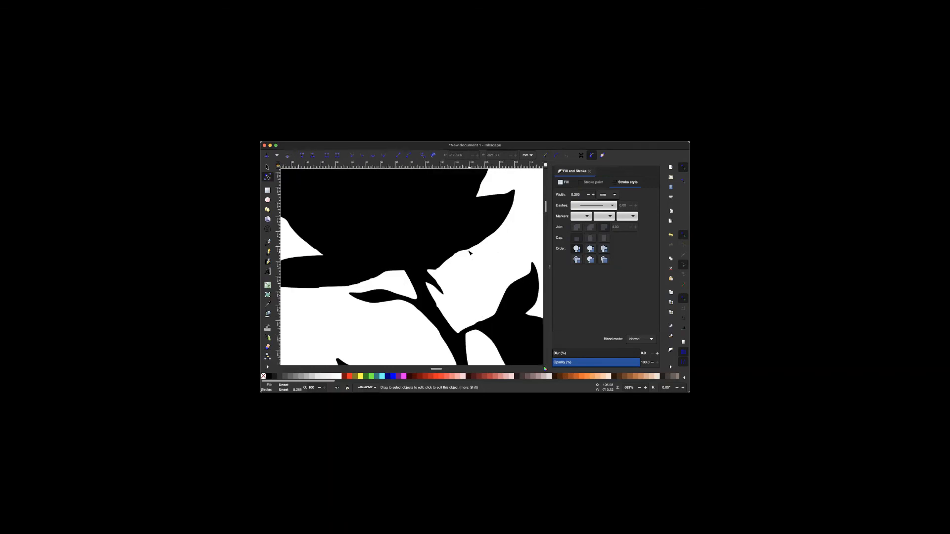
scroll(469, 253, up, 5)
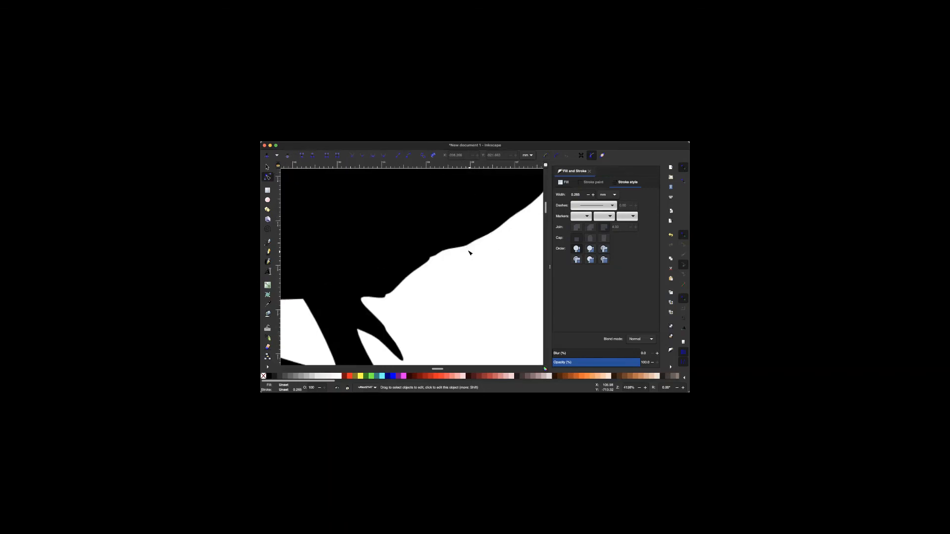
scroll(469, 252, up, 3)
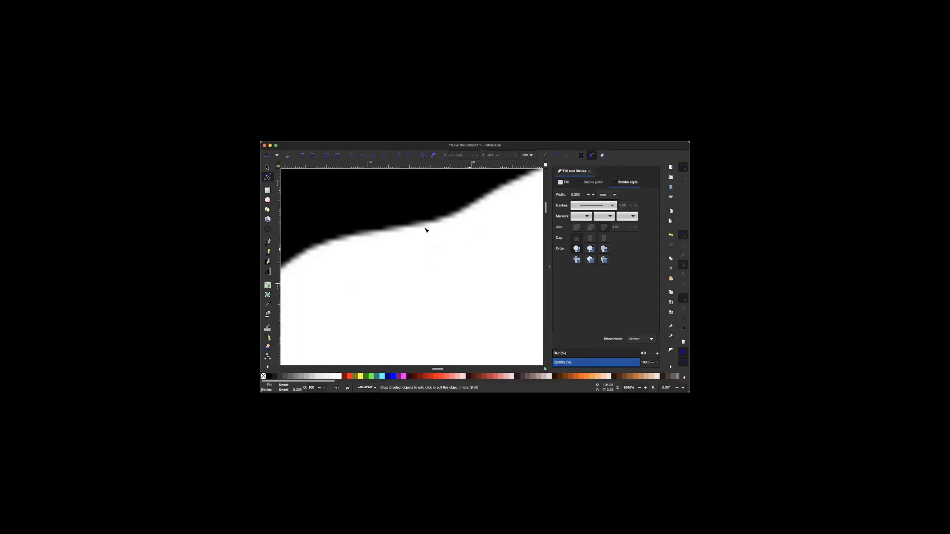
scroll(425, 230, up, 3)
scroll(426, 230, down, 11)
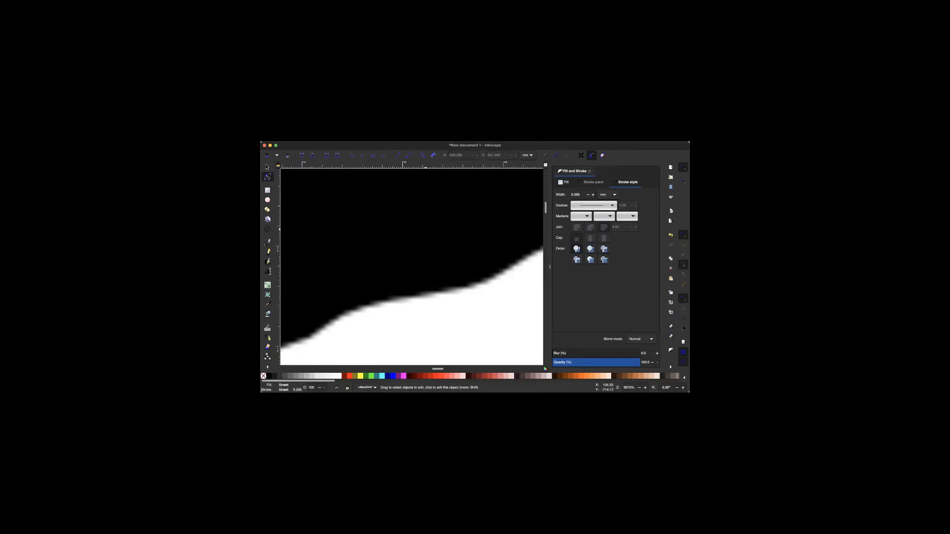
scroll(426, 230, down, 4)
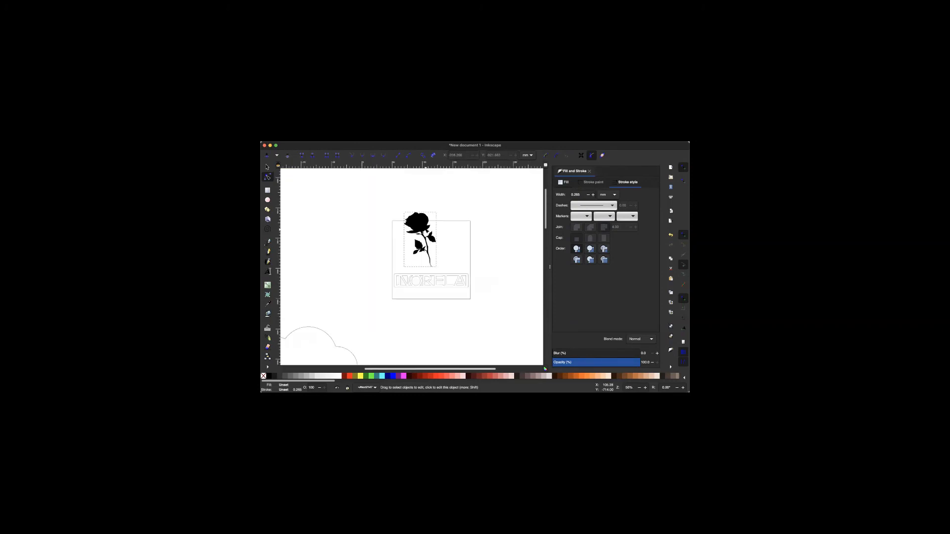
scroll(426, 236, up, 2)
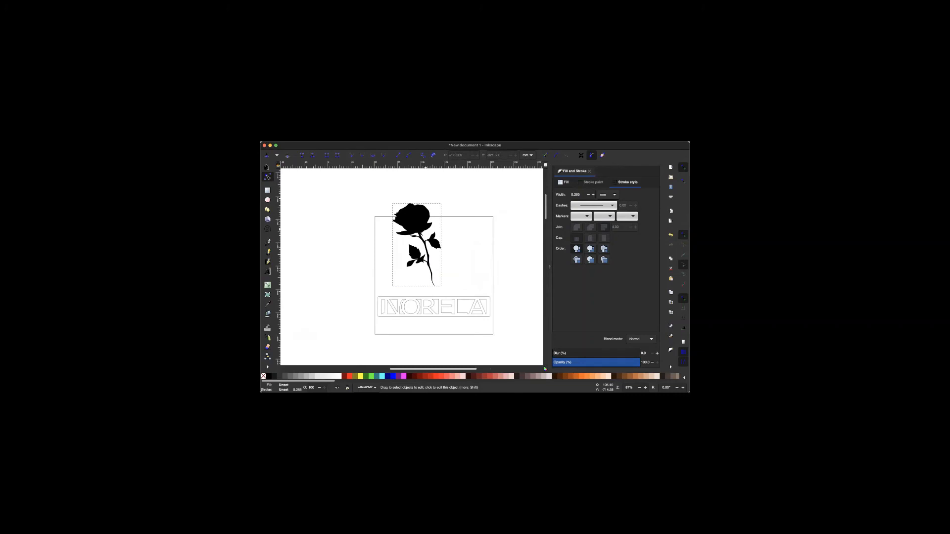
Return to the Selector tool and shift the rose image slightly down and left over the square.
key(s)
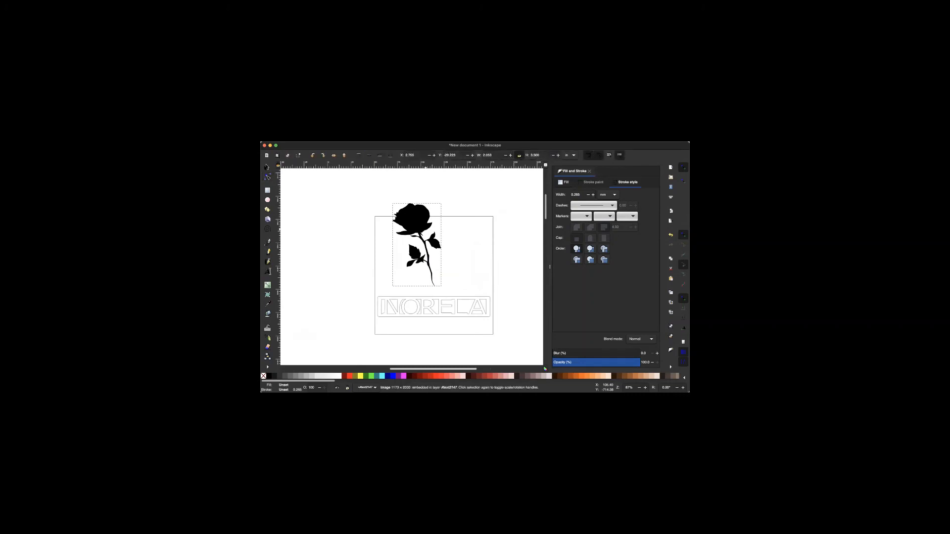
click(267, 168)
drag(403, 228, 401, 229)
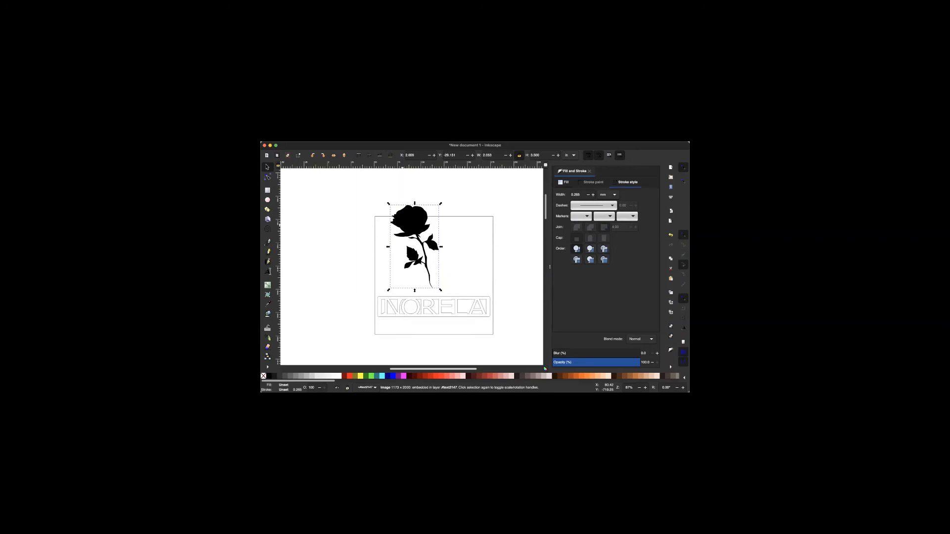
Trace the rose bitmap as a single-scan brightness cutoff with threshold 0.900, and move the traced path to the right of the original.
click(381, 157)
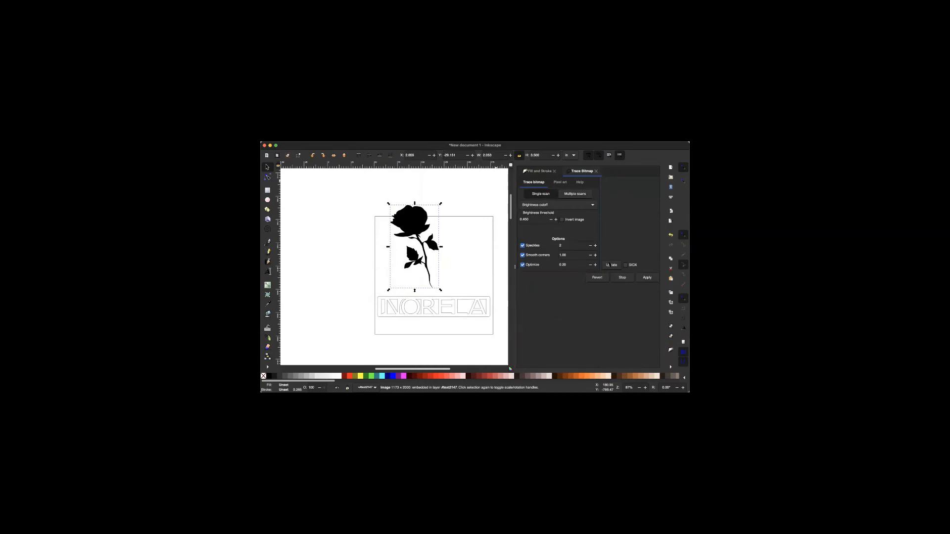
click(609, 266)
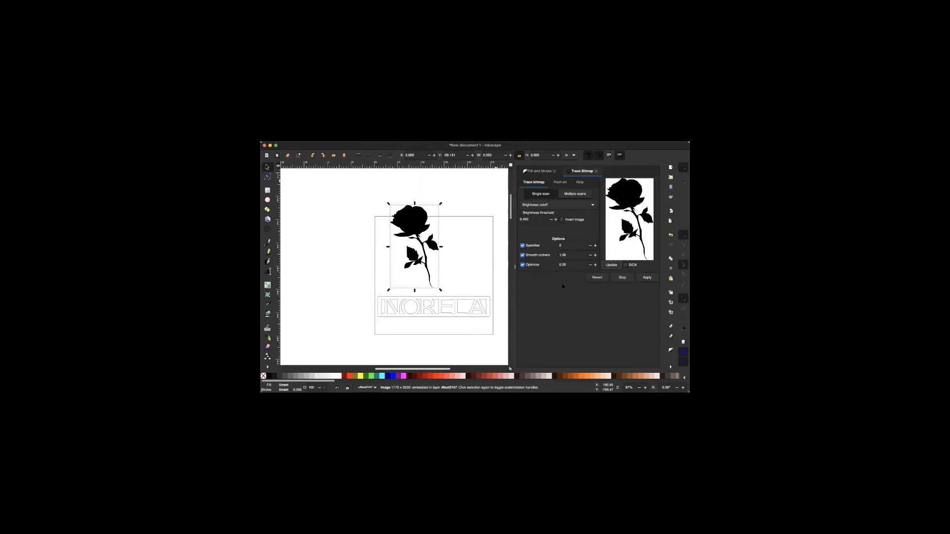
scroll(494, 322, right, 3)
scroll(495, 321, up, 2)
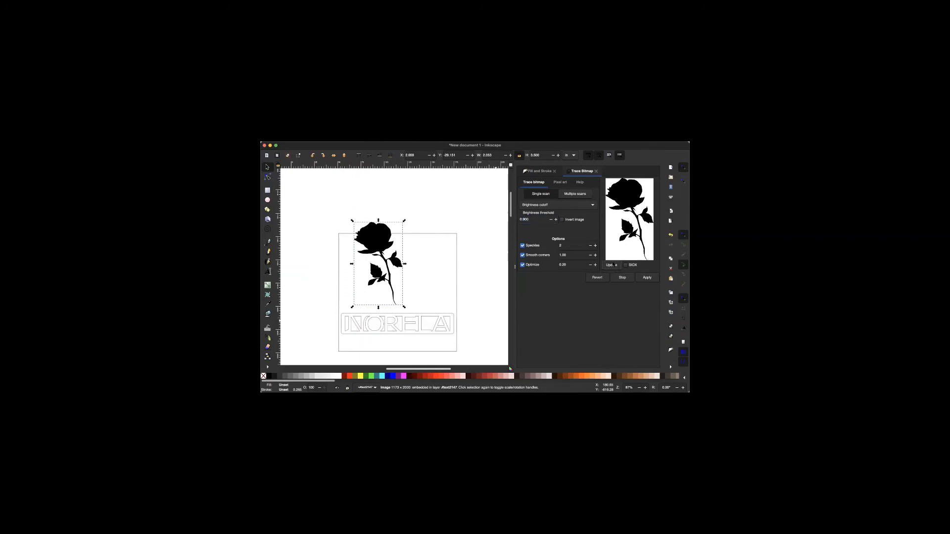
click(612, 265)
click(647, 279)
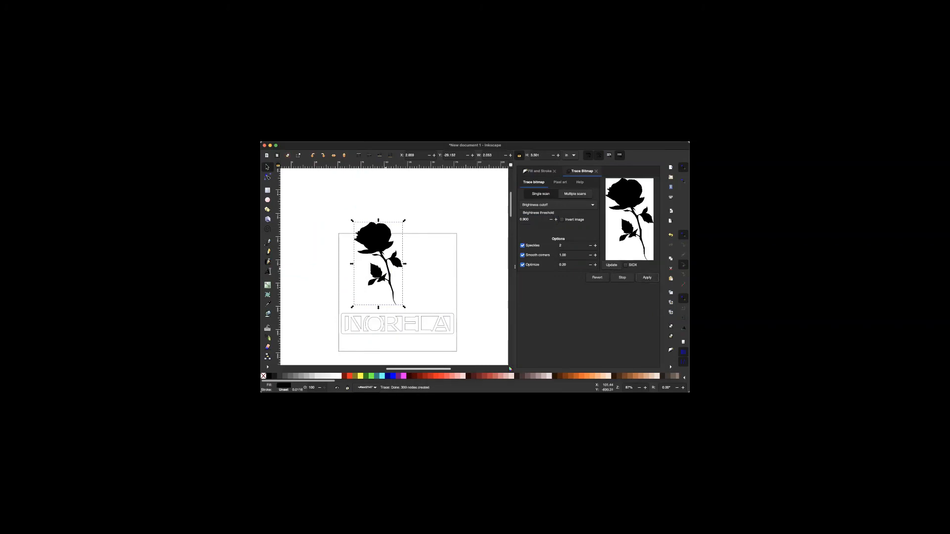
mouse_move(381, 239)
mouse_down()
mouse_move(439, 238)
mouse_move(487, 252)
mouse_move(454, 227)
mouse_move(480, 244)
mouse_up()
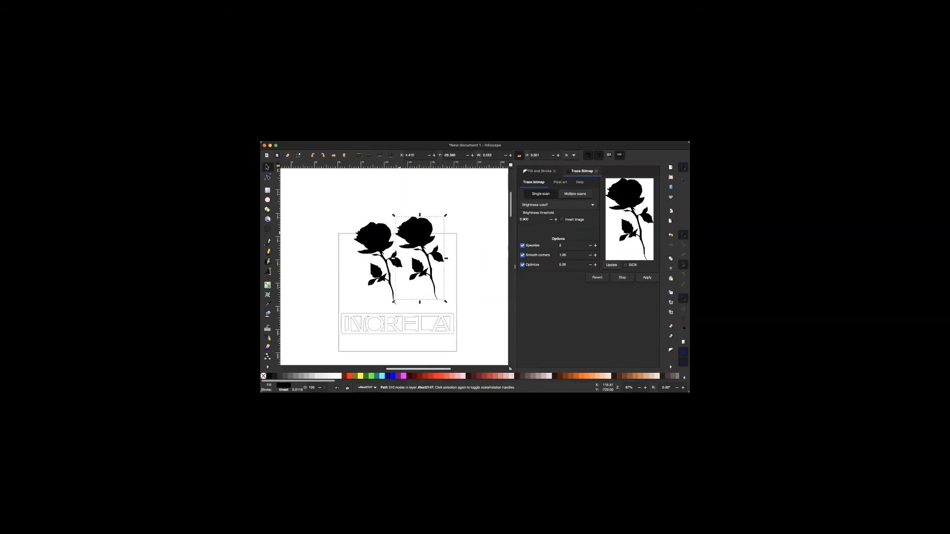
Compare the traced rose's outline with the original bitmap at close range and check the trace for editable nodes.
scroll(399, 233, up, 5)
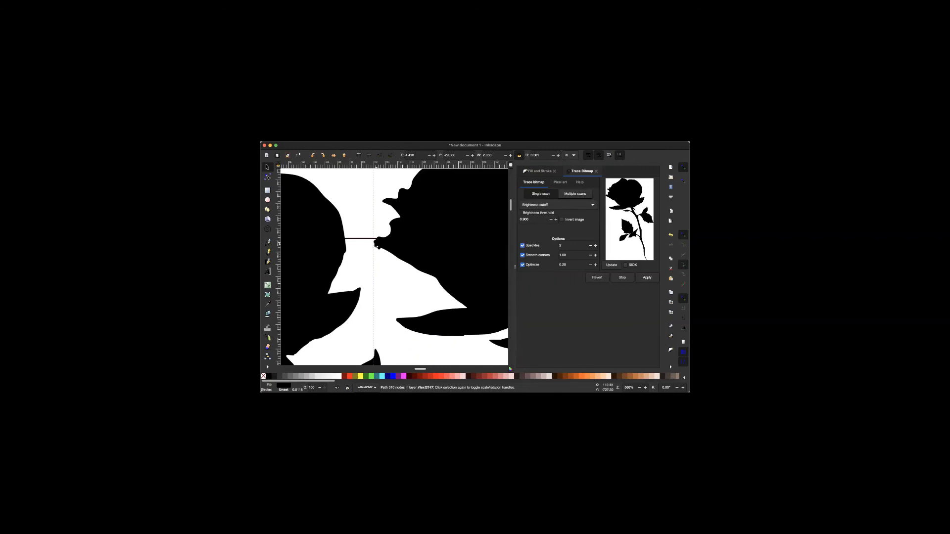
scroll(377, 246, left, 4)
scroll(377, 245, down, 3)
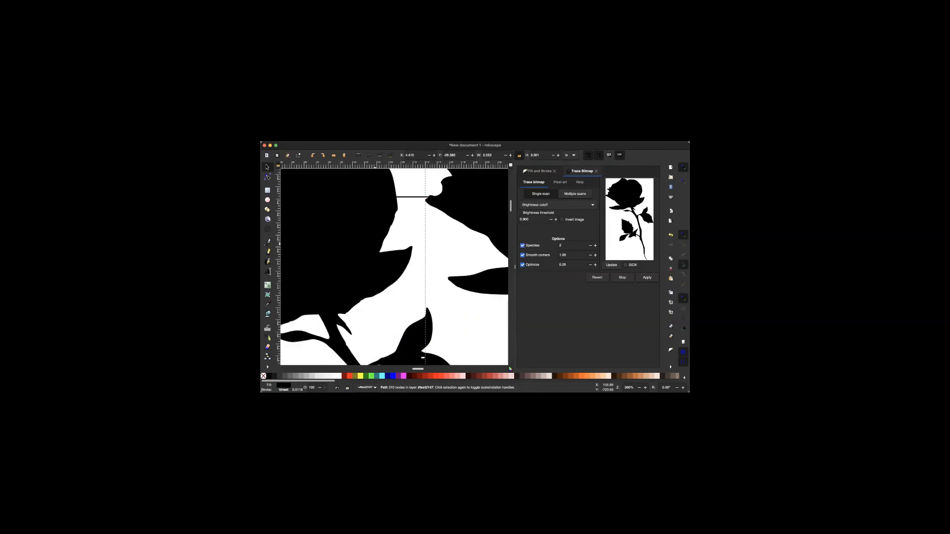
scroll(424, 205, up, 2)
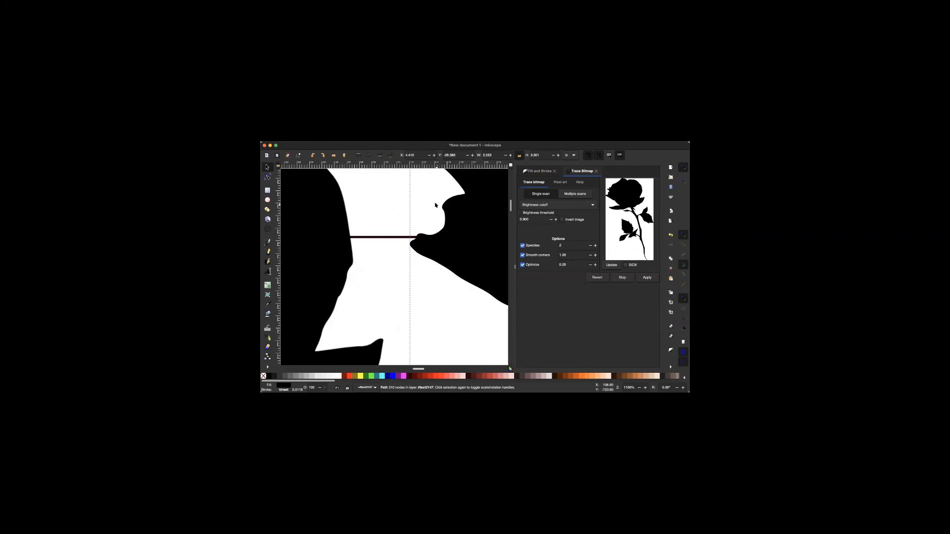
scroll(436, 205, up, 5)
scroll(435, 205, left, 3)
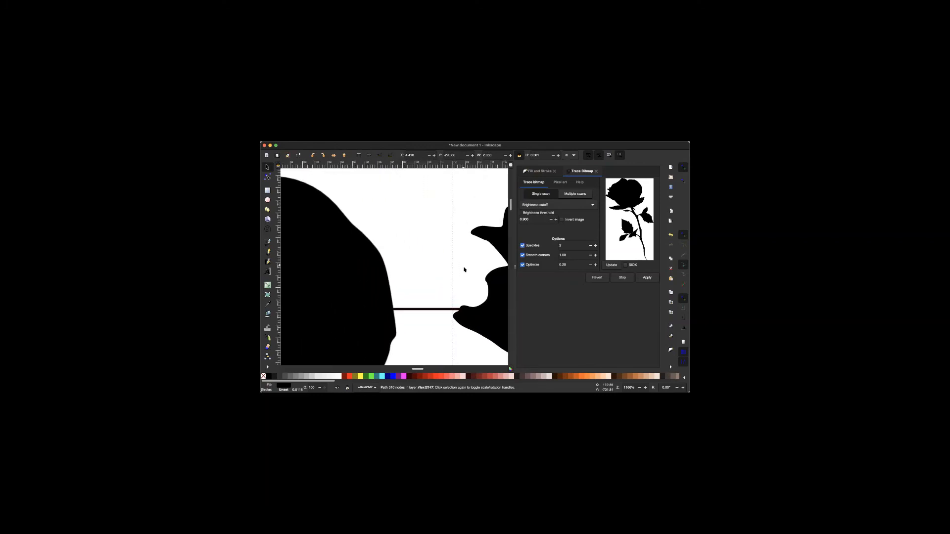
scroll(464, 269, down, 2)
scroll(464, 270, right, 2)
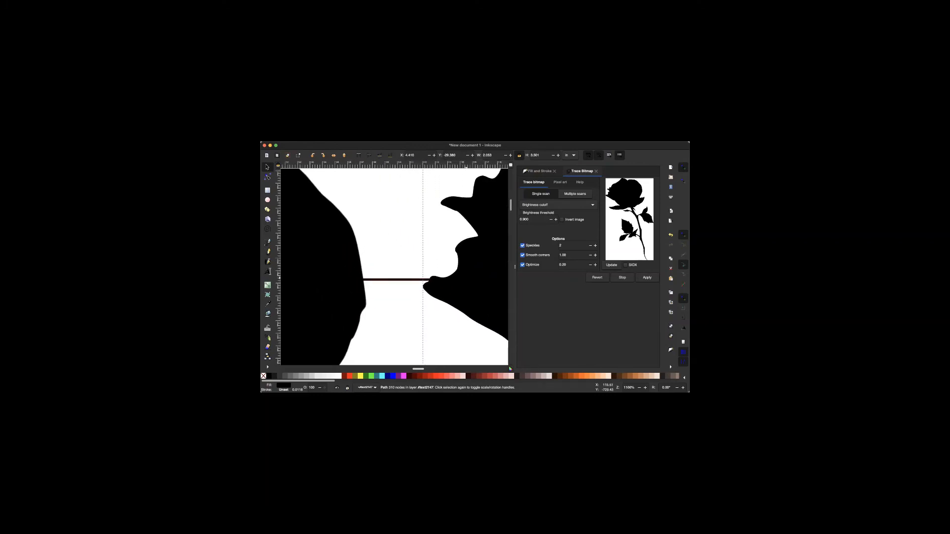
scroll(467, 282, down, 2)
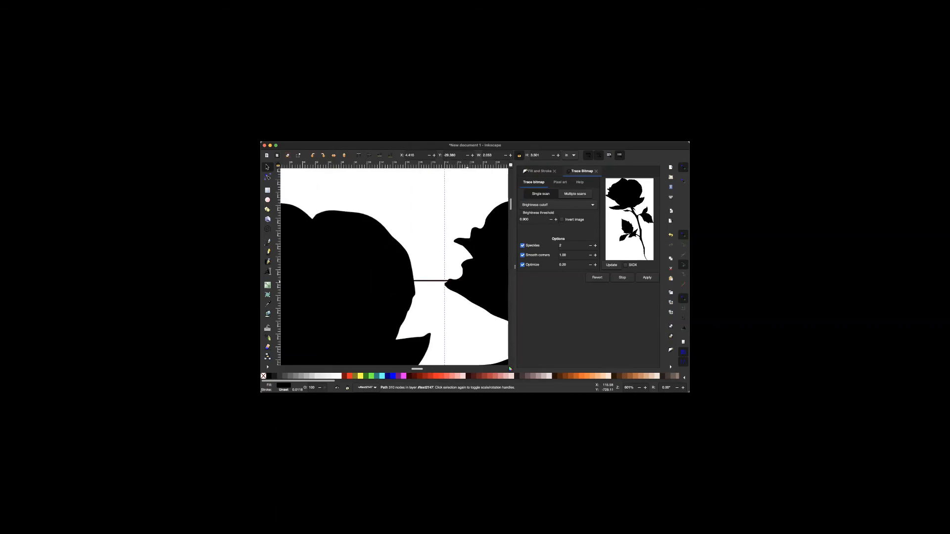
scroll(467, 290, down, 15)
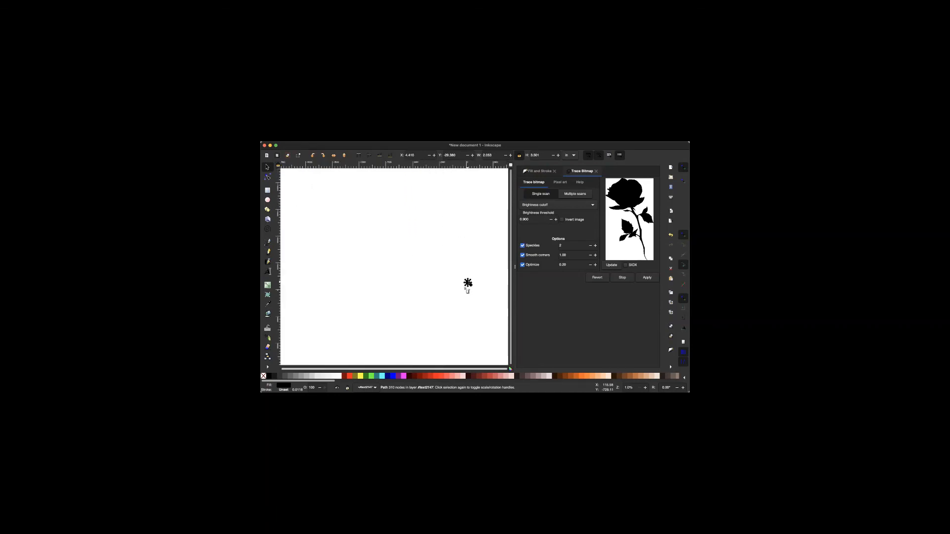
scroll(467, 289, up, 2)
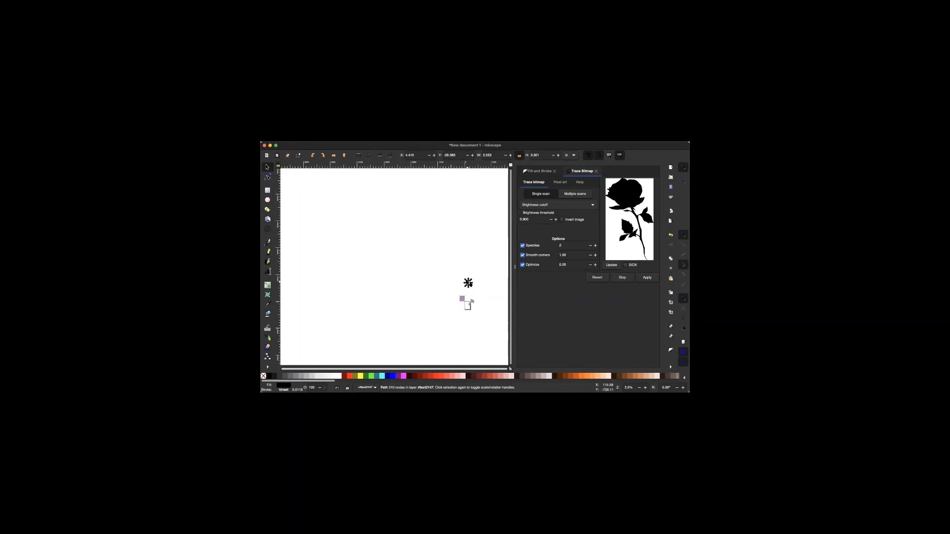
scroll(468, 283, up, 3)
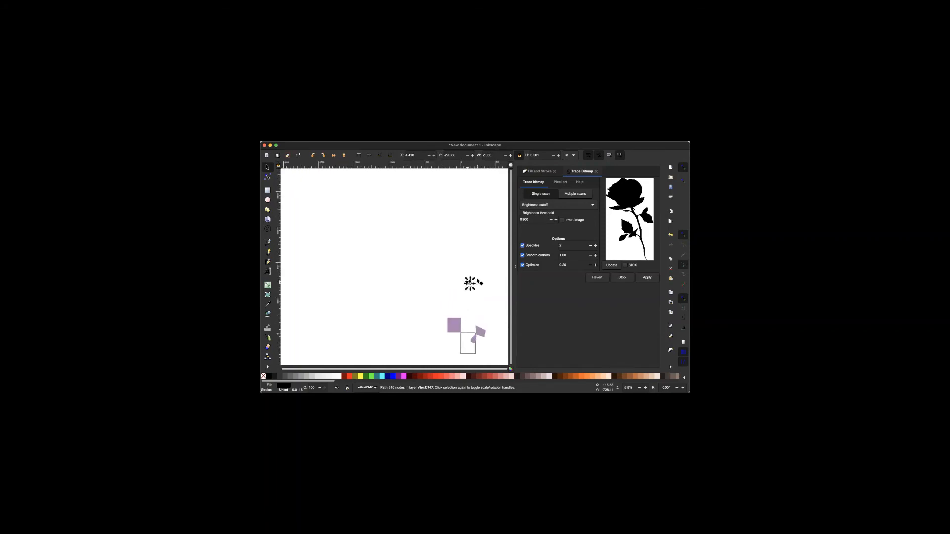
scroll(479, 282, right, 2)
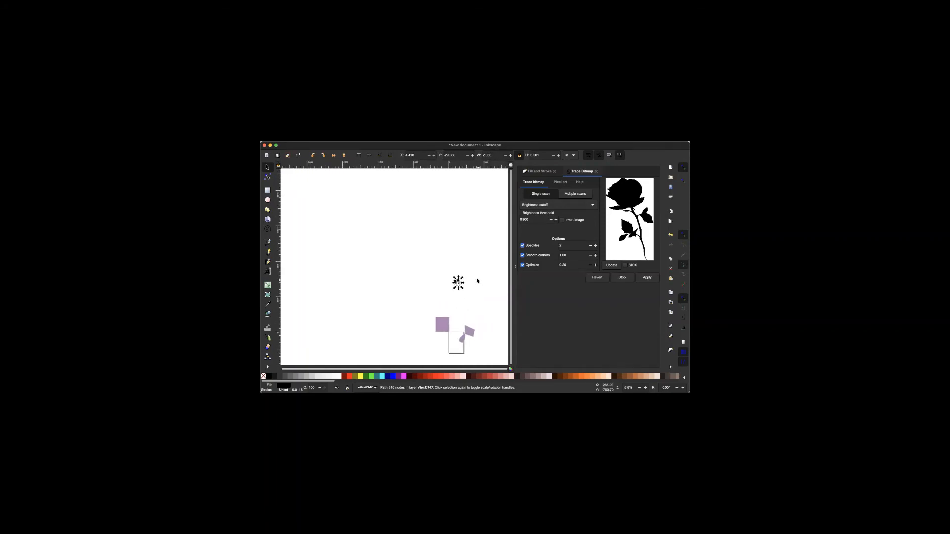
scroll(473, 278, up, 3)
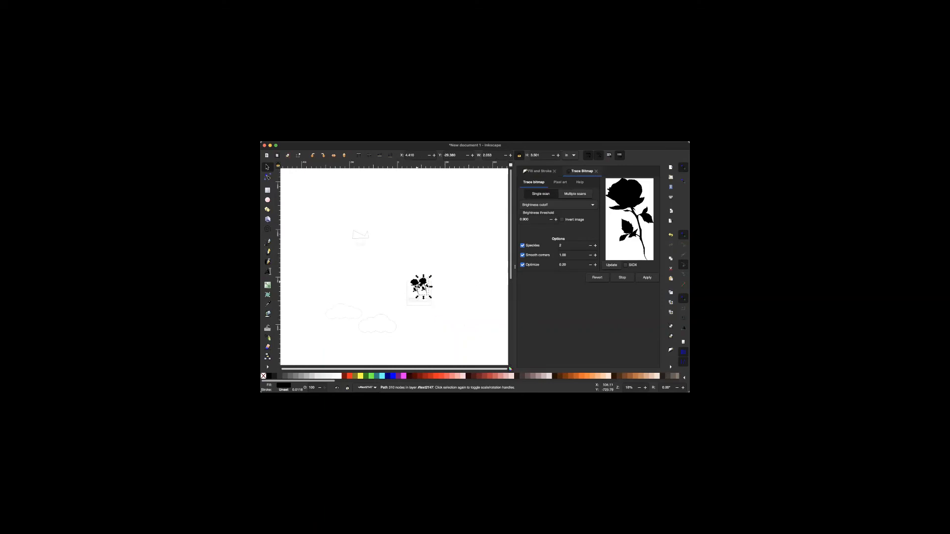
scroll(419, 281, up, 3)
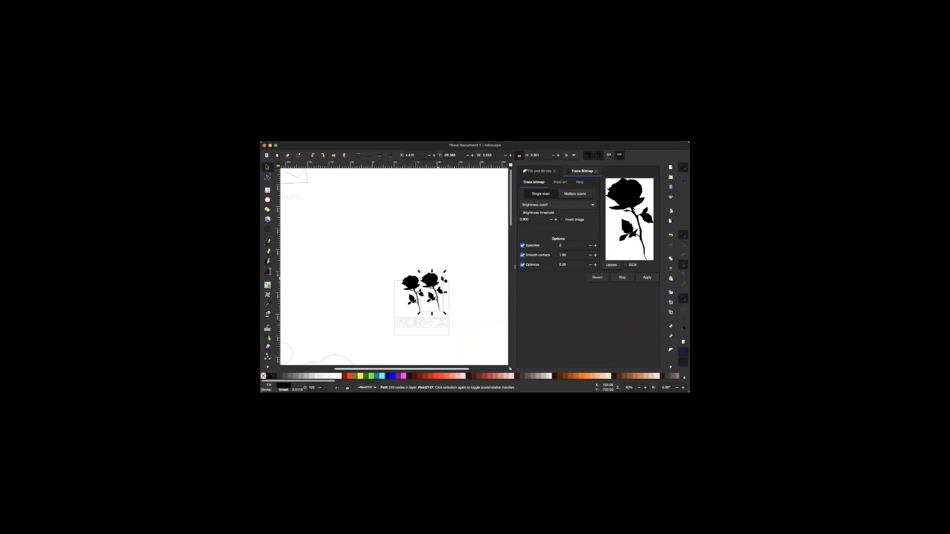
scroll(441, 278, up, 3)
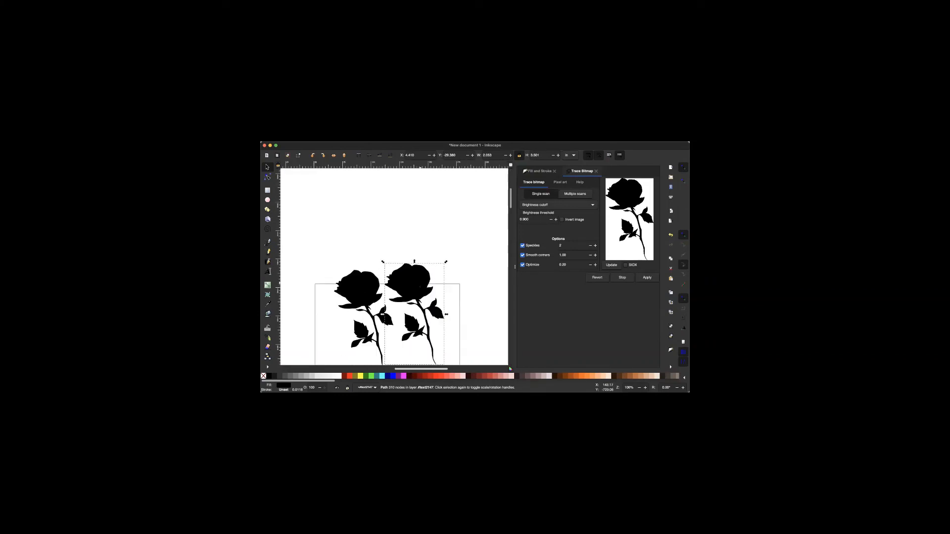
key(n)
scroll(415, 282, down, 3)
scroll(415, 283, left, 1)
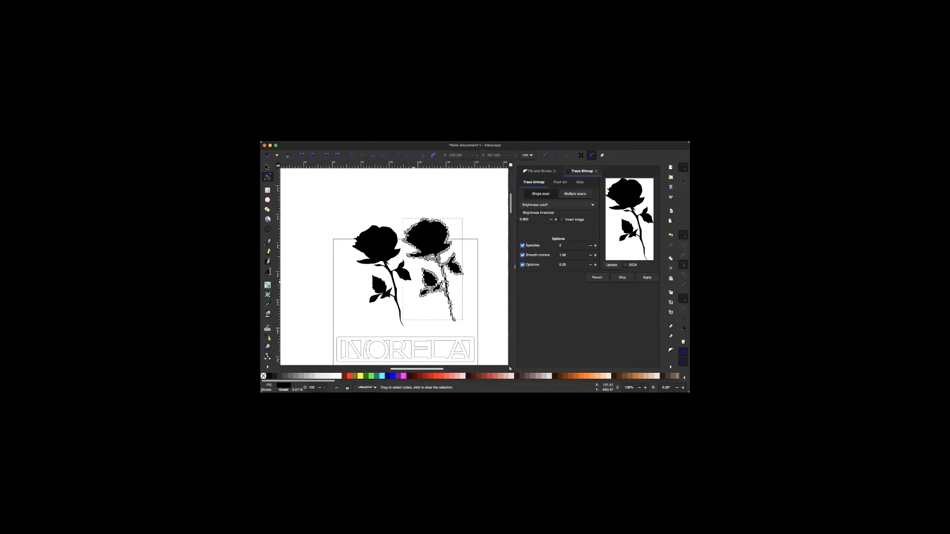
Return to the Selector tool and delete the original rose bitmap, keeping the traced path.
click(267, 167)
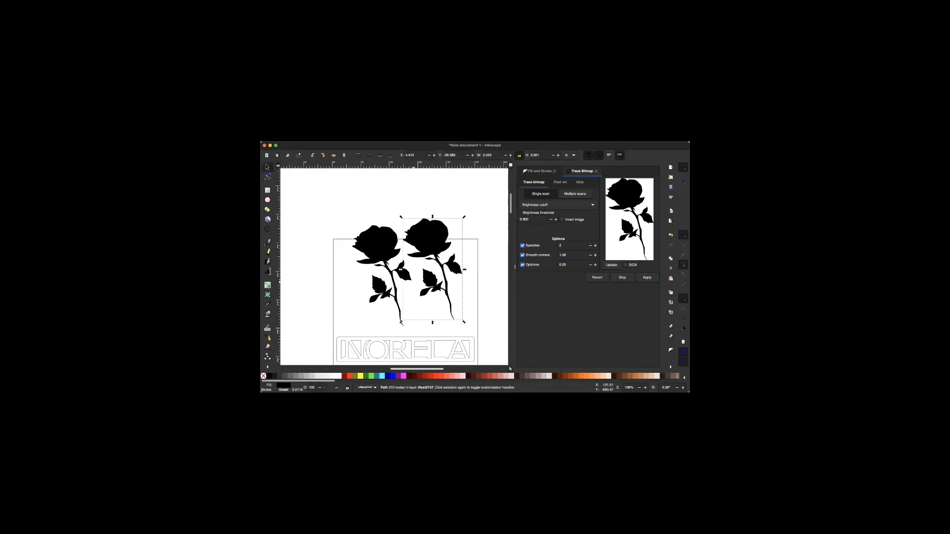
click(385, 246)
key(Delete)
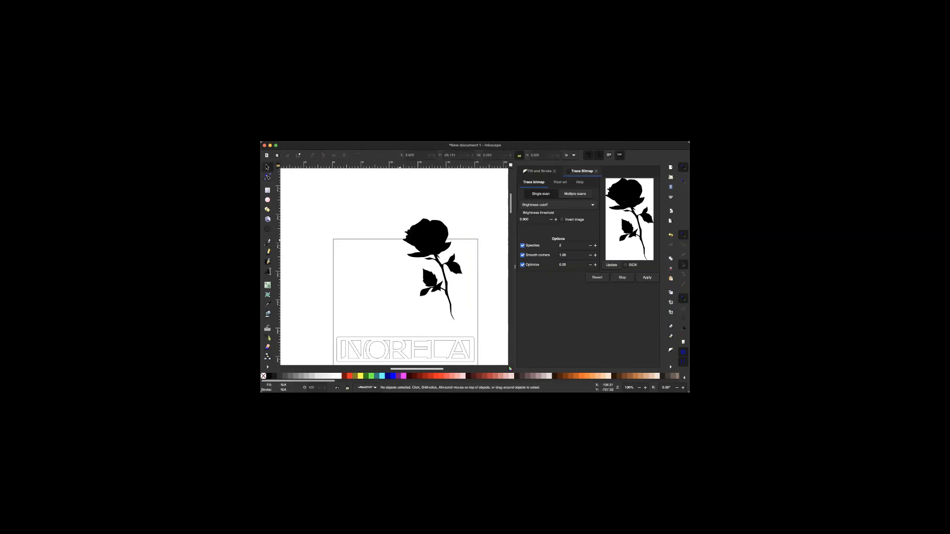
Move the traced rose inside the square and rotate it counterclockwise so it lies diagonally above the name lettering.
click(431, 236)
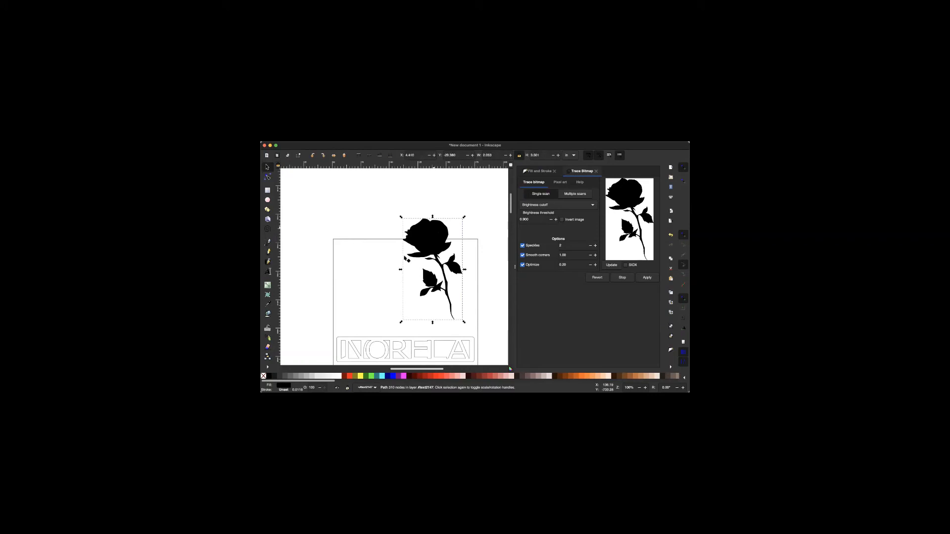
mouse_move(413, 254)
mouse_down()
mouse_move(386, 281)
mouse_move(397, 263)
mouse_up()
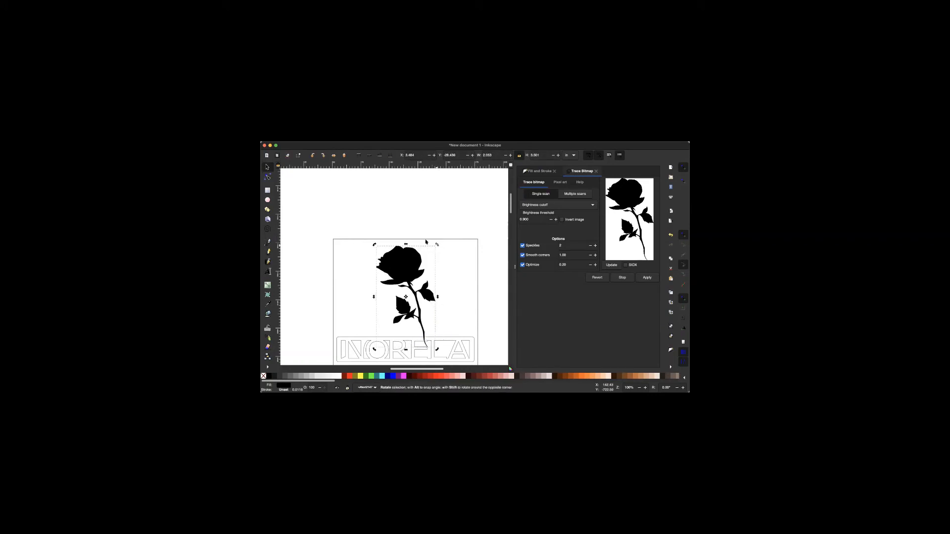
drag(436, 245, 399, 237)
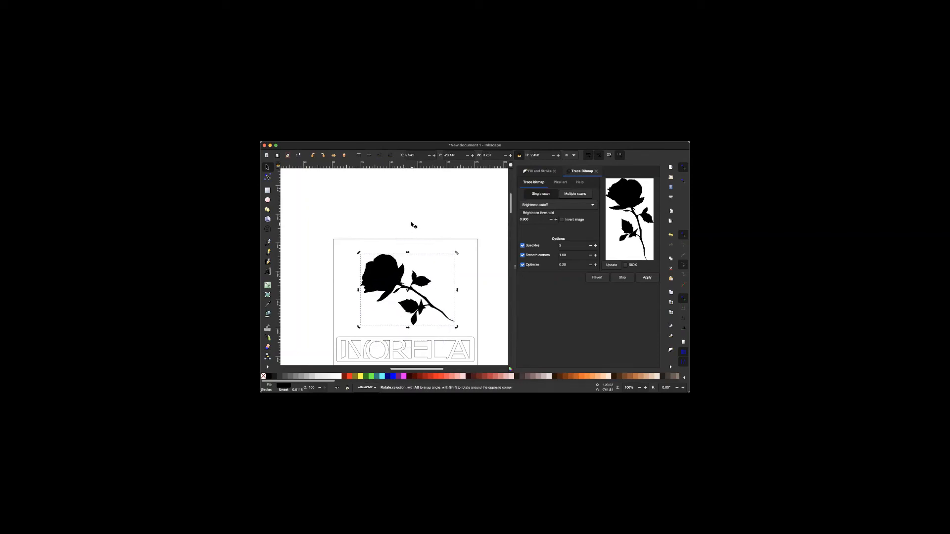
click(410, 236)
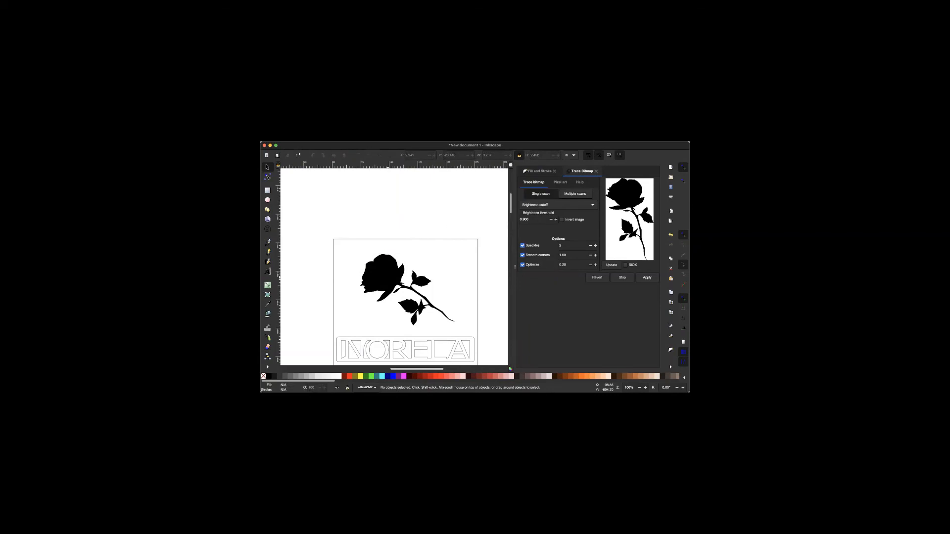
Simplify the traced rose path to reduce its nodes, and deselect it.
double_click(388, 277)
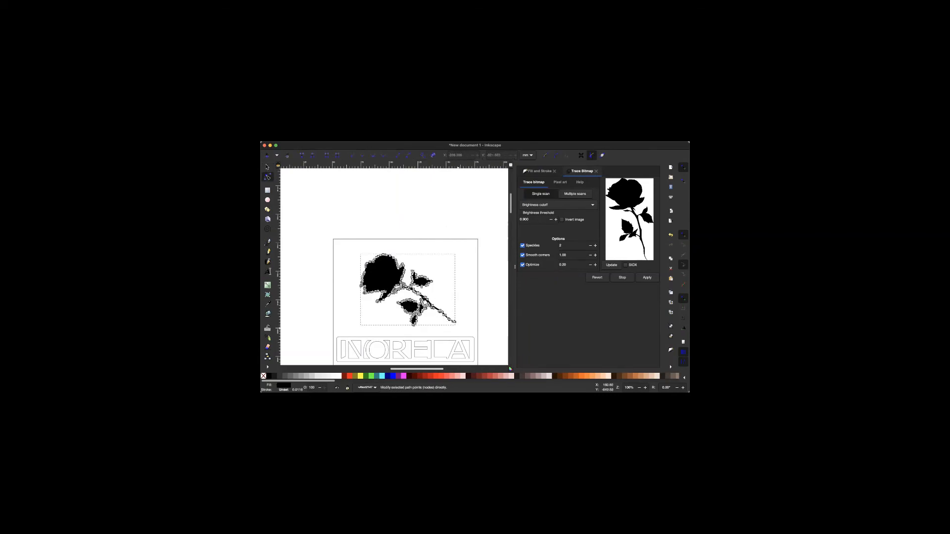
click(366, 139)
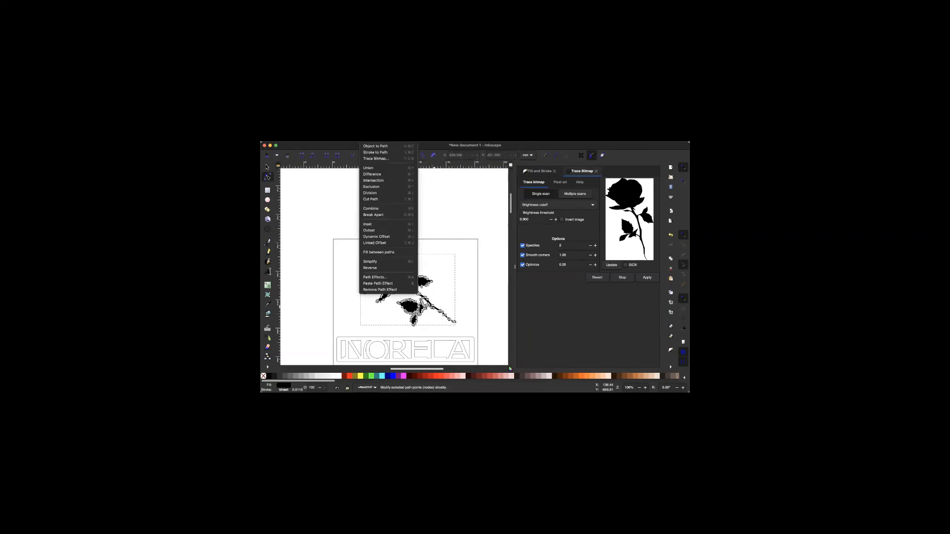
click(380, 262)
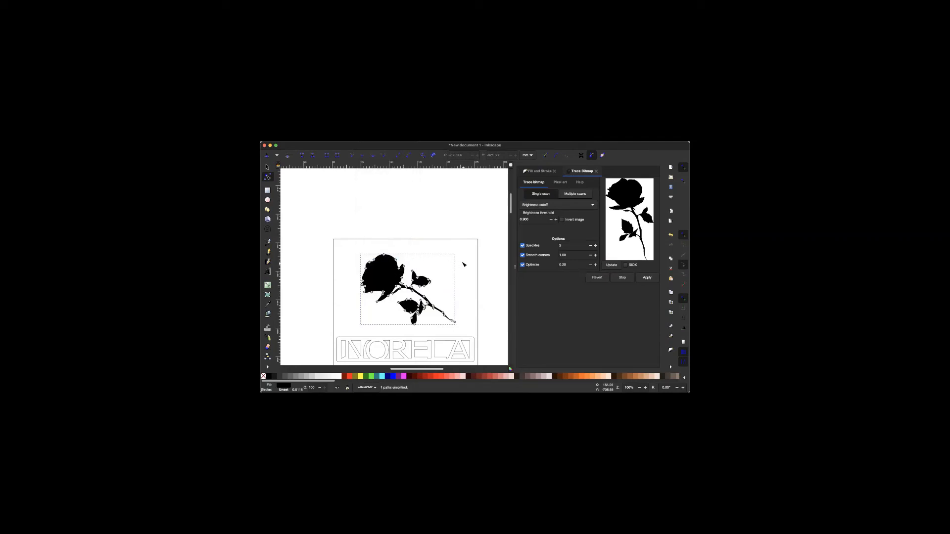
click(454, 294)
scroll(454, 294, down, 4)
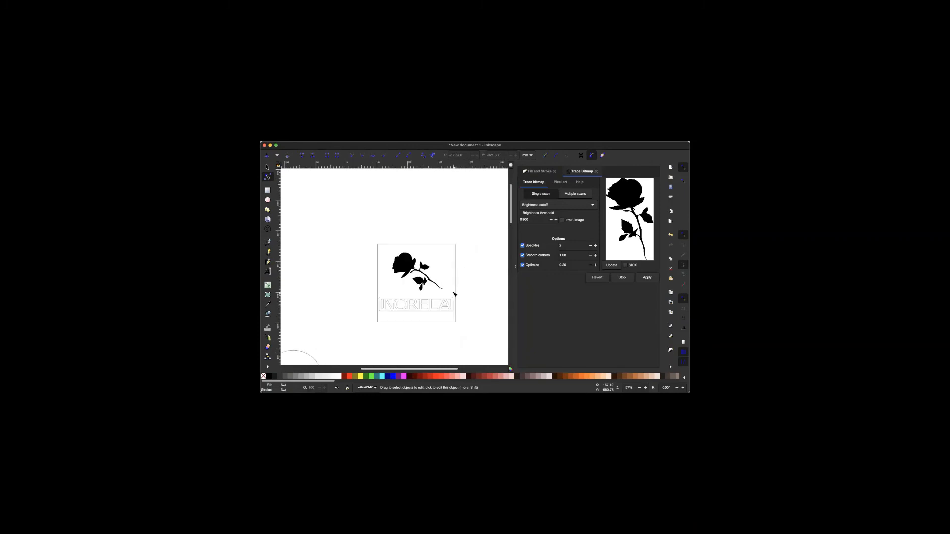
scroll(454, 294, down, 10)
scroll(454, 294, up, 3)
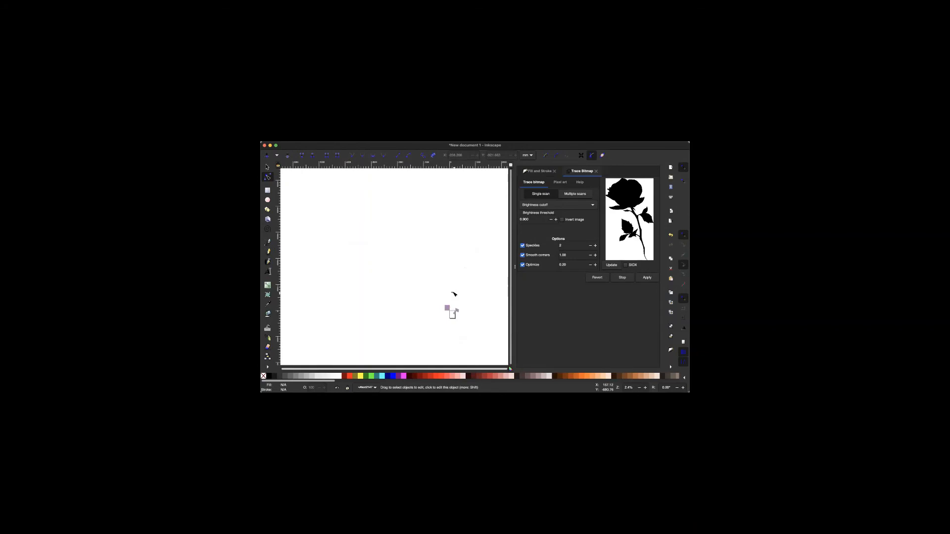
scroll(454, 294, up, 2)
scroll(451, 292, down, 2)
scroll(452, 291, right, 2)
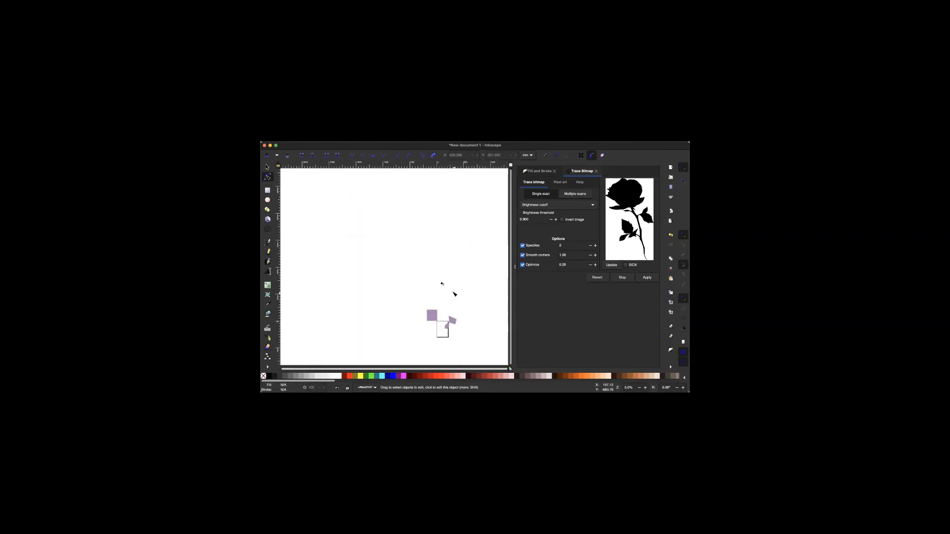
drag(394, 338, 447, 284)
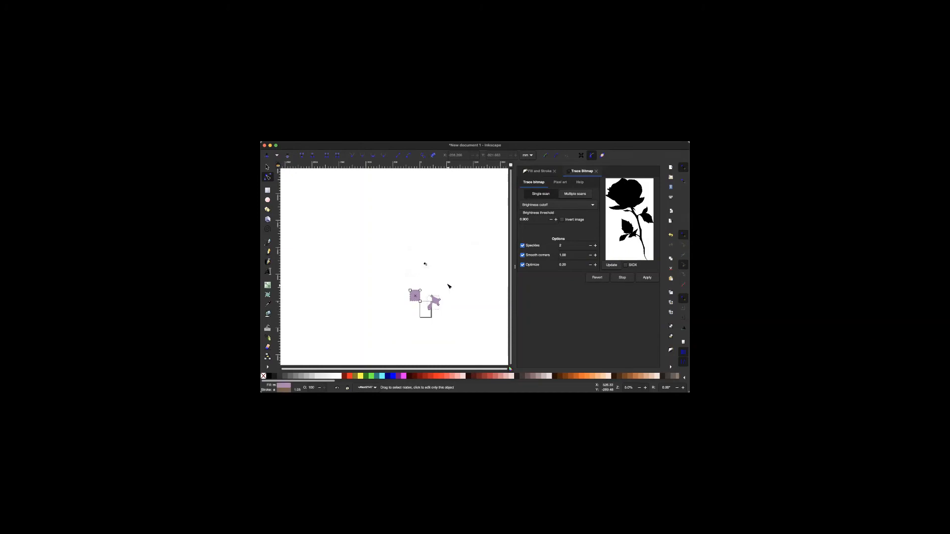
scroll(449, 286, up, 3)
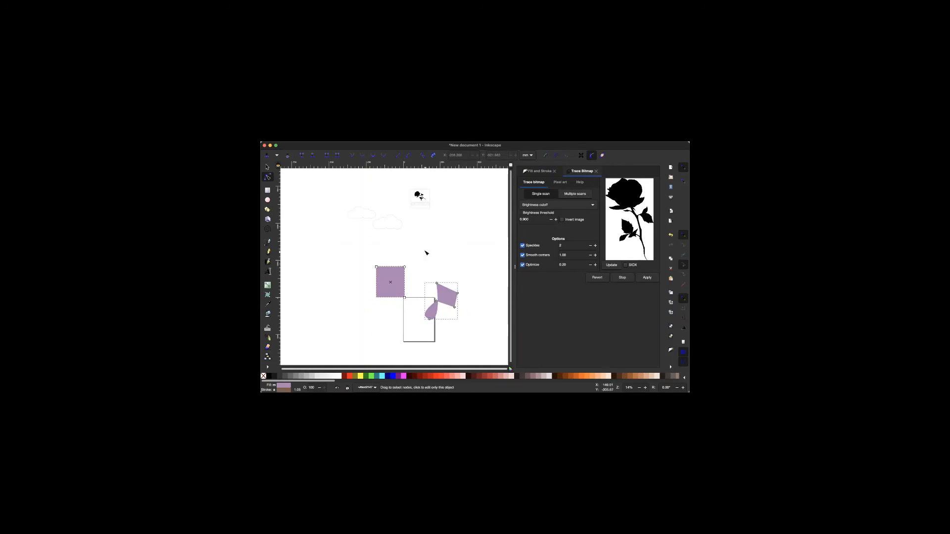
scroll(426, 253, up, 3)
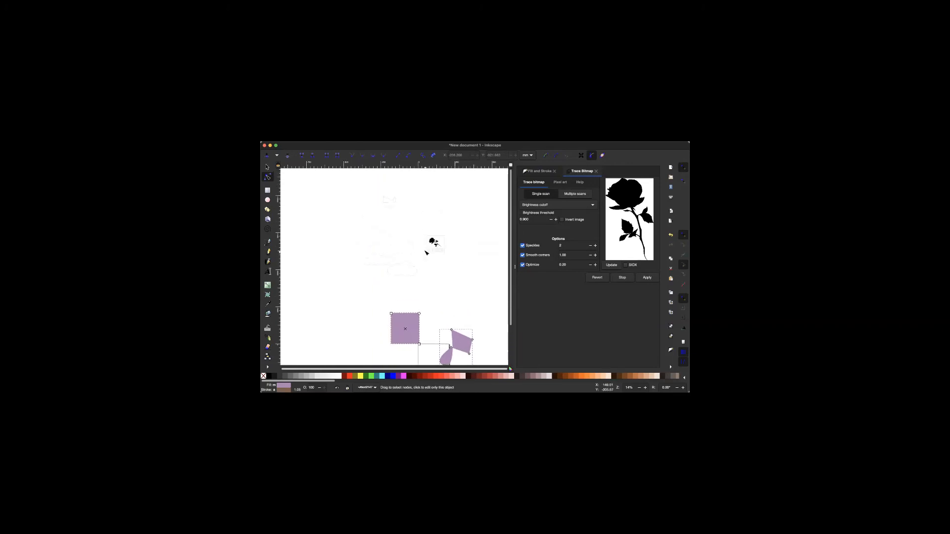
scroll(426, 253, down, 1)
scroll(427, 253, right, 1)
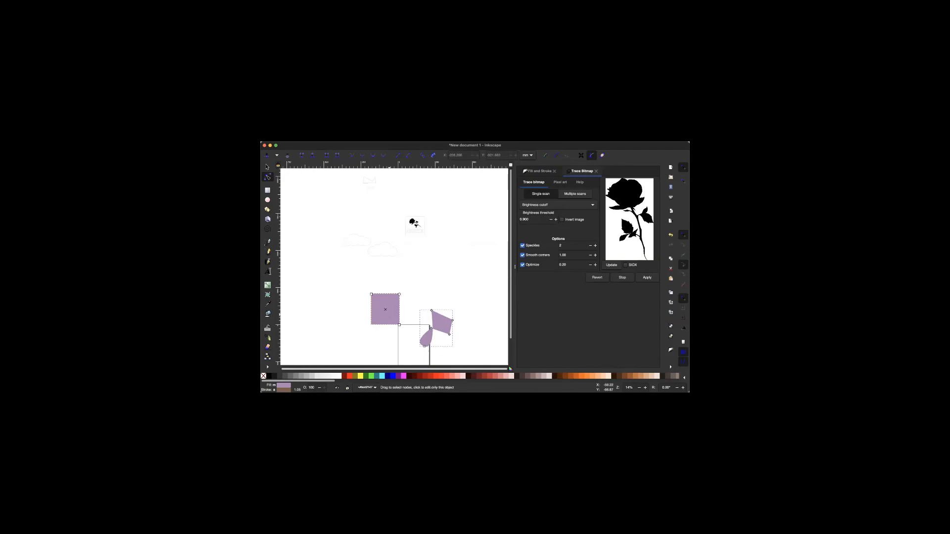
click(298, 139)
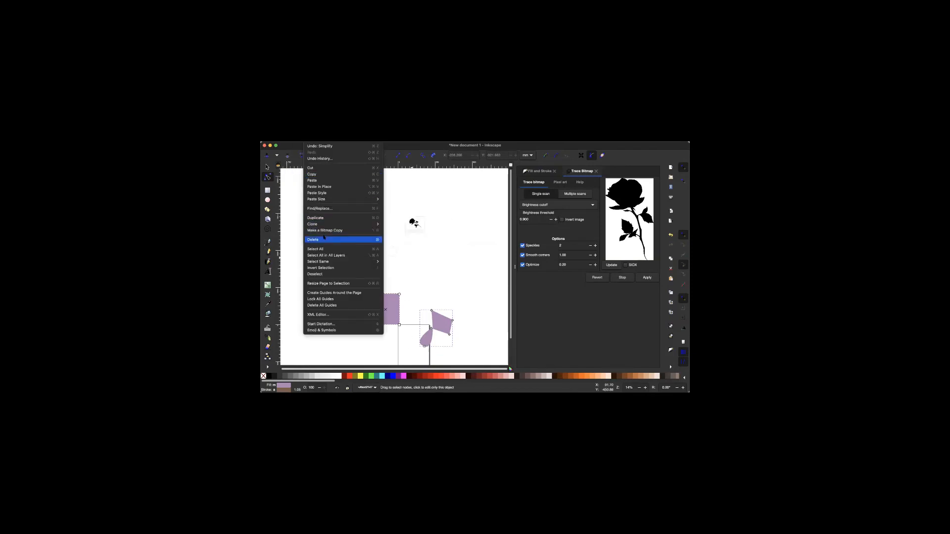
click(324, 239)
click(353, 275)
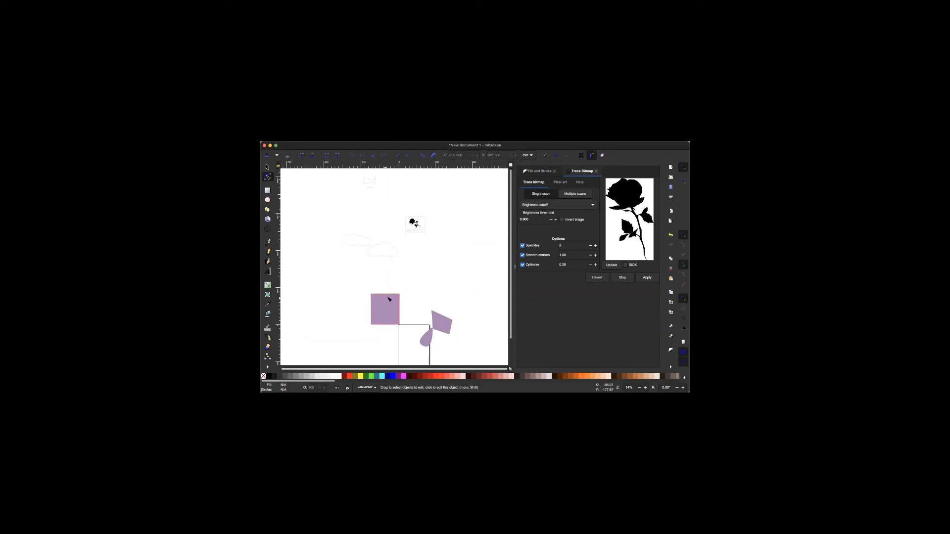
Move the purple kite-and-teardrop path from the page's upper-right corner to the open canvas above and left of the purple square.
click(389, 300)
click(446, 326)
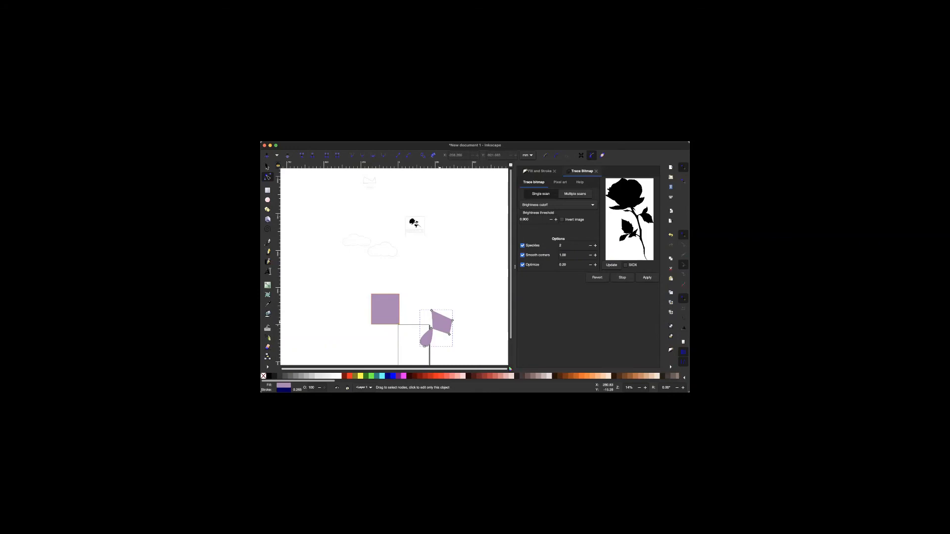
click(267, 166)
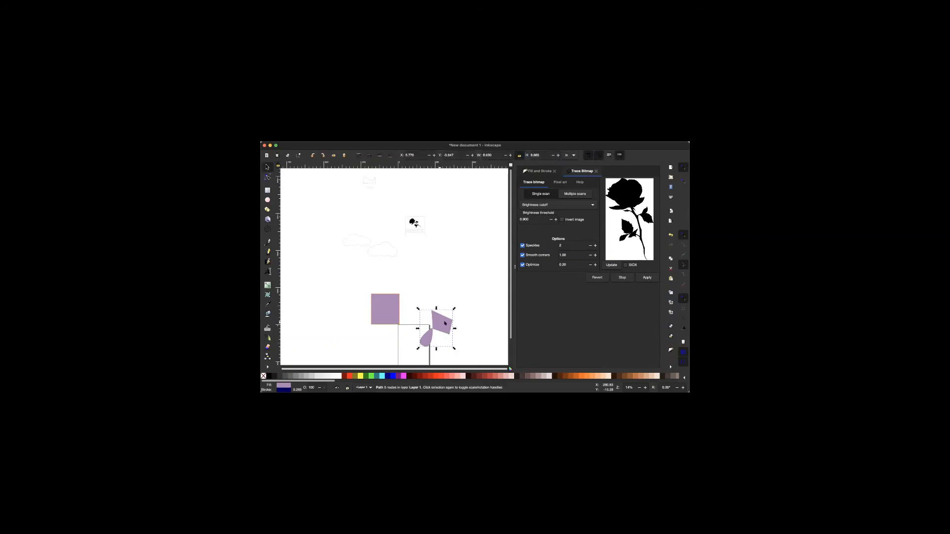
drag(446, 325, 331, 258)
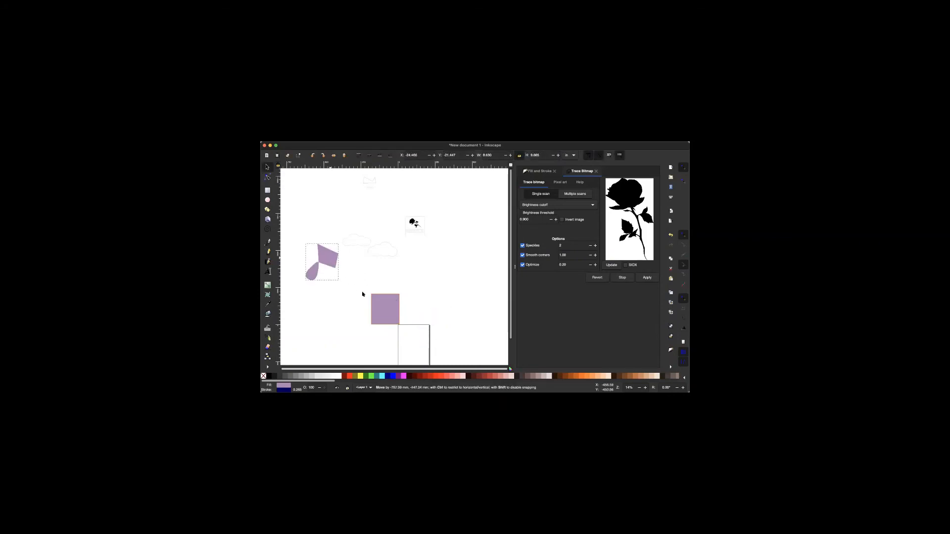
Ungroup the nested groups joining the name lettering and bordering square to the cloud outlines, and clear the selection.
drag(387, 310, 339, 250)
drag(432, 207, 400, 246)
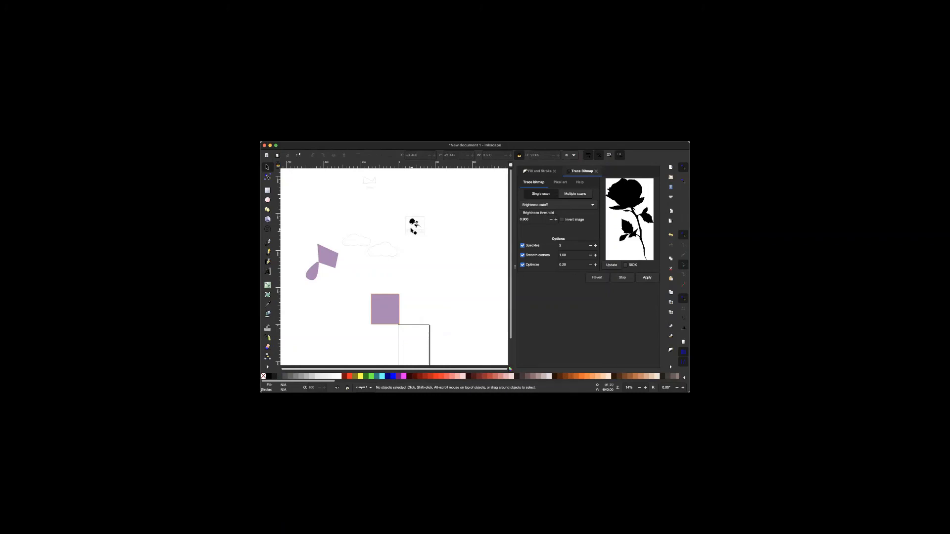
scroll(413, 231, up, 3)
drag(459, 186, 386, 256)
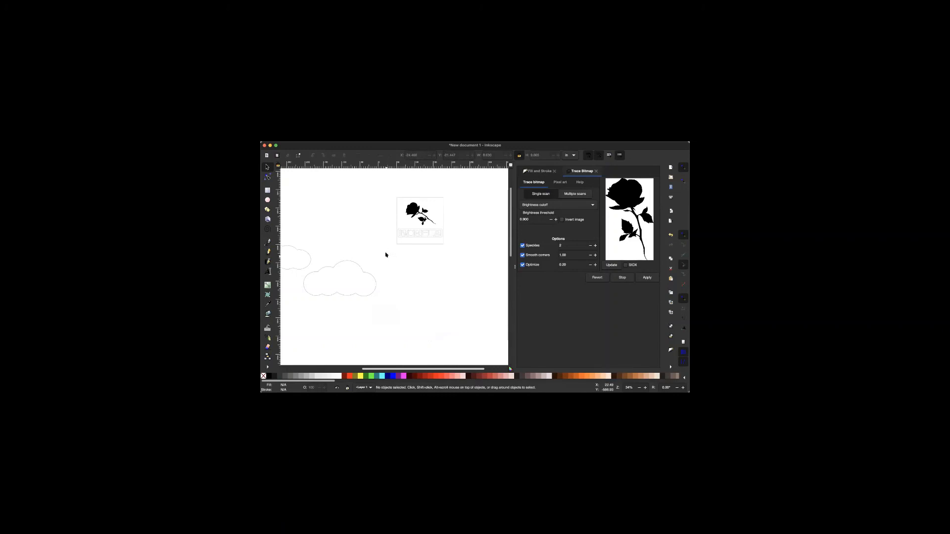
click(408, 235)
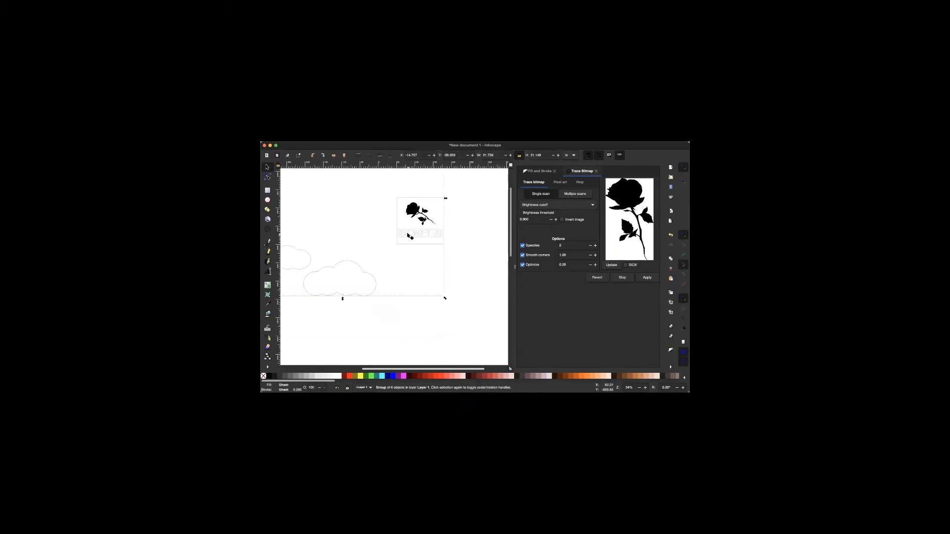
key(ctrl+shift+g)
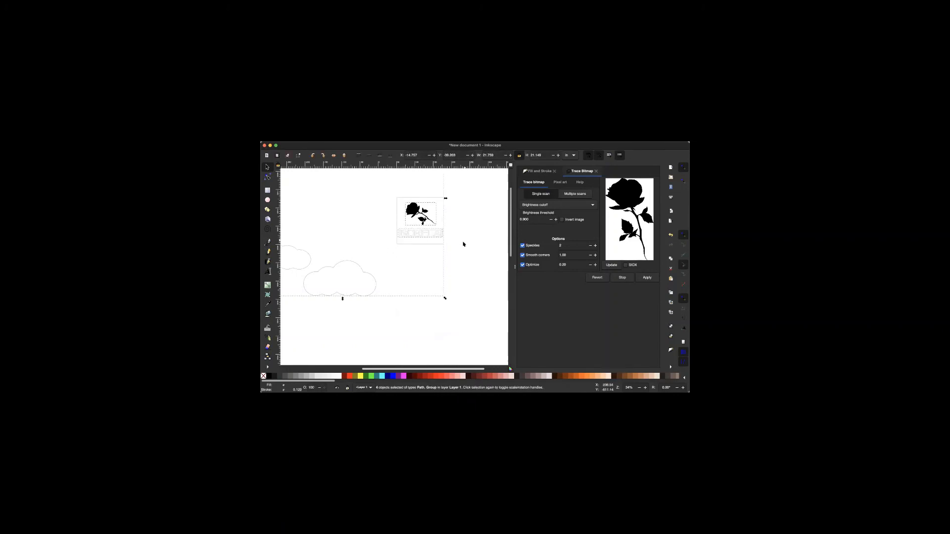
click(435, 244)
key(ctrl+a)
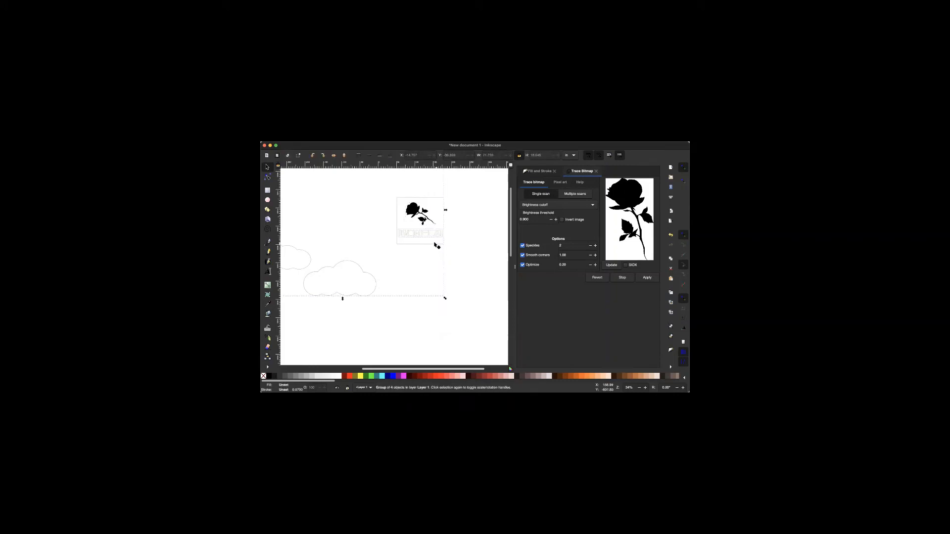
click(458, 196)
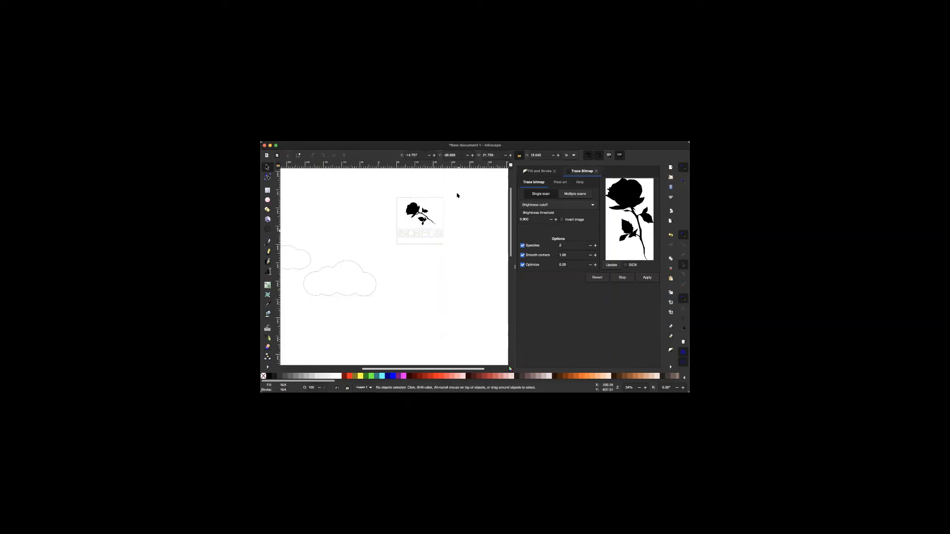
Select the square together with the rose and name lettering, resize the page to that selection, and deselect.
drag(461, 190, 389, 253)
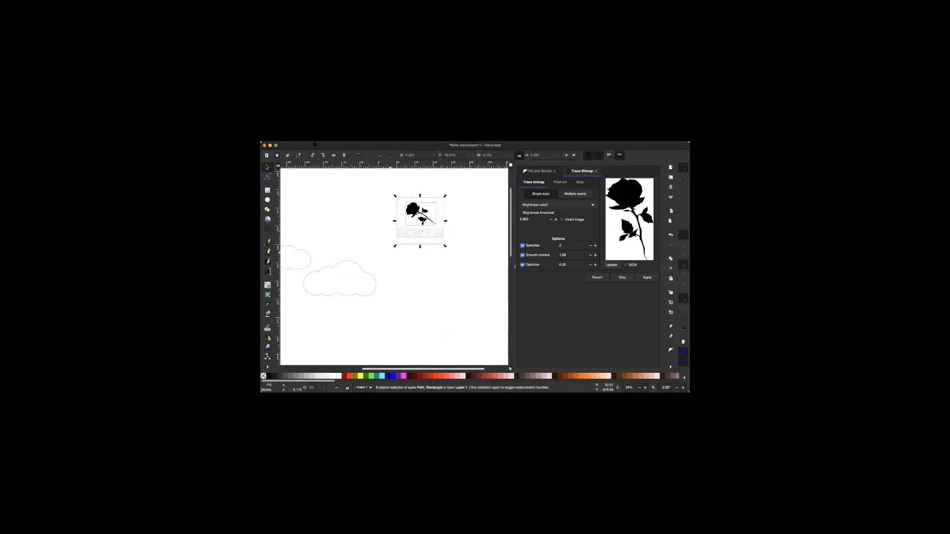
click(310, 138)
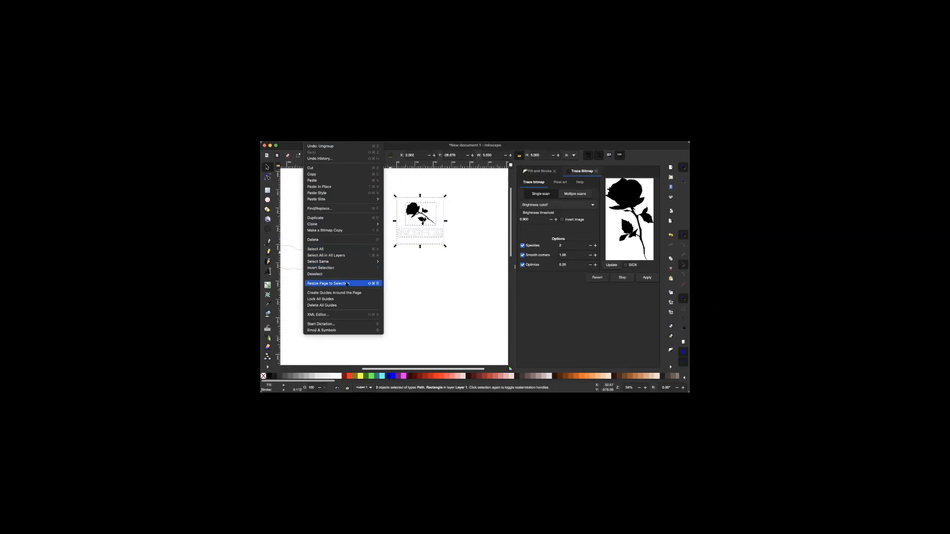
click(347, 284)
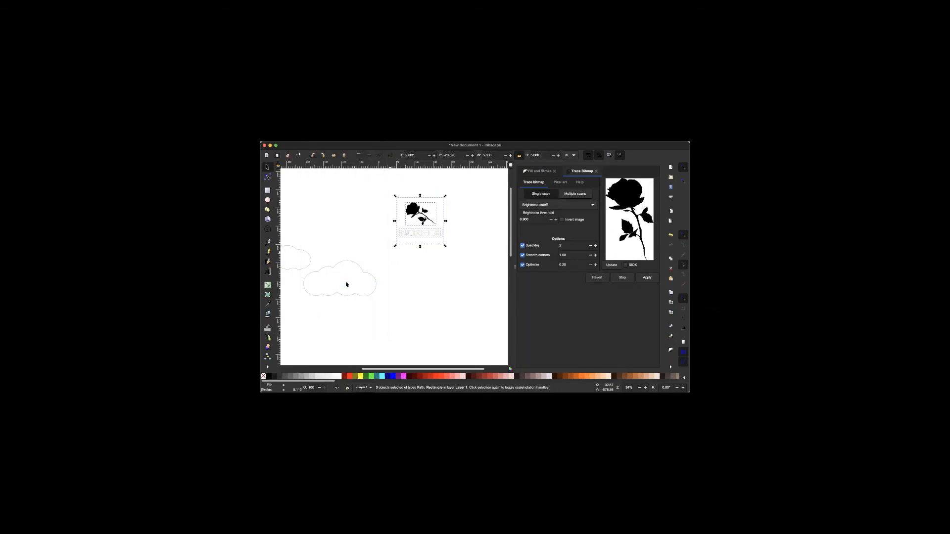
click(435, 292)
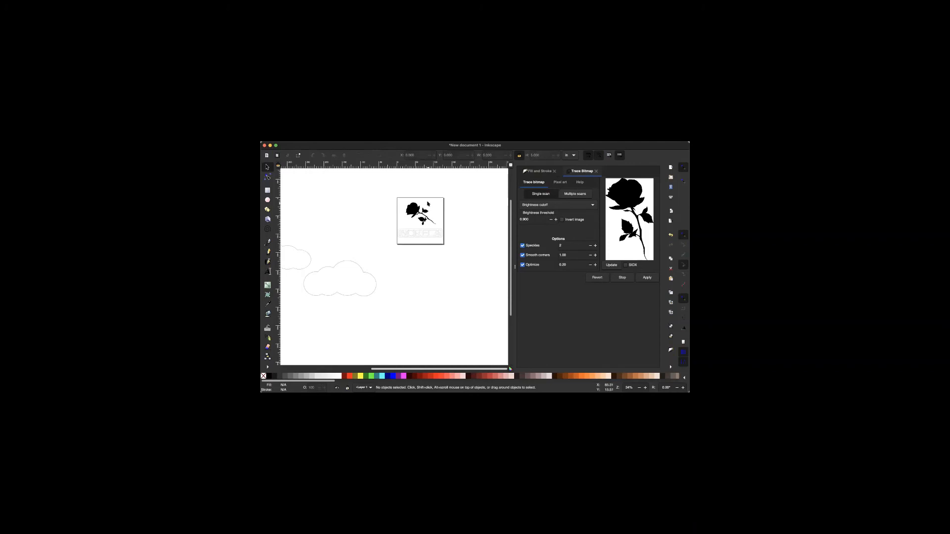
scroll(462, 207, up, 2)
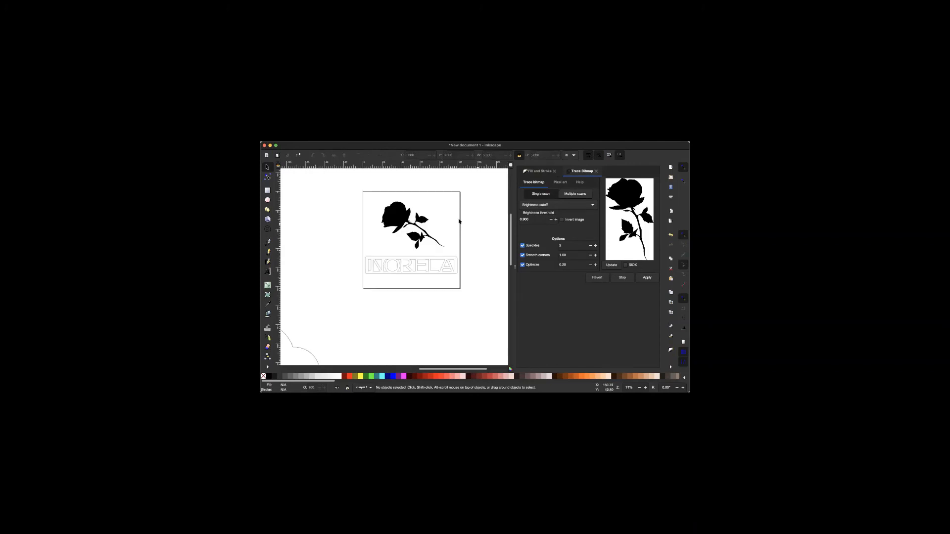
click(460, 223)
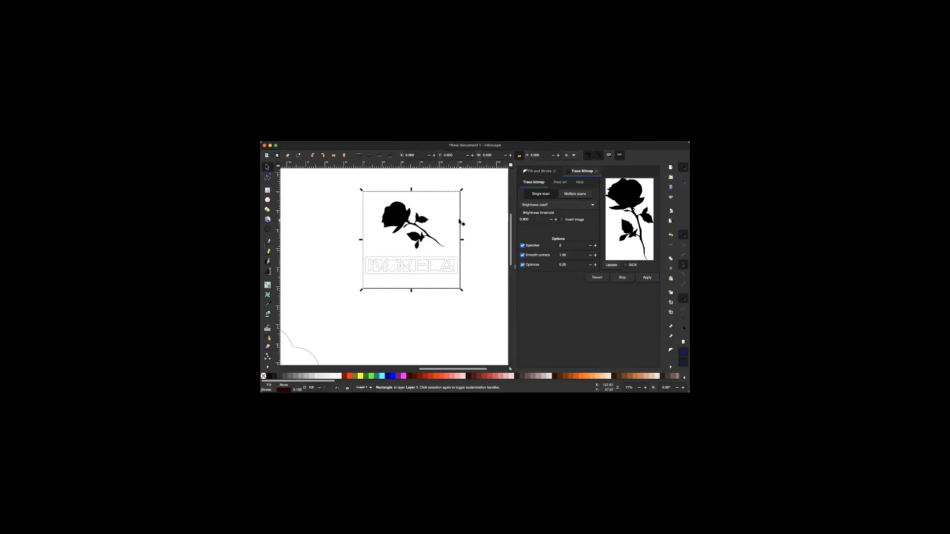
key(Escape)
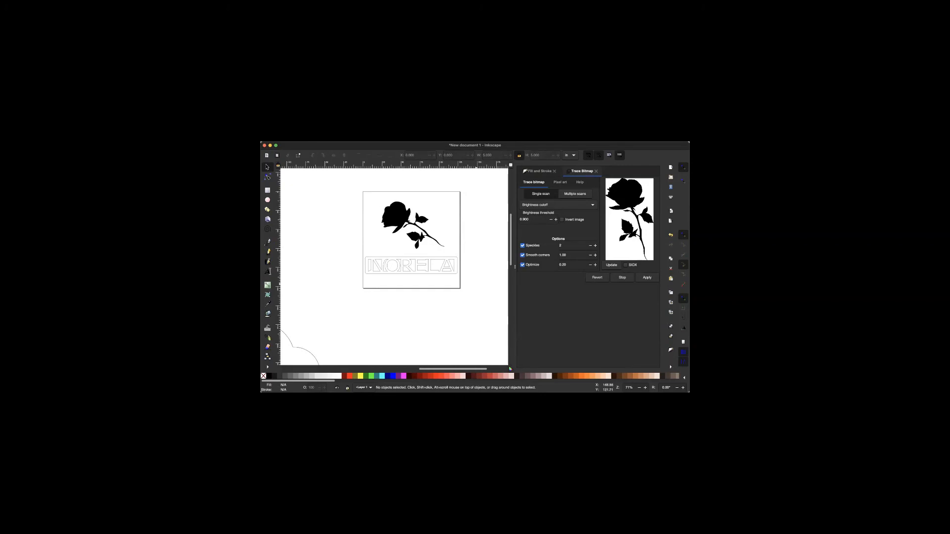
Remove the traced rose's fill and give it a flat-color stroke.
click(403, 218)
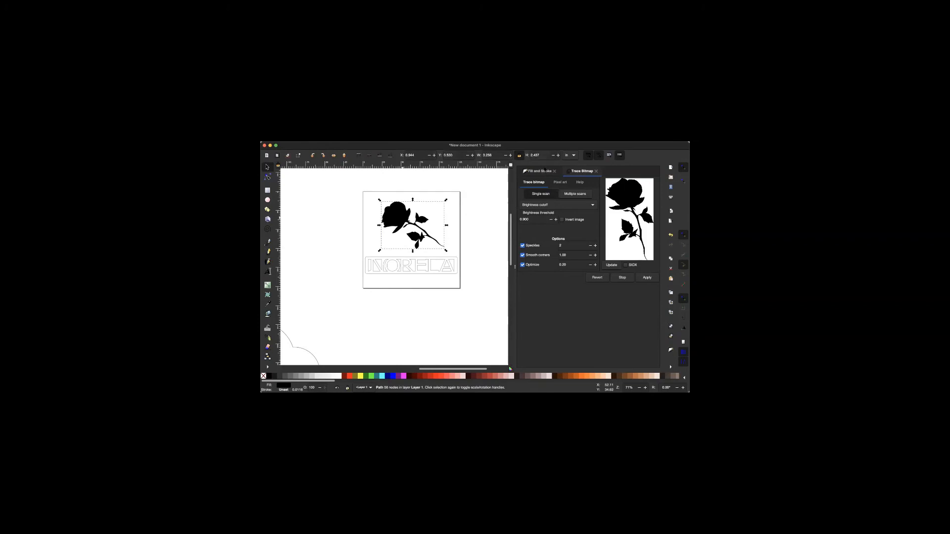
click(540, 171)
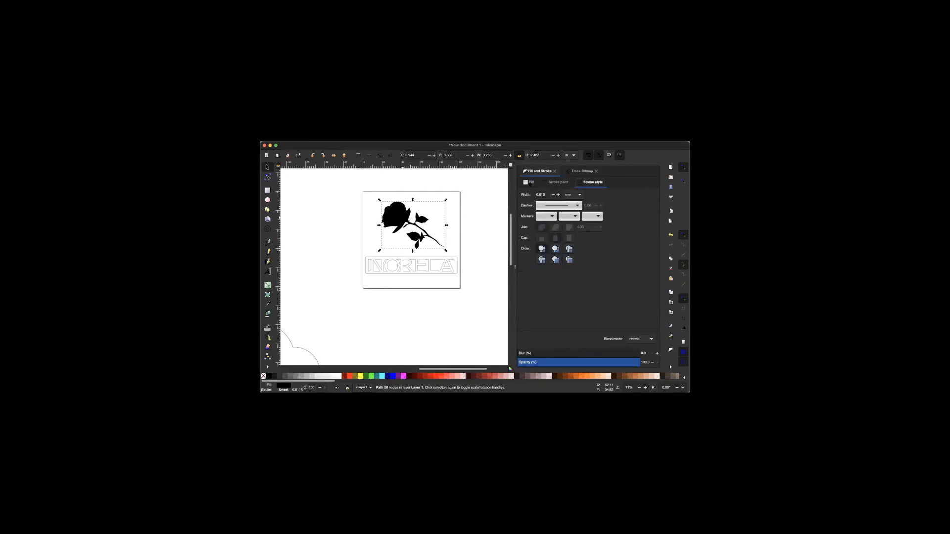
click(531, 182)
click(524, 195)
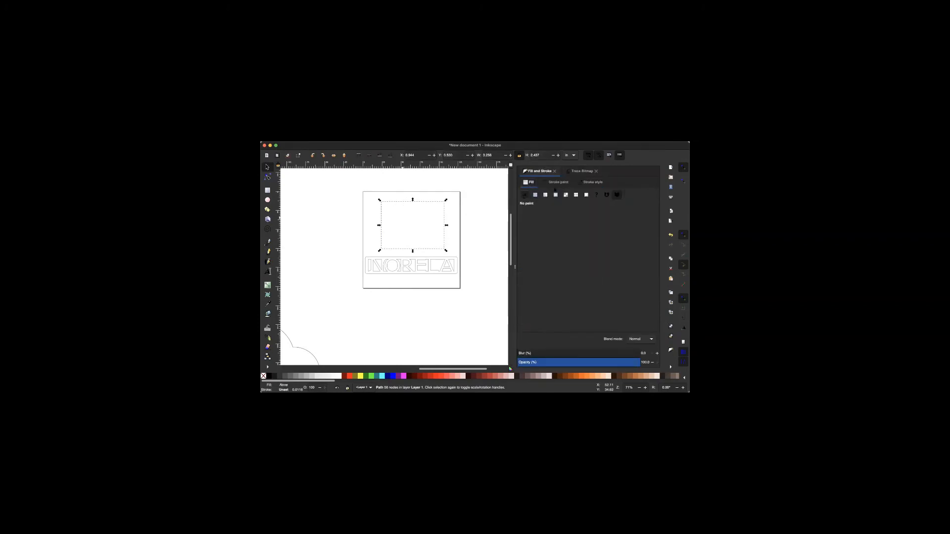
click(557, 182)
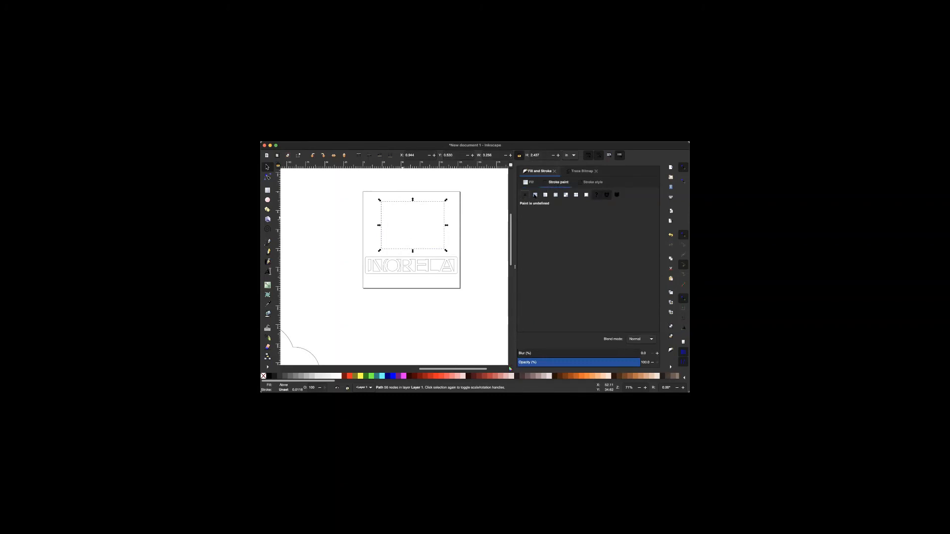
click(535, 196)
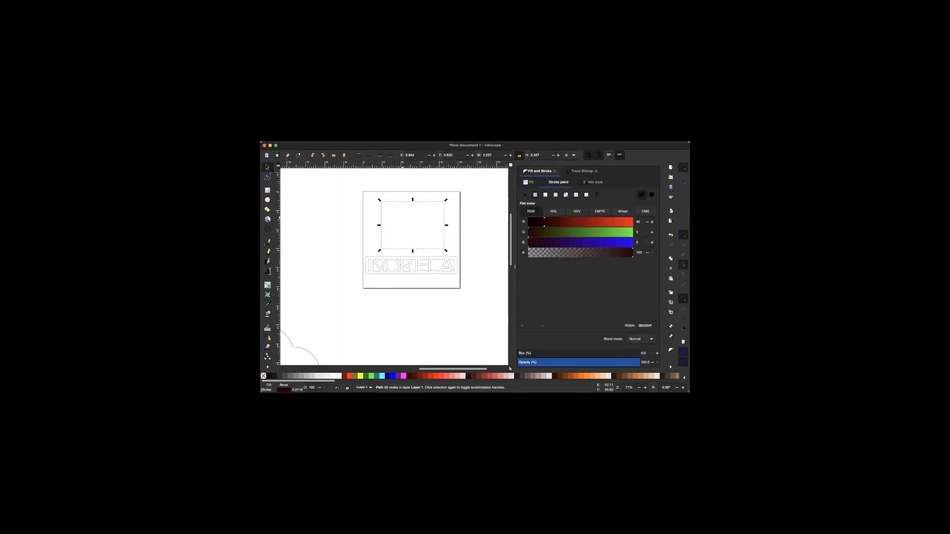
Set the rose outline's stroke width to about 0.6 mm.
key(ctrl+shift+f)
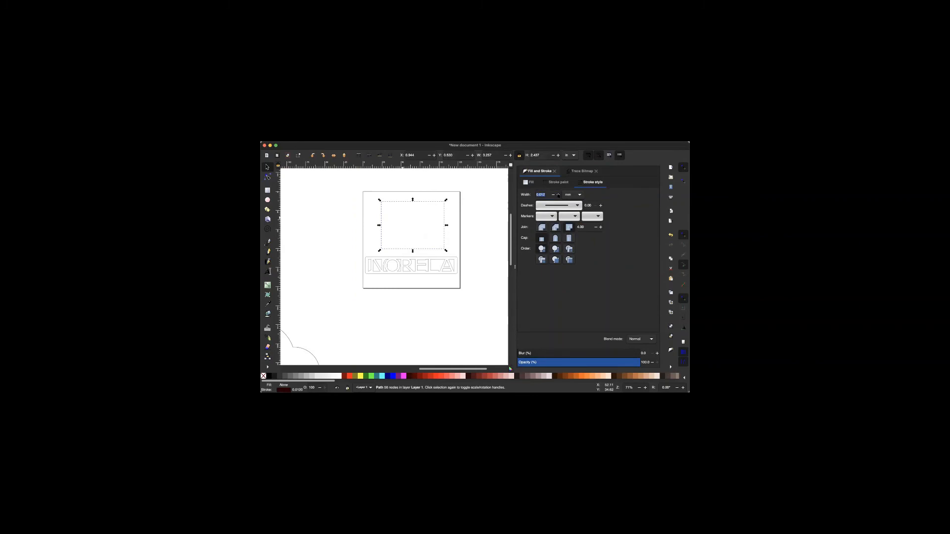
scroll(558, 195, up, 12)
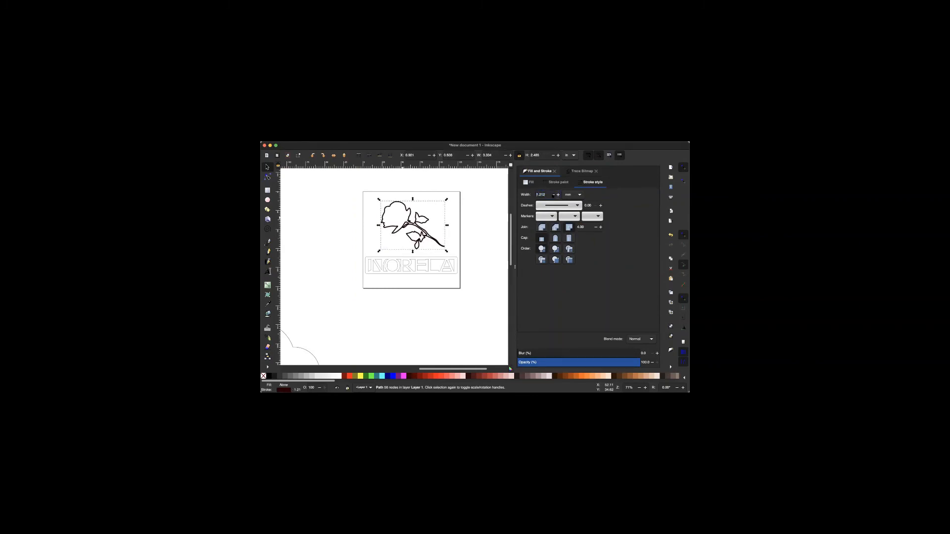
scroll(553, 196, down, 5)
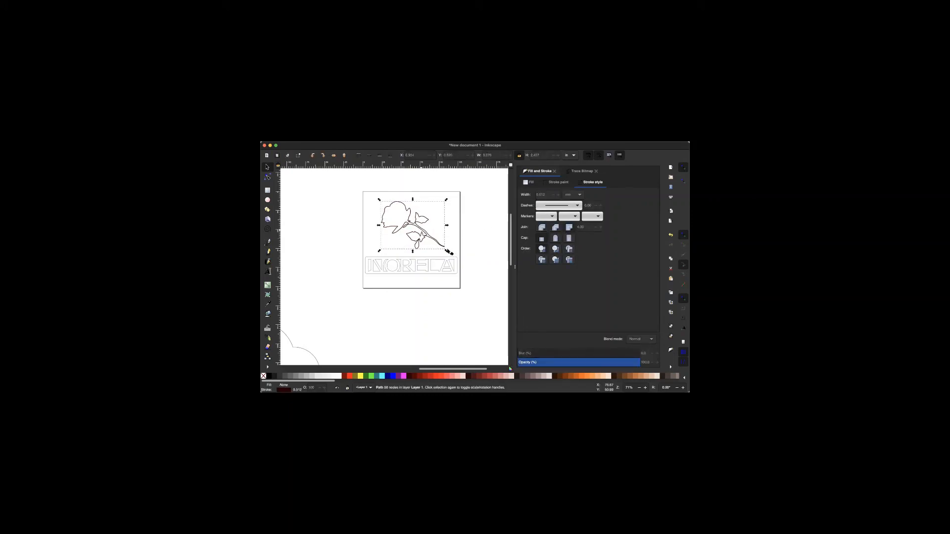
Enlarge the rose outline to about 4.1 in wide, shift it left and up above the name lettering, and deselect it.
drag(446, 252, 462, 264)
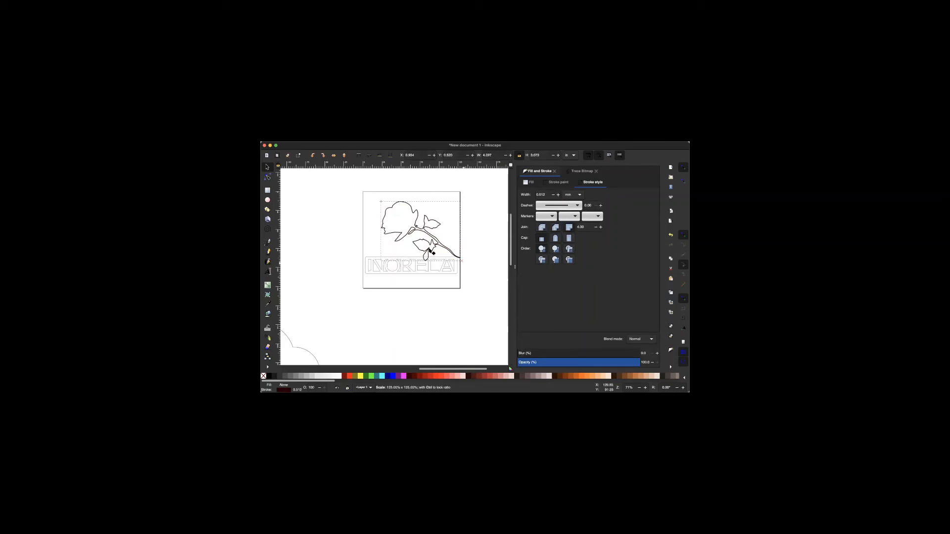
key(Left)
key(Left)
key(Left)
key(Left)
key(Left)
key(Left)
key(Left)
key(Left)
key(Left)
key(Left)
key(Left)
key(Left)
key(Left)
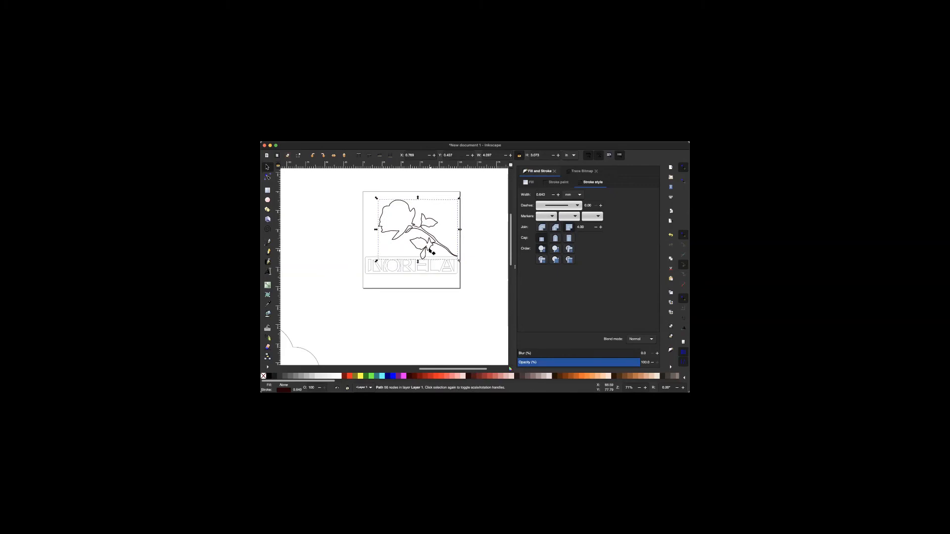
key(Up)
key(Up)
key(Up)
key(Up)
key(Up)
key(Up)
key(Up)
key(Up)
key(Up)
key(Up)
key(Up)
key(Up)
key(Up)
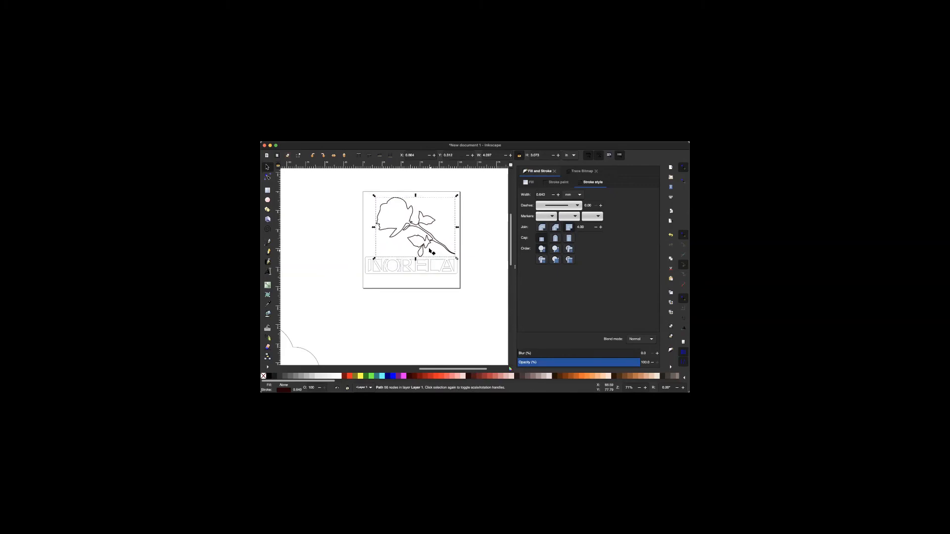
key(Left)
key(Left)
key(Left)
key(Left)
key(Left)
key(Left)
key(Left)
key(Left)
key(Left)
key(Left)
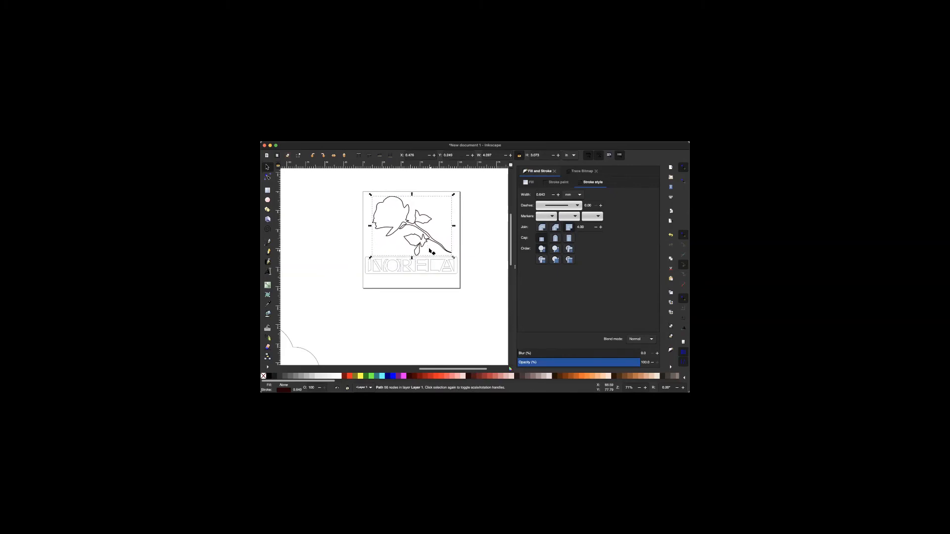
click(445, 332)
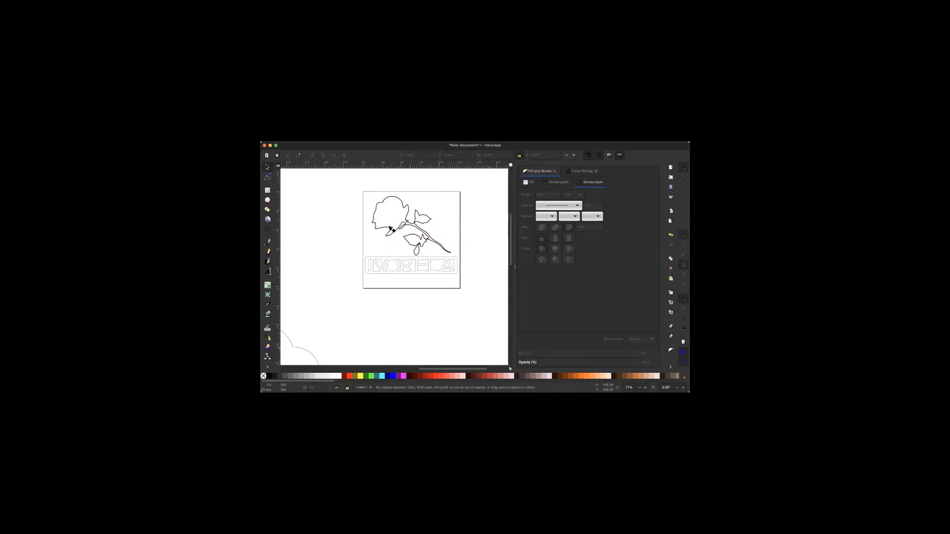
click(298, 138)
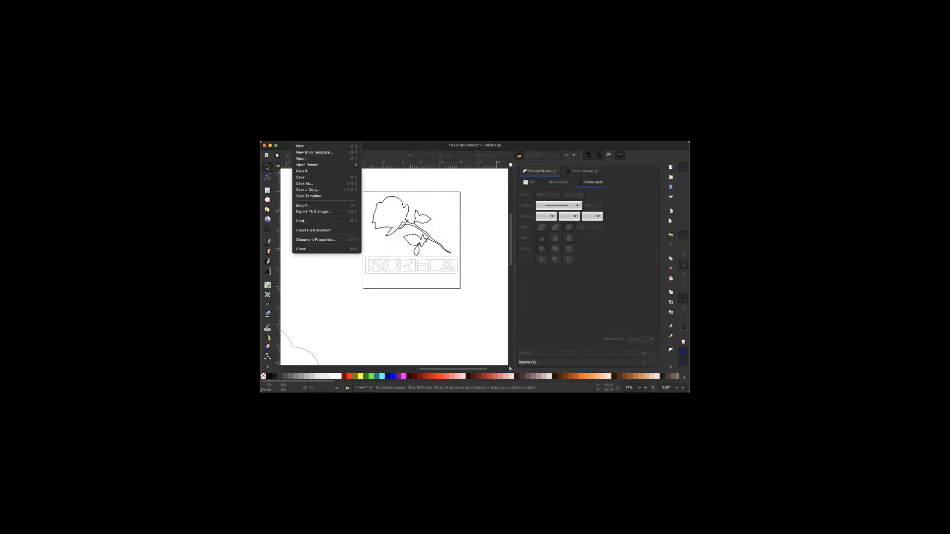
click(308, 183)
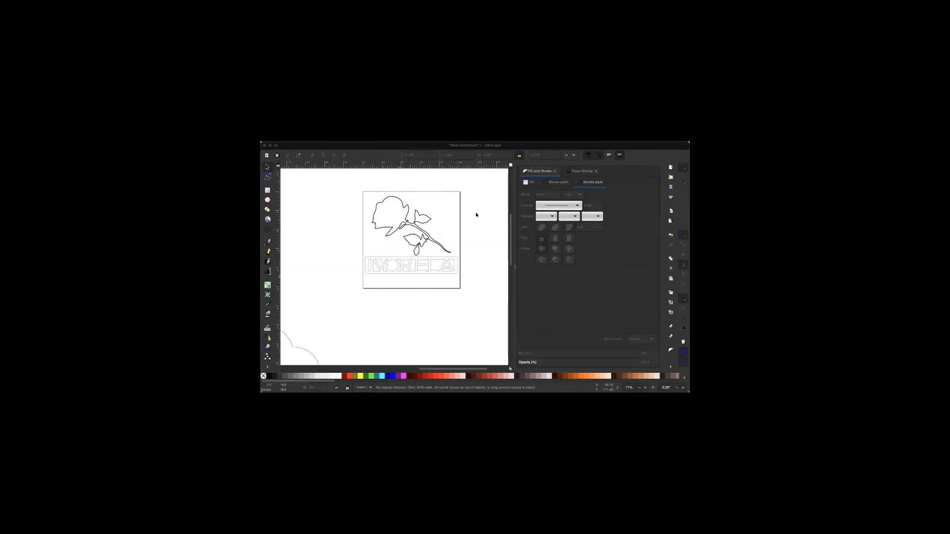
click(342, 186)
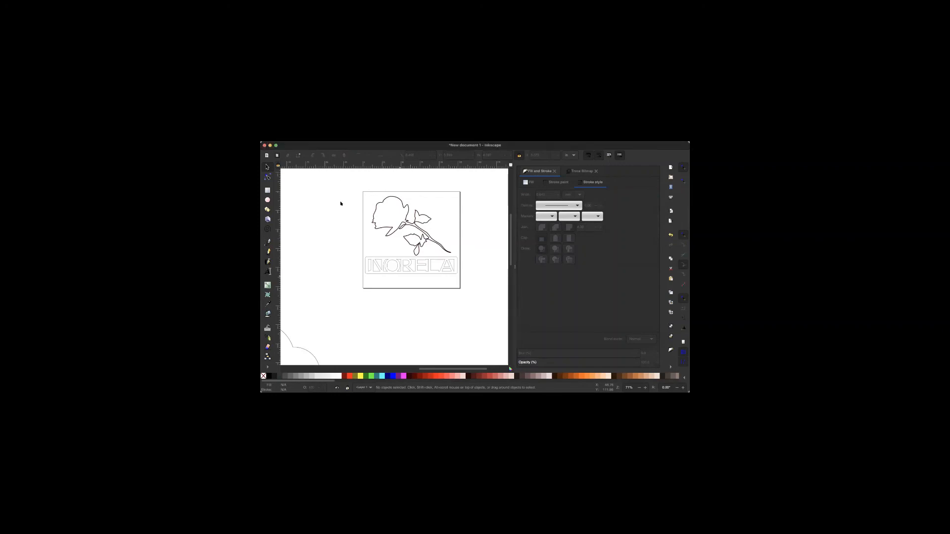
Delete the purple kite-and-teardrop path, the purple square and the cloud outlines outside the page.
scroll(342, 269, down, 8)
click(341, 269)
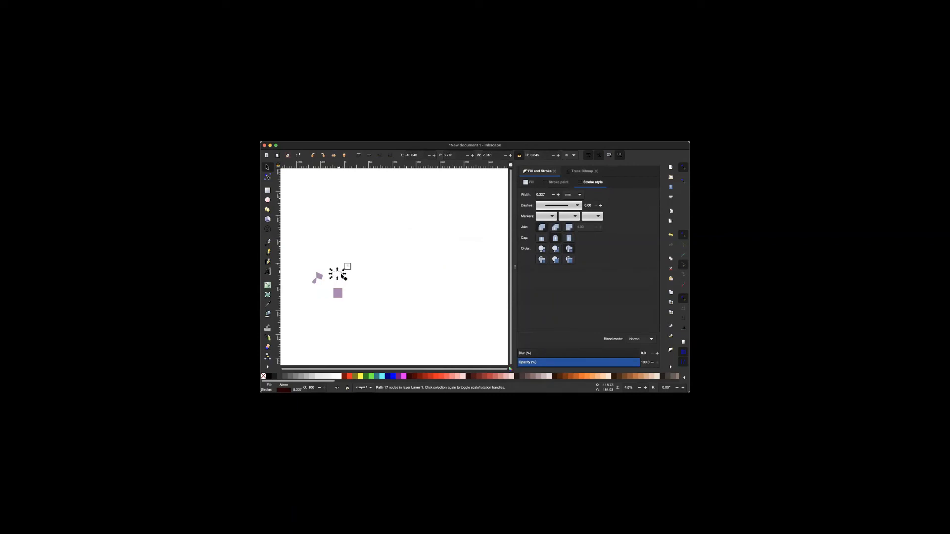
key(Escape)
scroll(342, 276, up, 5)
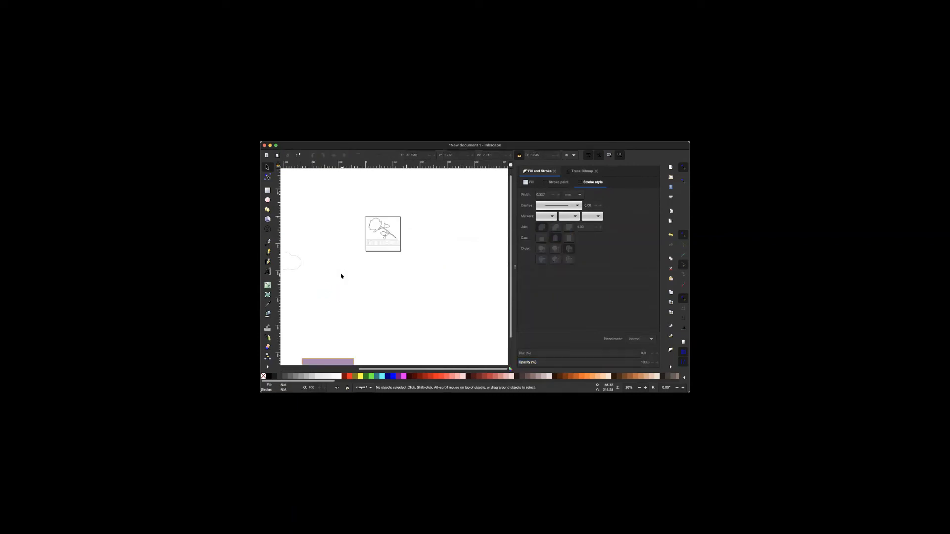
scroll(341, 276, down, 4)
scroll(341, 276, left, 5)
scroll(341, 276, down, 2)
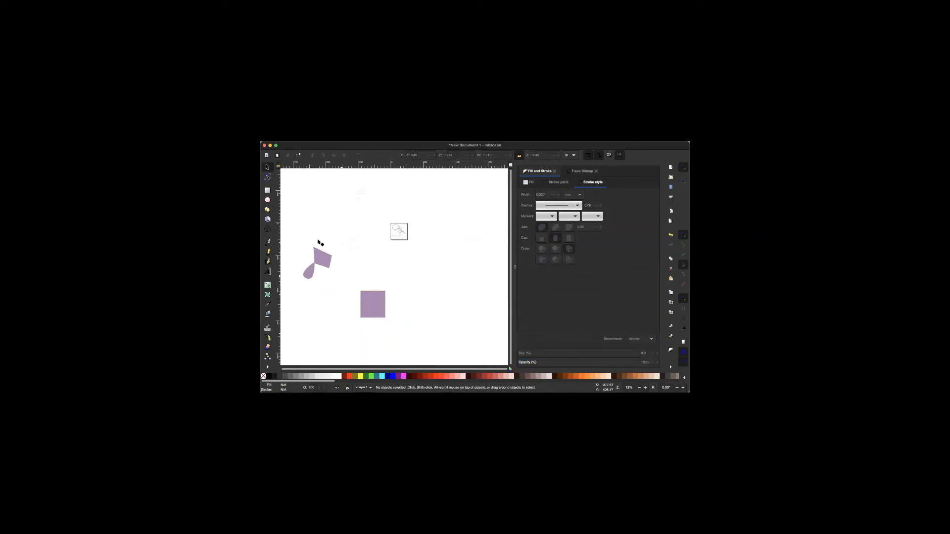
drag(292, 221, 388, 326)
key(Delete)
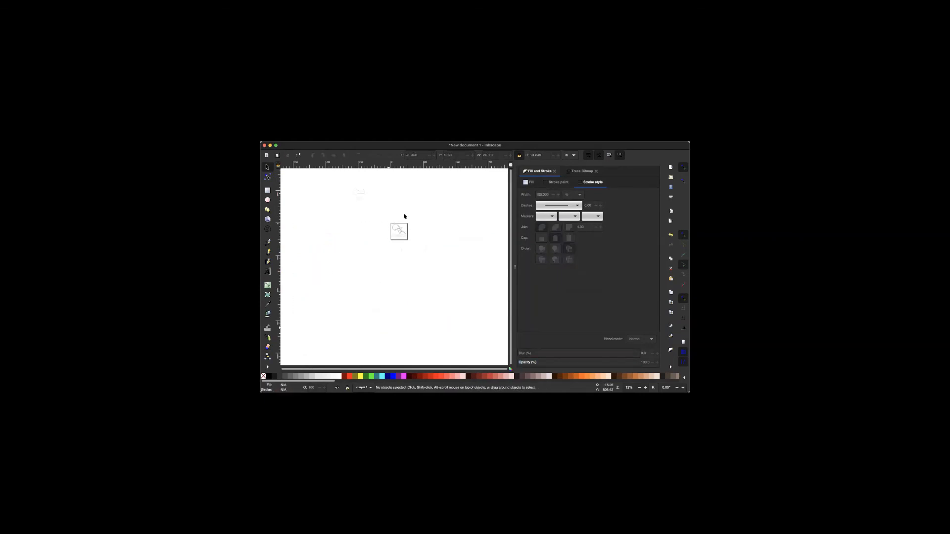
Delete the two leftover outline paths above and left of the page, leaving only the square design.
drag(340, 176, 376, 209)
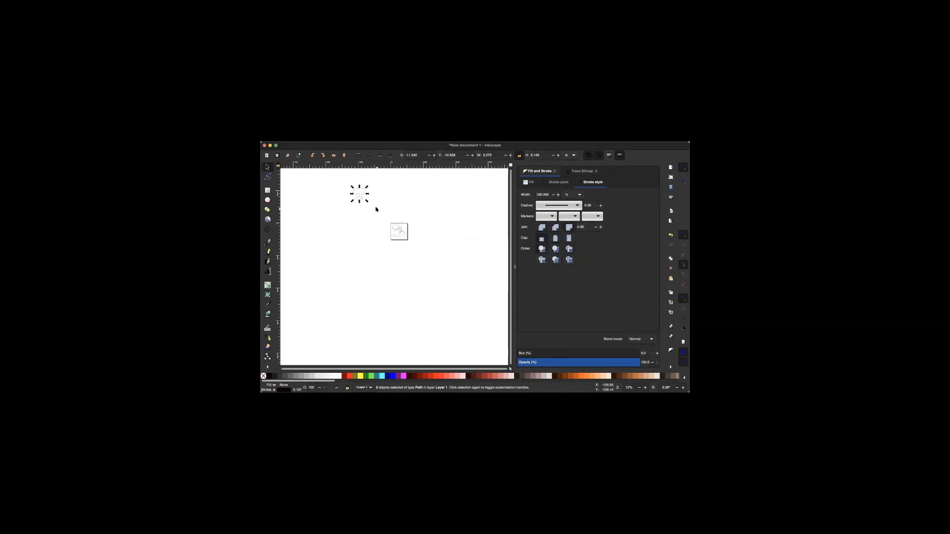
key(Delete)
scroll(389, 212, up, 3)
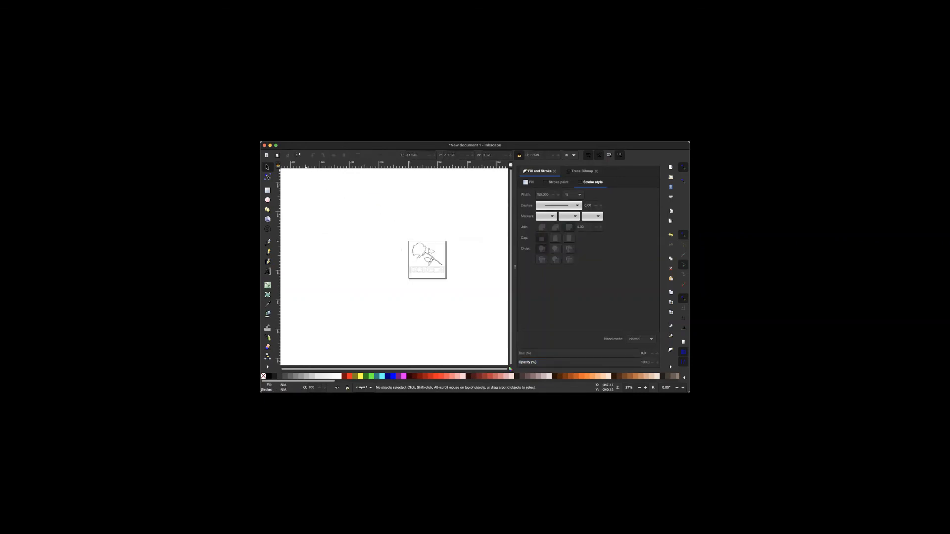
Save the design as a new SVG file named roselogoname.svg.
click(297, 139)
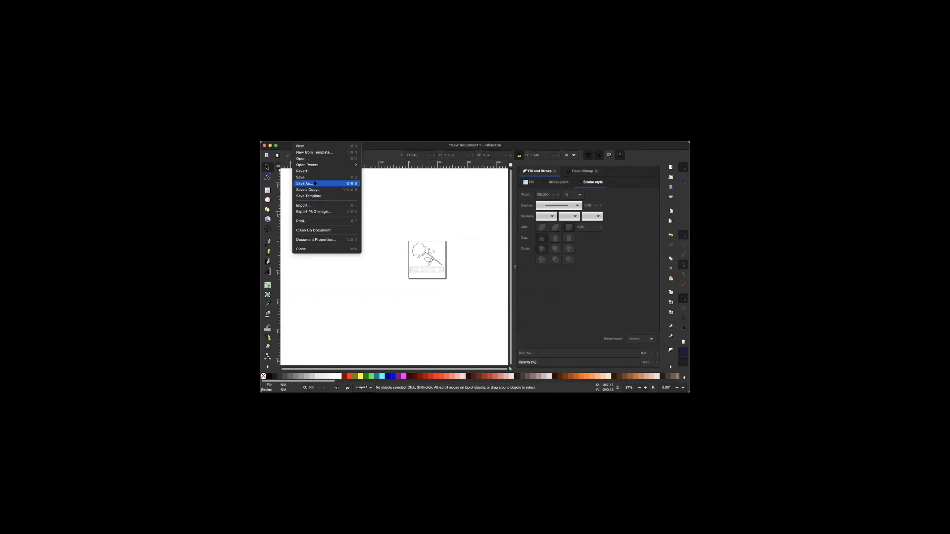
click(316, 185)
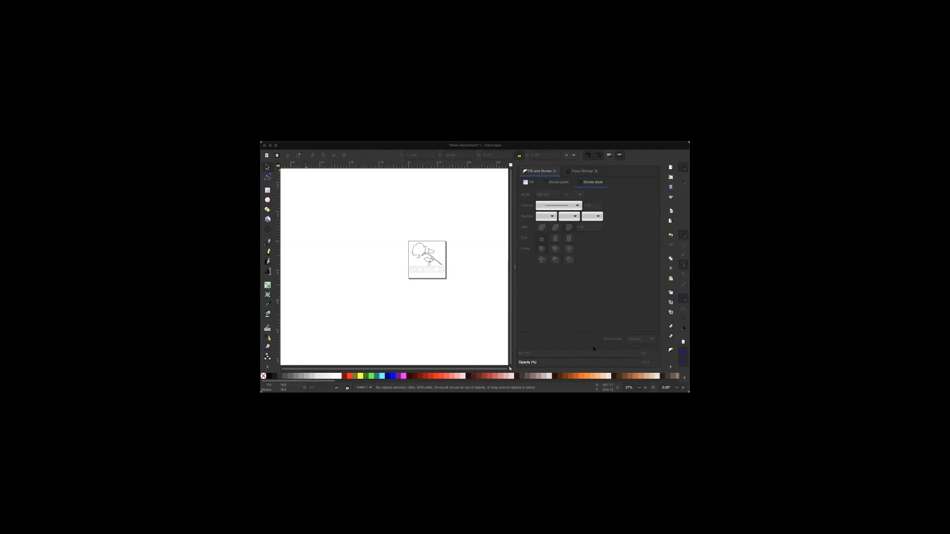
click(594, 349)
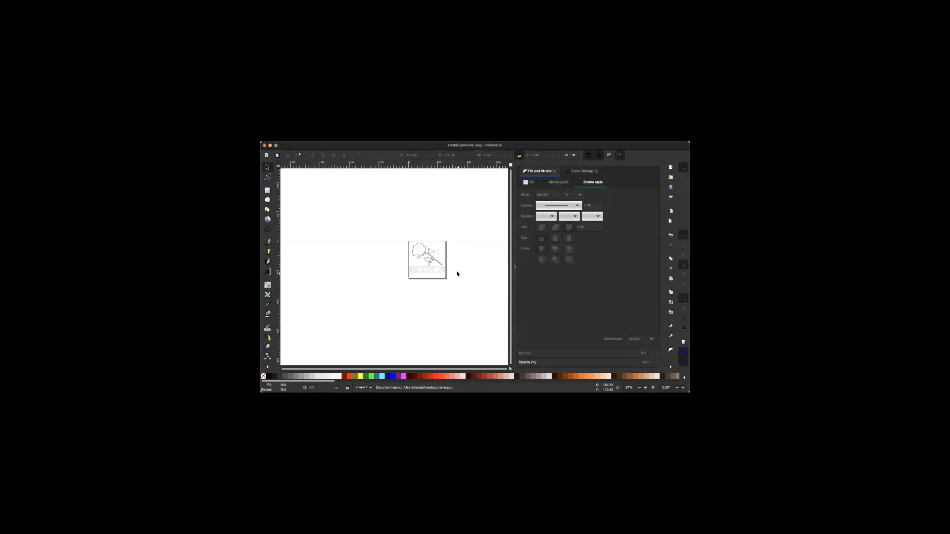
scroll(456, 272, up, 2)
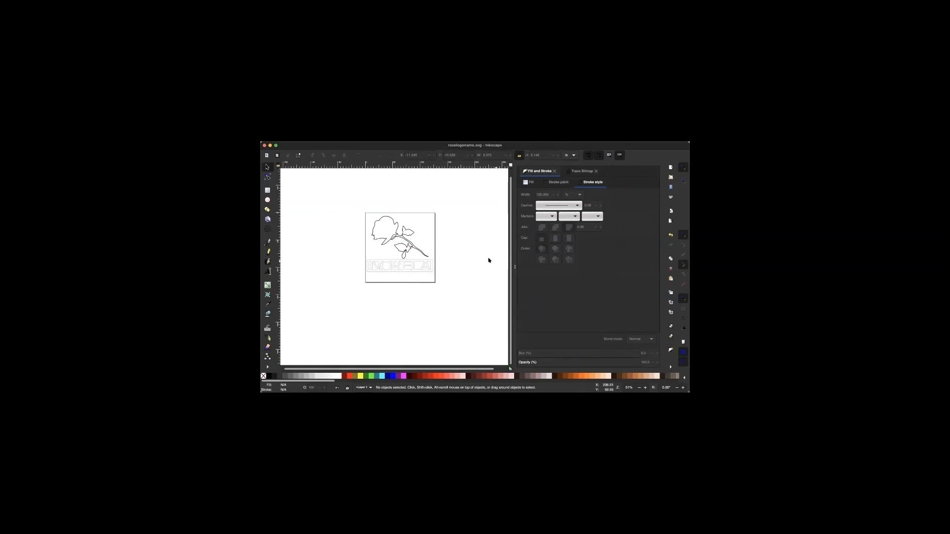
scroll(457, 249, up, 2)
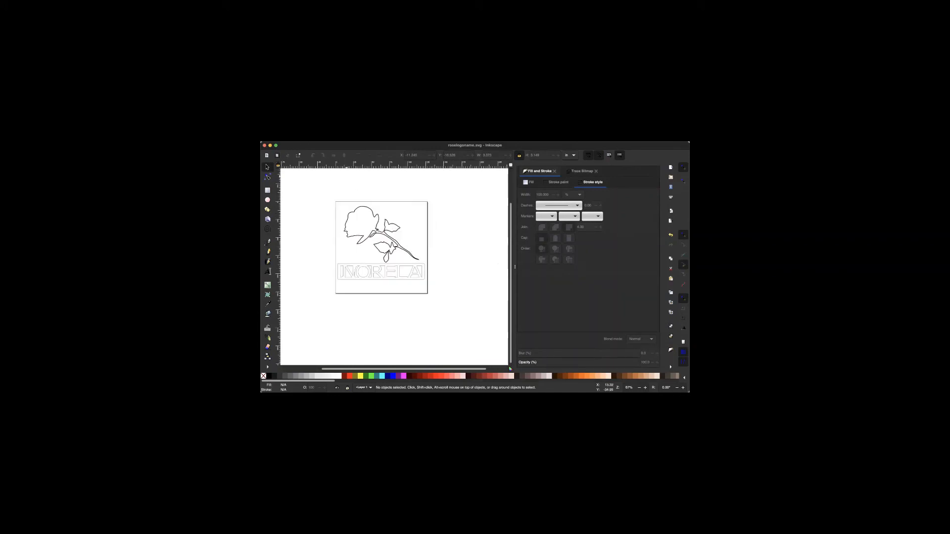
click(295, 139)
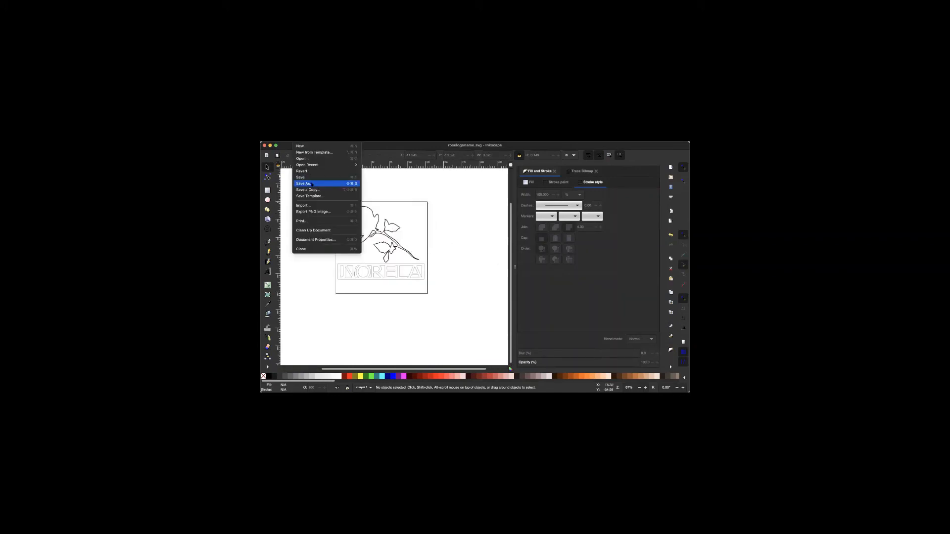
click(312, 183)
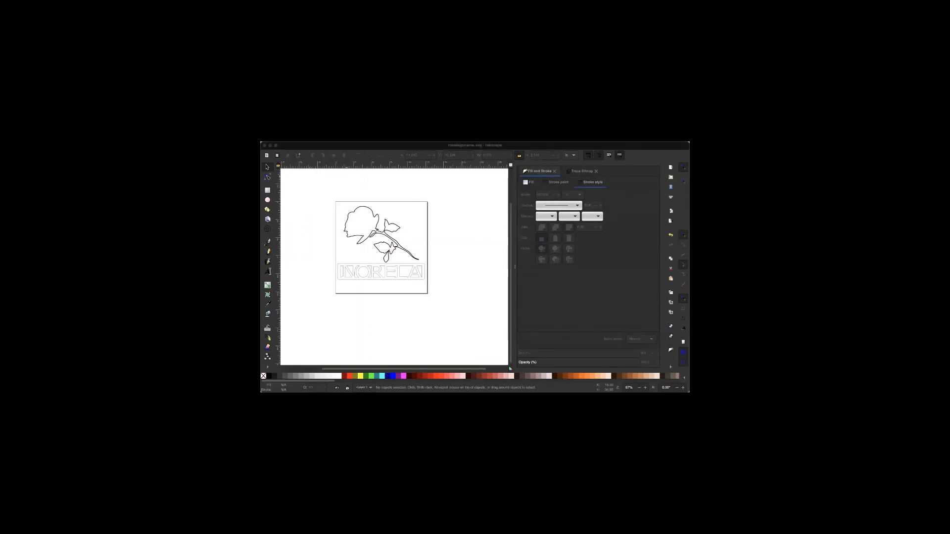
click(592, 370)
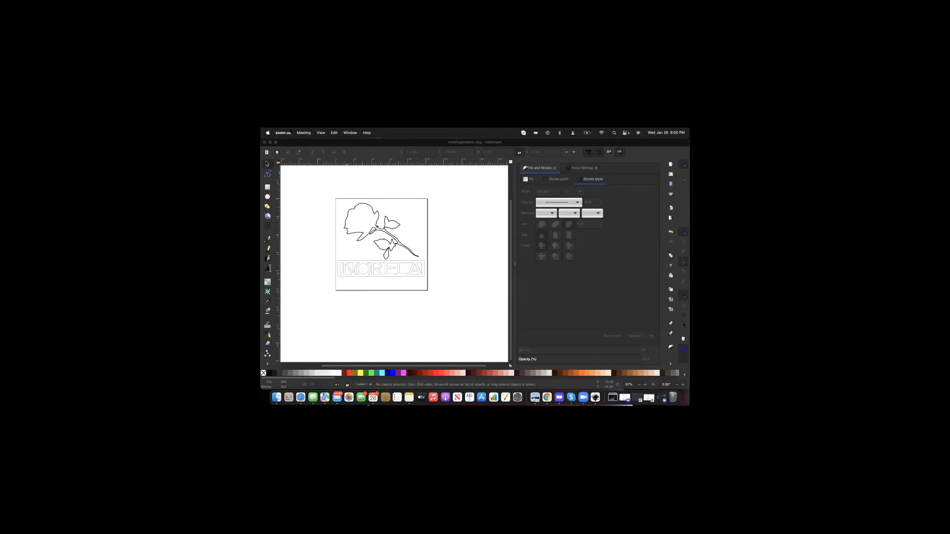
Switch back to Inkscape and start saving the design under a chosen format, picking Inkscape SVG (*.svg).
key(super+Tab)
click(299, 132)
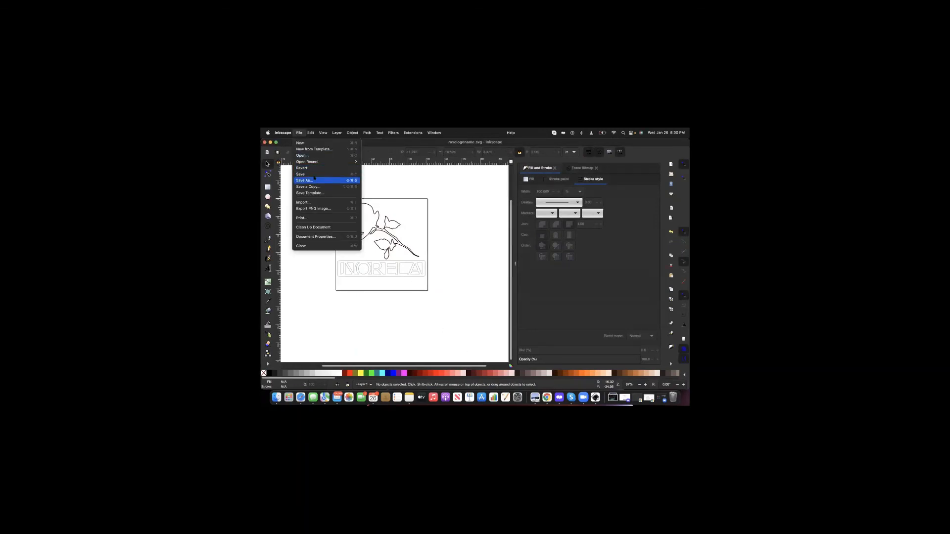
click(314, 179)
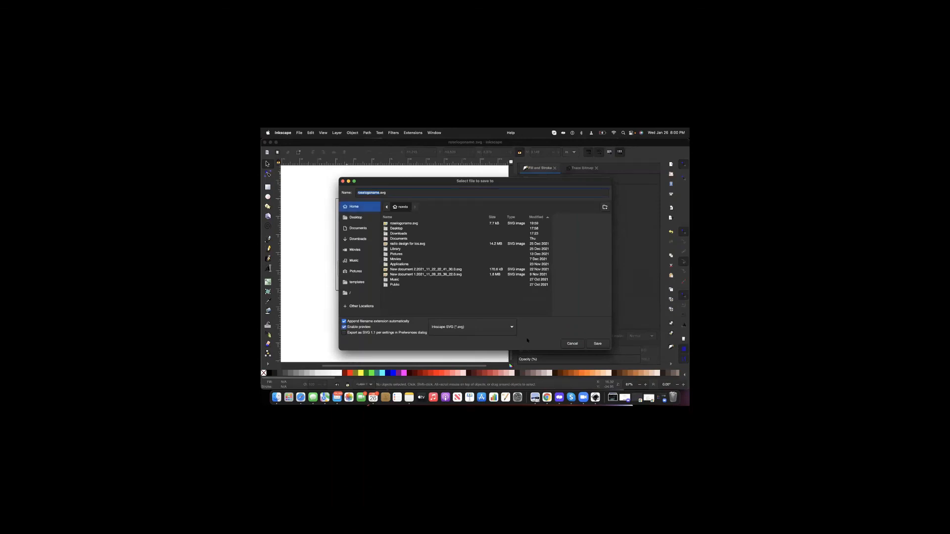
click(471, 331)
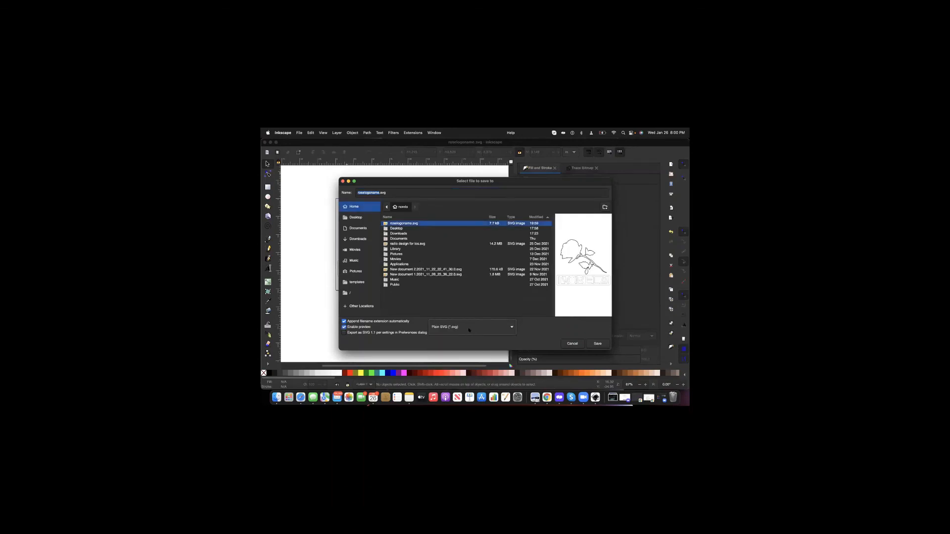
click(469, 330)
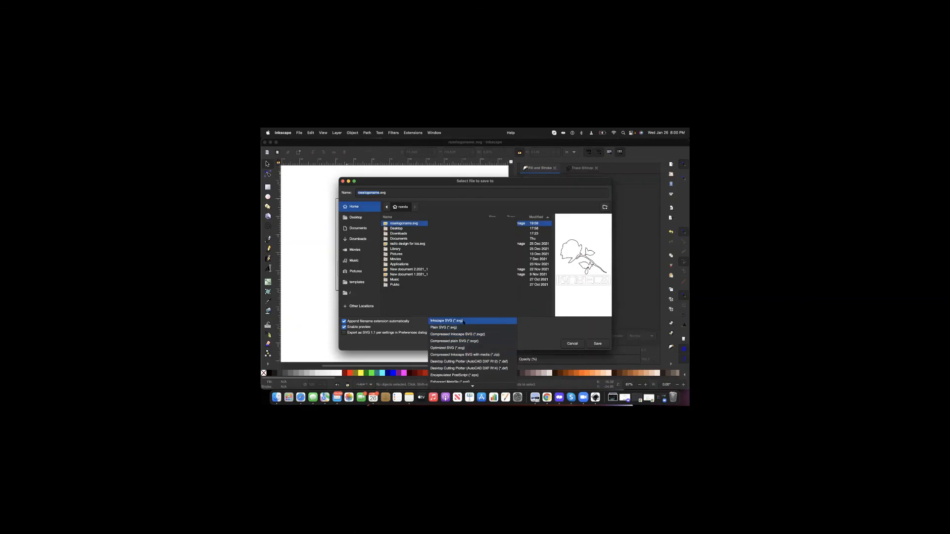
click(451, 321)
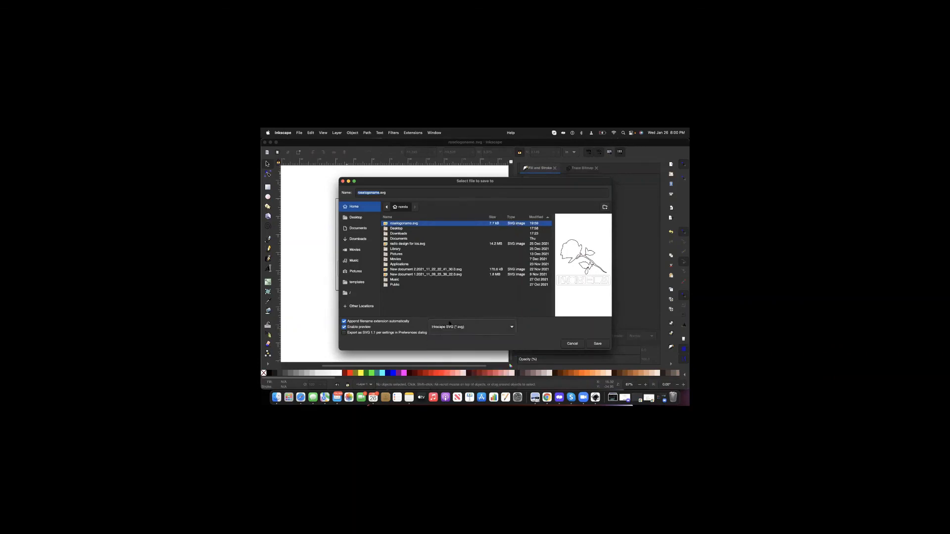
Save the file under the name roselogoname.svg, replacing the existing copy.
click(372, 193)
drag(379, 192, 358, 192)
click(597, 343)
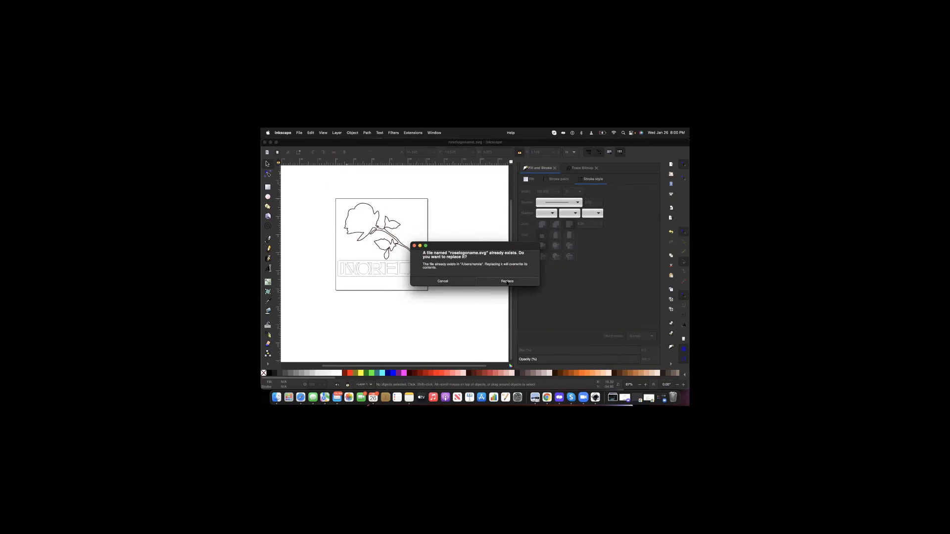
click(507, 281)
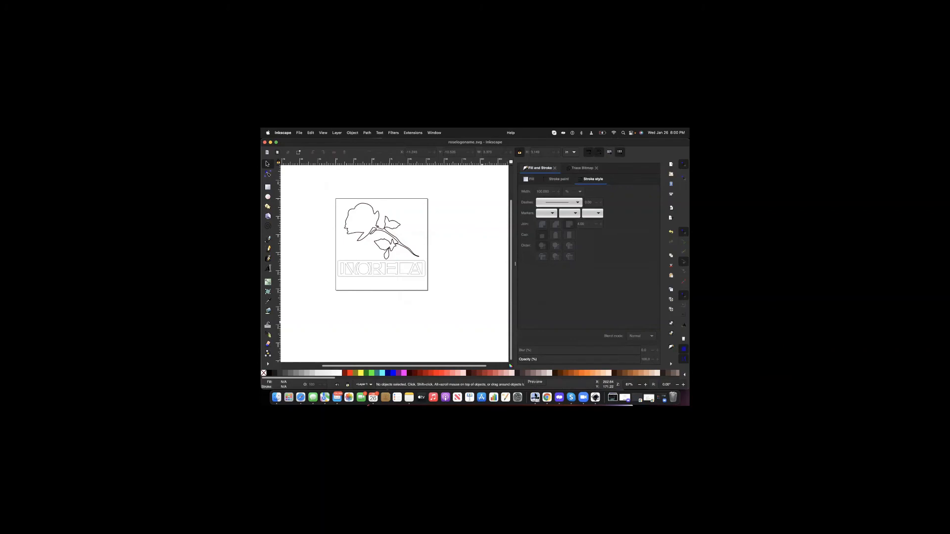
click(590, 357)
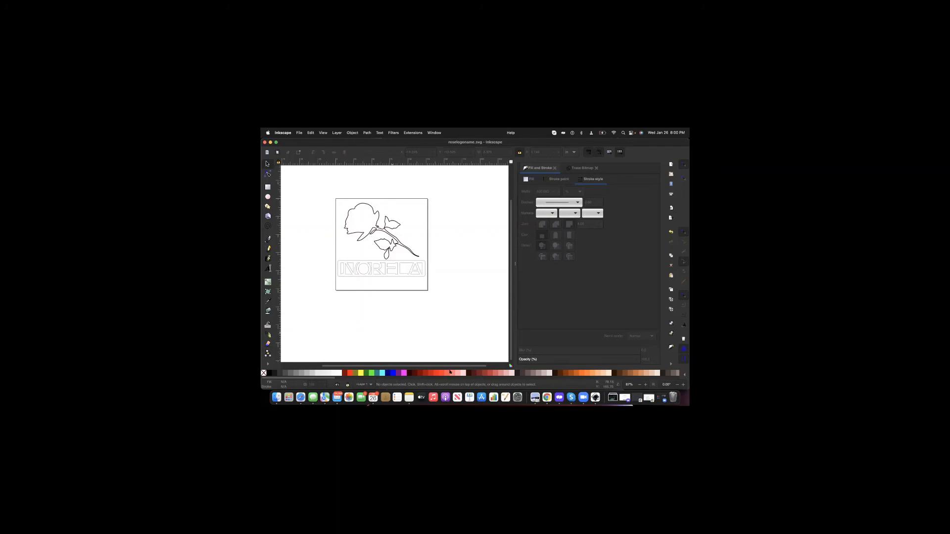
Delete the outlined name lettering together with its rounded frame below the rose.
click(307, 294)
scroll(388, 218, up, 1)
scroll(388, 218, up, 2)
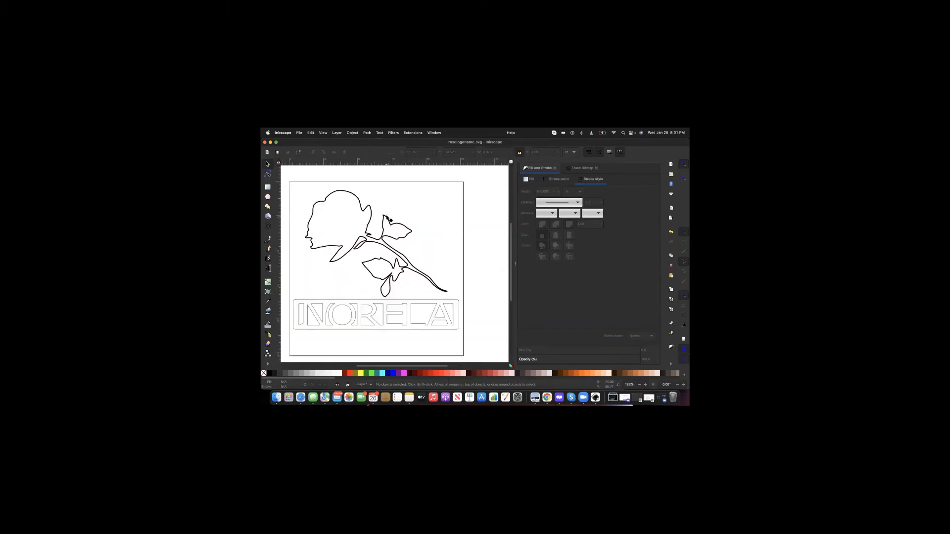
scroll(389, 218, down, 1)
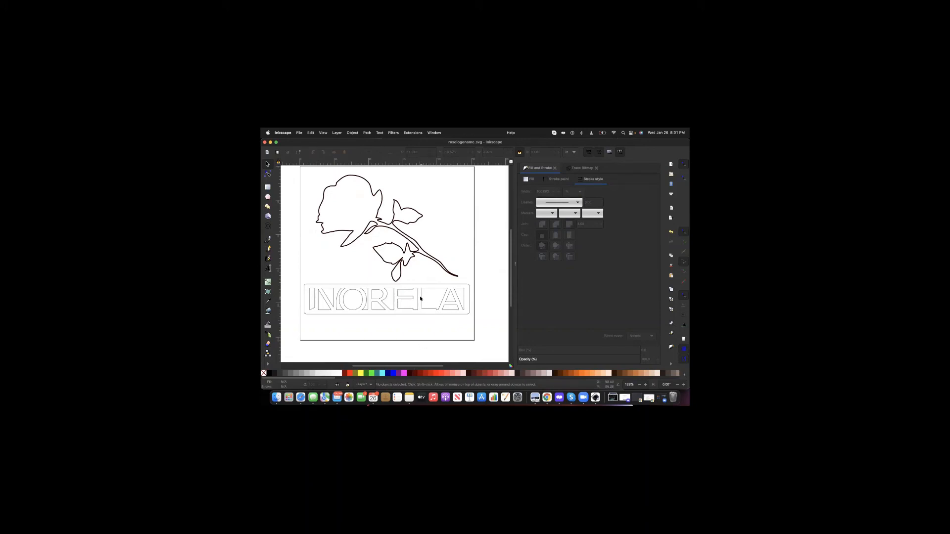
click(421, 299)
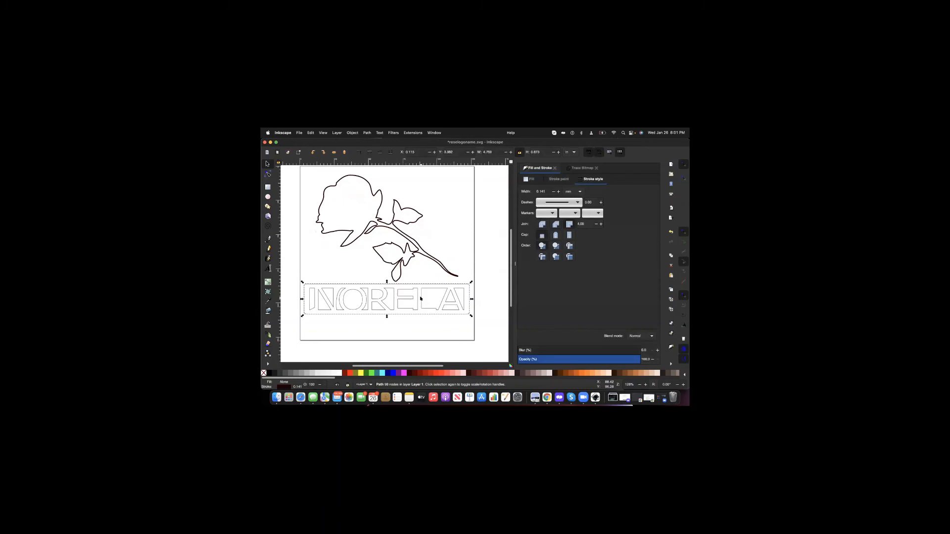
key(Delete)
Rotate the rose outline so its stem points straight down with the bloom on top.
click(438, 267)
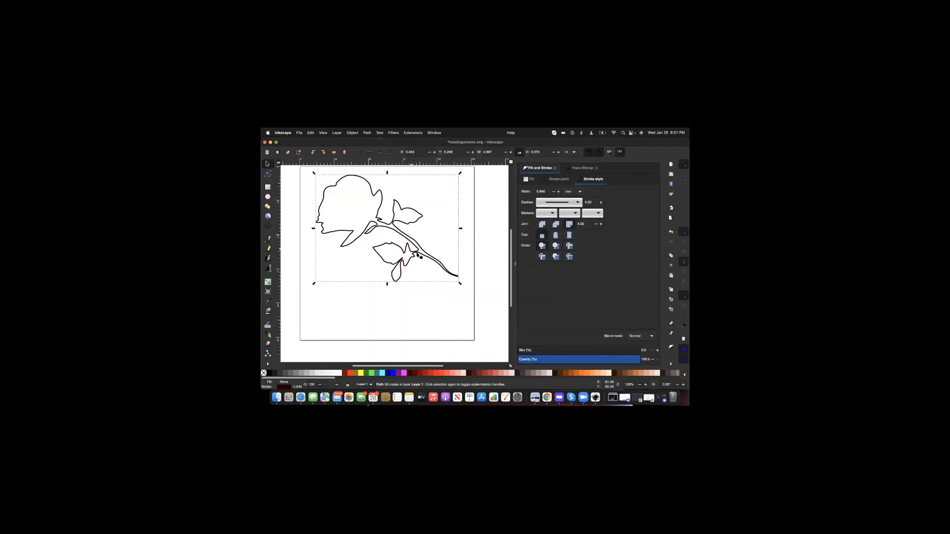
click(459, 282)
mouse_move(423, 308)
mouse_down()
mouse_move(382, 310)
mouse_move(414, 315)
mouse_up()
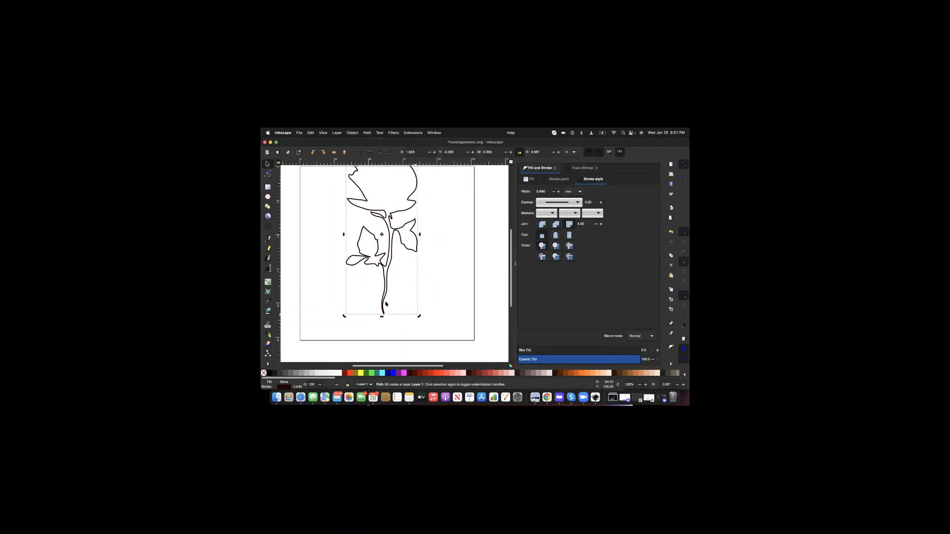
click(386, 304)
Resize the upright rose to about 1.9 in wide by 4.3 in high, fitting it inside the square page, and deselect it.
drag(419, 317, 430, 330)
scroll(430, 329, down, 2)
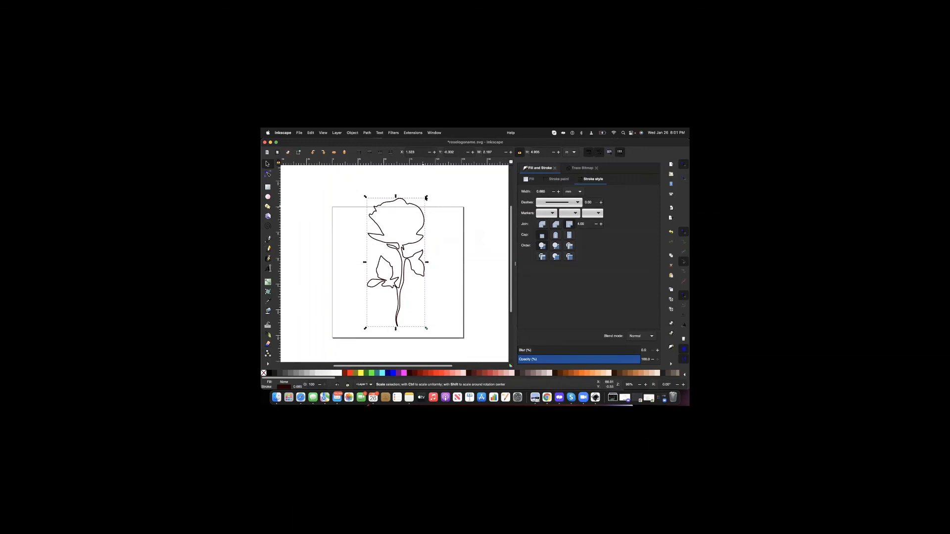
drag(418, 213, 419, 213)
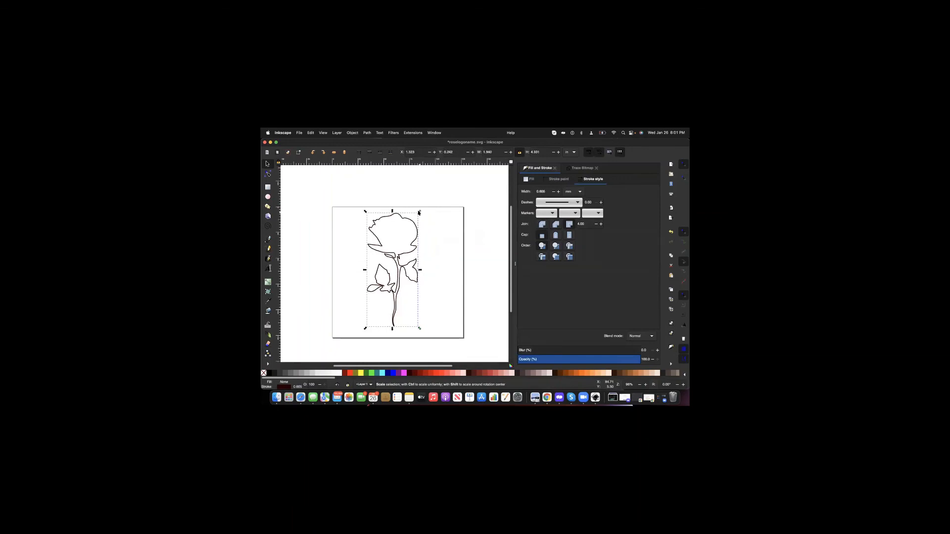
click(479, 270)
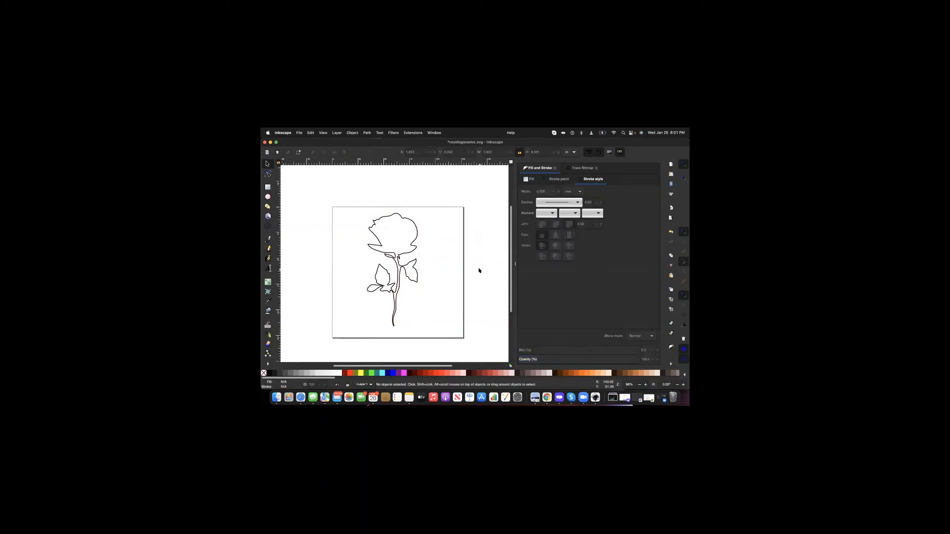